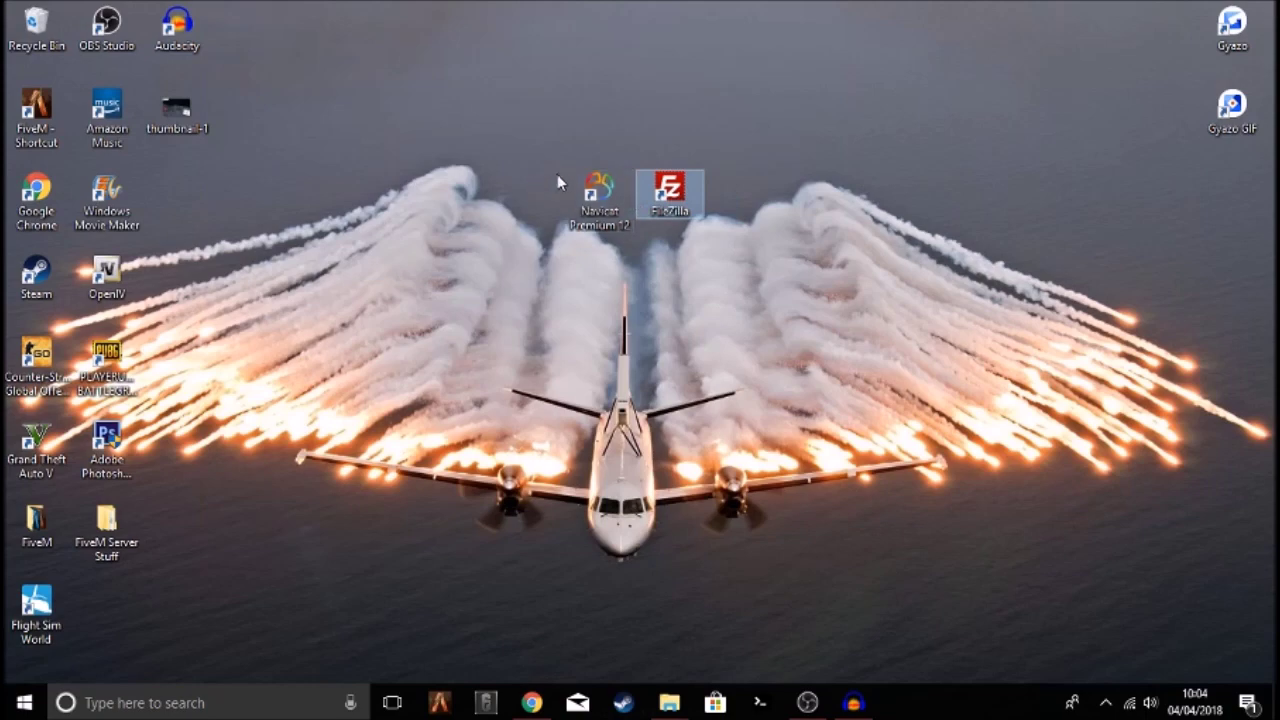
# Bring Chrome forward and return to the ZAP-Hosting server configuration tab
pyautogui.click(531, 702)
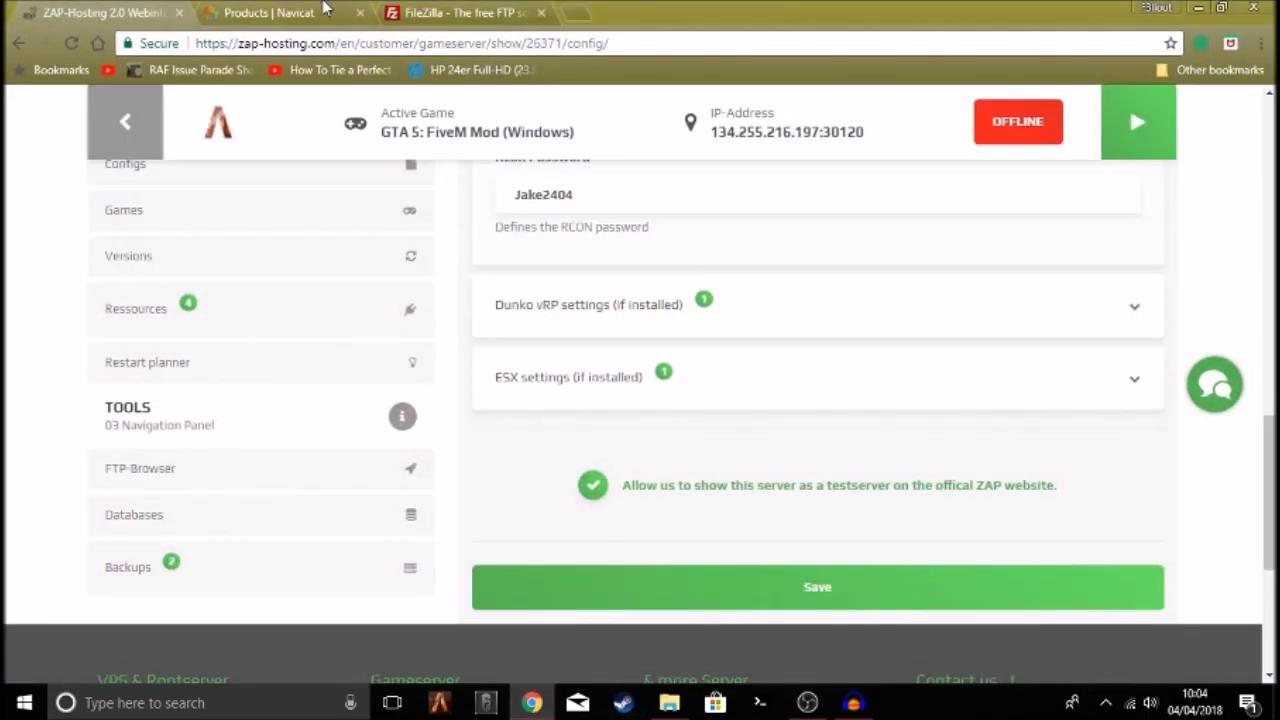
pyautogui.click(330, 10)
pyautogui.click(463, 10)
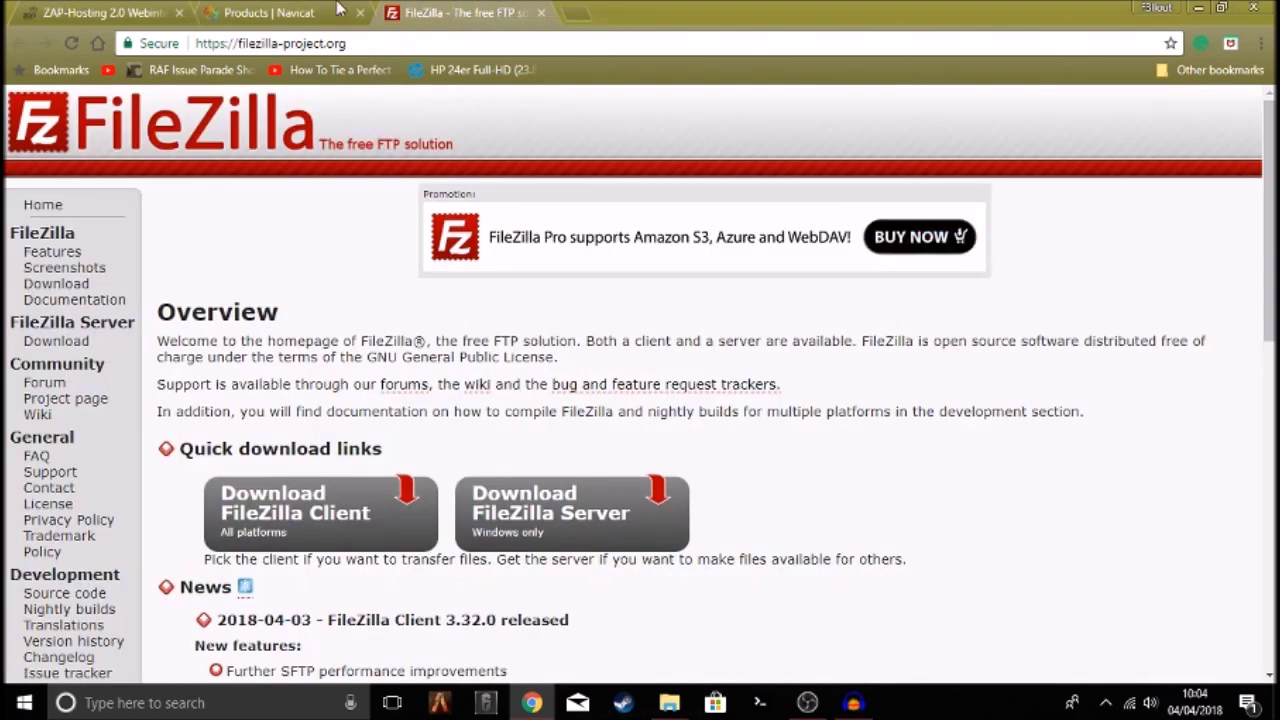
pyautogui.click(106, 10)
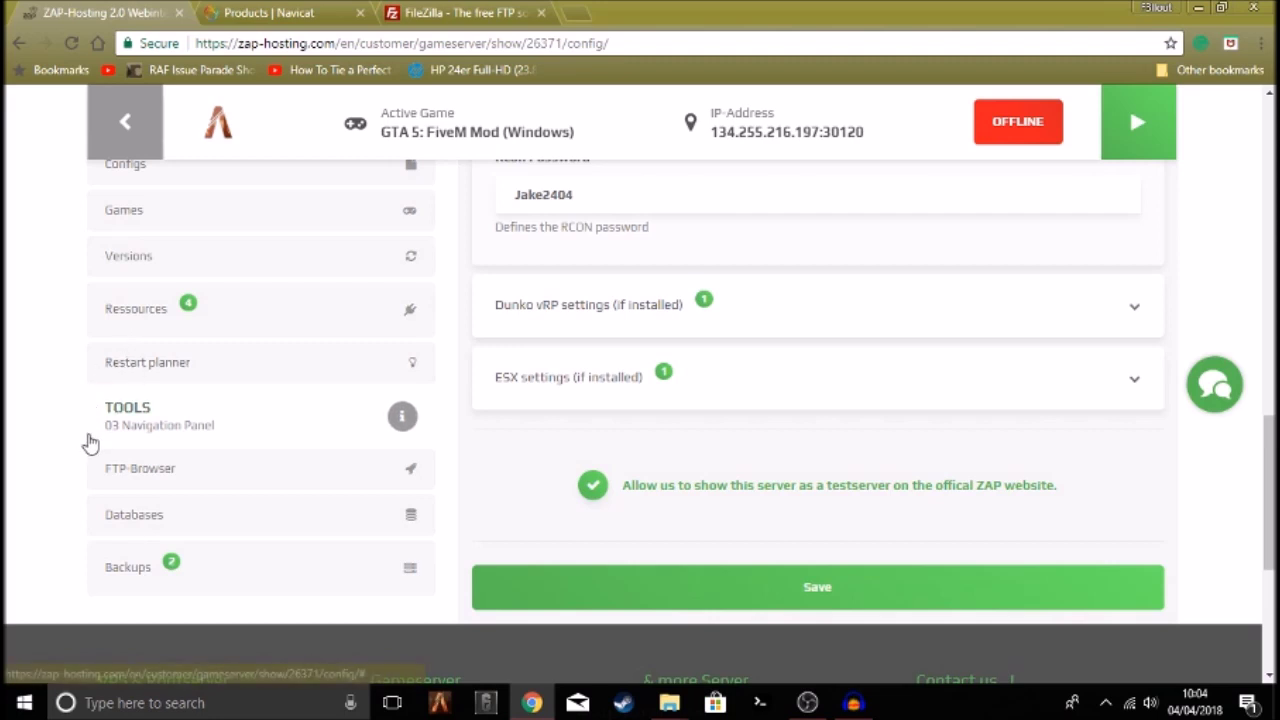
# Highlight the server address 134.255.216.197:30120 and scroll back to the top of the page
pyautogui.moveTo(513, 117); pyautogui.dragTo(712, 133)
pyautogui.click(591, 134)
pyautogui.click(850, 138)
pyautogui.click(740, 135)
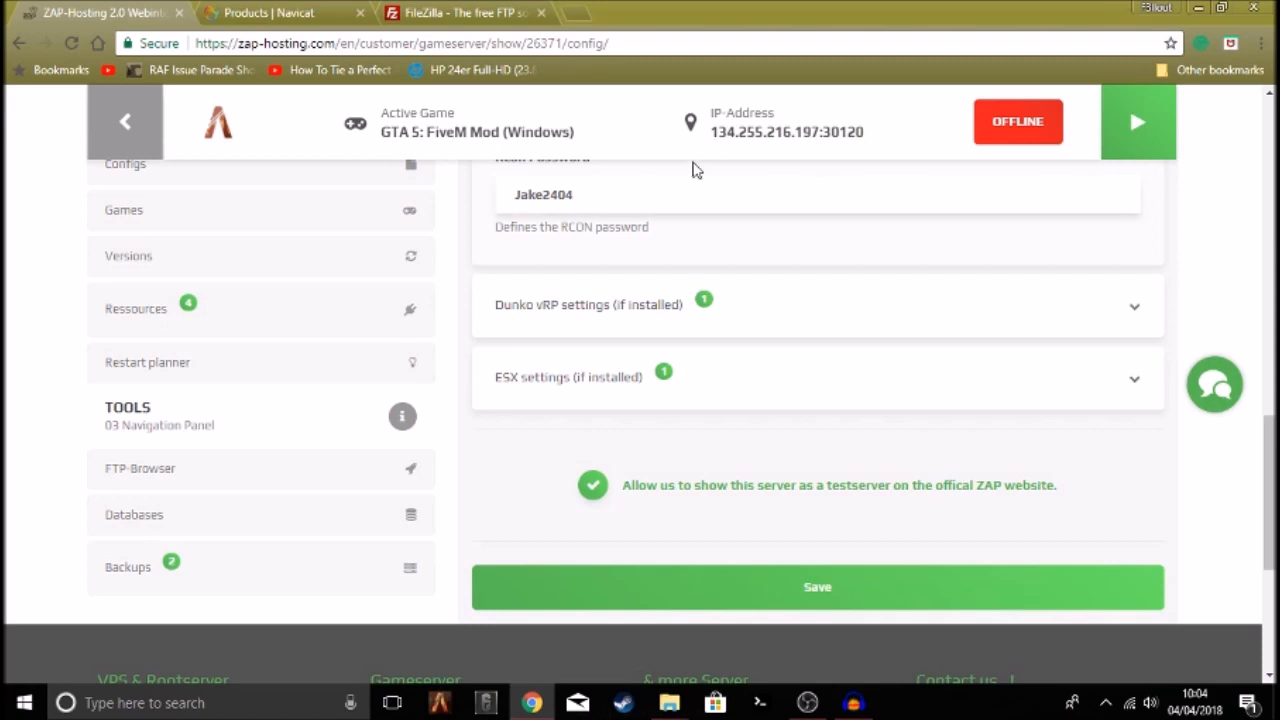
pyautogui.scroll(1, 691, 391)
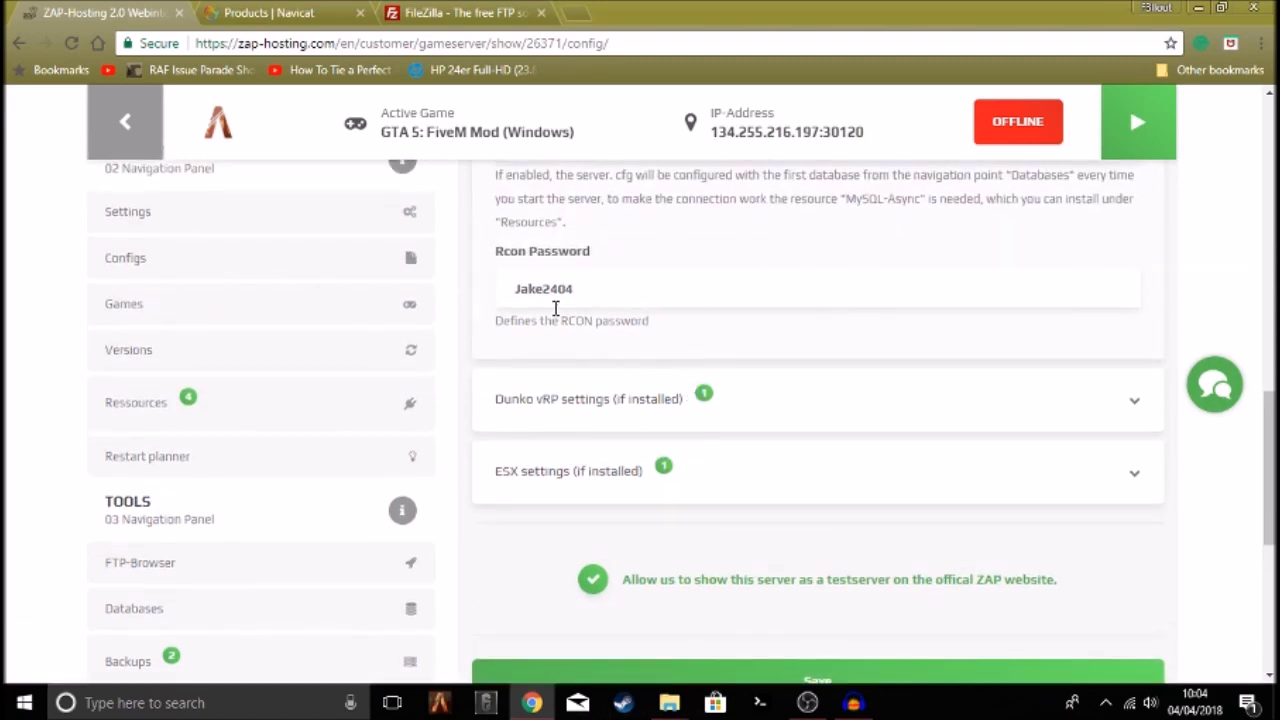
pyautogui.scroll(2, 560, 310)
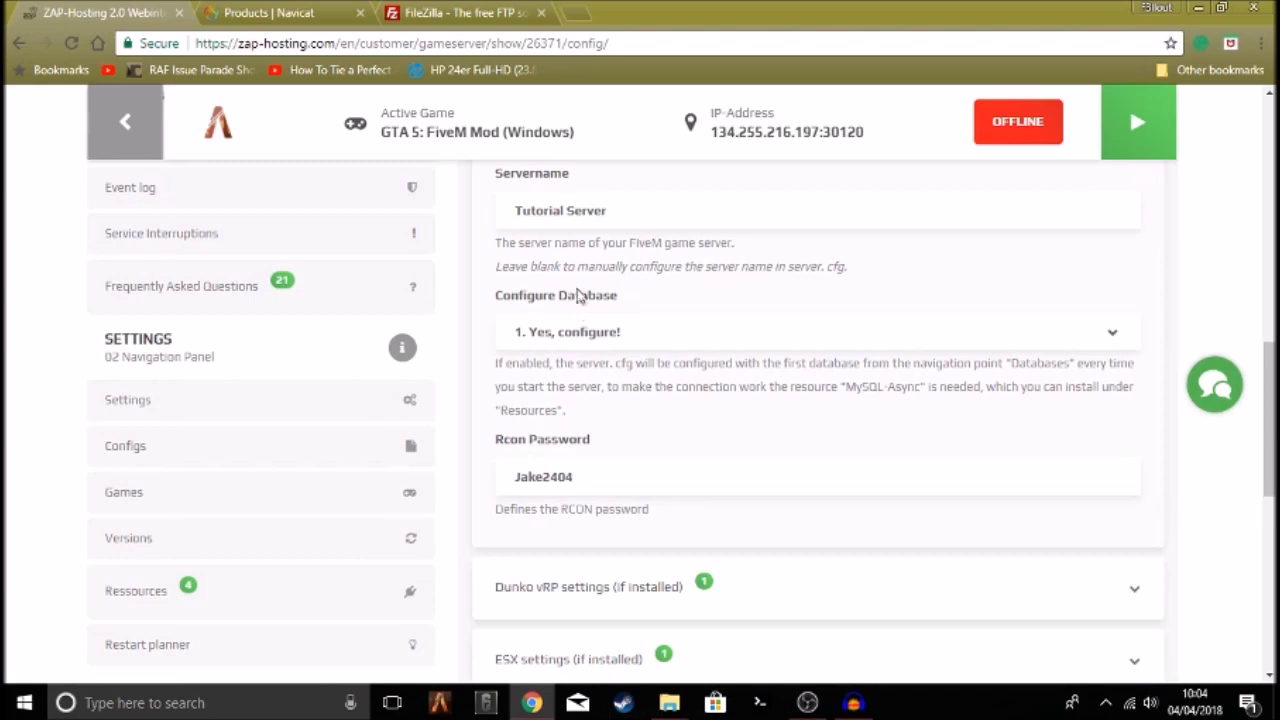
pyautogui.scroll(10, 600, 300)
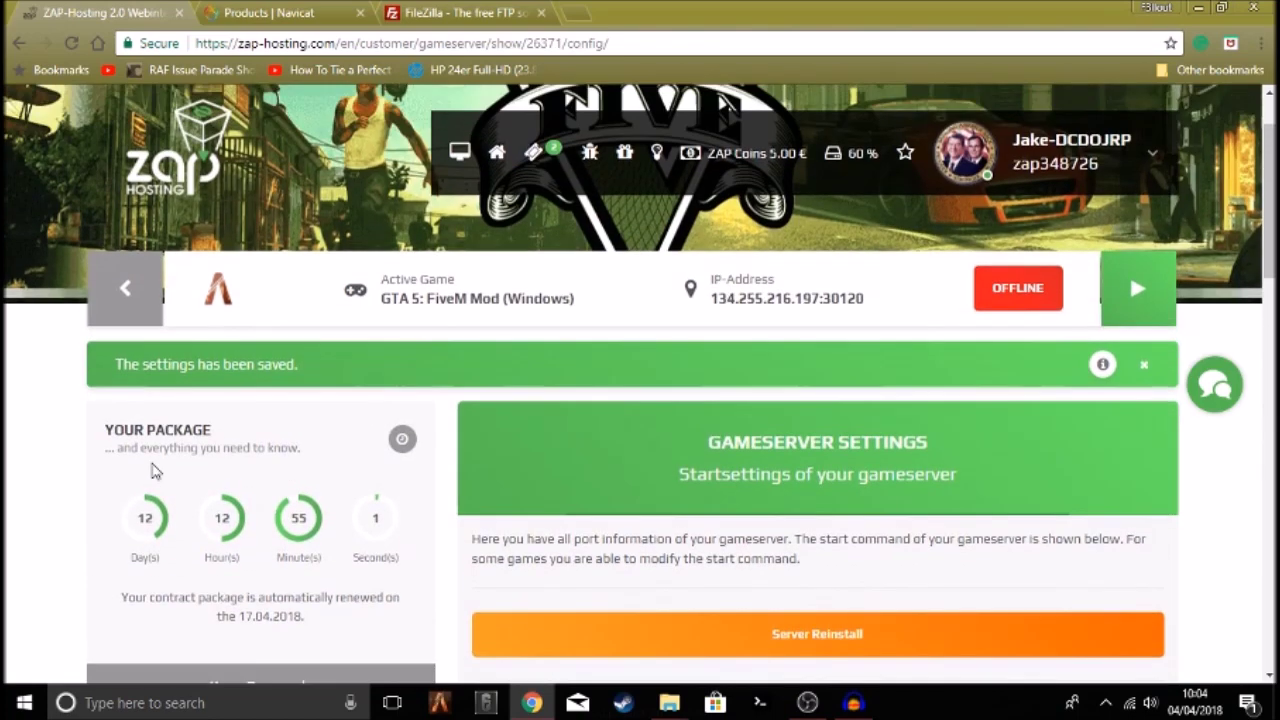
pyautogui.scroll(-4, 148, 485)
# Open the game server's dashboard and scroll down to the Tools section
pyautogui.click(137, 522)
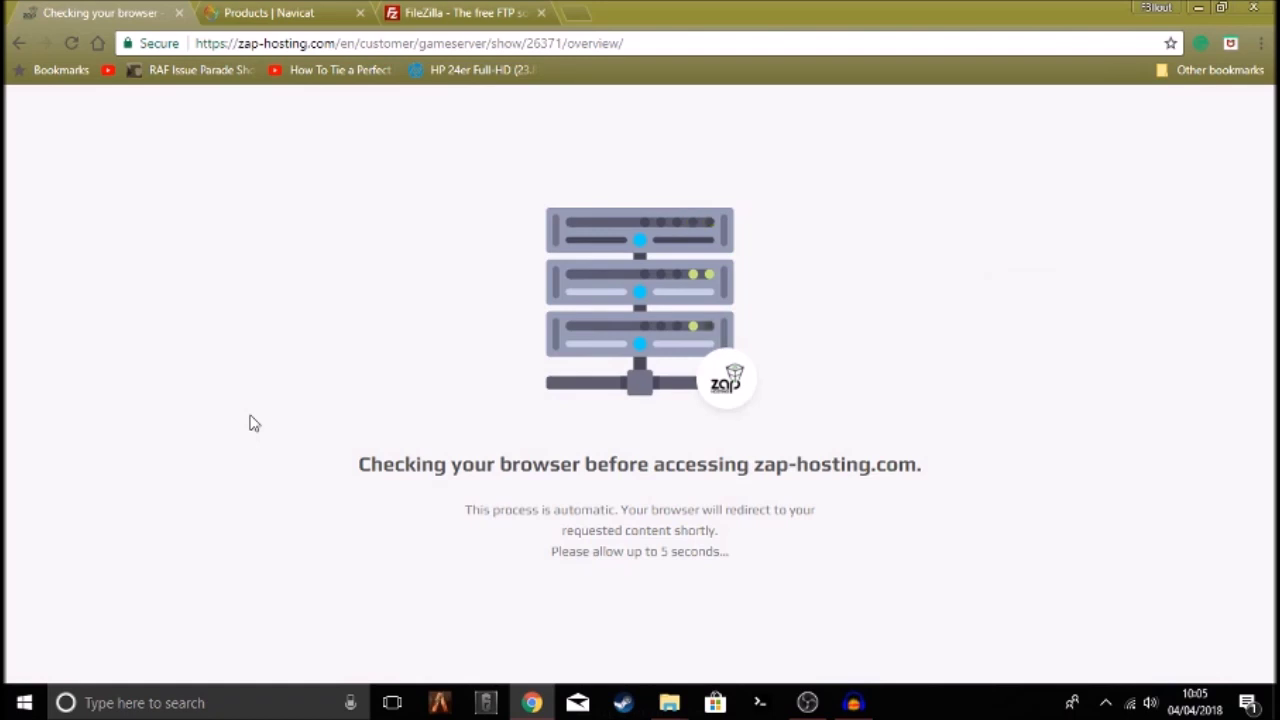
pyautogui.moveTo(338, 461); pyautogui.dragTo(566, 467)
pyautogui.moveTo(343, 463); pyautogui.dragTo(983, 466)
pyautogui.click(958, 462)
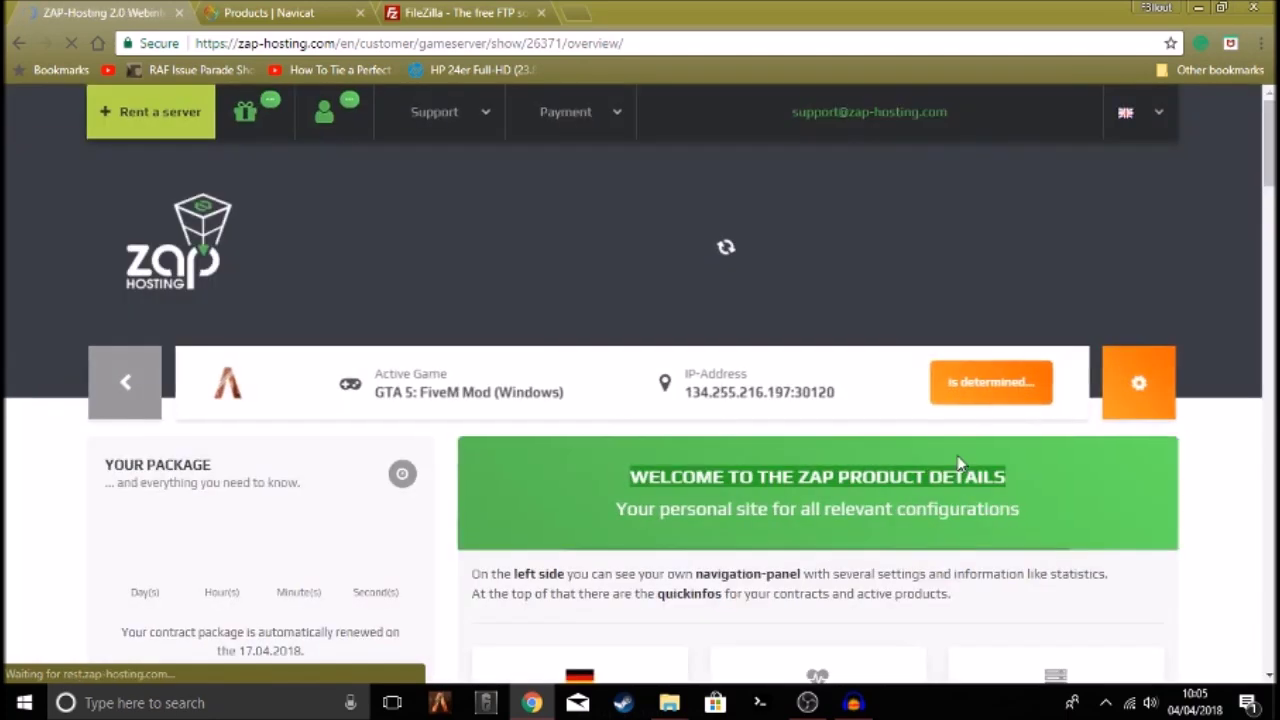
pyautogui.scroll(-10, 157, 400)
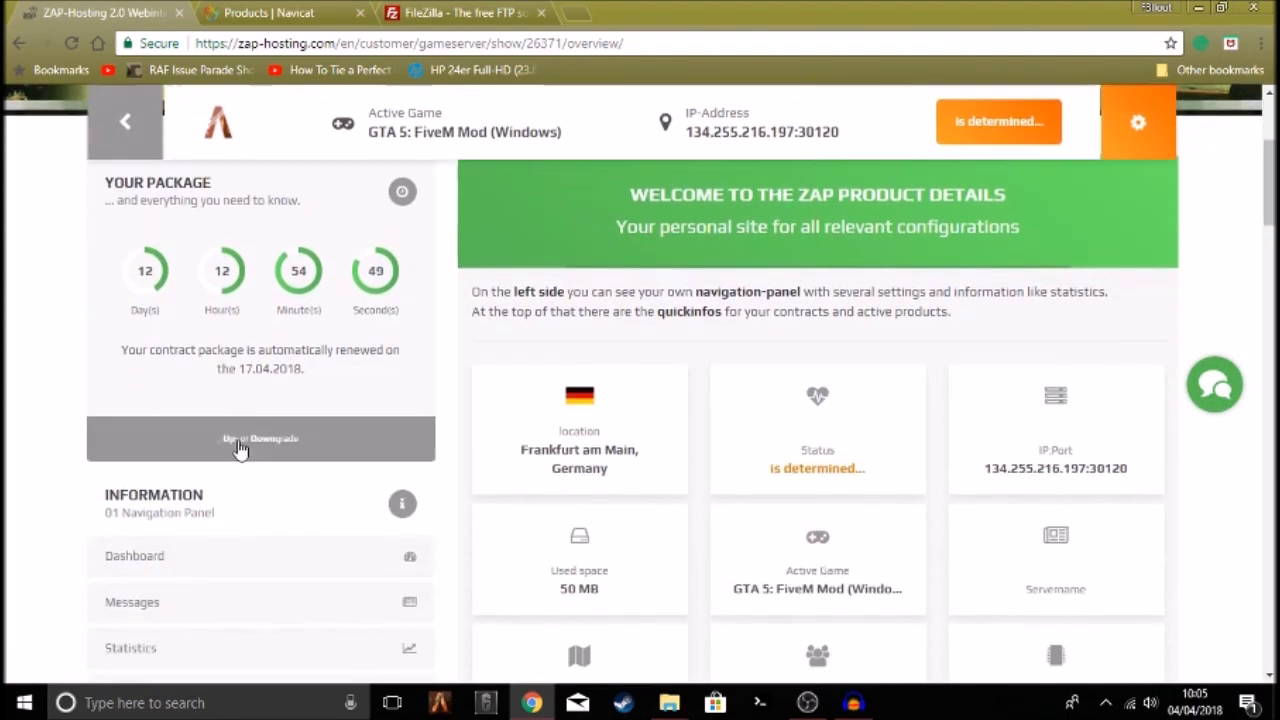
pyautogui.scroll(-3, 180, 443)
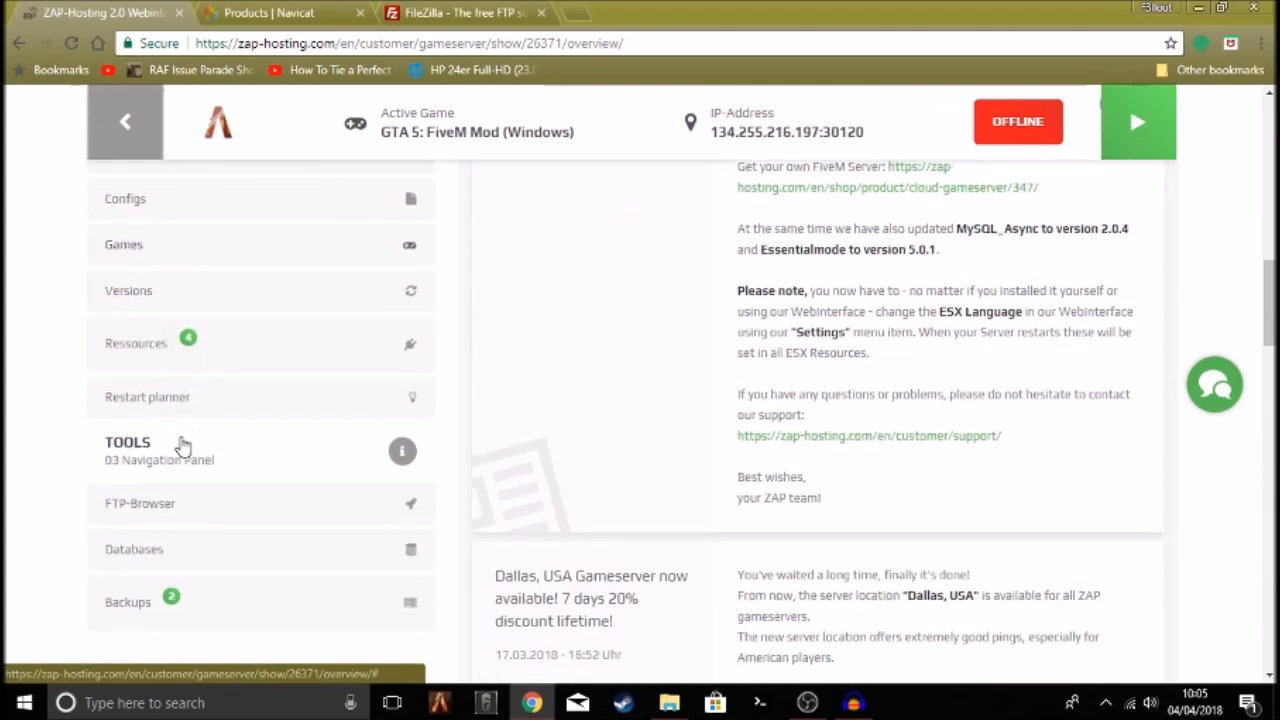
# Open the FTP-Browser page and review the FTP server address, port, username and password
pyautogui.click(145, 411)
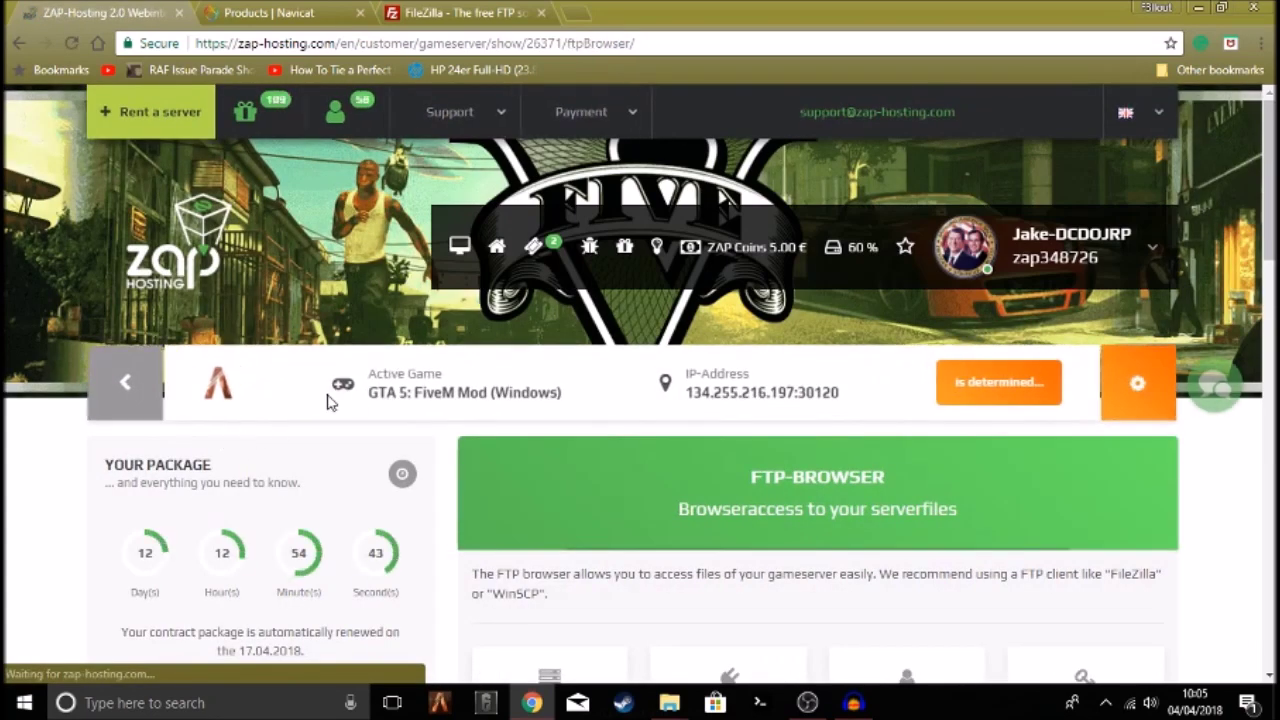
pyautogui.scroll(-1, 593, 421)
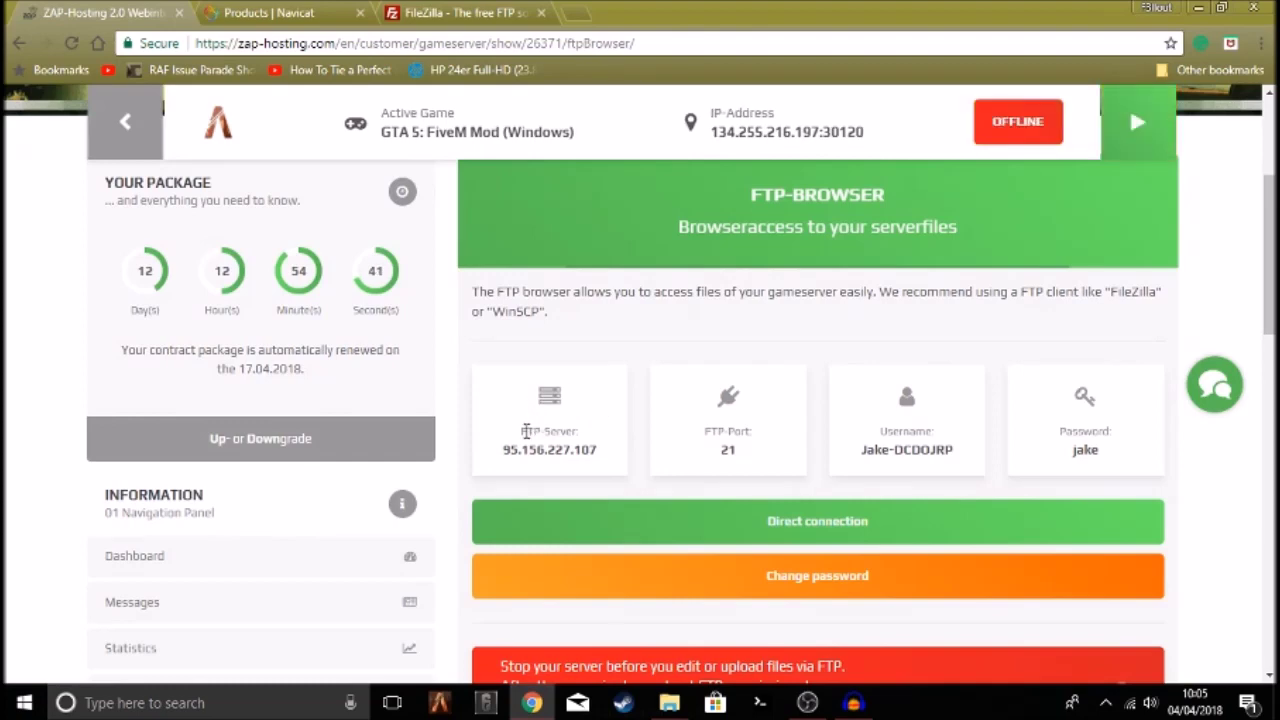
pyautogui.moveTo(516, 440); pyautogui.dragTo(592, 434)
pyautogui.moveTo(704, 432); pyautogui.dragTo(776, 443)
pyautogui.click(809, 443)
pyautogui.moveTo(885, 431); pyautogui.dragTo(1114, 437)
pyautogui.click(1090, 443)
# Read the FileZilla client recommendation, then bring up the FileZilla website tab
pyautogui.scroll(-3, 1000, 420)
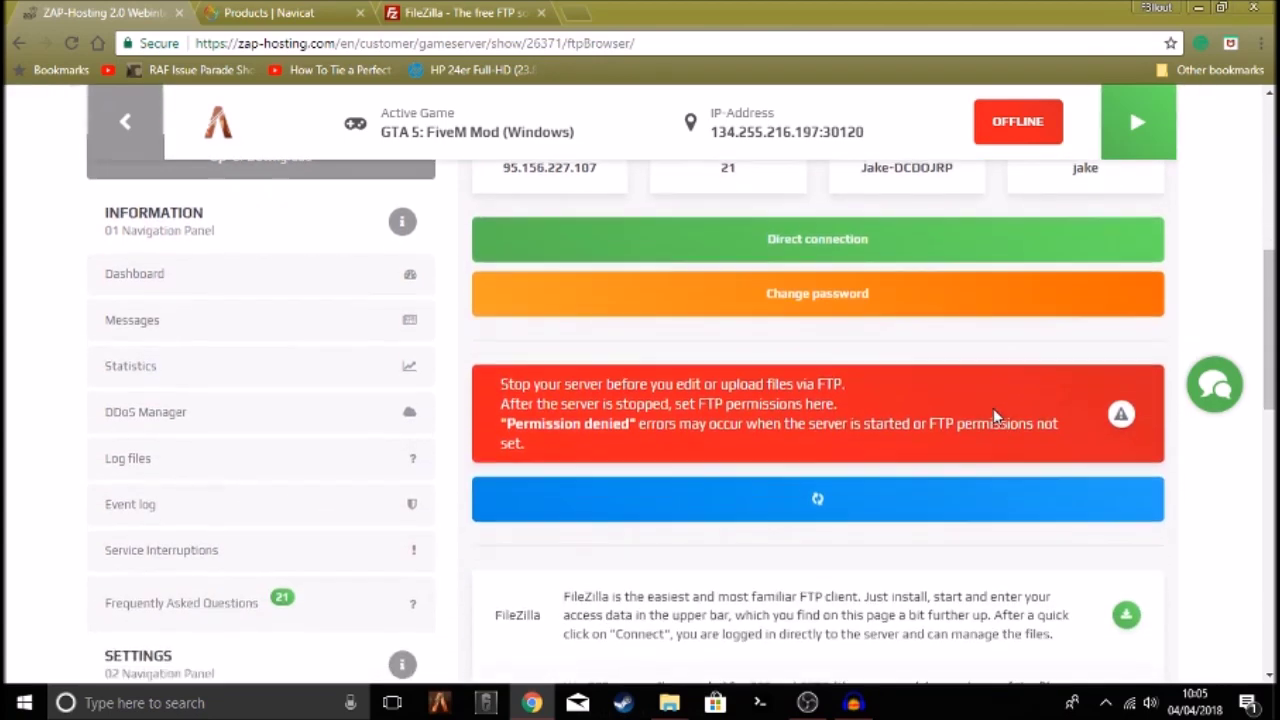
pyautogui.scroll(-1, 694, 395)
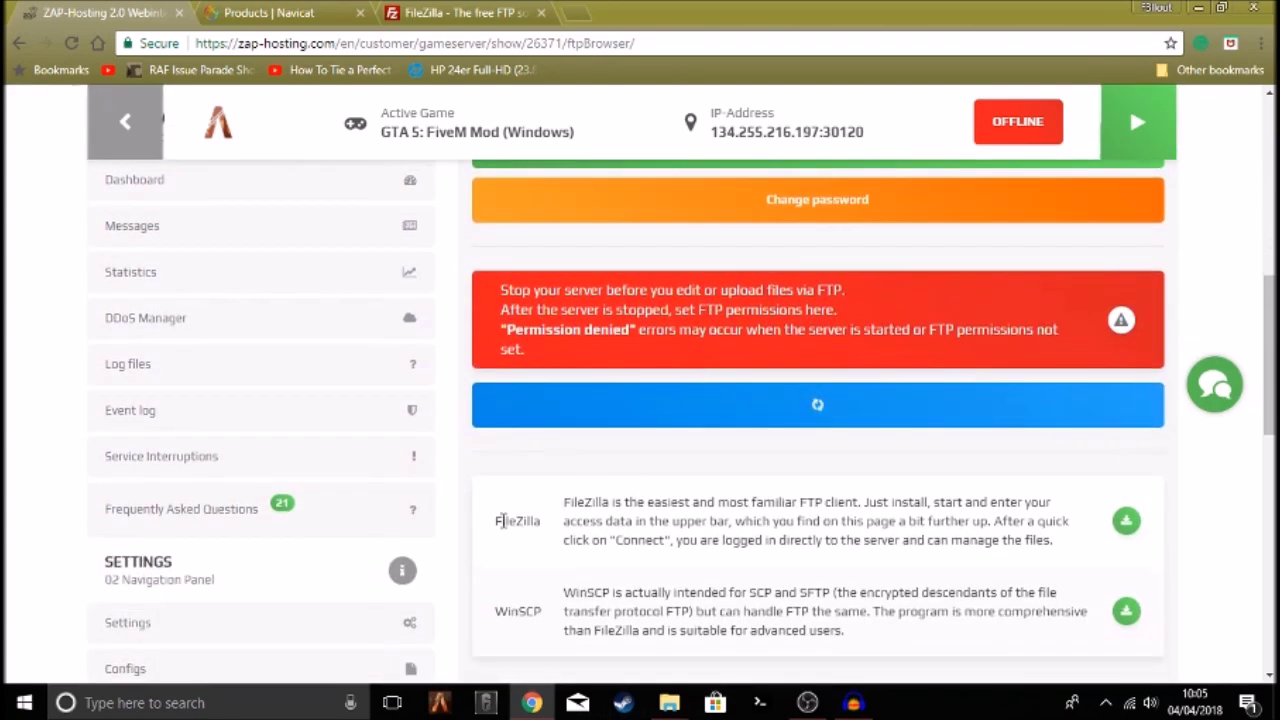
pyautogui.doubleClick(509, 520)
pyautogui.click(540, 522)
pyautogui.moveTo(563, 501); pyautogui.dragTo(684, 501)
pyautogui.click(648, 498)
pyautogui.moveTo(563, 508); pyautogui.dragTo(614, 503)
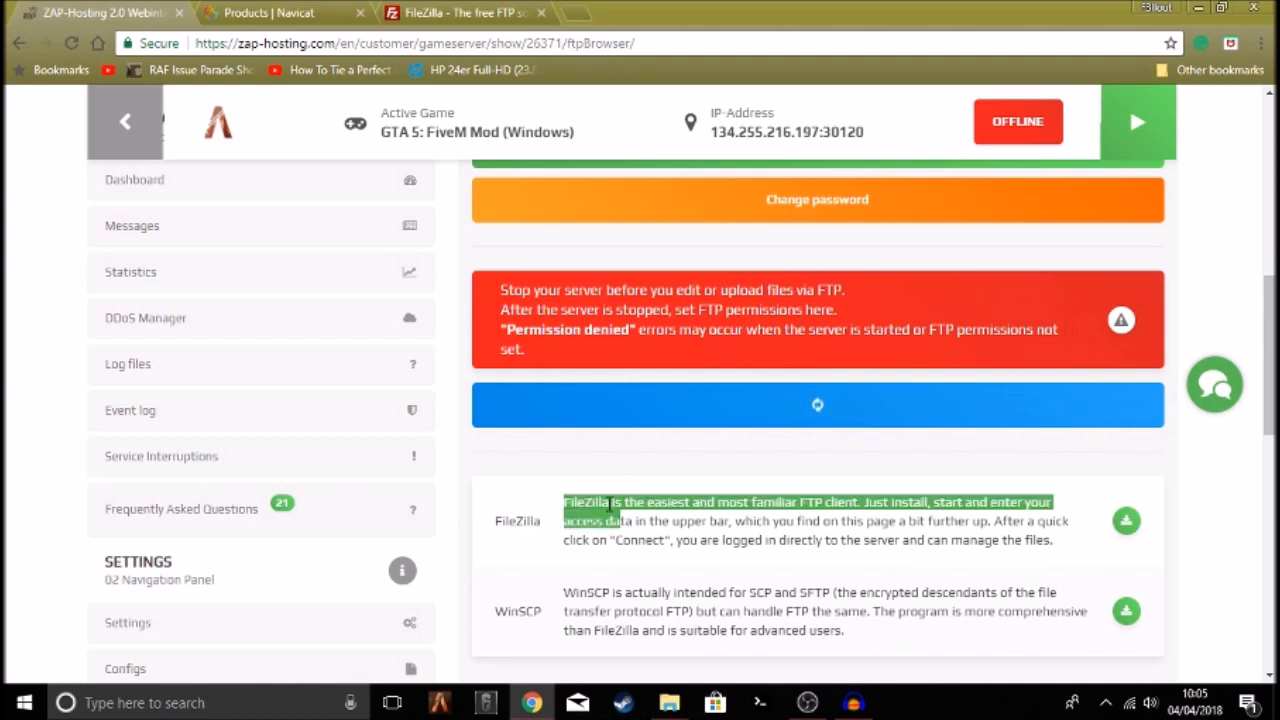
pyautogui.click(599, 503)
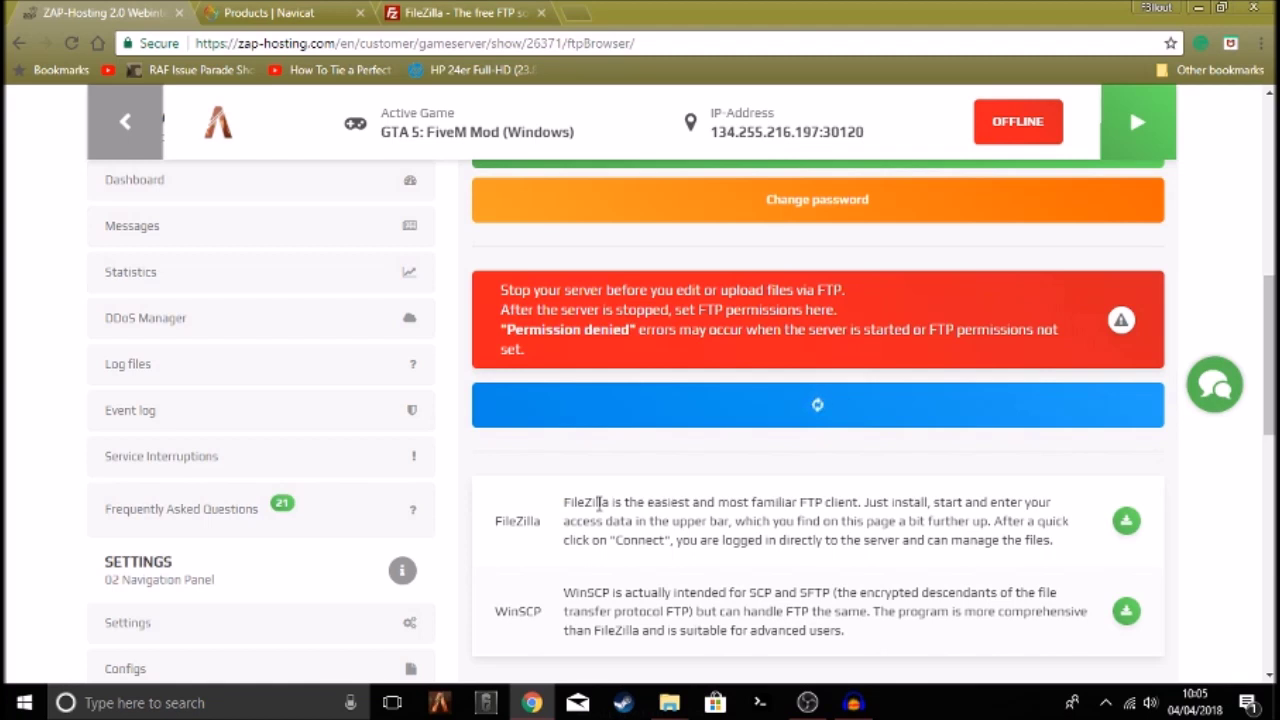
pyautogui.moveTo(563, 502); pyautogui.dragTo(1068, 549)
pyautogui.click(609, 497)
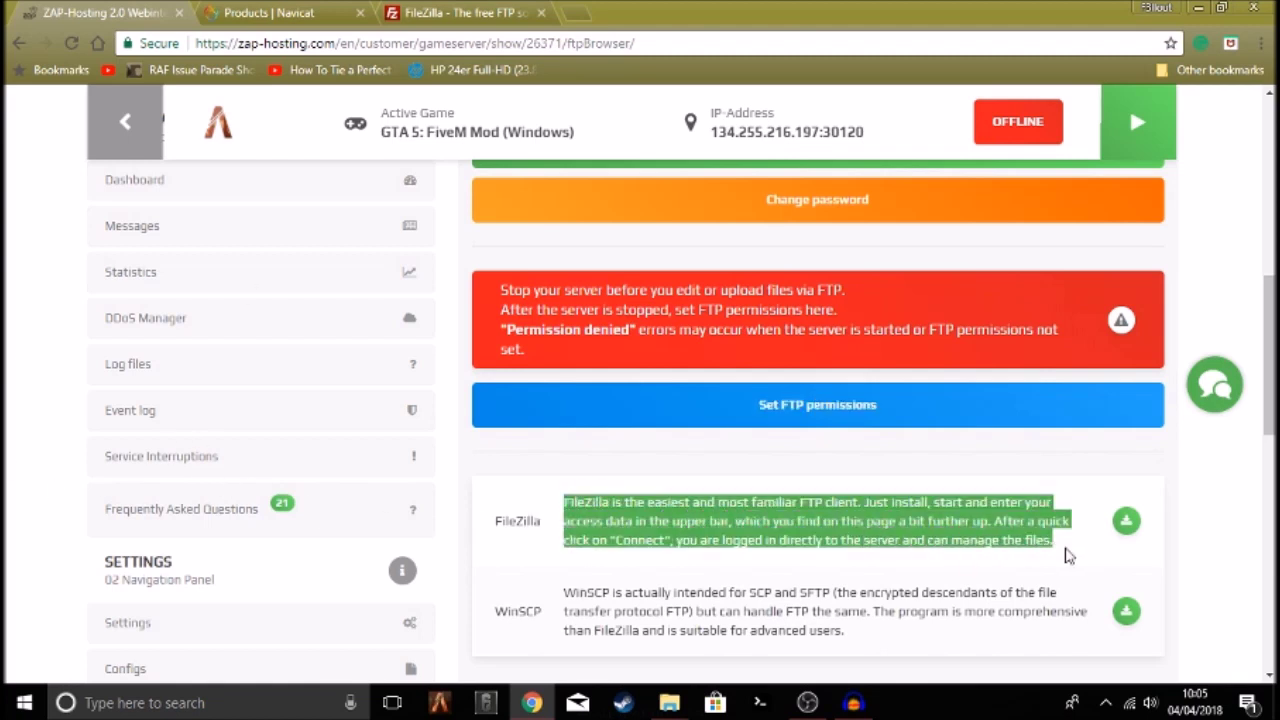
pyautogui.click(1068, 549)
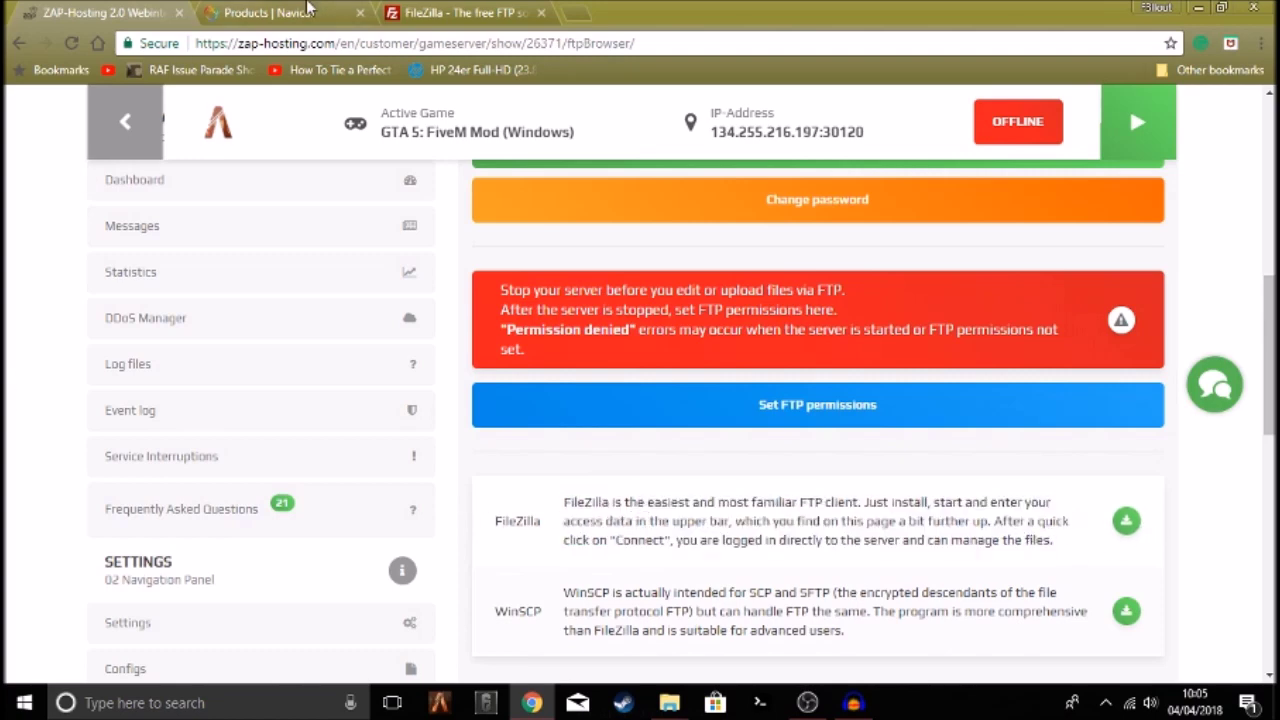
pyautogui.moveTo(413, 8); pyautogui.dragTo(318, 8)
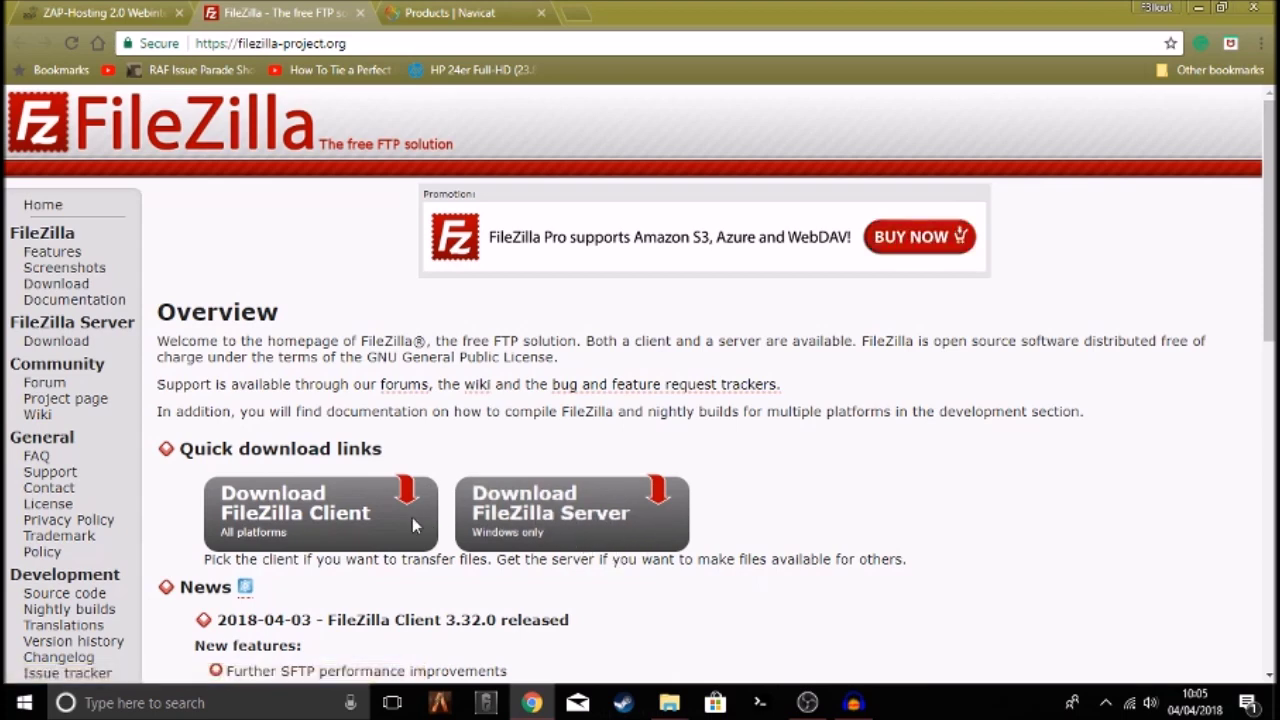
# Download the free FileZilla Client 3.32.0 Windows 64-bit installer
pyautogui.click(266, 515)
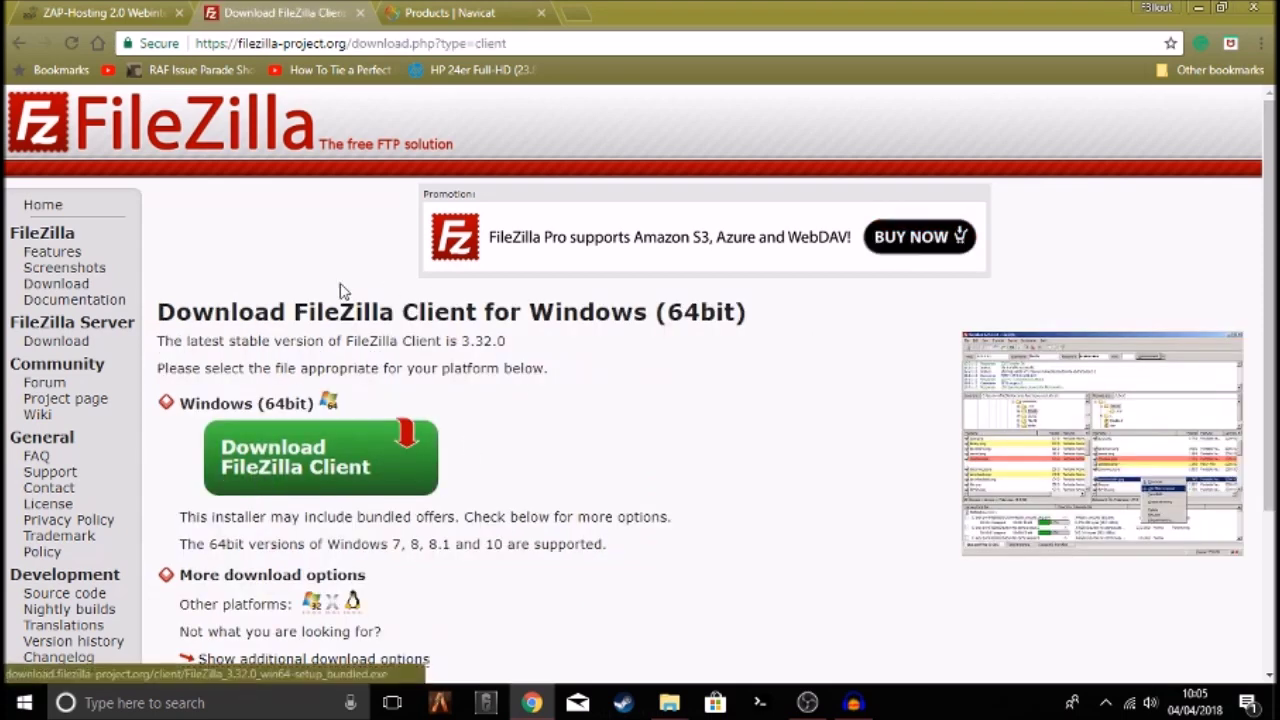
pyautogui.click(304, 458)
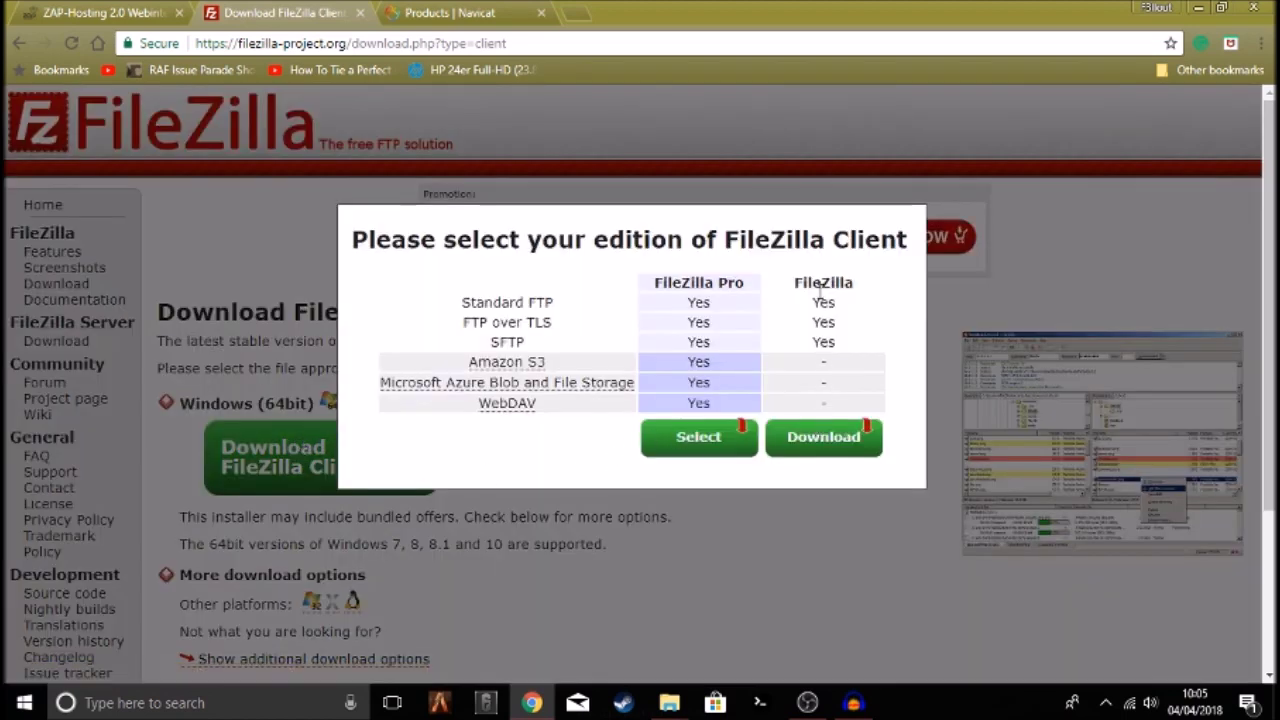
pyautogui.click(823, 440)
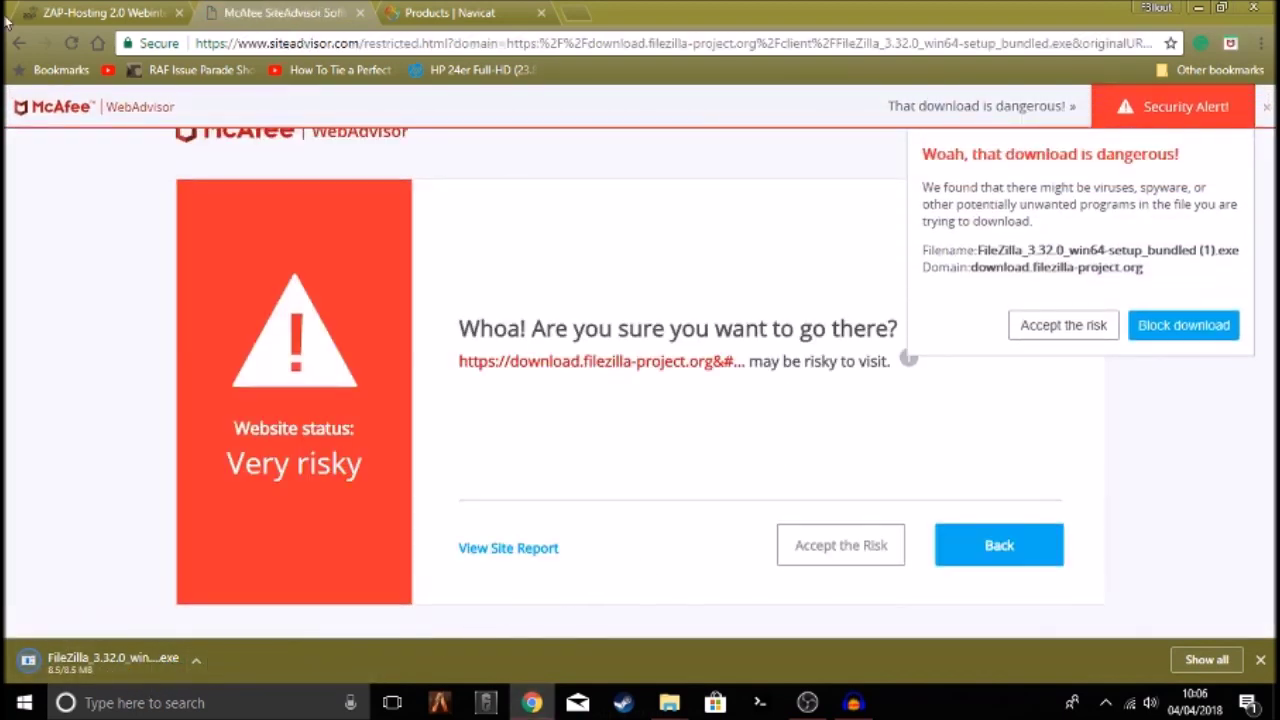
# Close the McAfee warning tab, allow the flagged download, and return to ZAP-Hosting
pyautogui.click(360, 13)
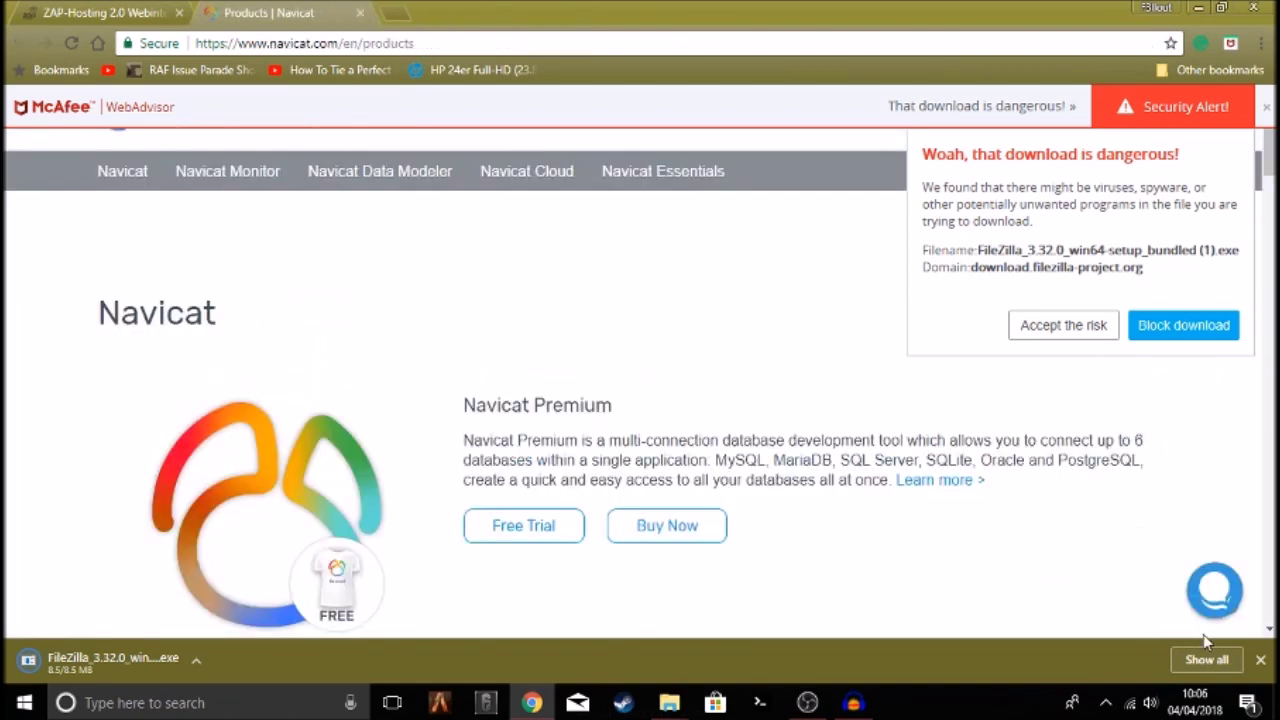
pyautogui.click(1260, 661)
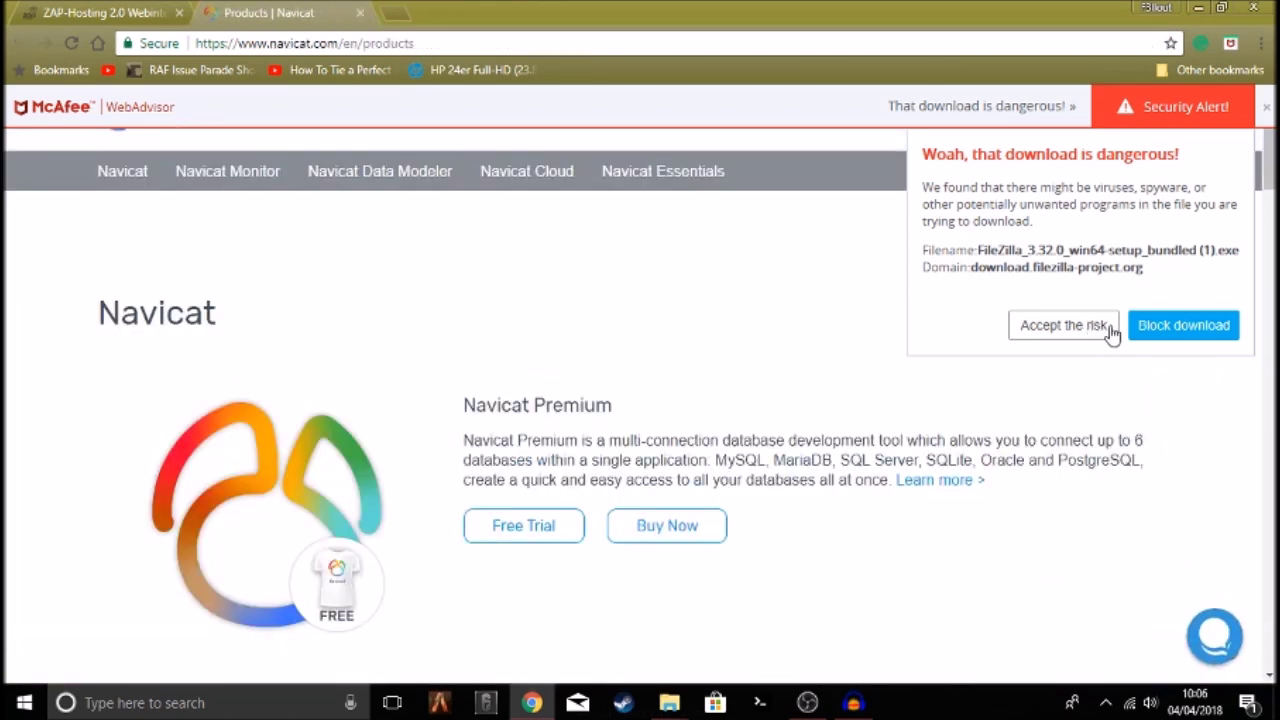
pyautogui.click(1070, 332)
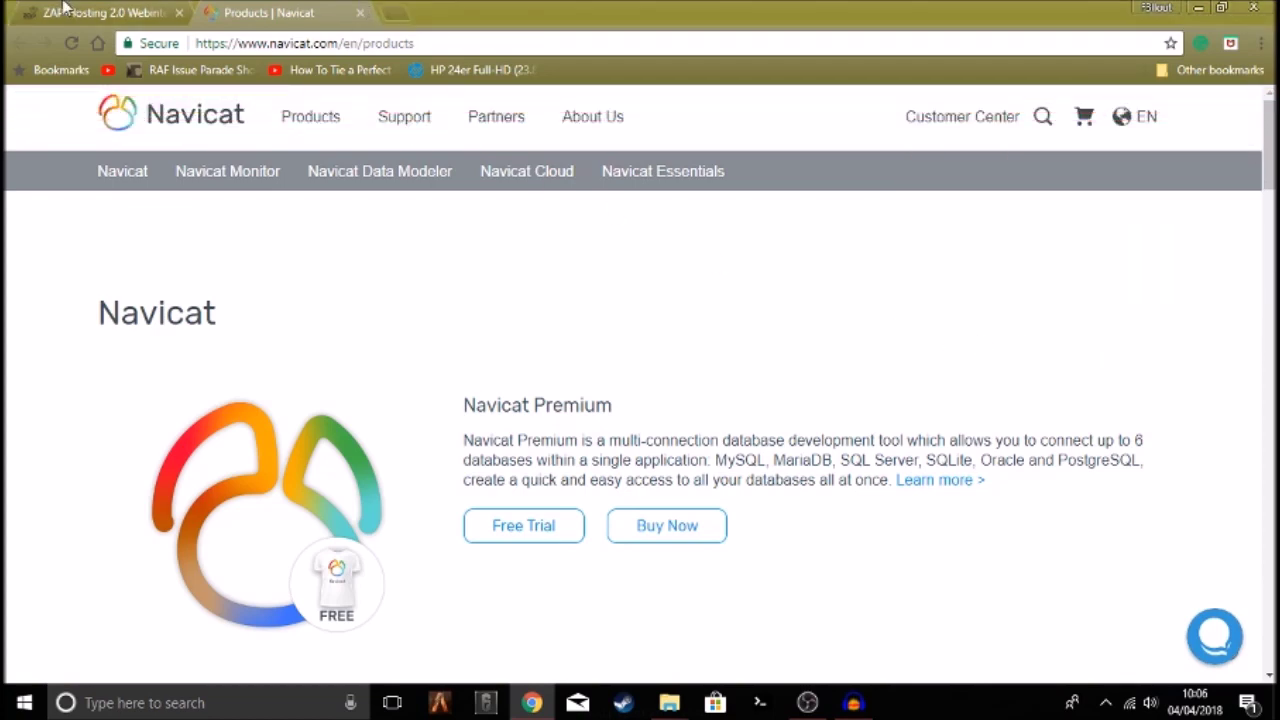
pyautogui.click(70, 12)
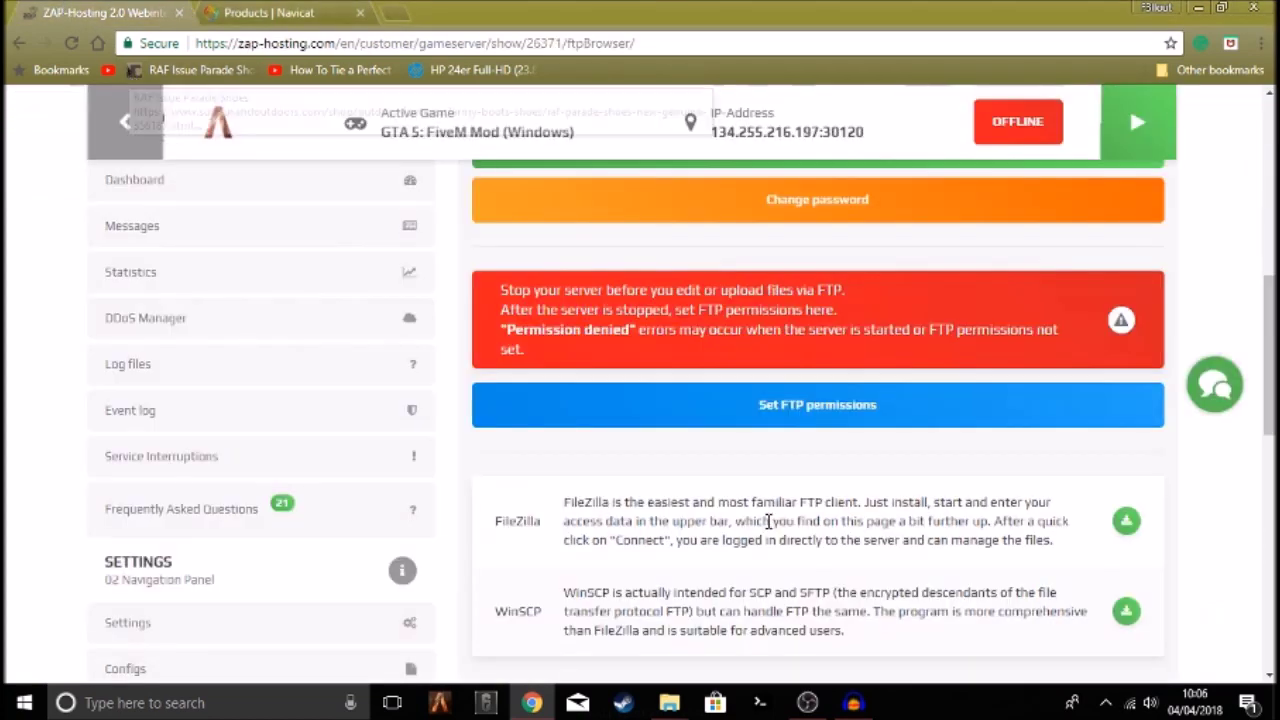
# Show the desktop and rearrange the Navicat Premium 12 and FileZilla icons
pyautogui.press('super+d')
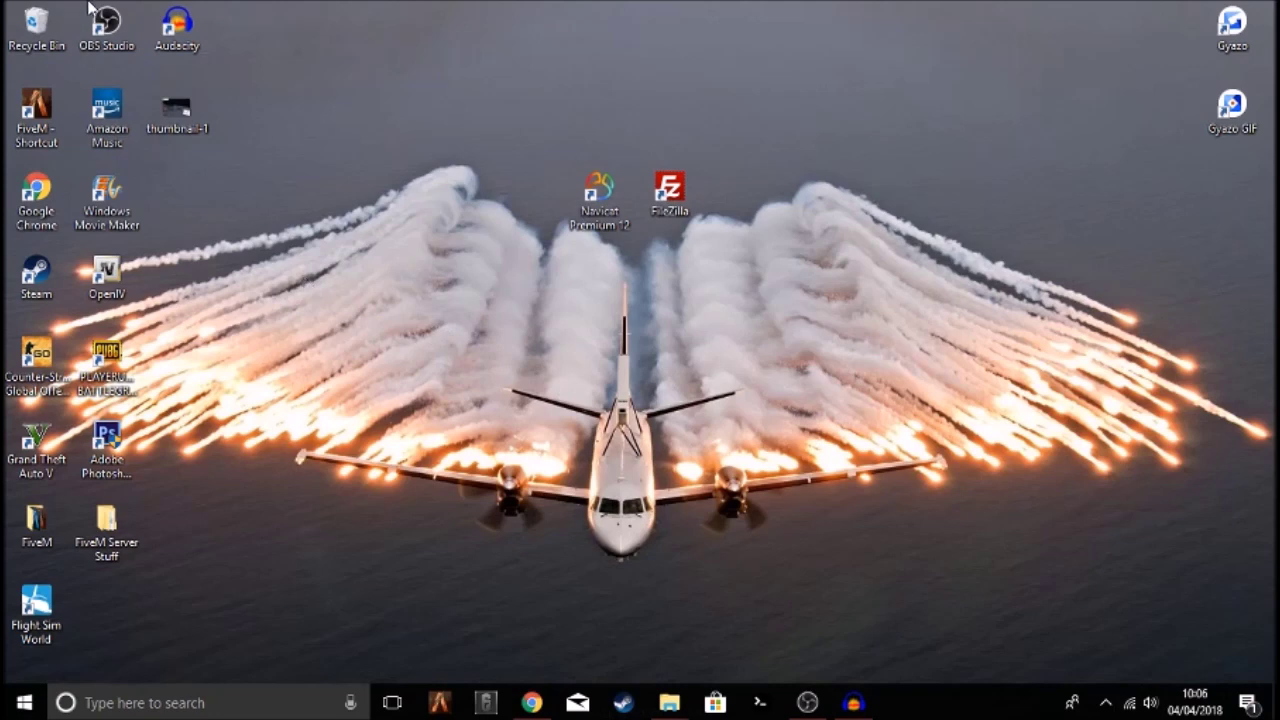
pyautogui.moveTo(600, 195); pyautogui.dragTo(162, 190)
pyautogui.moveTo(659, 178); pyautogui.dragTo(746, 117)
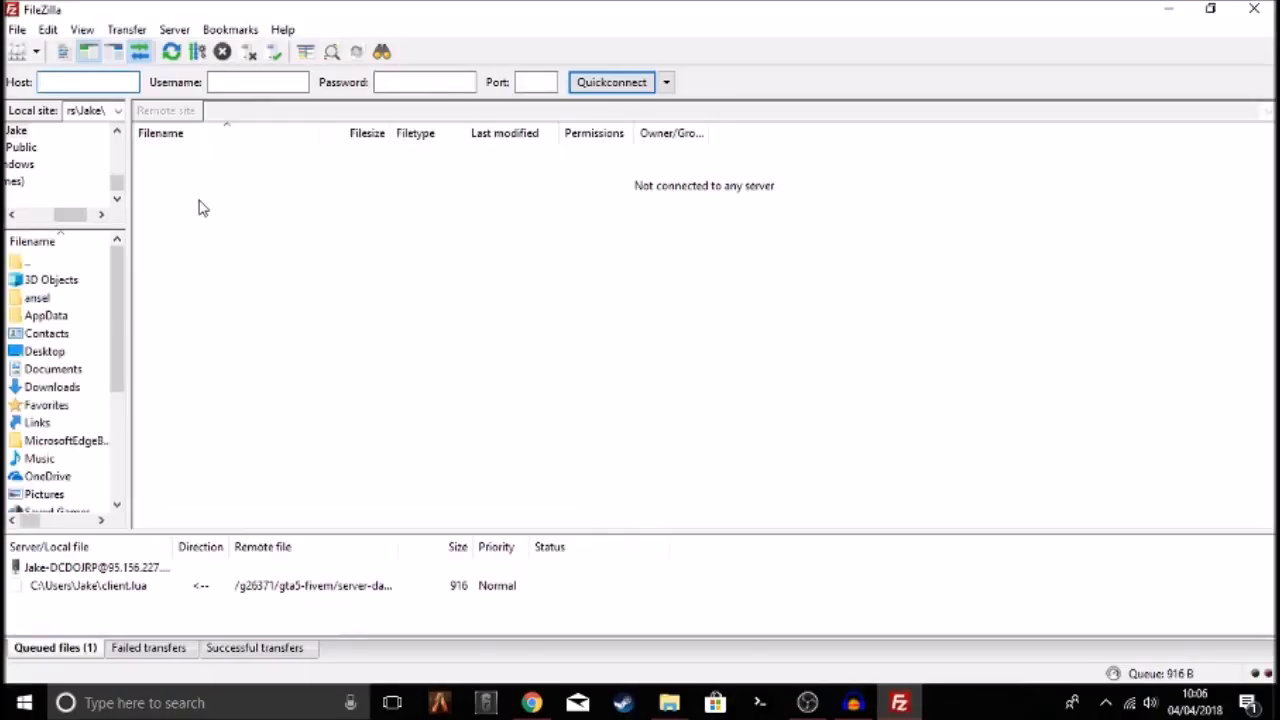
pyautogui.rightClick(68, 165)
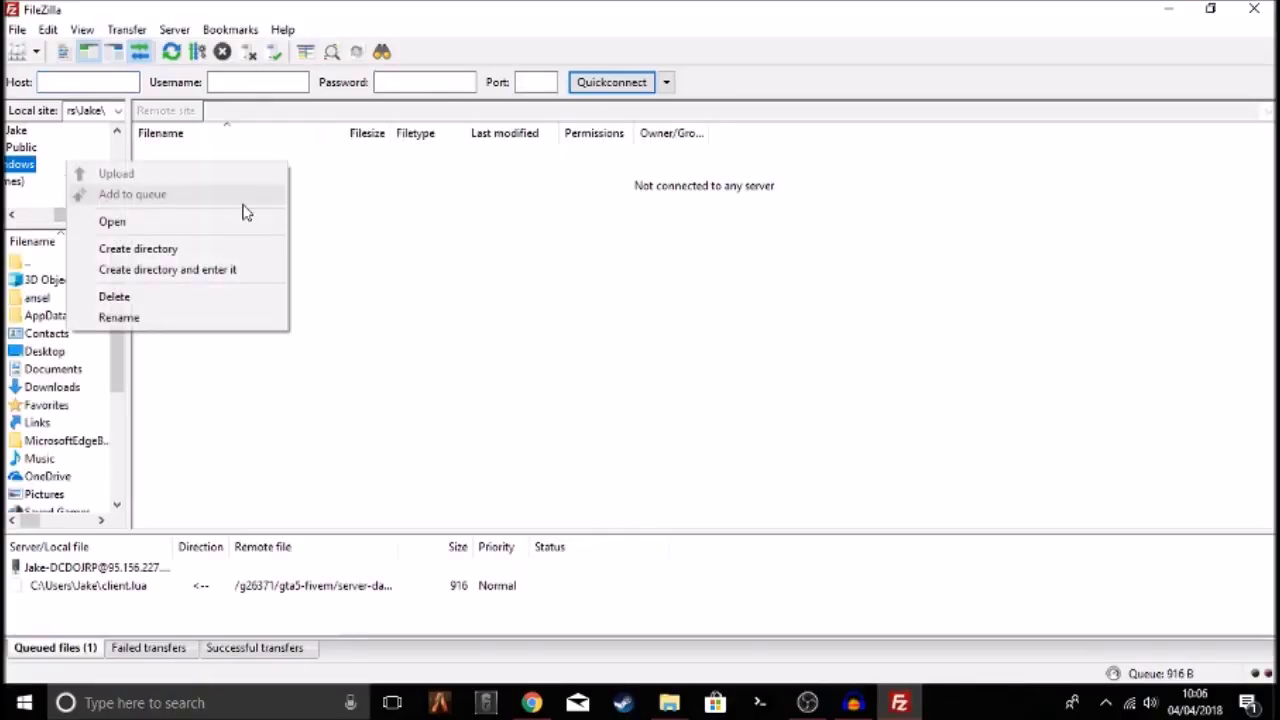
pyautogui.click(102, 111)
# Go through FileZilla's Host, Username and Port fields, then switch back to Chrome
pyautogui.click(95, 82)
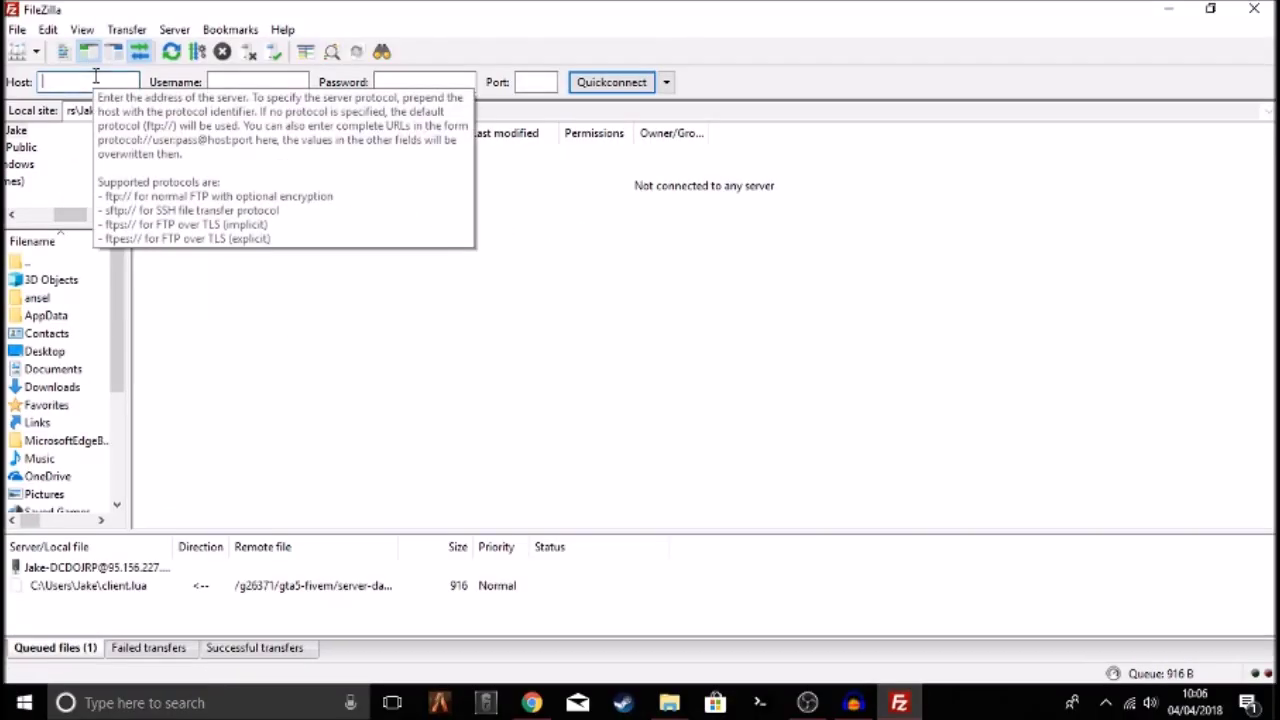
pyautogui.click(249, 77)
pyautogui.click(537, 82)
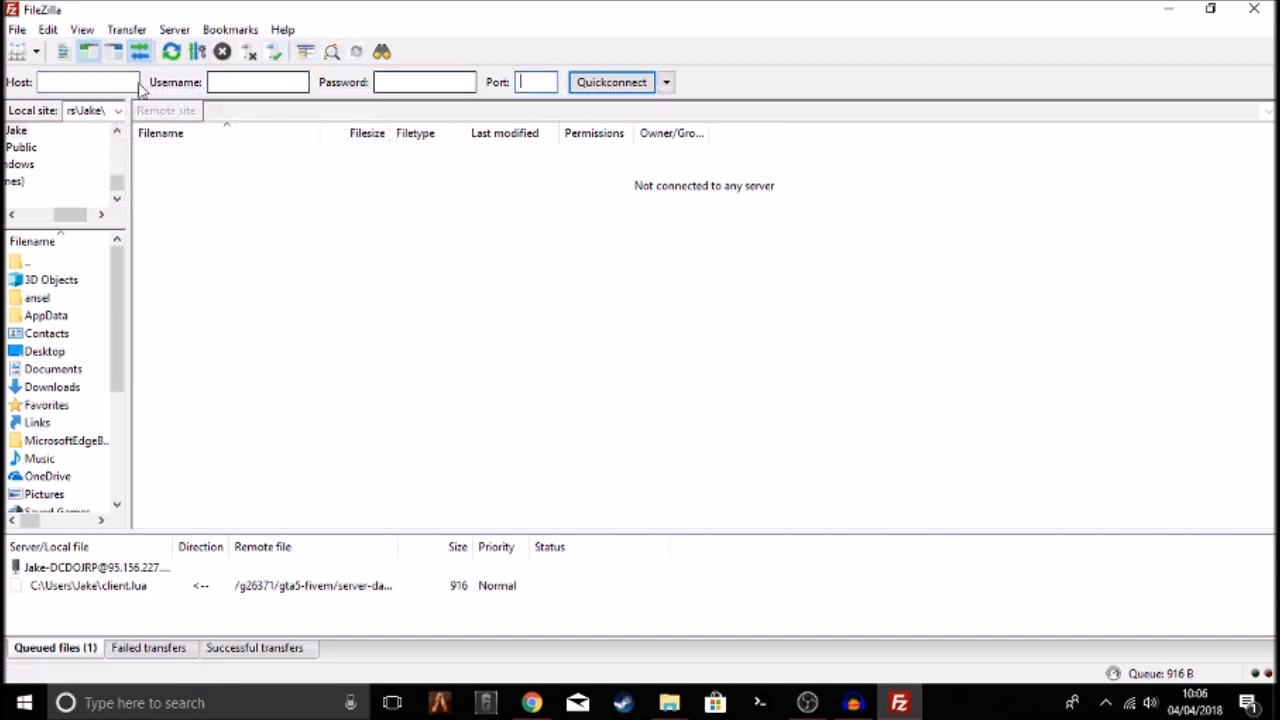
pyautogui.click(525, 705)
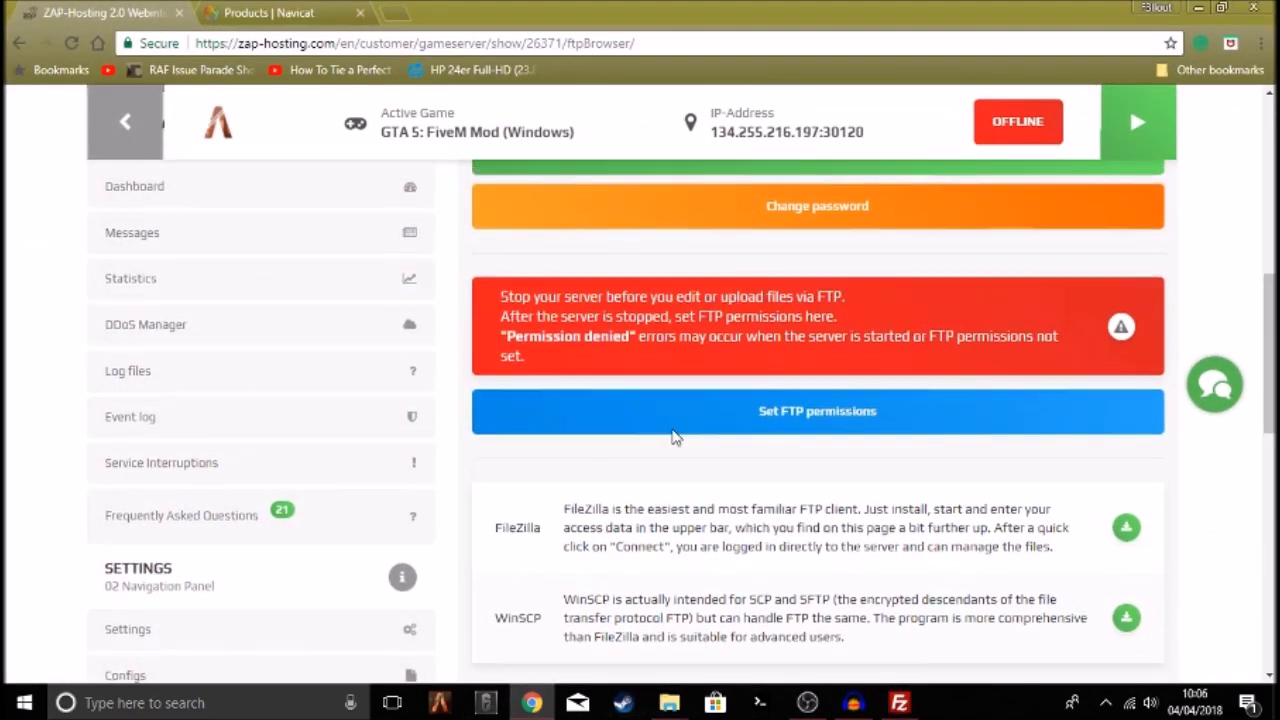
# Select and copy the FTP server address, username and password on the FTP-Browser page
pyautogui.scroll(4, 718, 395)
pyautogui.moveTo(493, 456); pyautogui.dragTo(617, 456)
pyautogui.hotkey('ctrl', 'c')
pyautogui.moveTo(852, 458); pyautogui.dragTo(1124, 460)
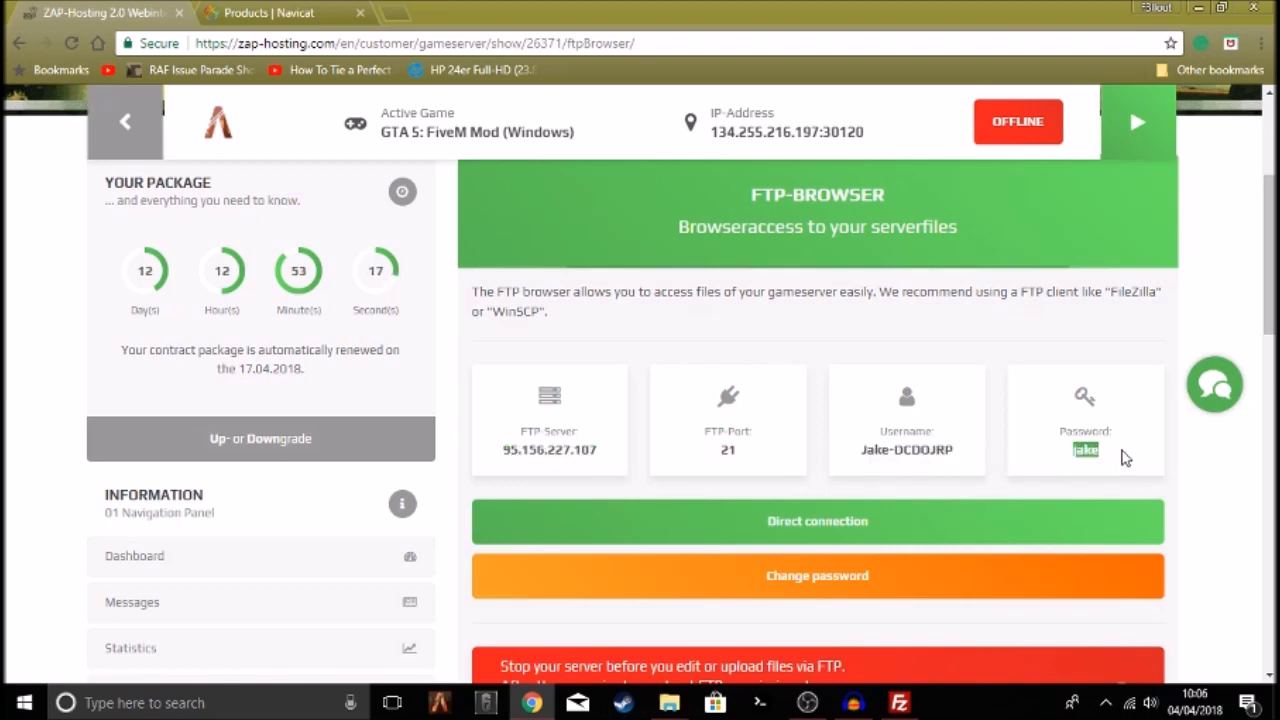
pyautogui.click(1117, 455)
pyautogui.moveTo(1105, 455); pyautogui.dragTo(1085, 452)
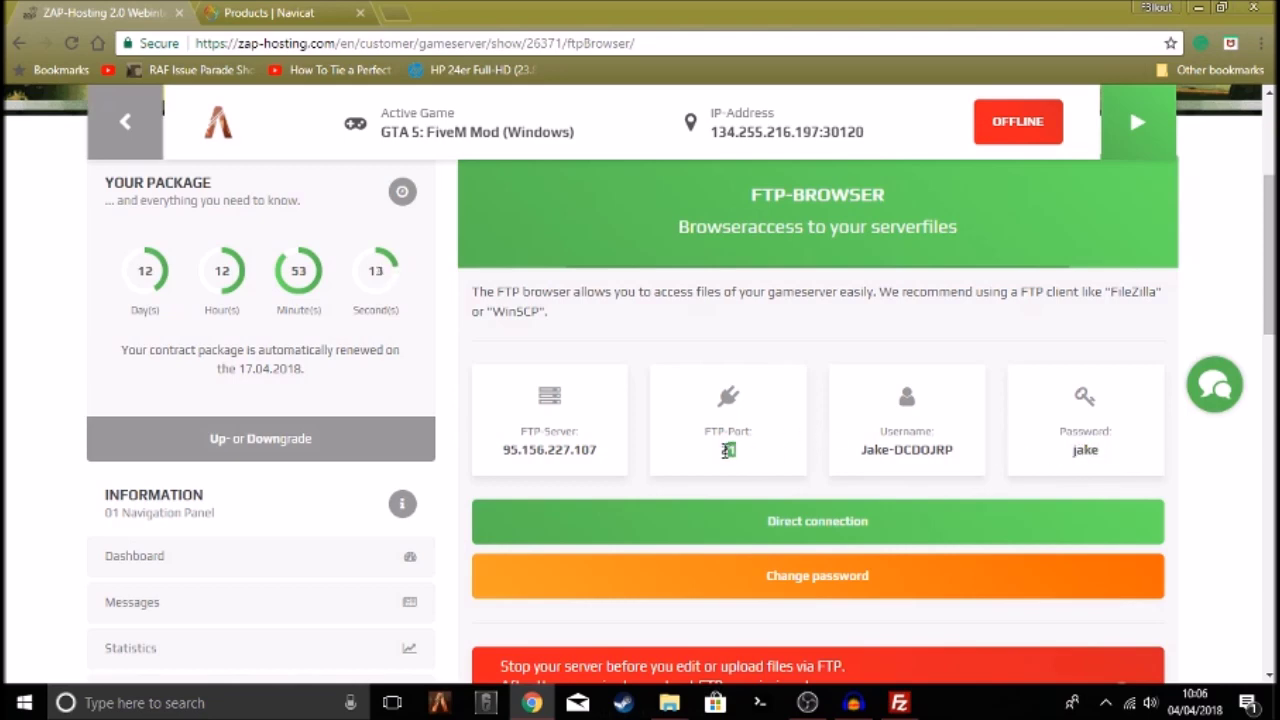
# Paste 95.156.227.107 into FileZilla's Host field and move to Username
pyautogui.click(899, 703)
pyautogui.click(84, 82)
pyautogui.hotkey('ctrl', 'v')
pyautogui.click(246, 82)
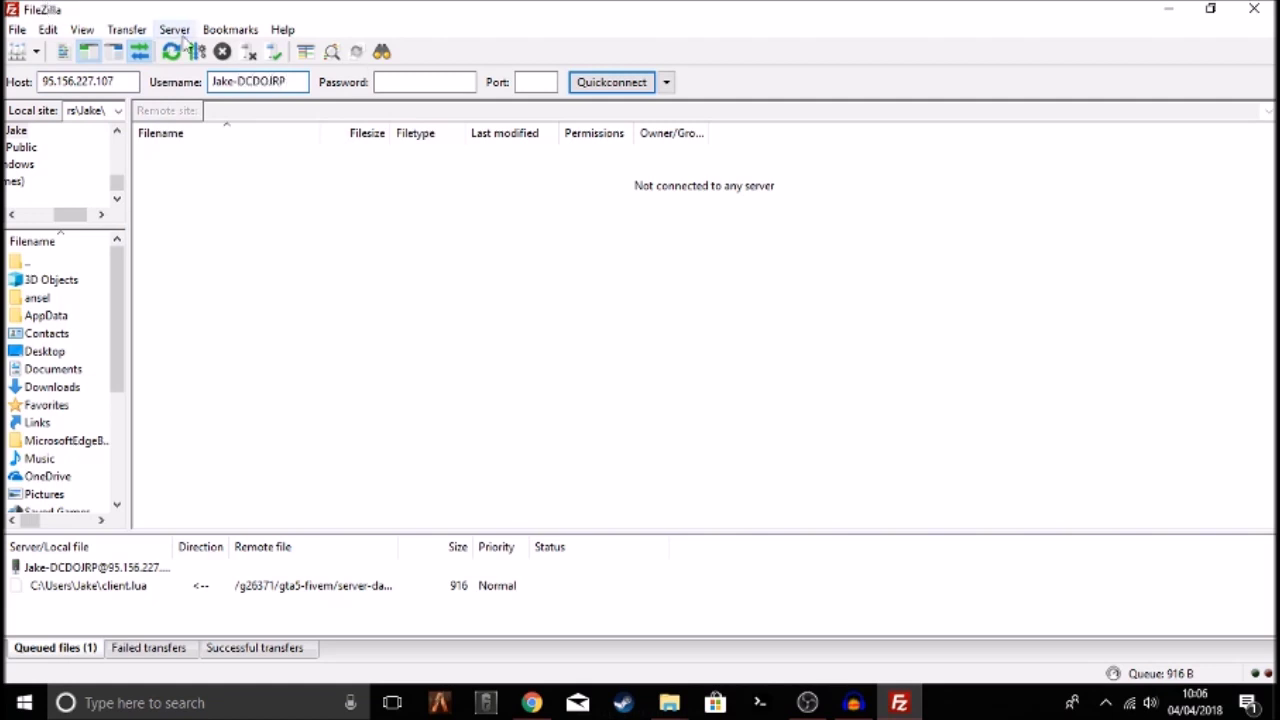
# Enter the FTP password and port 21, then Quickconnect to the server
pyautogui.click(457, 82)
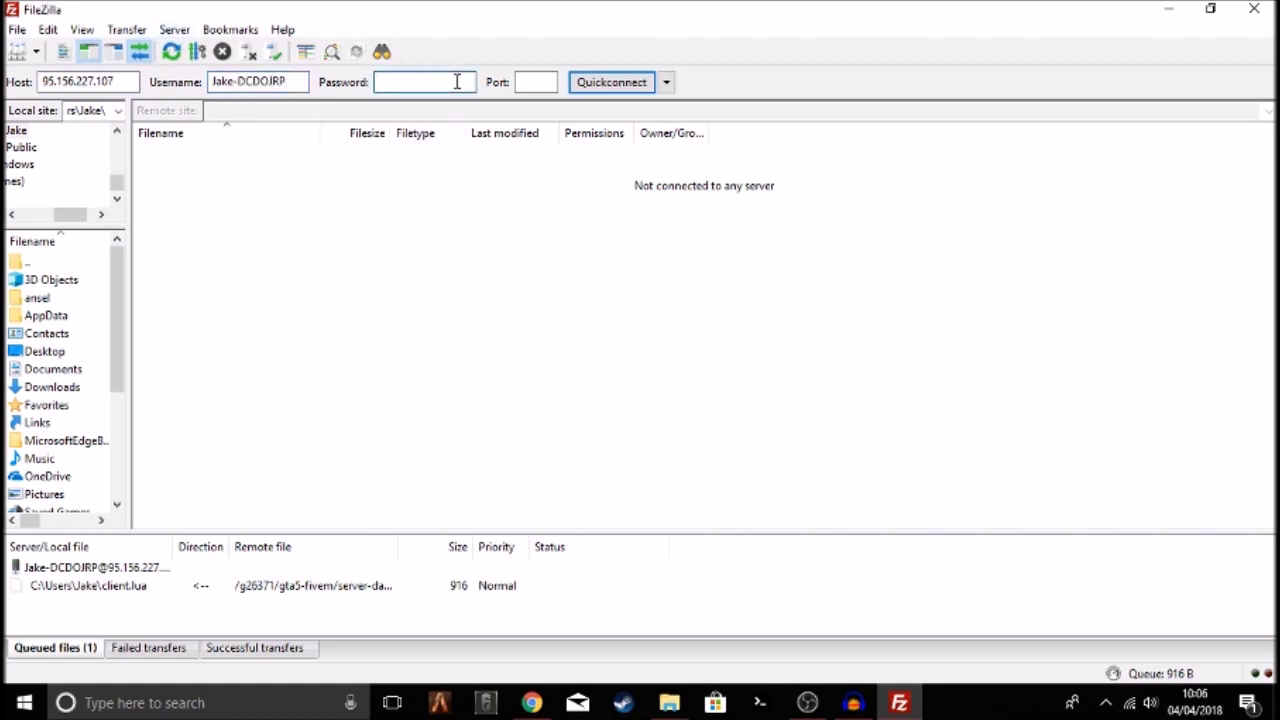
pyautogui.click(540, 83)
pyautogui.write('21')
pyautogui.click(609, 83)
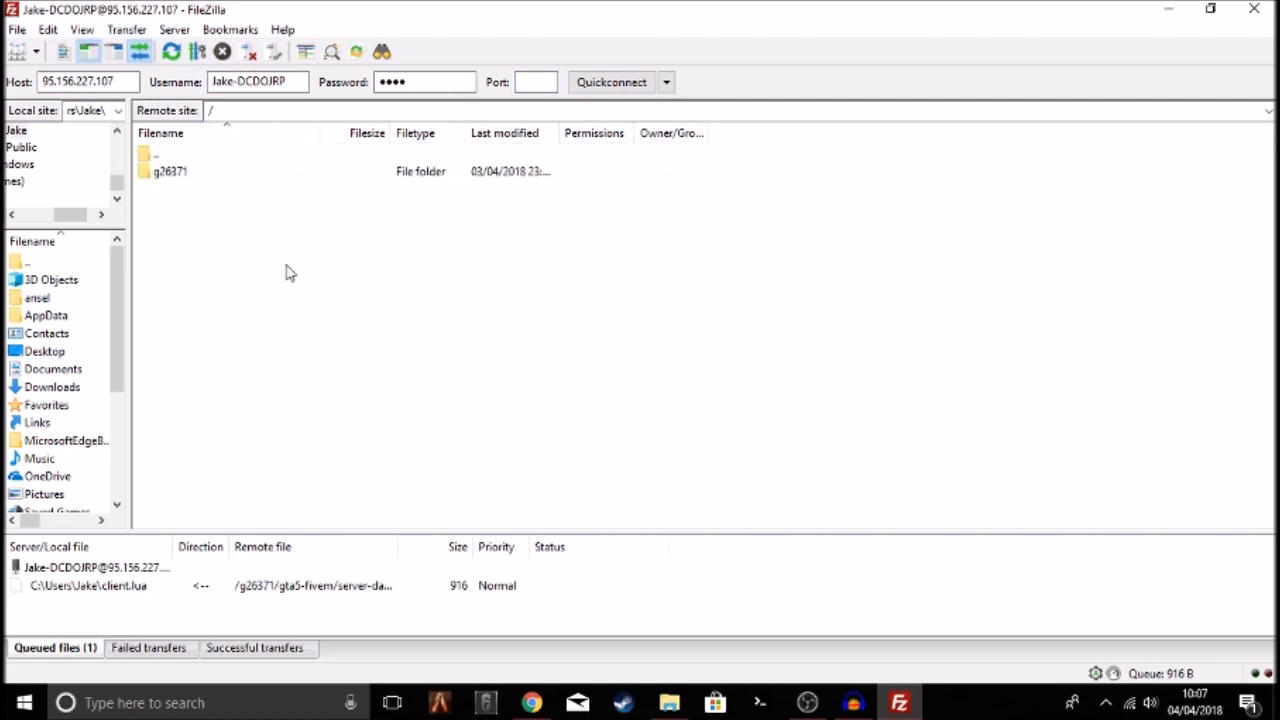
# Navigate into /g26371/gta5-fivem/server-data on the remote side
pyautogui.click(161, 177)
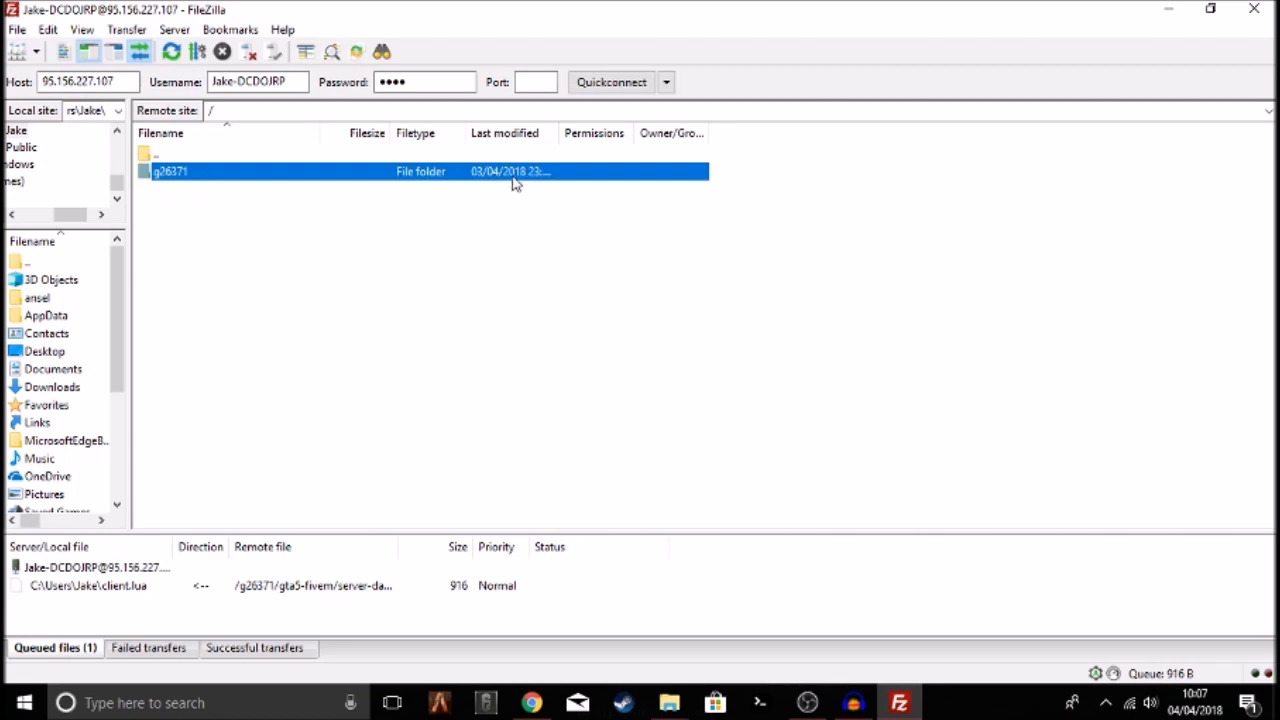
pyautogui.doubleClick(205, 179)
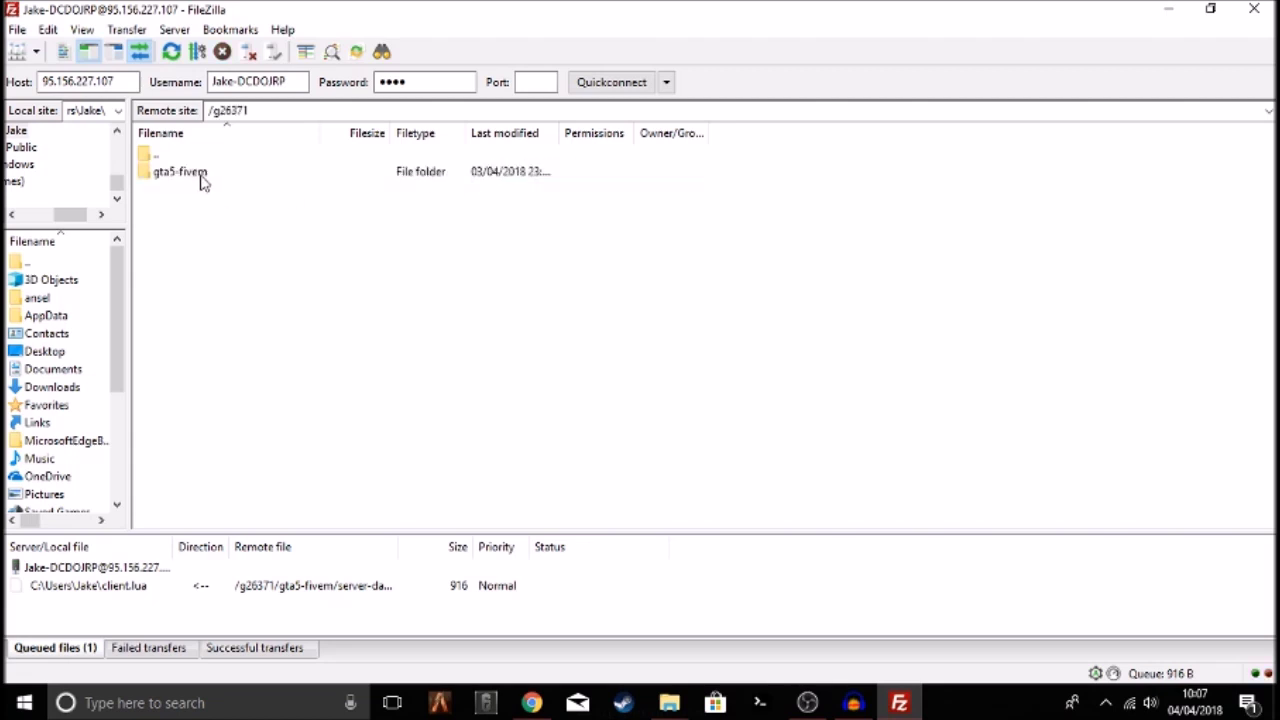
pyautogui.doubleClick(217, 174)
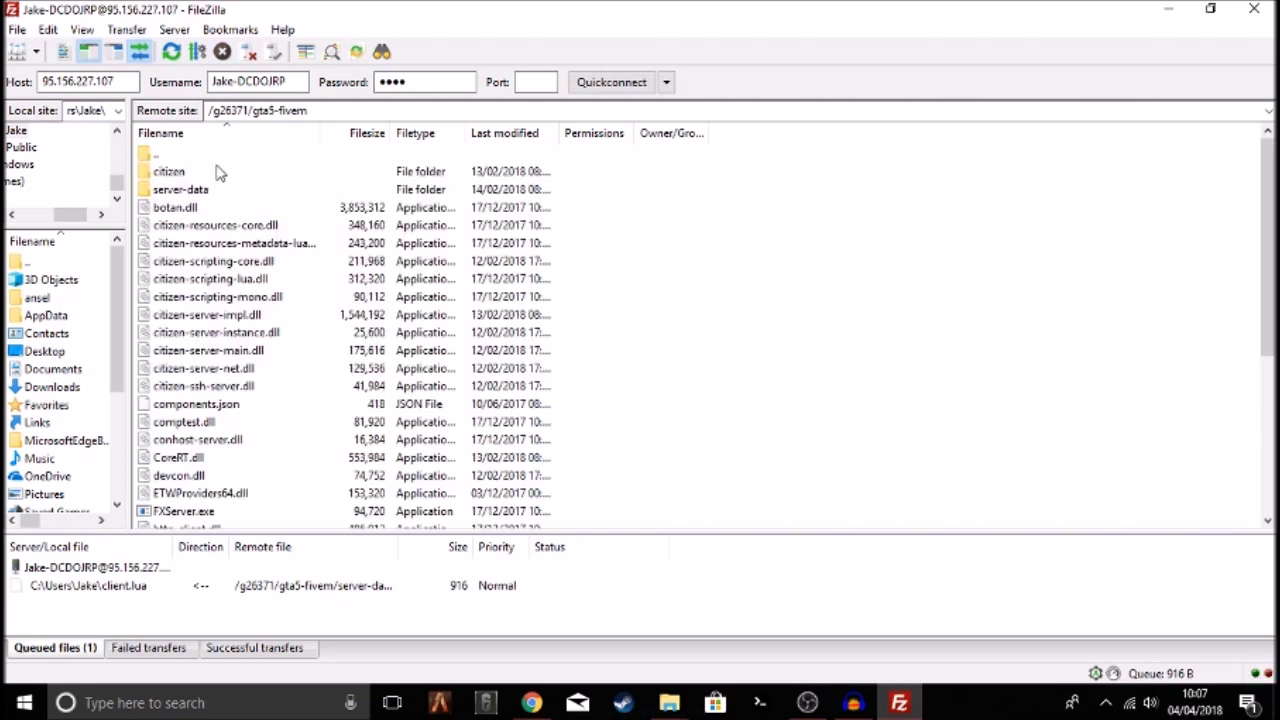
pyautogui.doubleClick(181, 190)
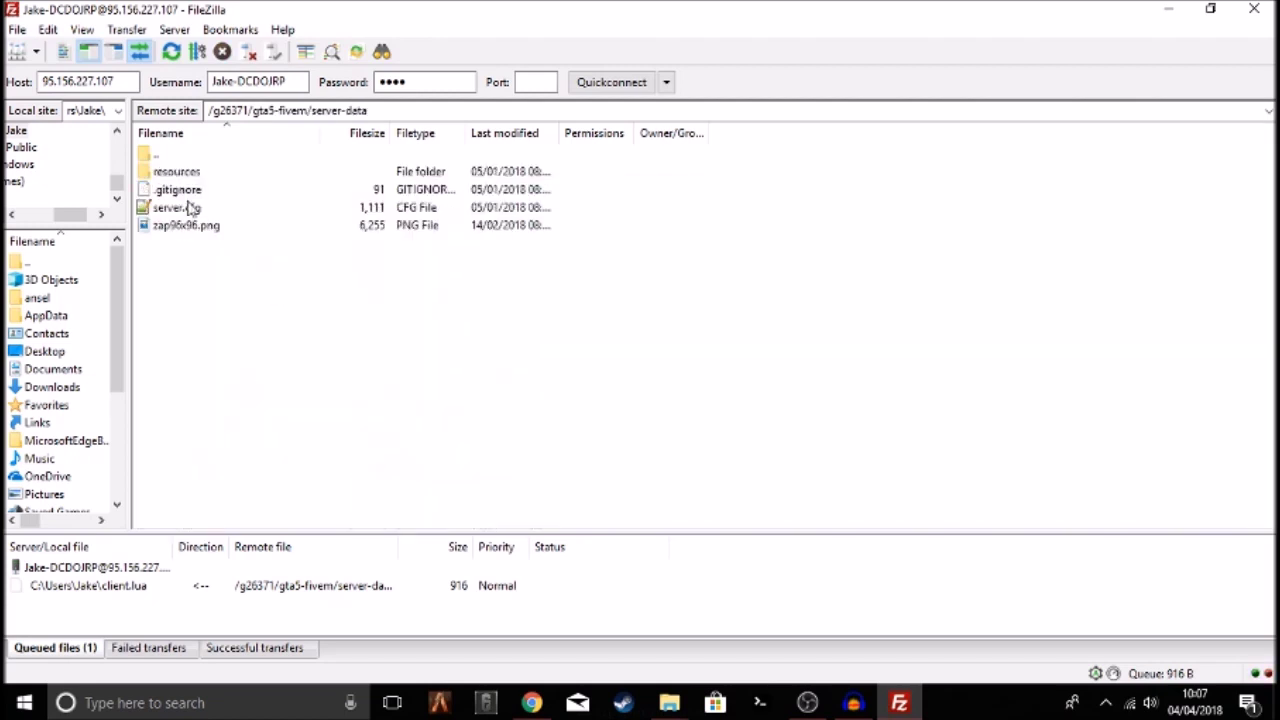
pyautogui.moveTo(265, 345); pyautogui.dragTo(300, 200)
# Open server.cfg via View/Edit in Notepad++, then close the editor
pyautogui.click(333, 290)
pyautogui.moveTo(205, 245); pyautogui.dragTo(263, 137)
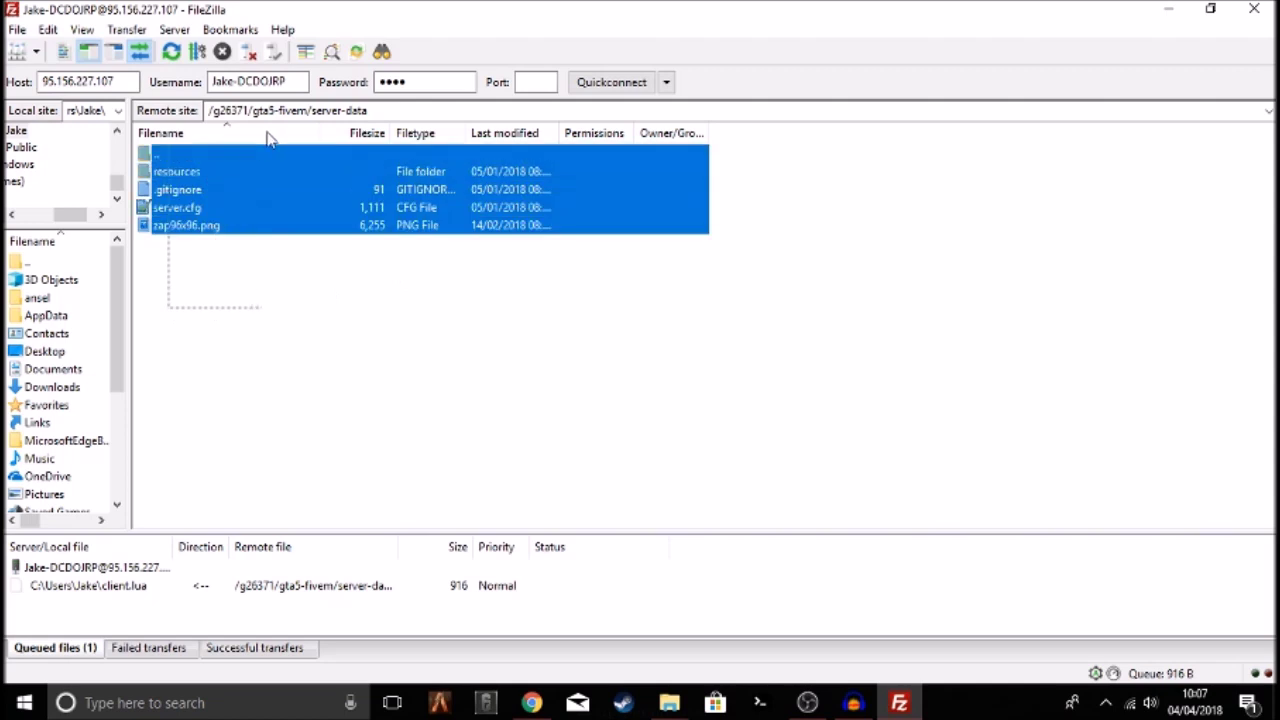
pyautogui.click(280, 289)
pyautogui.rightClick(166, 225)
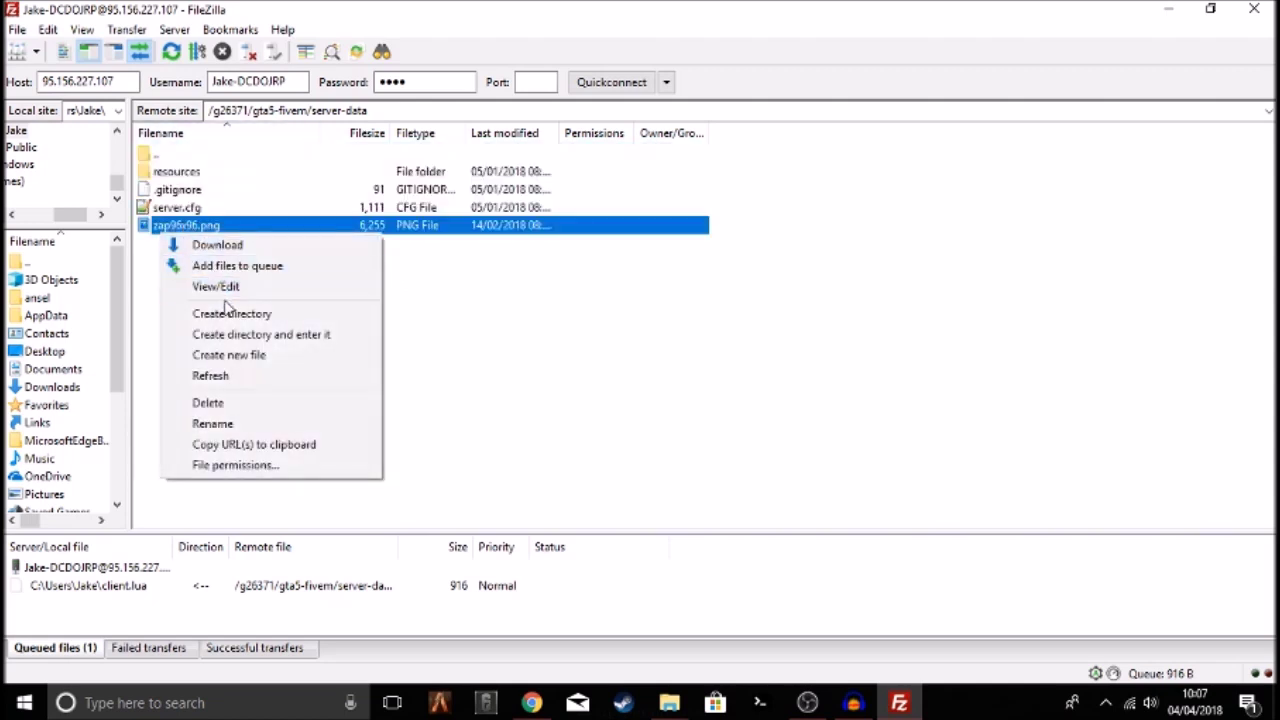
pyautogui.click(591, 371)
pyautogui.click(591, 371)
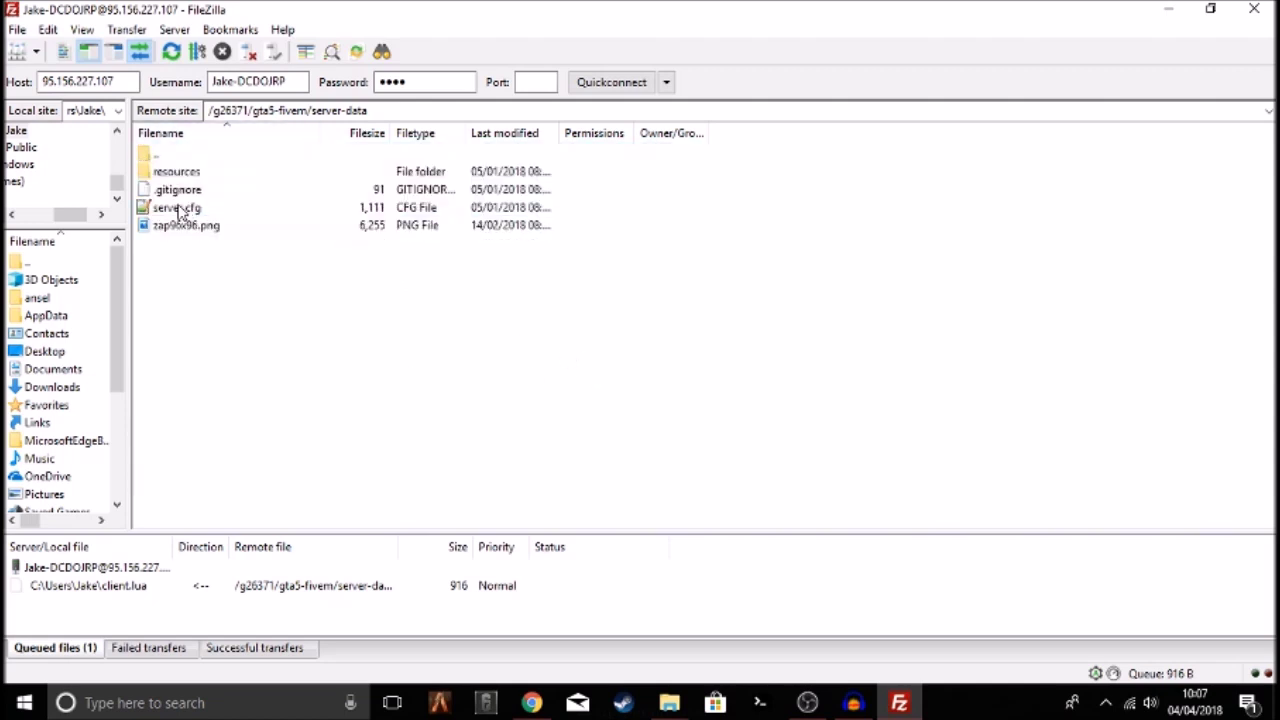
pyautogui.rightClick(183, 213)
pyautogui.click(380, 258)
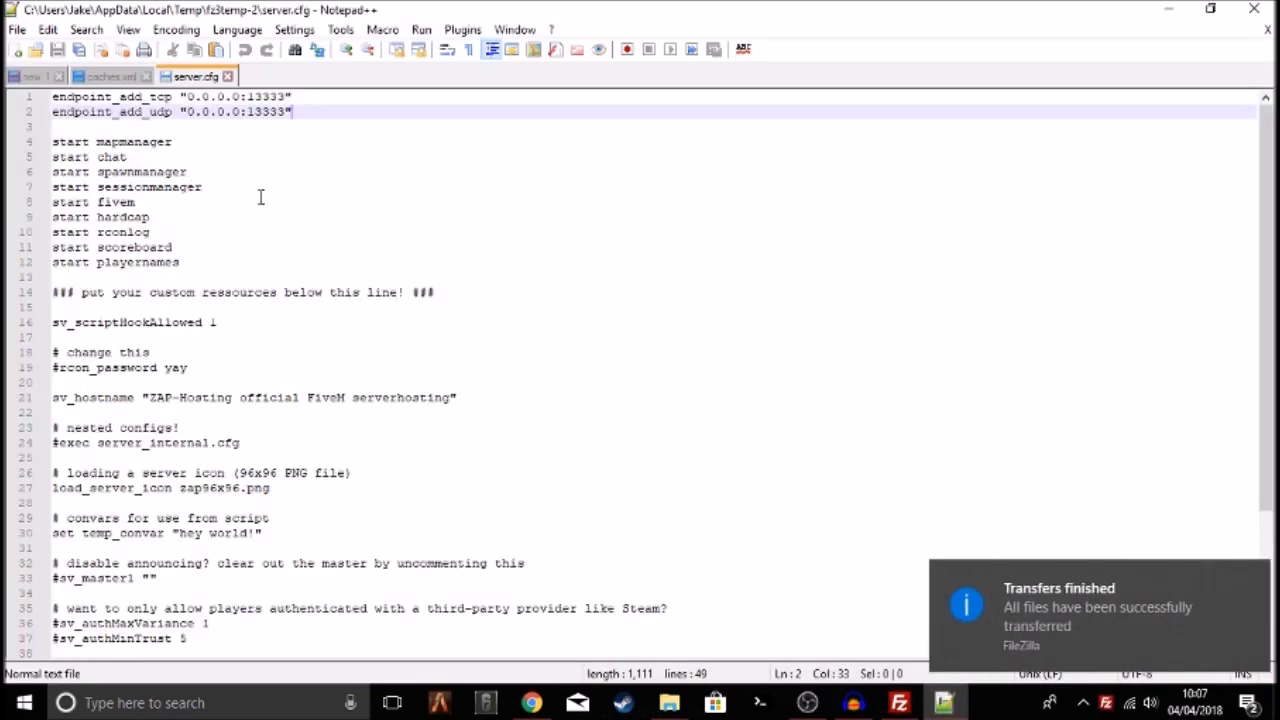
pyautogui.click(1254, 9)
# Reopen server.cfg via View/Edit and confirm re-downloading it for editing
pyautogui.click(266, 206)
pyautogui.click(248, 195)
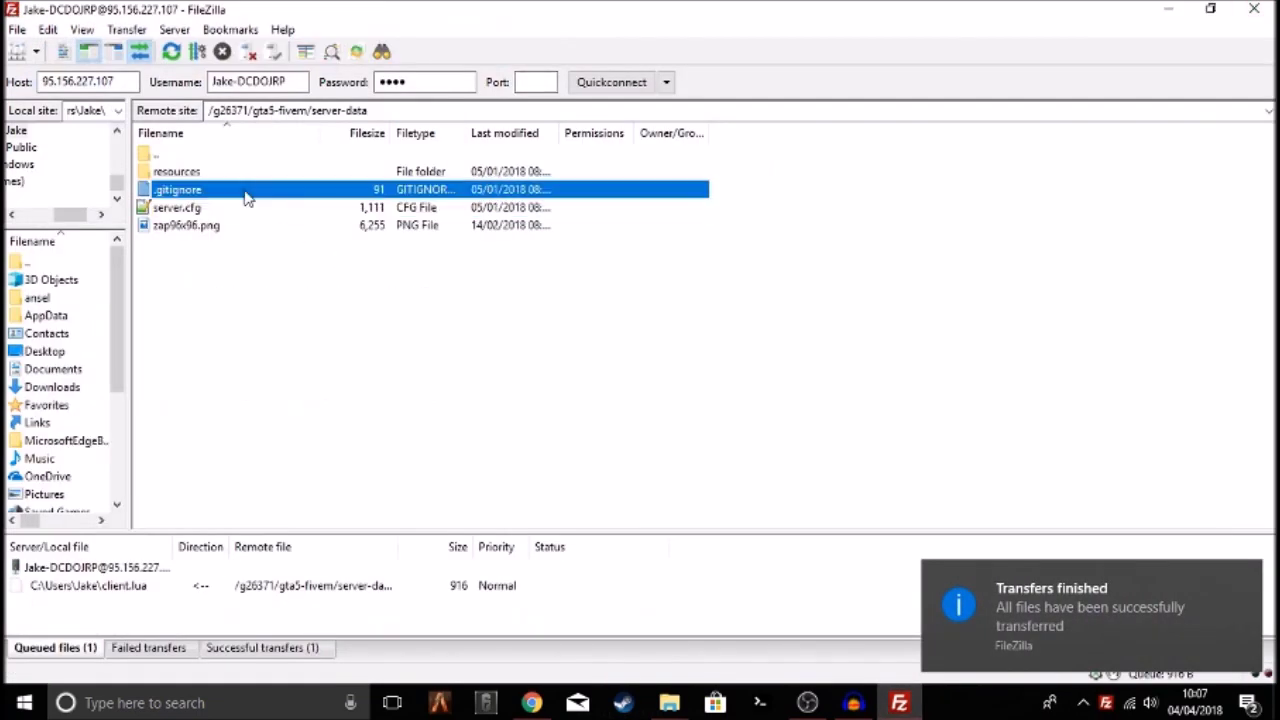
pyautogui.click(254, 283)
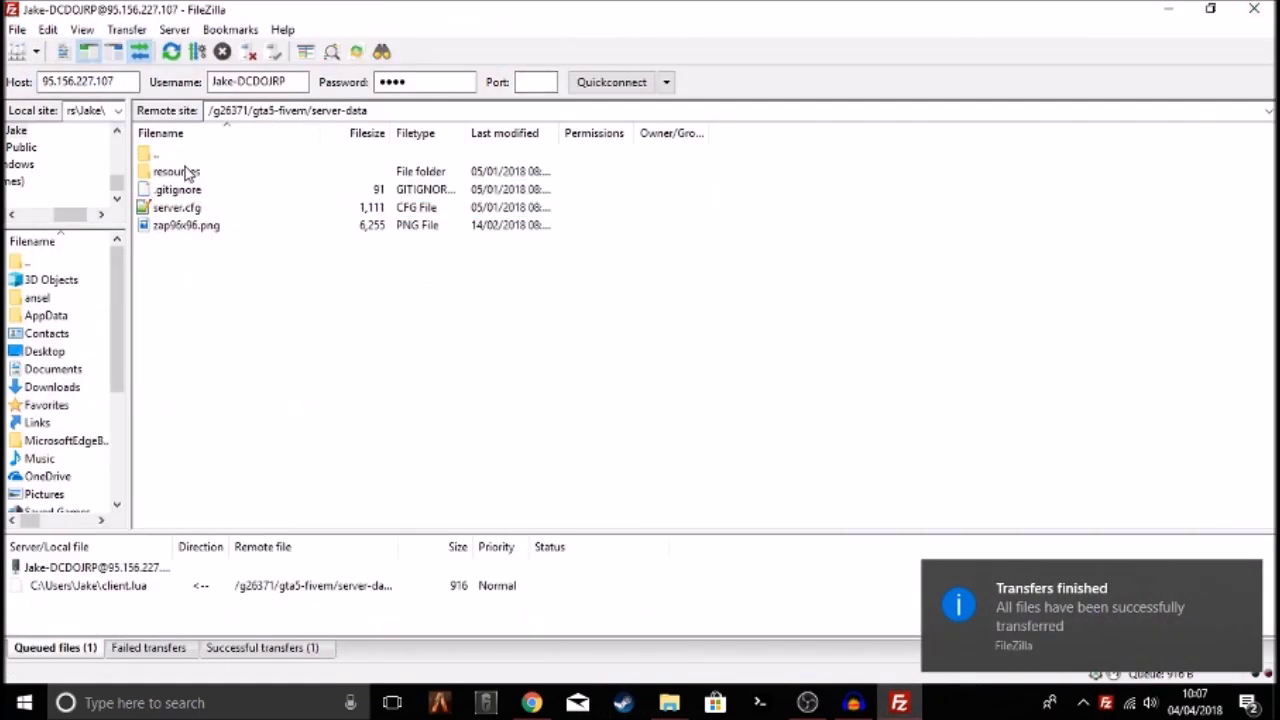
pyautogui.click(189, 173)
pyautogui.click(213, 265)
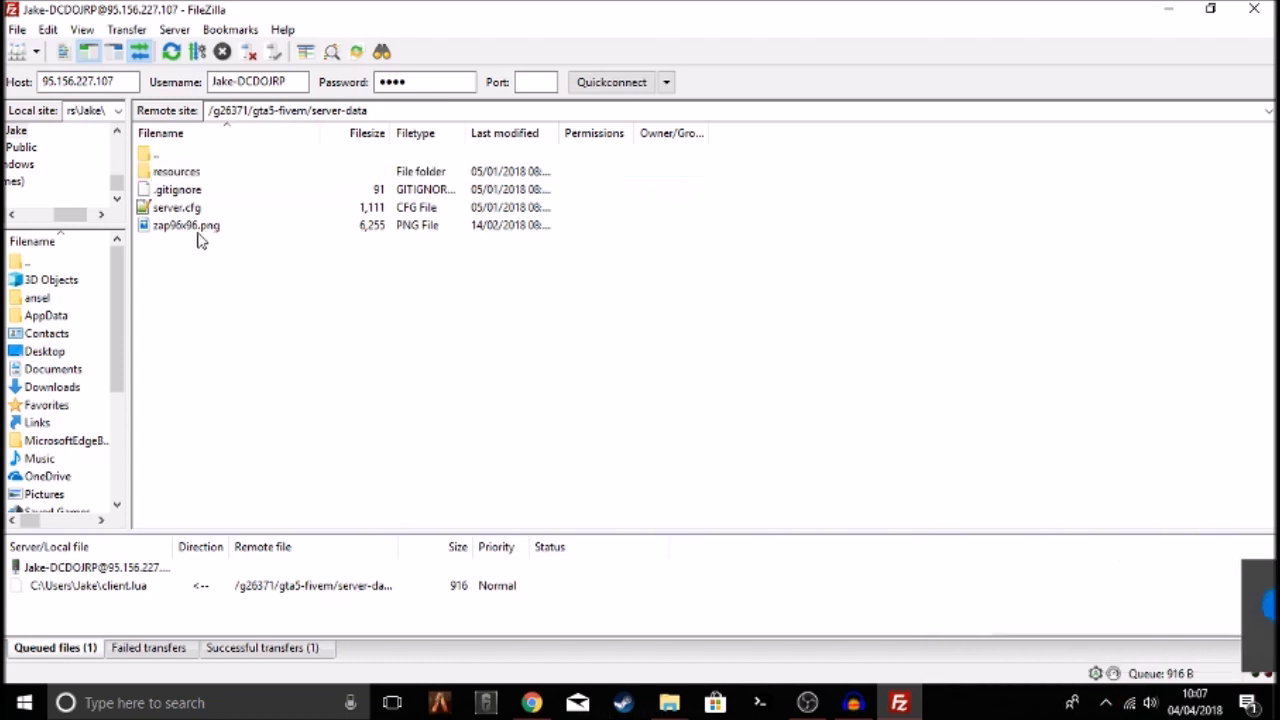
pyautogui.rightClick(186, 208)
pyautogui.click(258, 259)
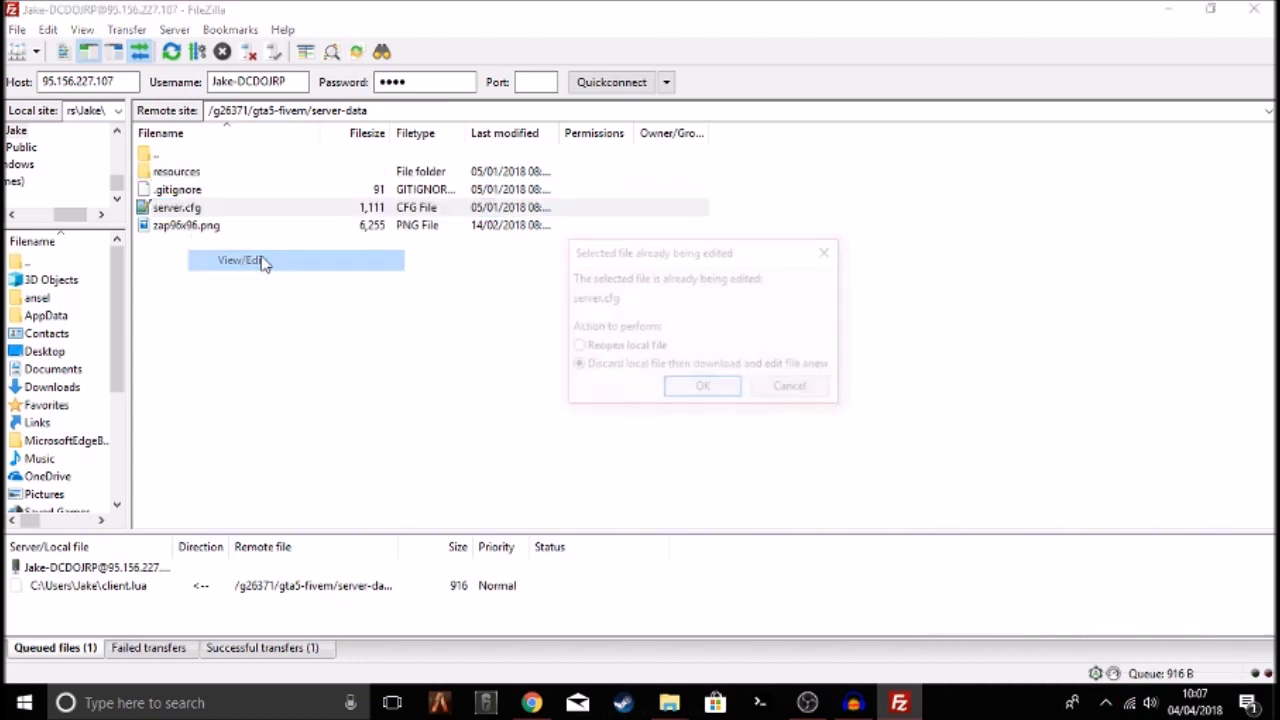
pyautogui.click(733, 386)
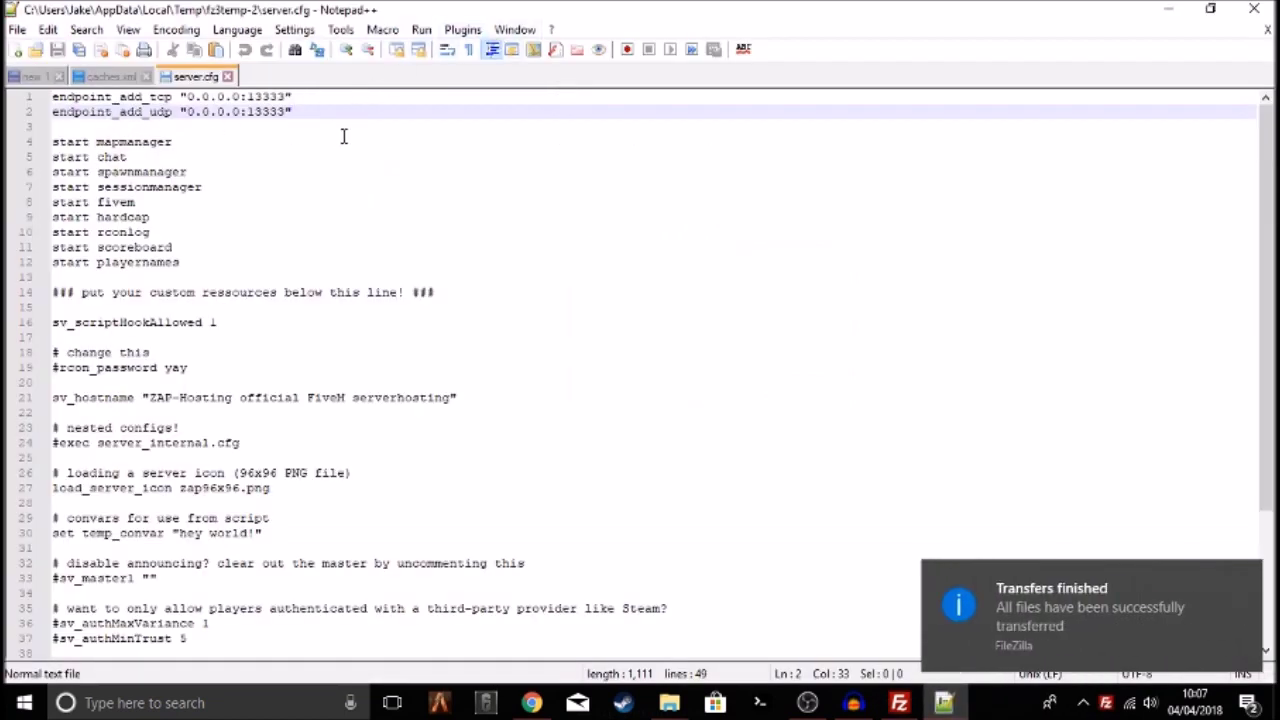
pyautogui.moveTo(53, 126); pyautogui.dragTo(52, 96)
pyautogui.click(322, 134)
pyautogui.moveTo(356, 124); pyautogui.dragTo(58, 92)
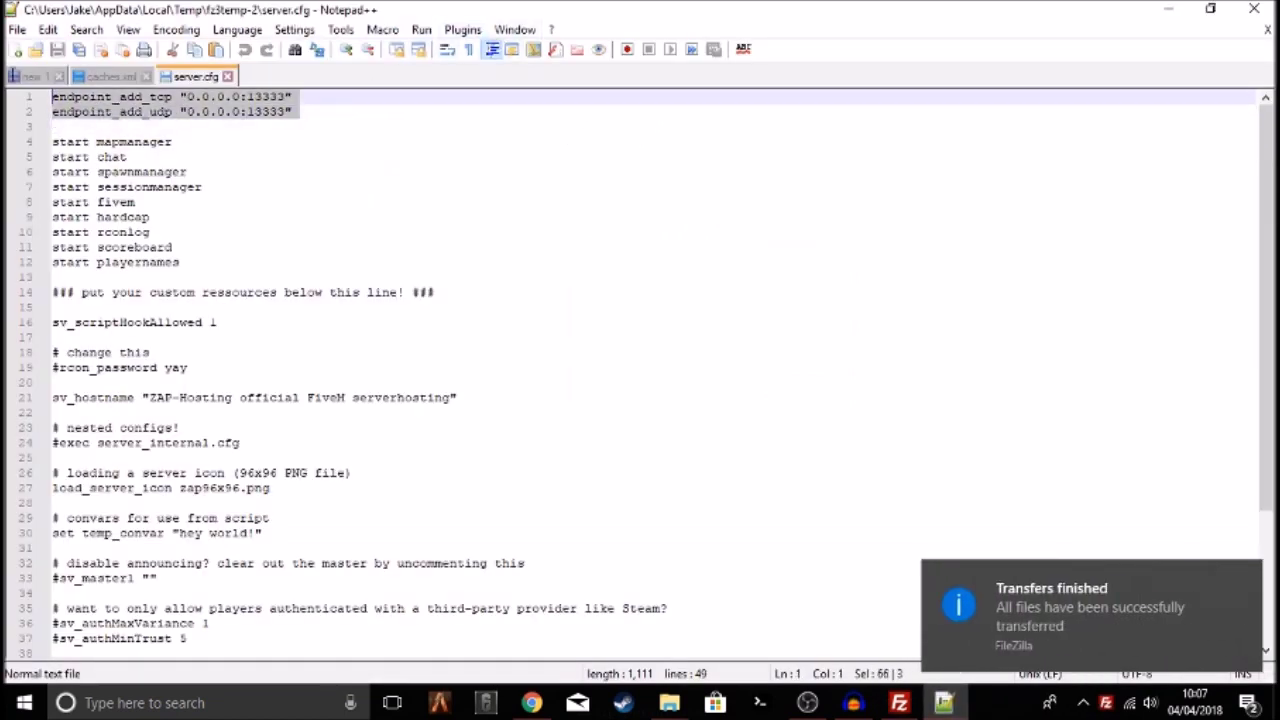
pyautogui.click(349, 140)
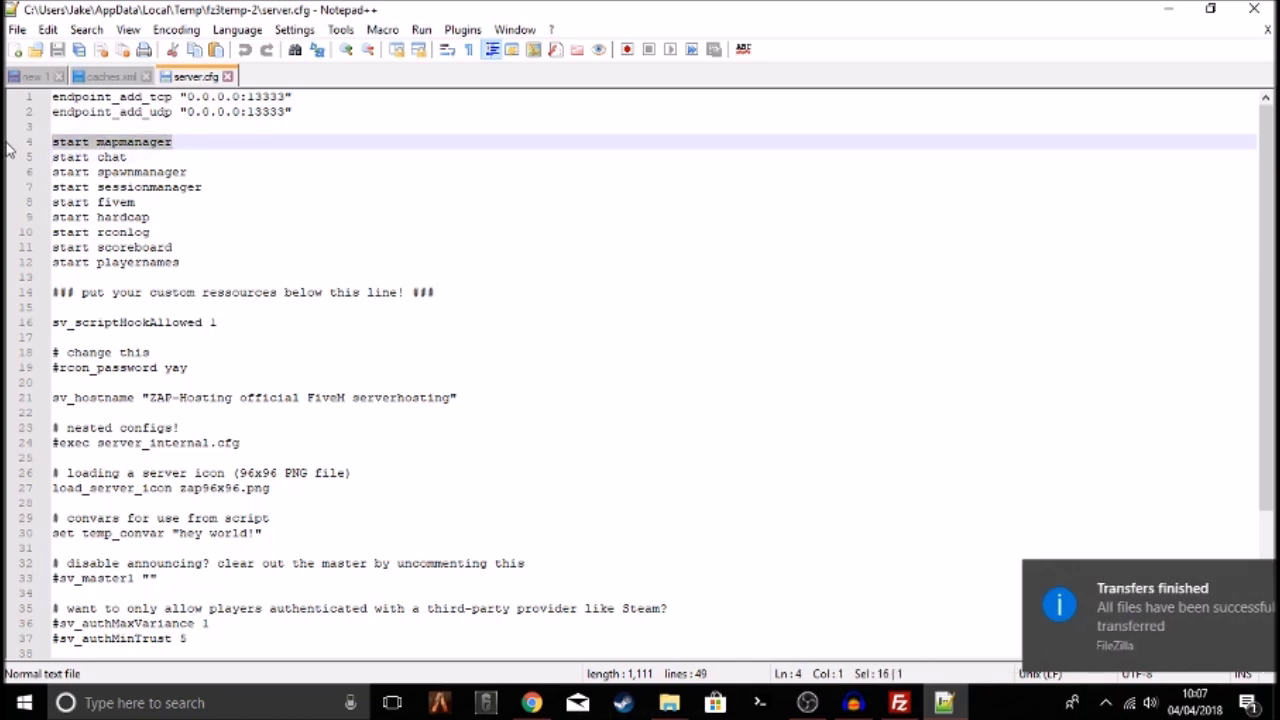
pyautogui.click(126, 158)
pyautogui.hotkey('shift', 'Home')
pyautogui.doubleClick(145, 171)
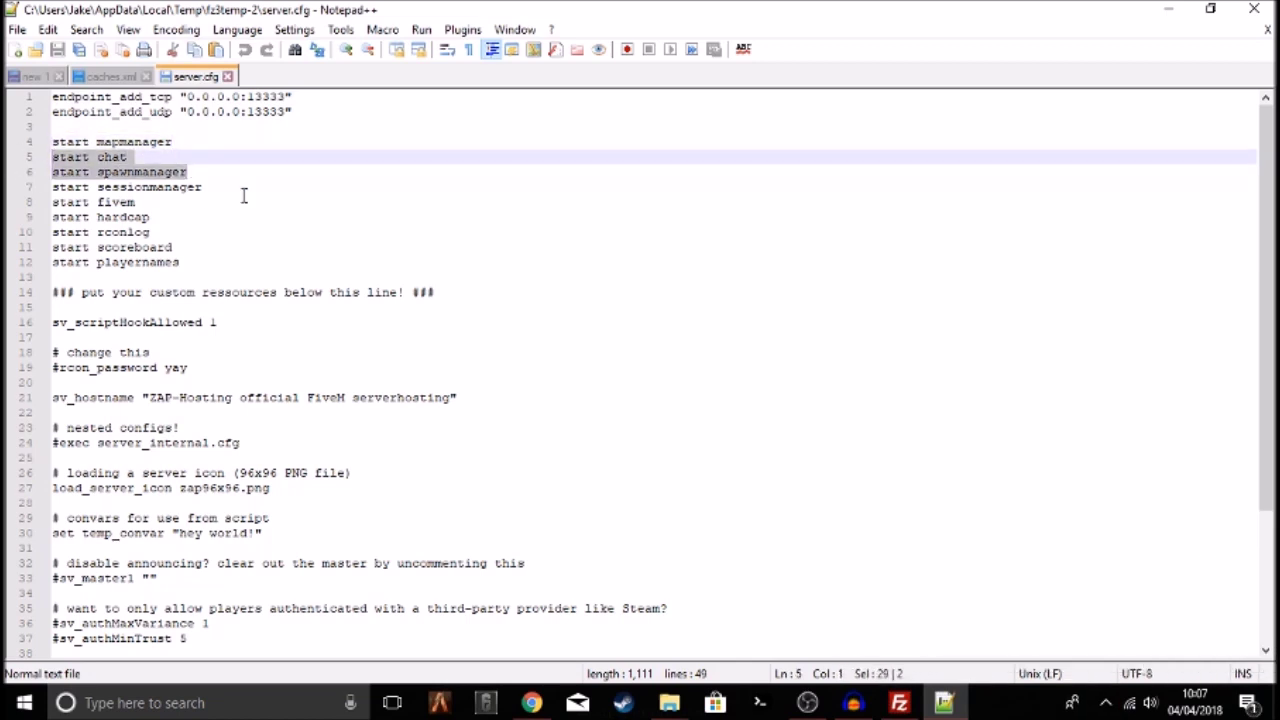
pyautogui.doubleClick(200, 188)
pyautogui.doubleClick(152, 203)
pyautogui.doubleClick(166, 217)
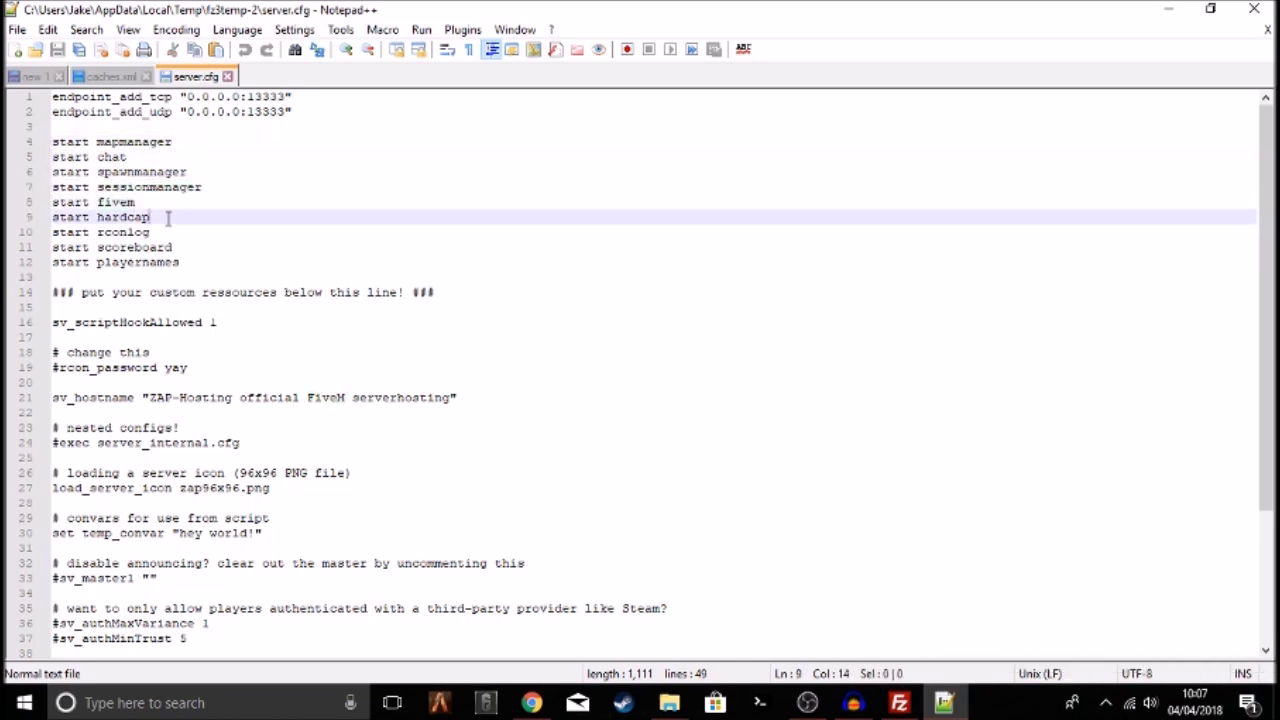
pyautogui.doubleClick(180, 233)
pyautogui.doubleClick(193, 247)
pyautogui.click(199, 264)
pyautogui.doubleClick(194, 251)
pyautogui.click(205, 264)
pyautogui.moveTo(230, 264); pyautogui.dragTo(43, 146)
pyautogui.click(229, 176)
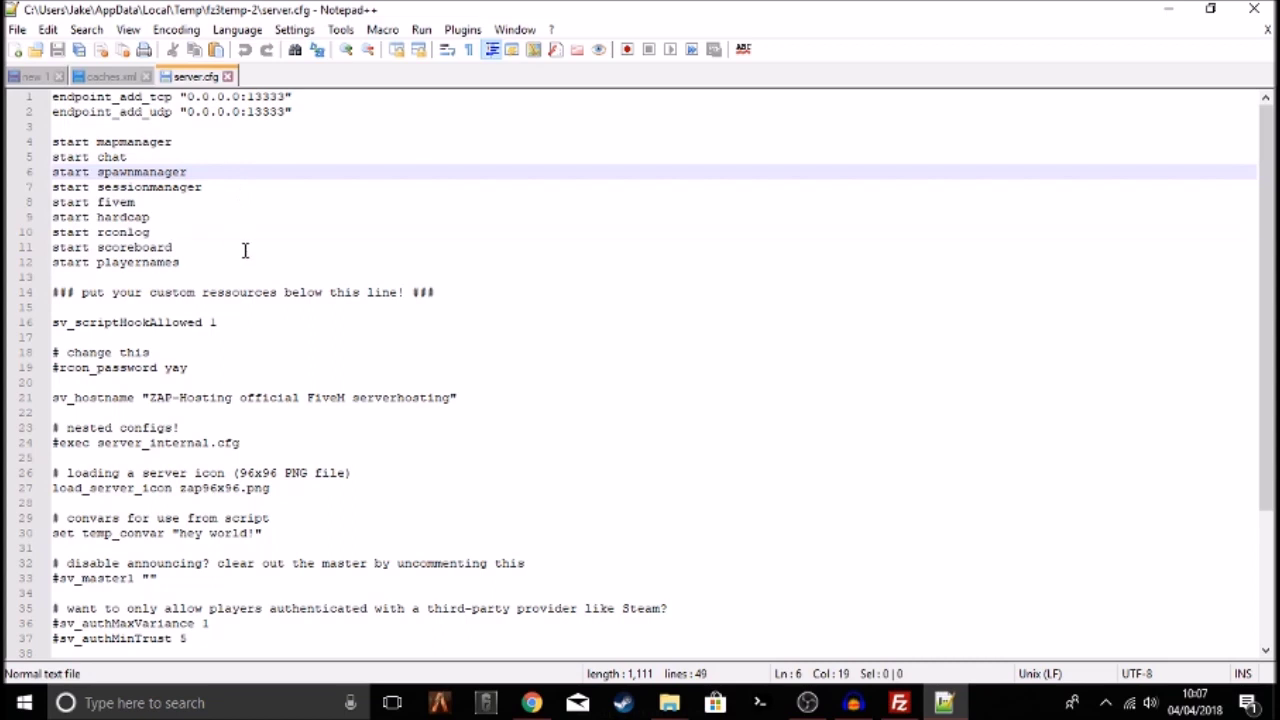
pyautogui.moveTo(245, 250); pyautogui.dragTo(55, 112)
pyautogui.click(283, 220)
pyautogui.click(254, 257)
pyautogui.moveTo(254, 257); pyautogui.dragTo(72, 157)
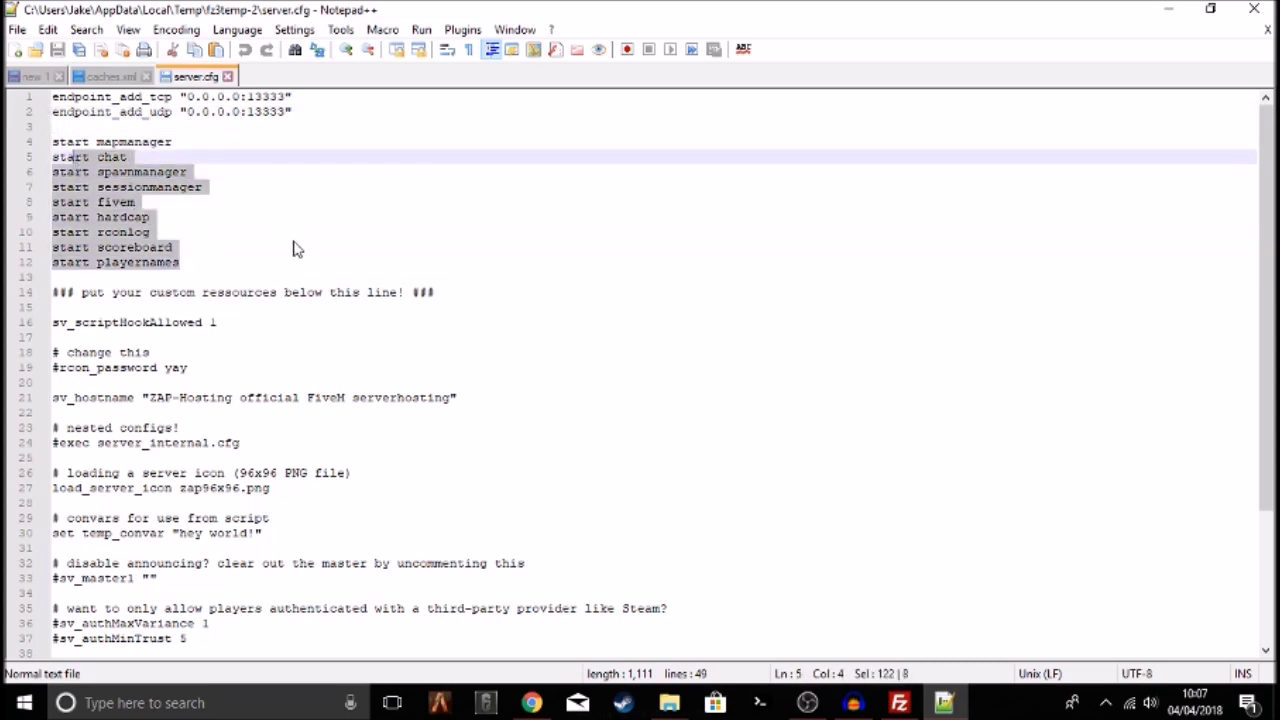
pyautogui.click(296, 249)
pyautogui.moveTo(76, 297); pyautogui.dragTo(499, 302)
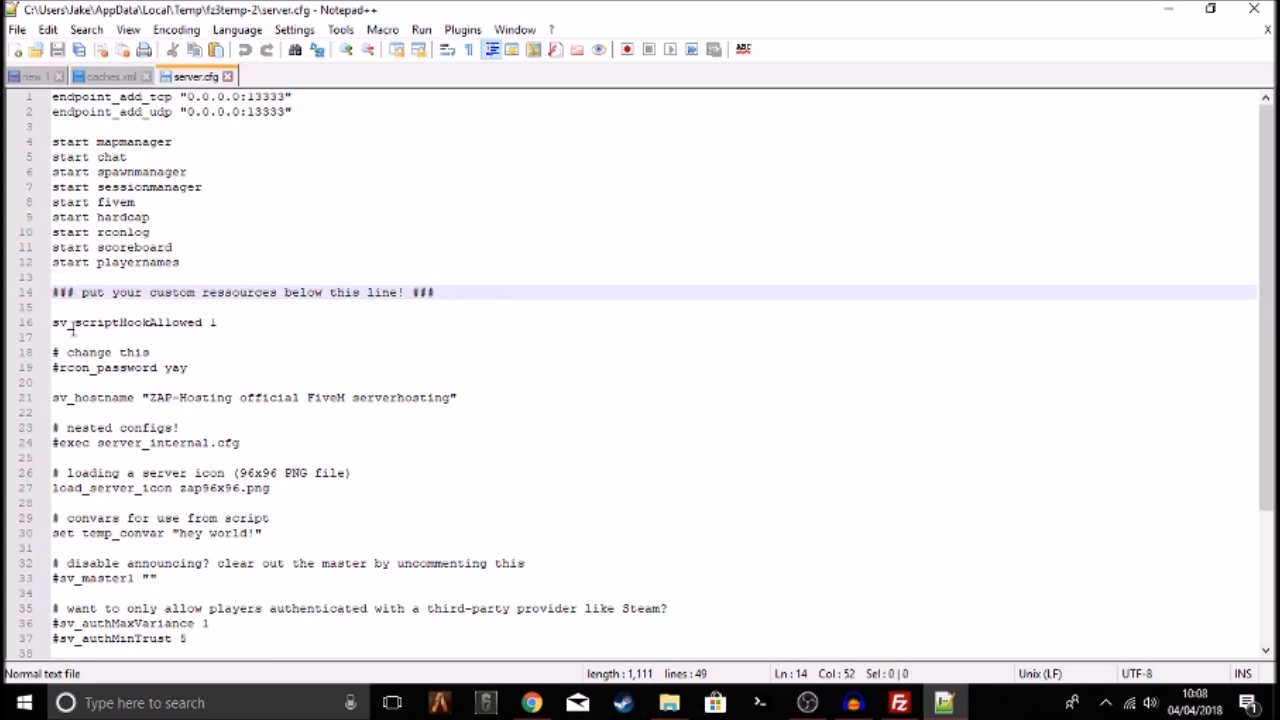
pyautogui.moveTo(54, 322); pyautogui.dragTo(240, 322)
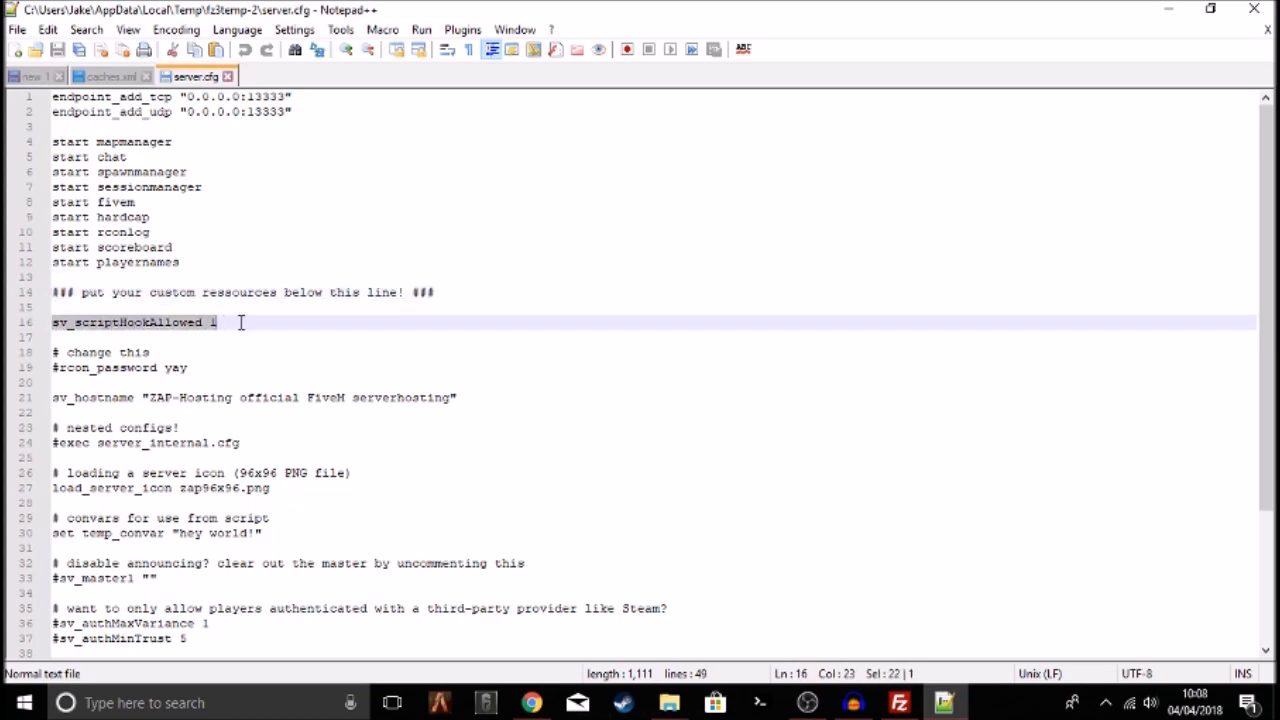
pyautogui.click(230, 322)
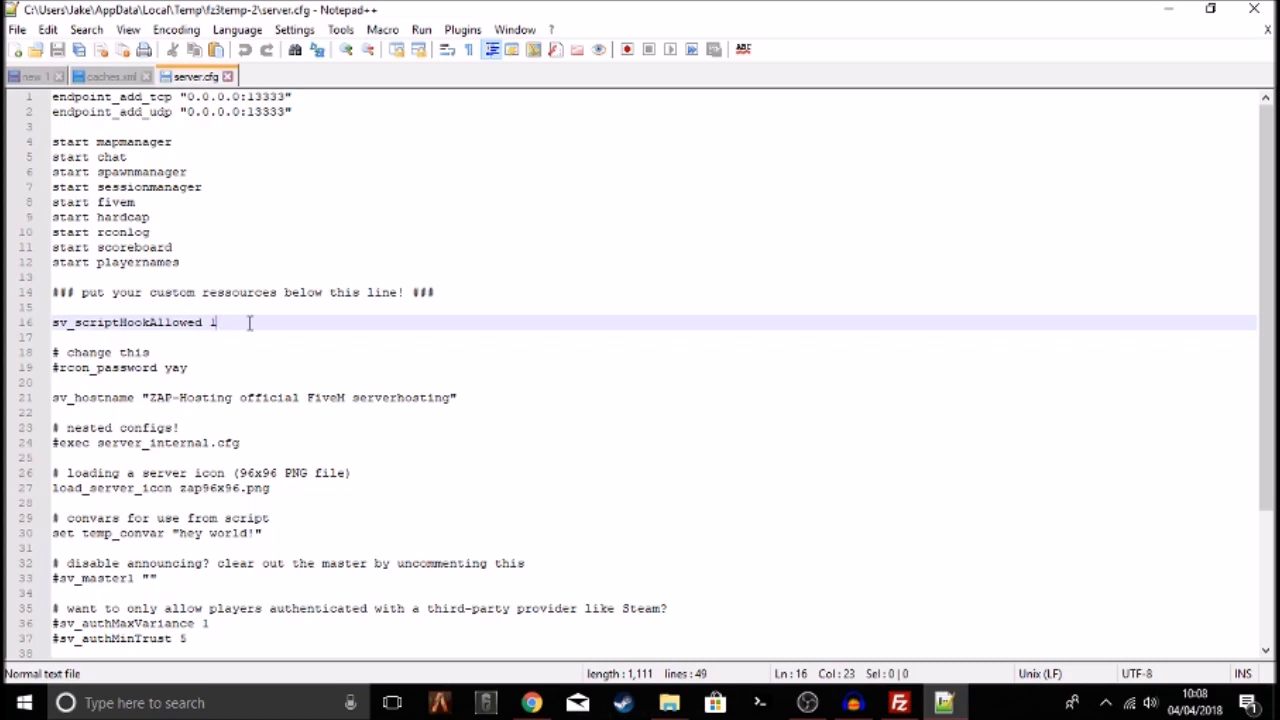
# Inspect lines 16–19 of server.cfg, including the placeholder rcon password
pyautogui.doubleClick(250, 323)
pyautogui.press('Down')
pyautogui.press('Up')
pyautogui.press('Down')
pyautogui.press('Up')
pyautogui.moveTo(66, 371); pyautogui.dragTo(204, 370)
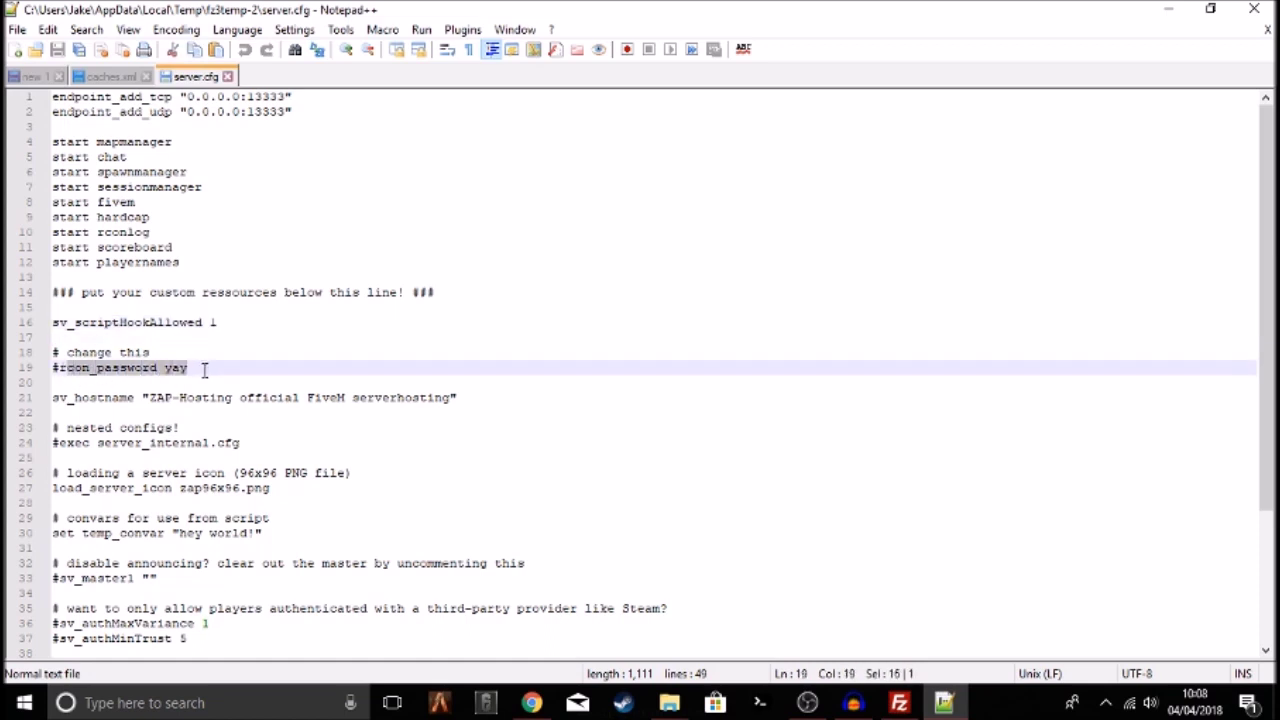
pyautogui.tripleClick(209, 369)
pyautogui.click(209, 369)
pyautogui.doubleClick(209, 369)
pyautogui.click(209, 369)
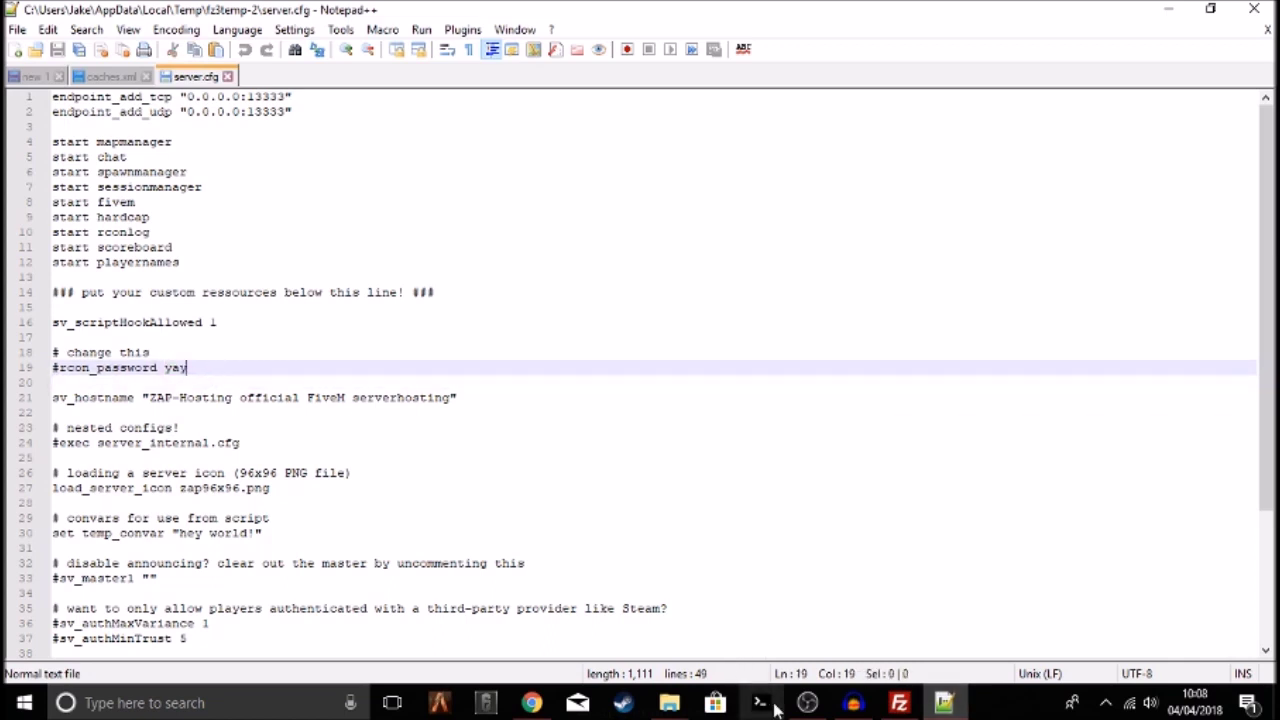
# Look over the sv_hostname line and its value
pyautogui.moveTo(70, 399); pyautogui.dragTo(128, 408)
pyautogui.click(486, 397)
pyautogui.moveTo(470, 397); pyautogui.dragTo(75, 401)
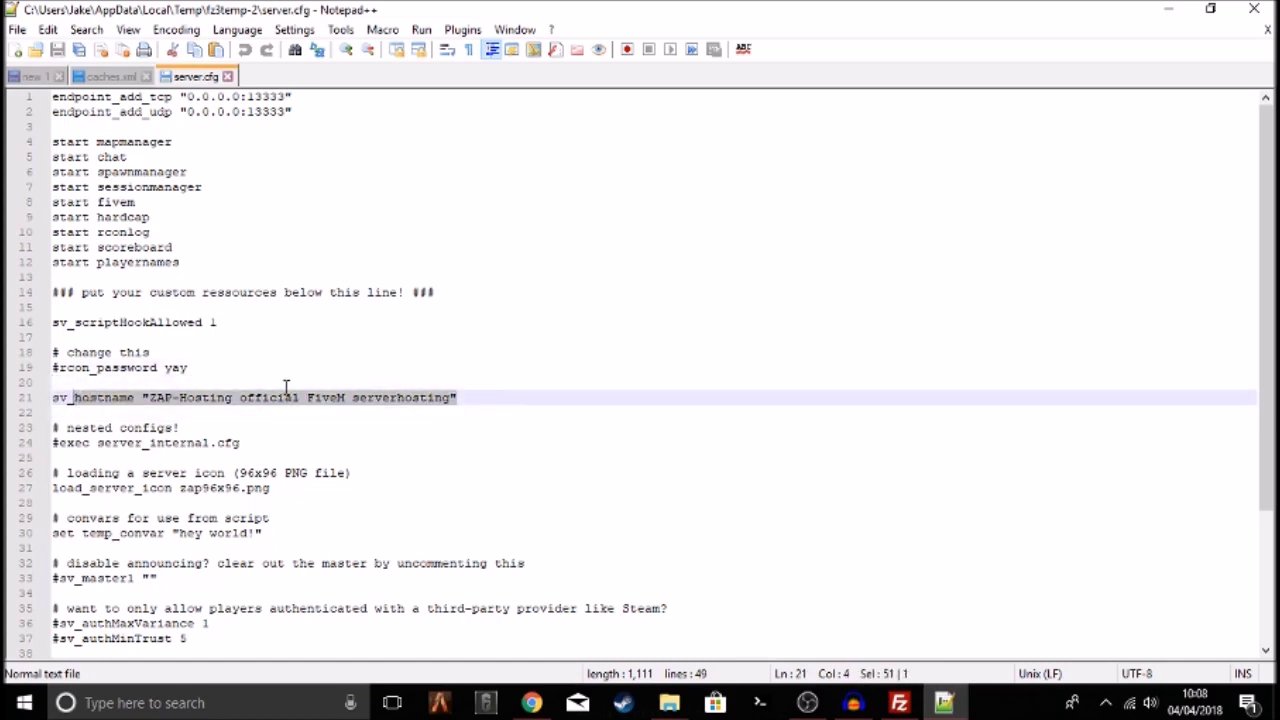
pyautogui.click(494, 399)
pyautogui.moveTo(52, 397); pyautogui.dragTo(524, 397)
pyautogui.click(517, 397)
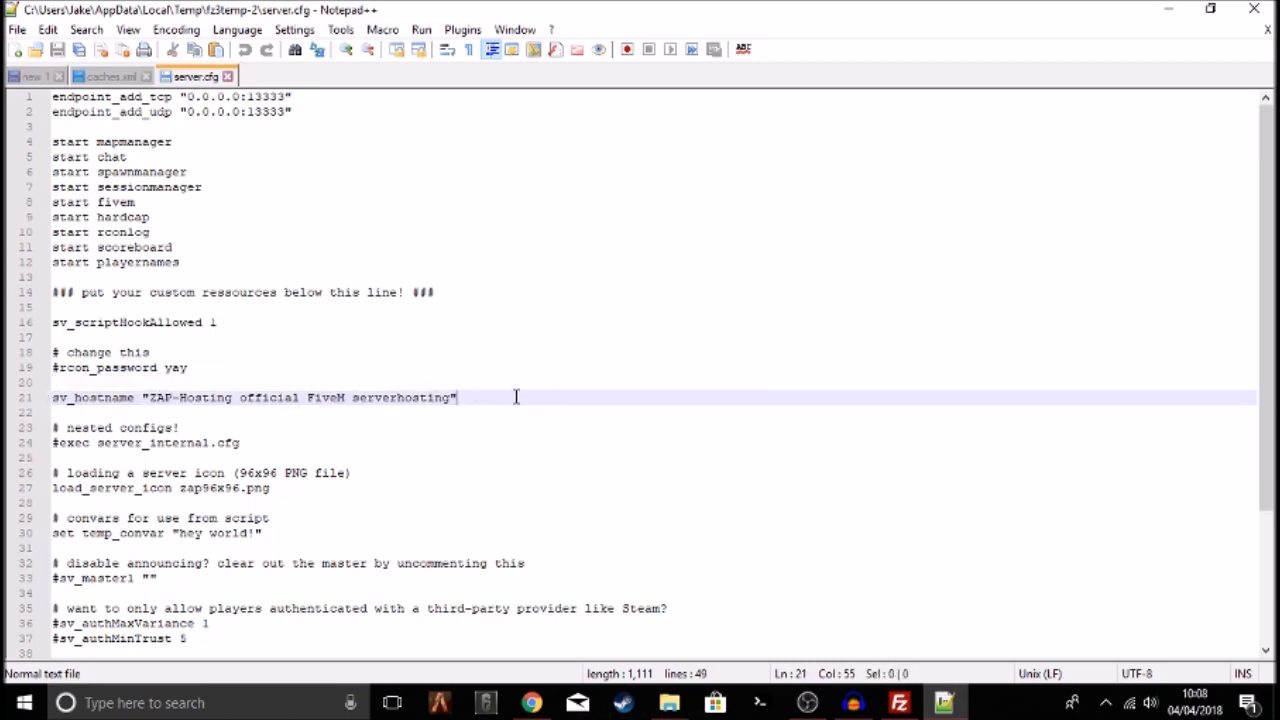
# Scroll down and select line 27, load_server_icon zap96x96.png
pyautogui.scroll(-1, 229, 419)
pyautogui.moveTo(251, 404); pyautogui.dragTo(52, 400)
pyautogui.click(334, 442)
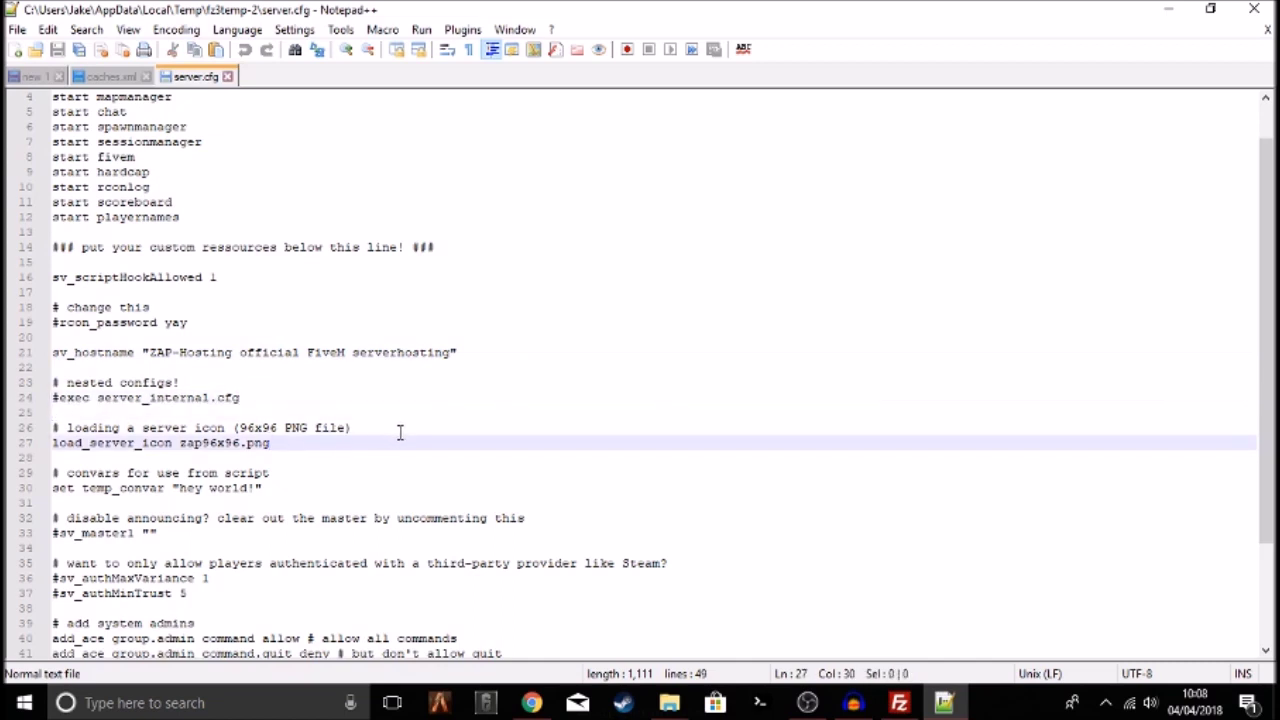
pyautogui.moveTo(272, 443); pyautogui.dragTo(10, 450)
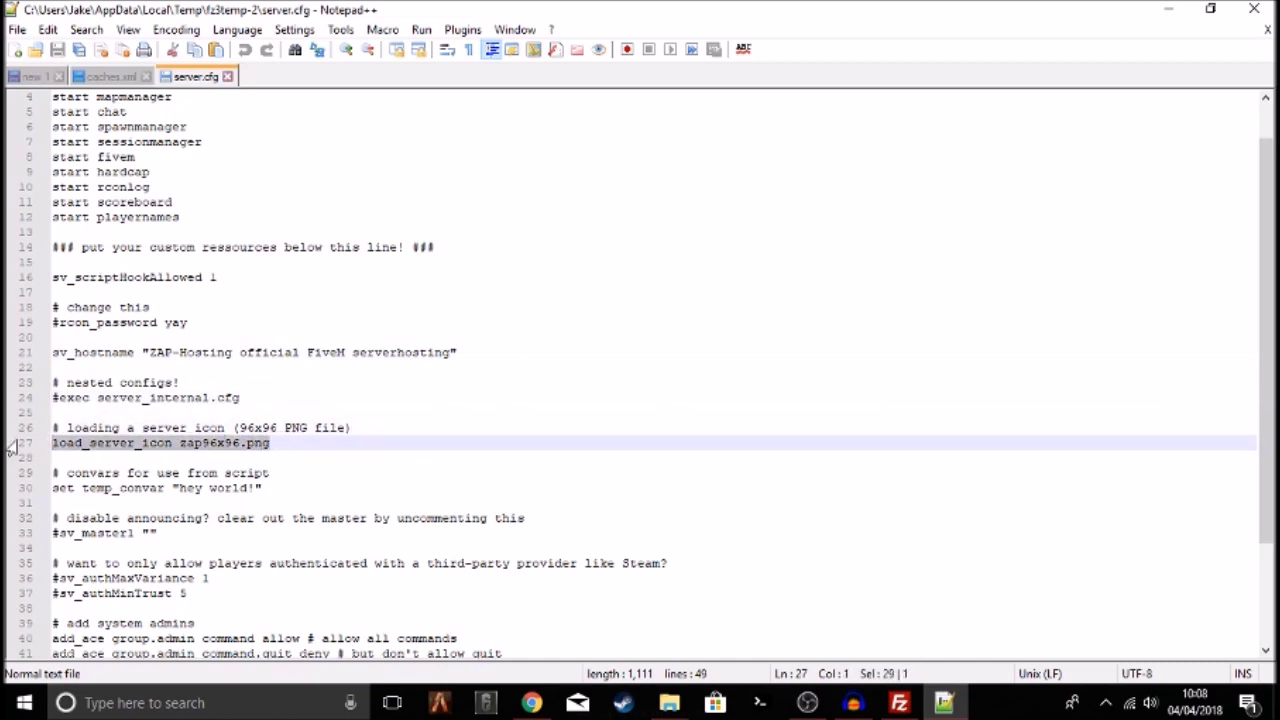
pyautogui.click(383, 460)
pyautogui.moveTo(268, 473); pyautogui.dragTo(12, 477)
pyautogui.click(549, 489)
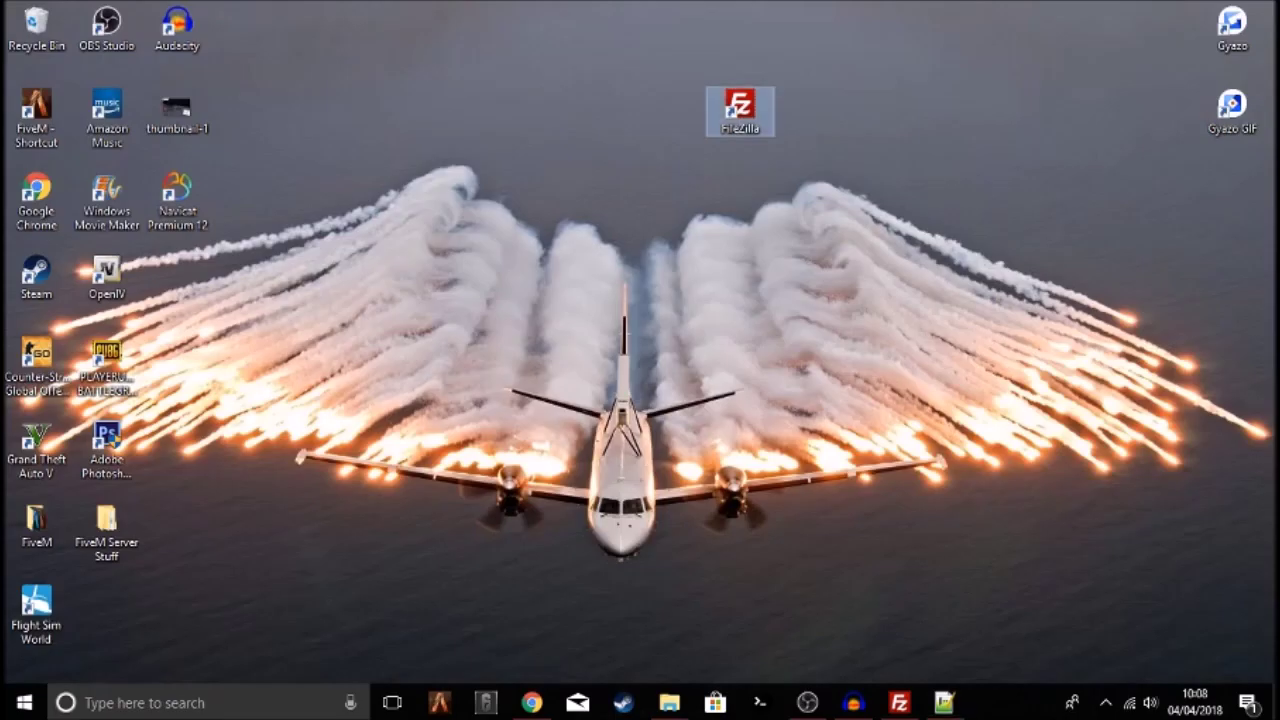
# Search the Recycle Bin for 'logo' and restore site-logo to the desktop
pyautogui.click(380, 213)
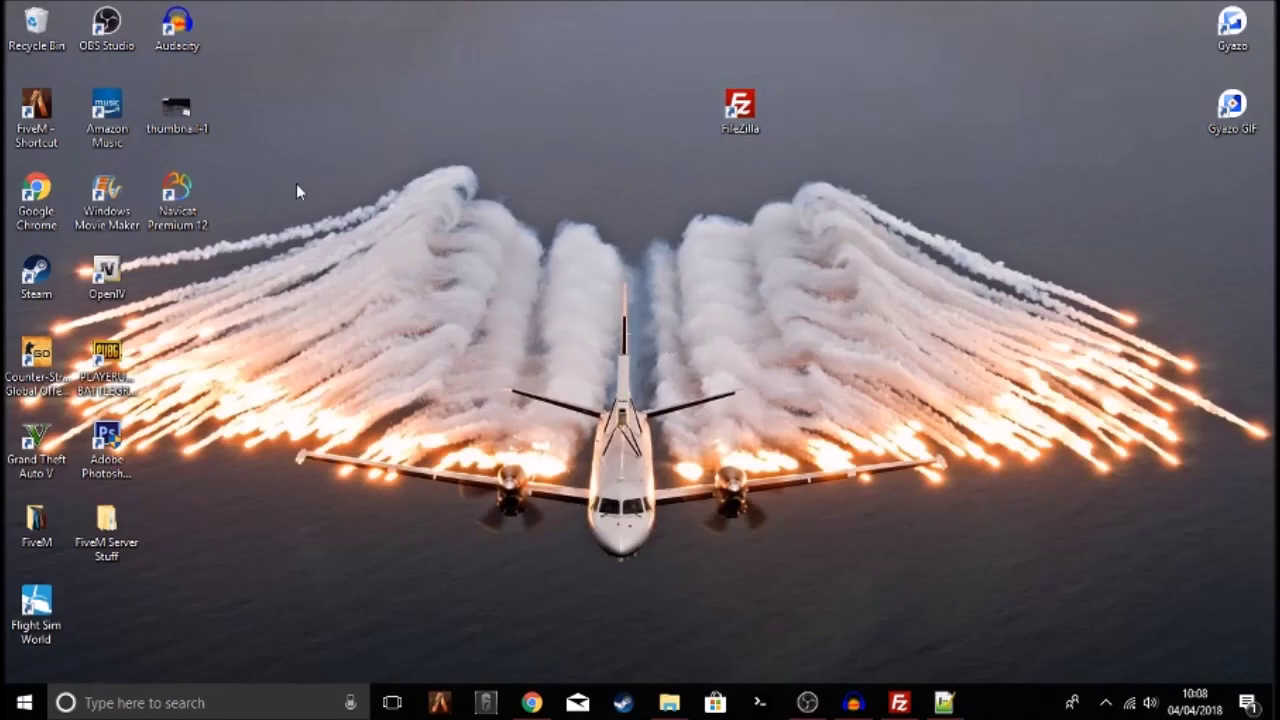
pyautogui.doubleClick(36, 28)
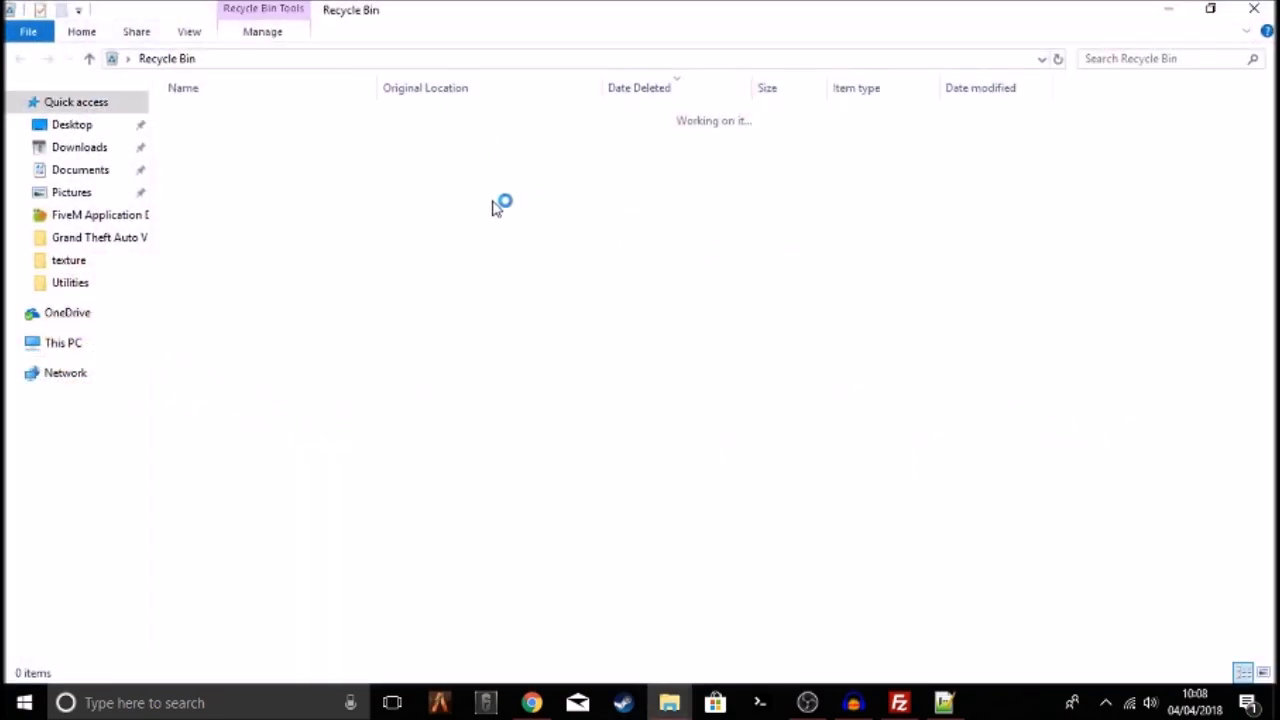
pyautogui.click(1165, 60)
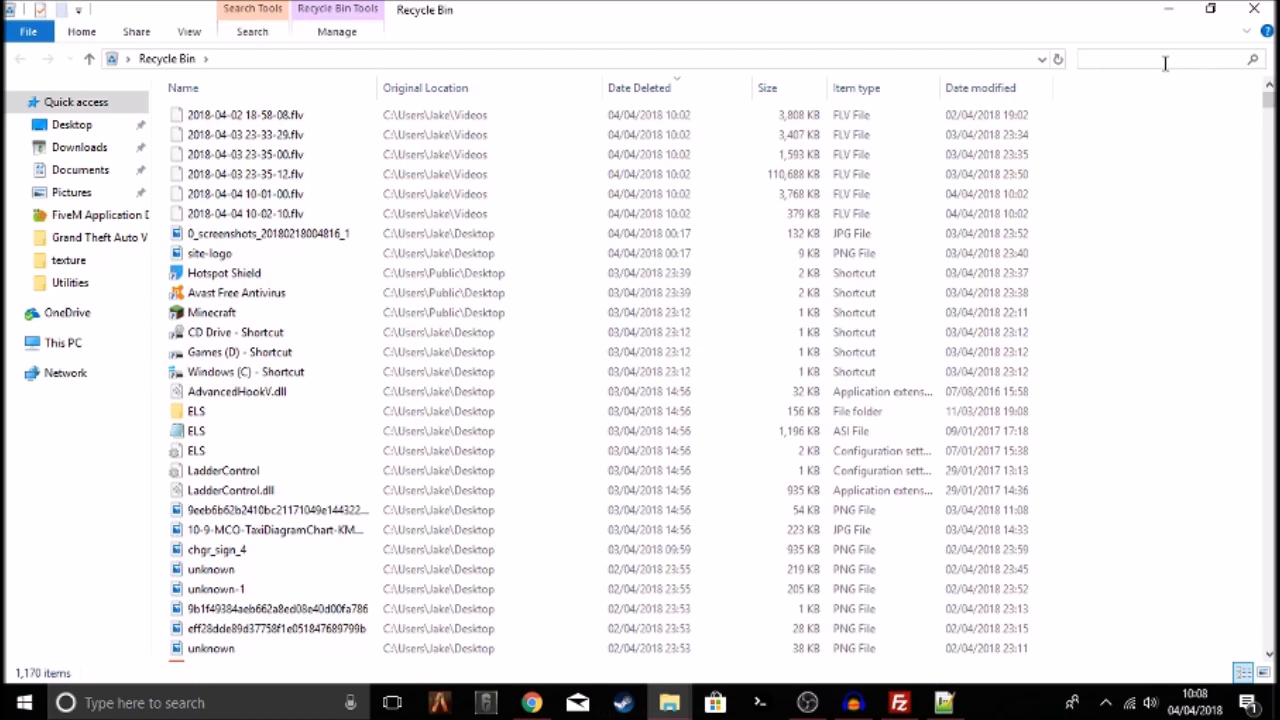
pyautogui.write('logo')
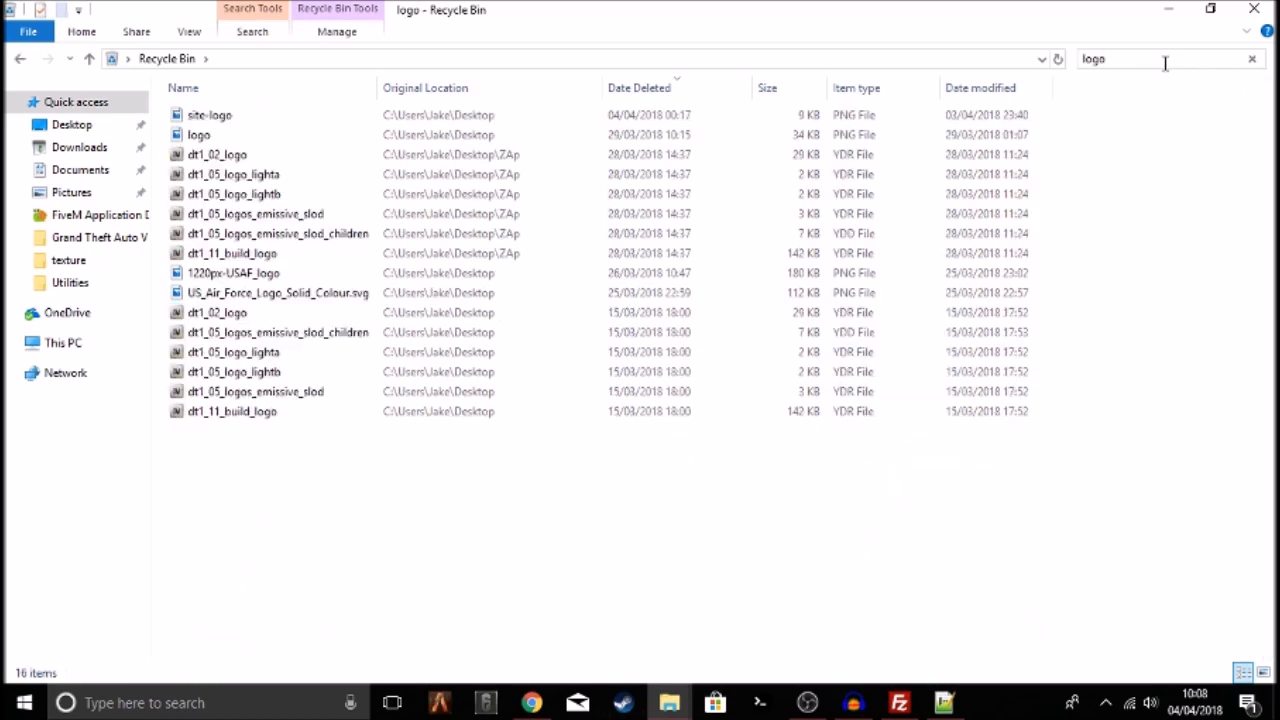
pyautogui.click(205, 116)
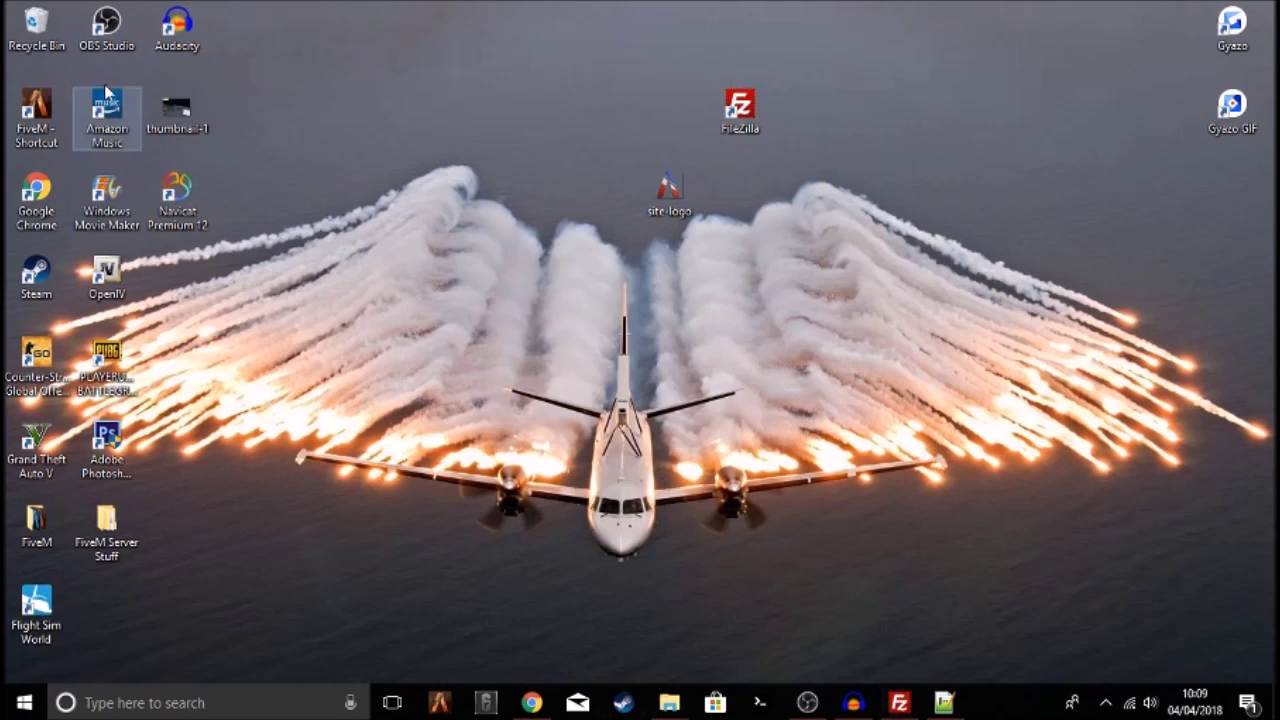
pyautogui.rightClick(670, 697)
pyautogui.click(687, 606)
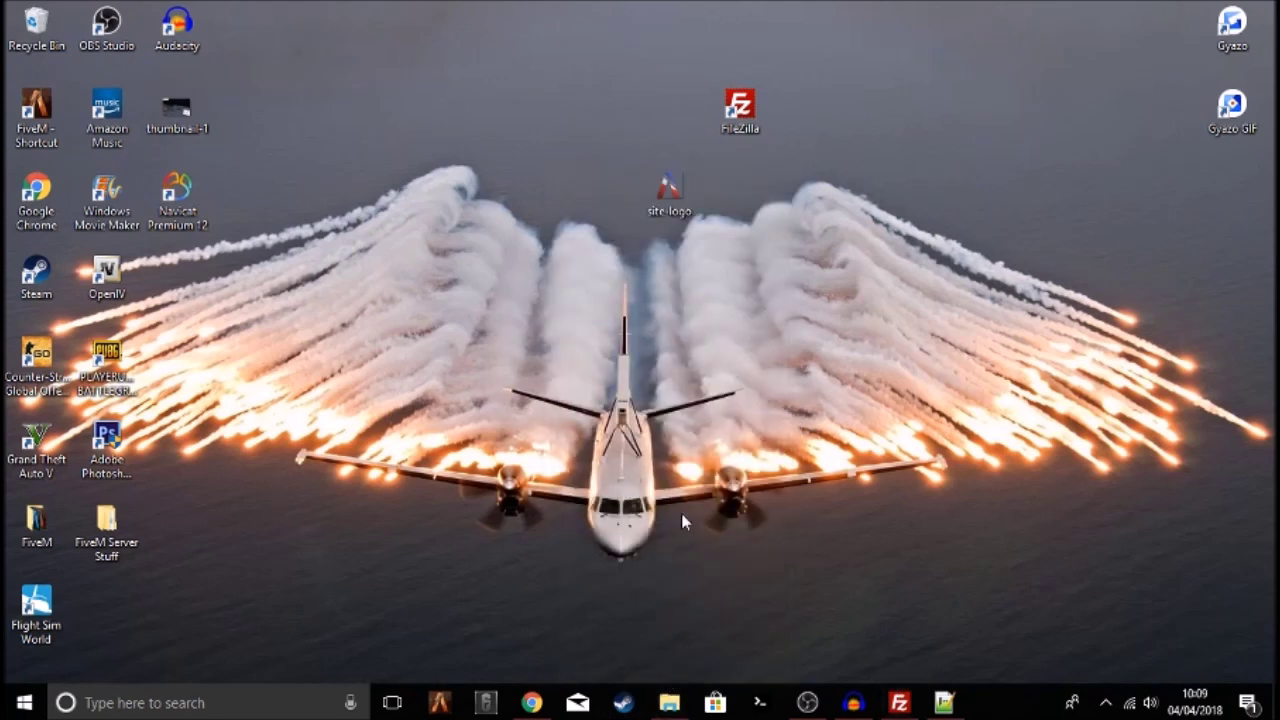
pyautogui.moveTo(669, 190); pyautogui.dragTo(598, 272)
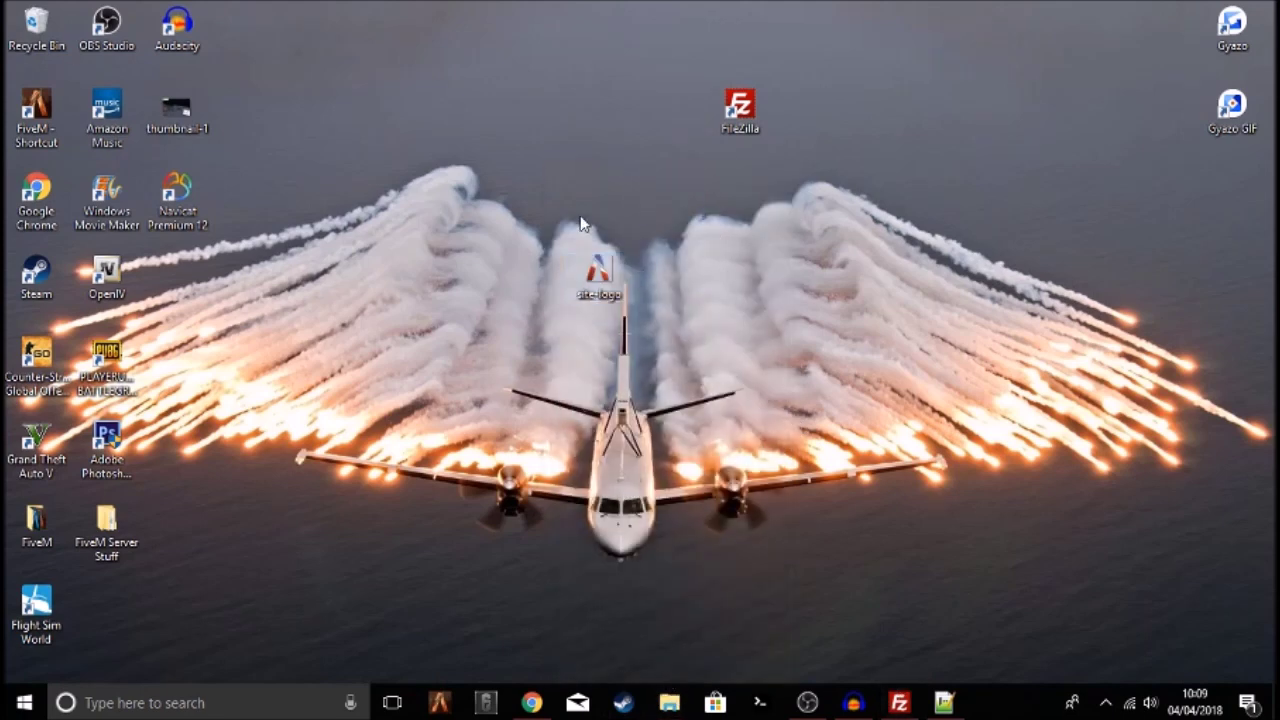
# Return to server.cfg in Notepad++ and select the server icon lines
pyautogui.click(899, 703)
pyautogui.click(337, 318)
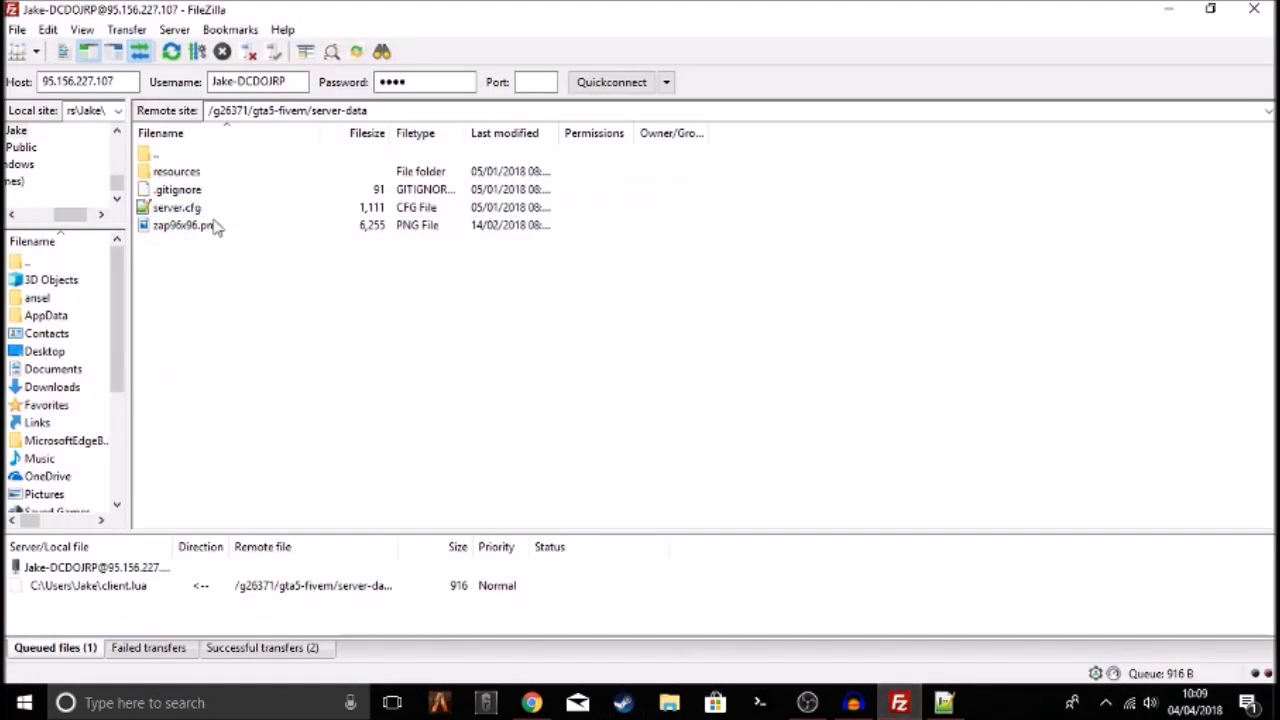
pyautogui.hotkey('alt', 'Tab')
pyautogui.moveTo(276, 487); pyautogui.dragTo(40, 488)
pyautogui.moveTo(358, 443); pyautogui.dragTo(5, 428)
# Check the site-logo file name on the desktop without renaming it, then return to the editor
pyautogui.press('super+d')
pyautogui.rightClick(598, 283)
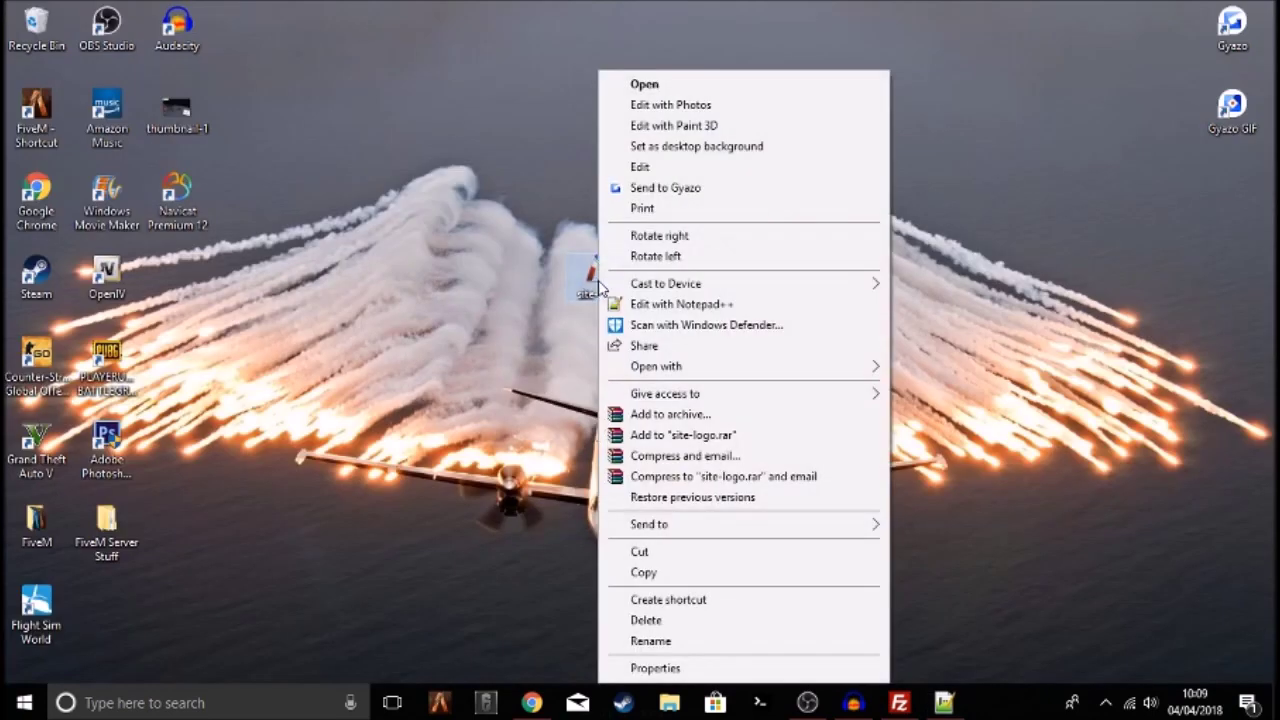
pyautogui.click(668, 641)
pyautogui.hotkey('ctrl', 'c')
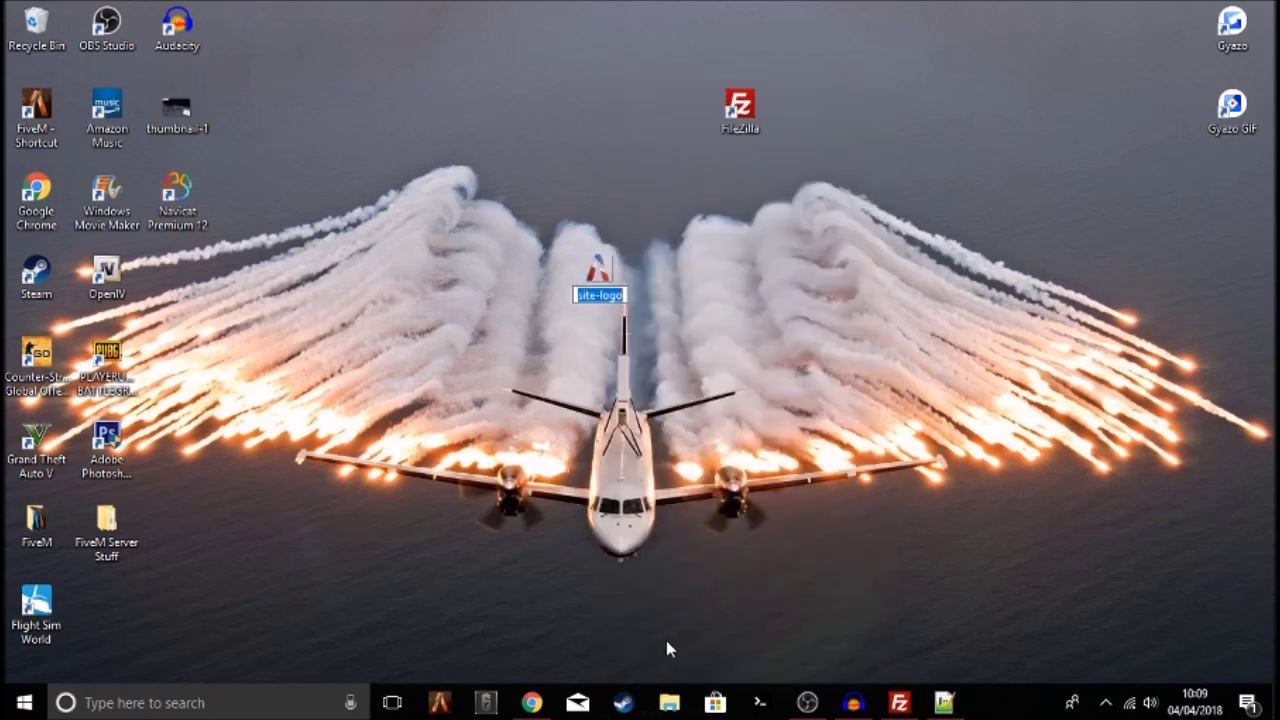
pyautogui.click(692, 421)
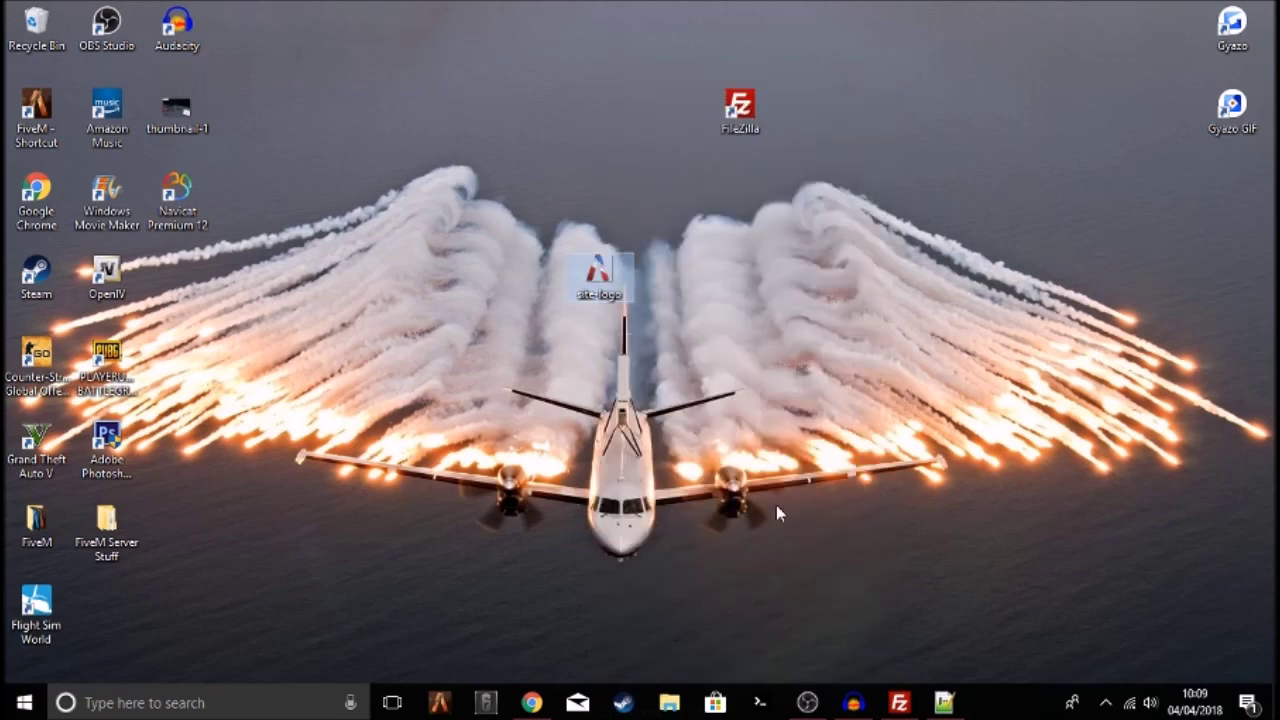
pyautogui.click(944, 703)
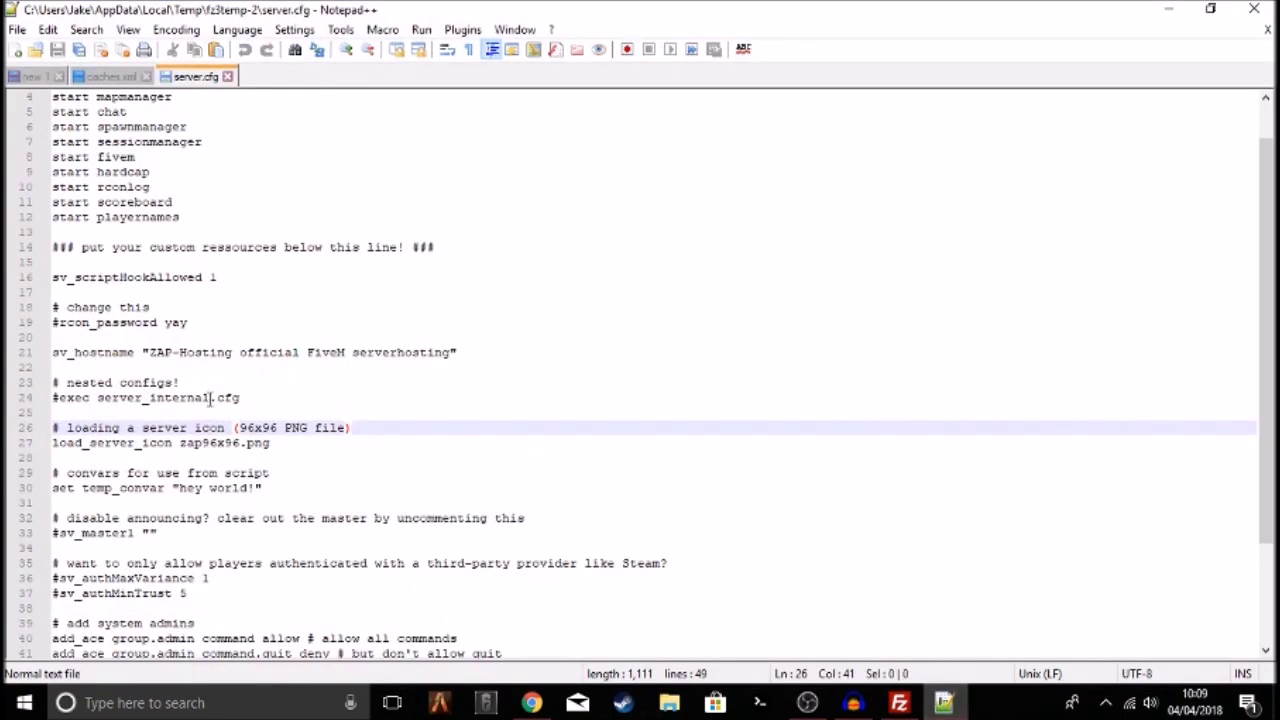
# Change line 27 to load_server_icon site-logo.png and save server.cfg
pyautogui.moveTo(241, 443); pyautogui.dragTo(180, 443)
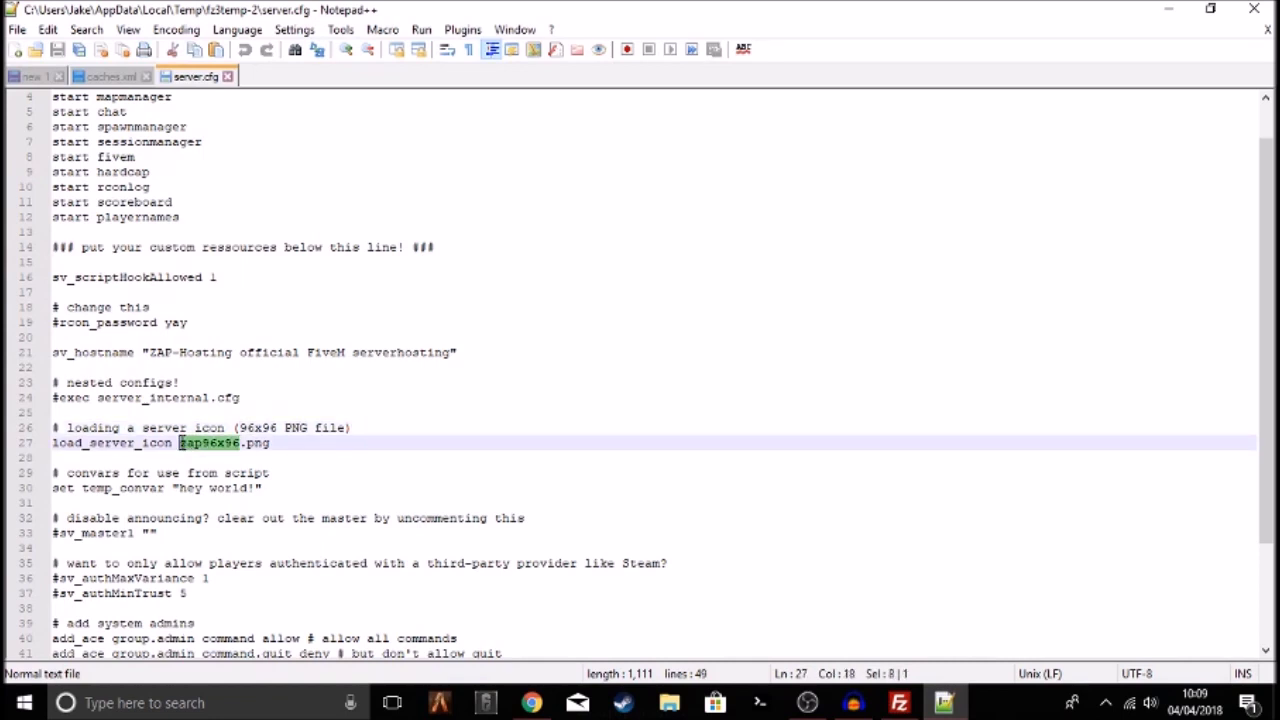
pyautogui.hotkey('ctrl', 'v')
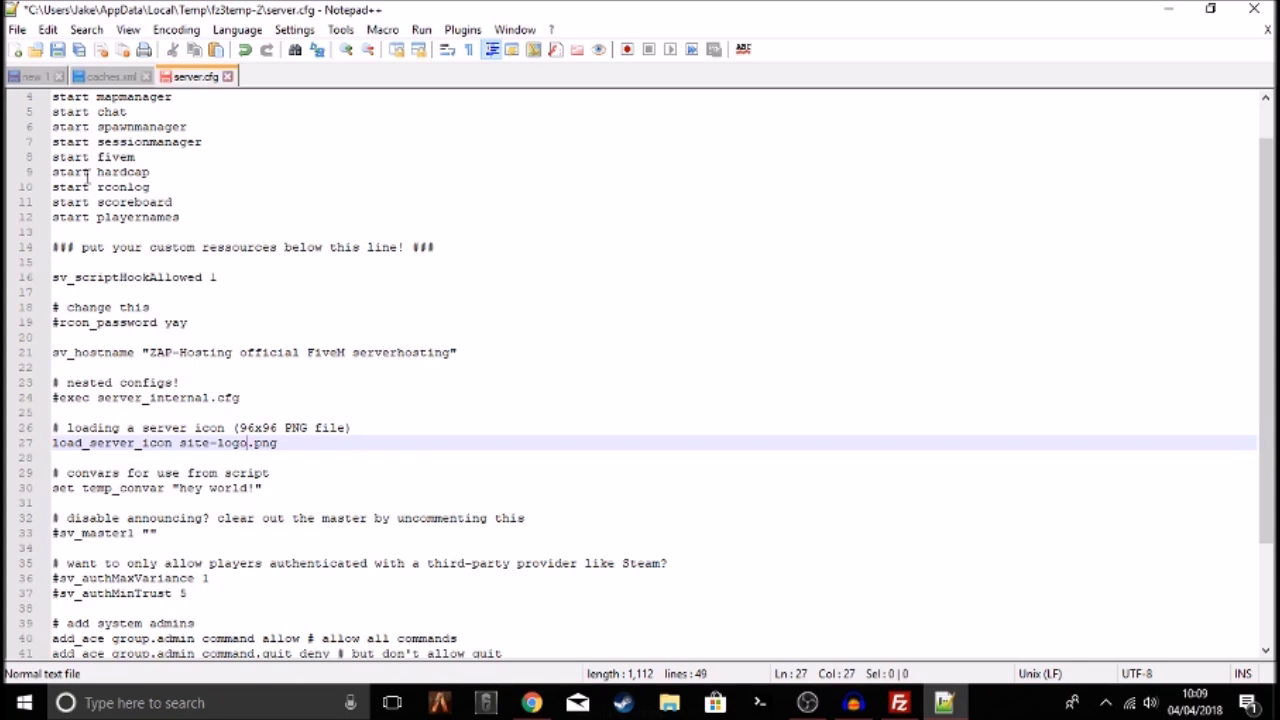
pyautogui.click(57, 50)
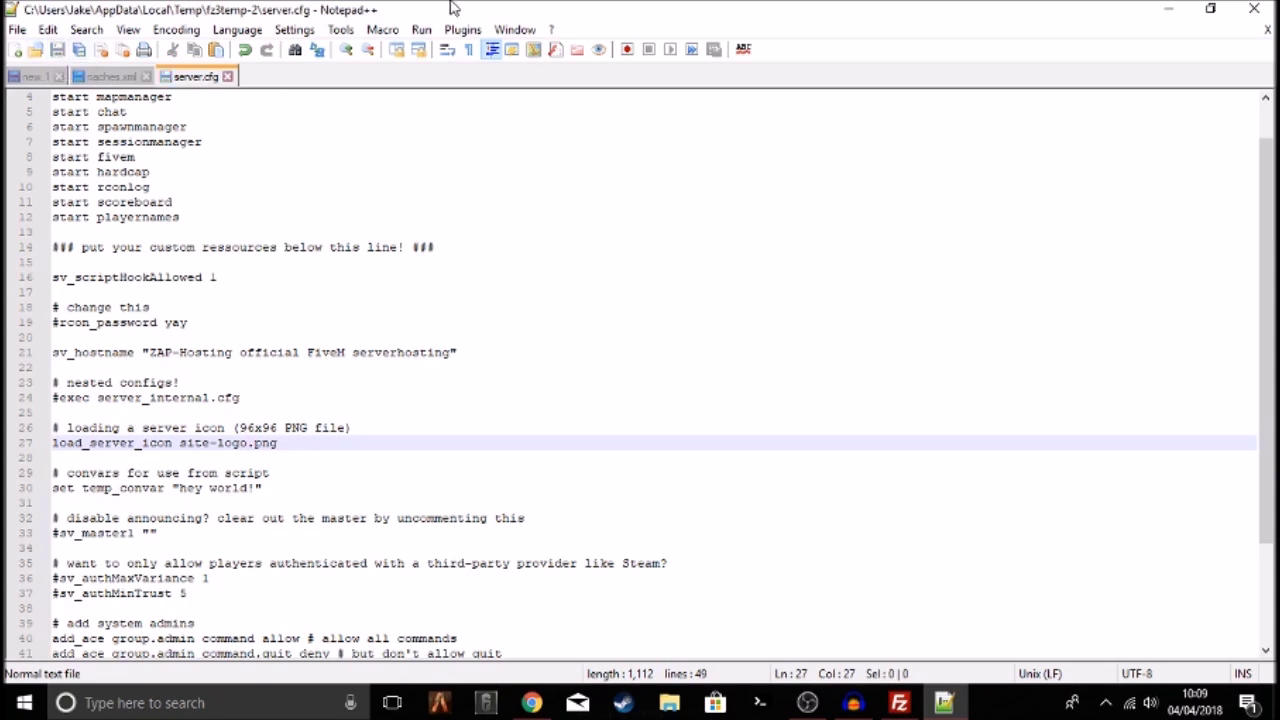
# Close Notepad++ and approve uploading the edited server.cfg back to the server
pyautogui.click(1254, 9)
pyautogui.click(899, 702)
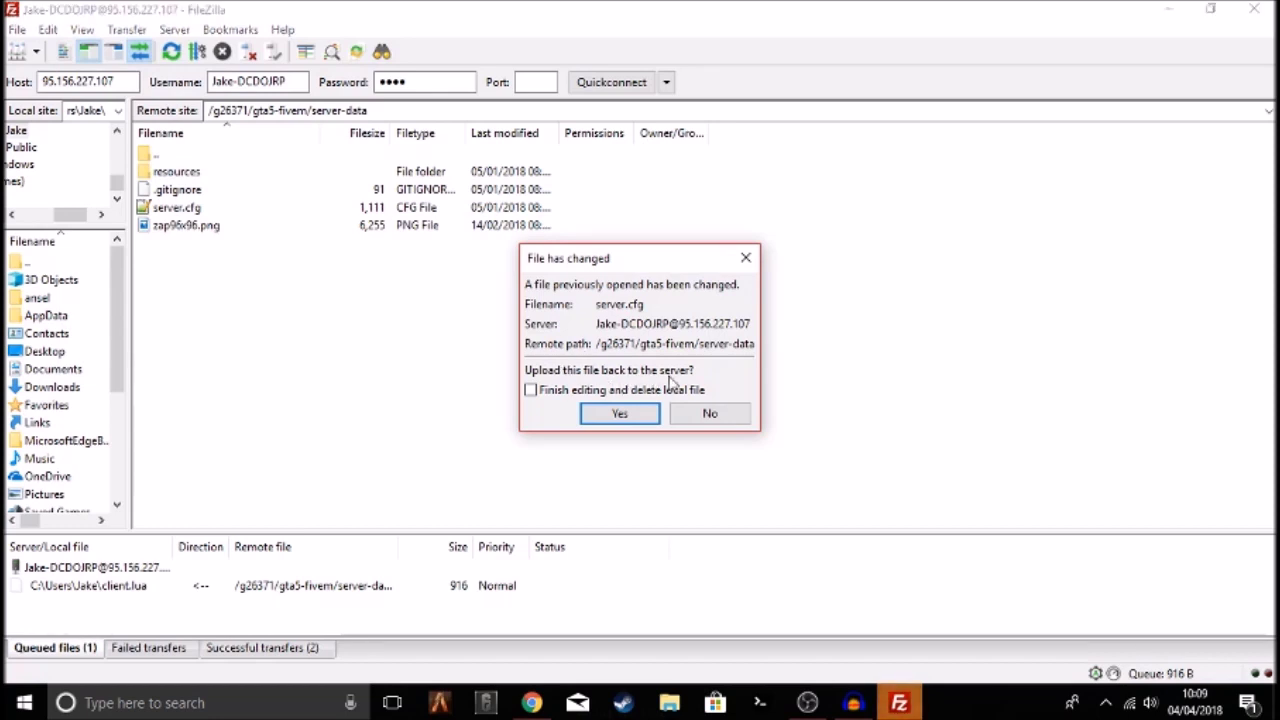
pyautogui.click(620, 413)
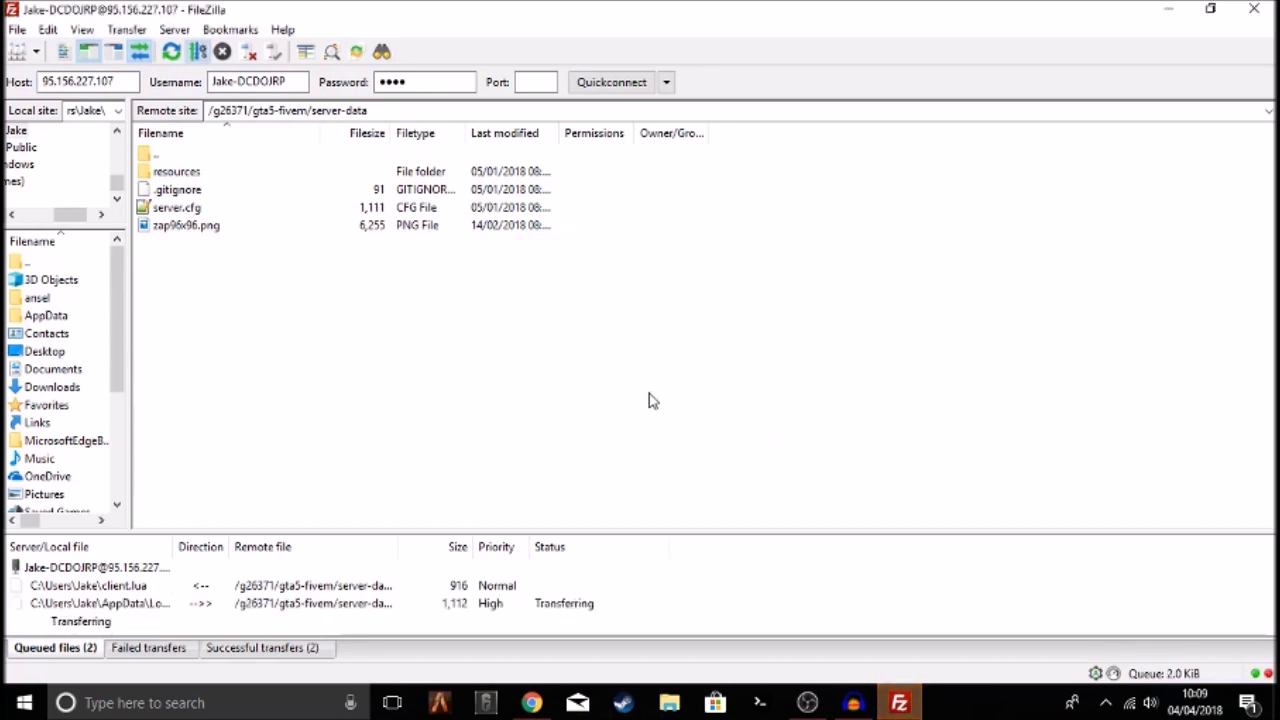
# Reveal the desktop and drop the site-logo image onto the Adobe Photoshop CS6 shortcut
pyautogui.click(1273, 702)
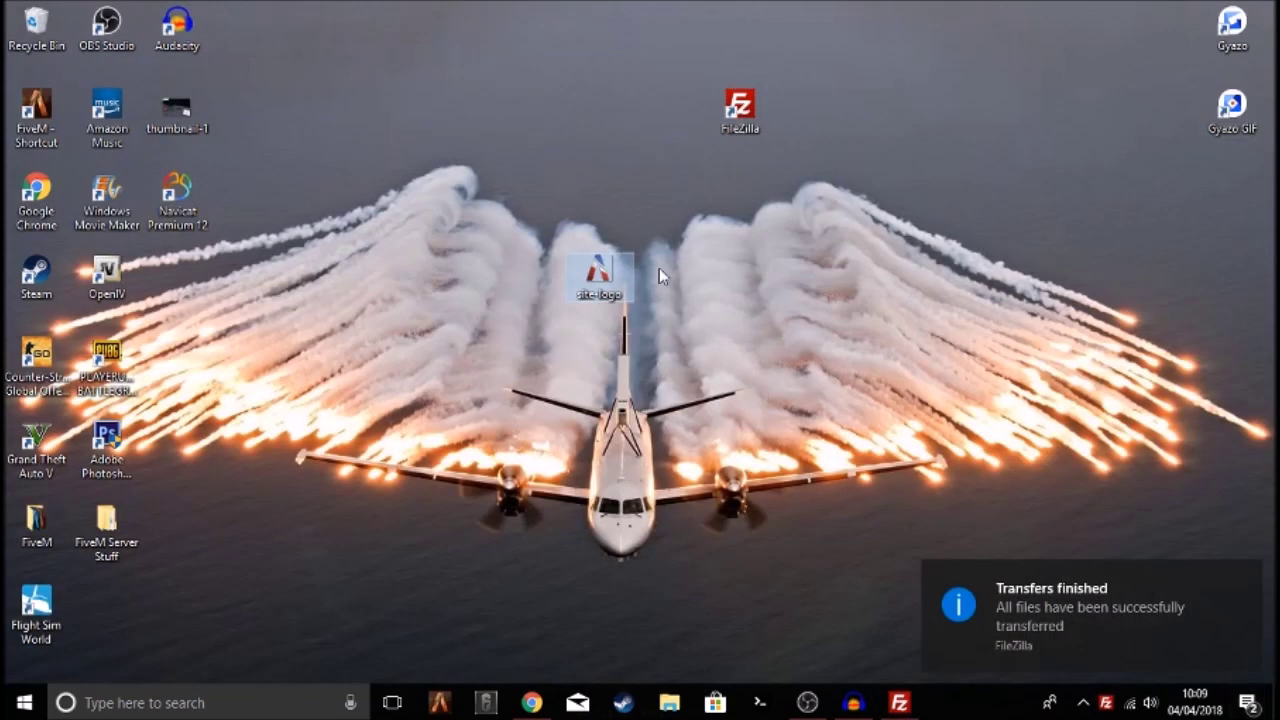
pyautogui.moveTo(604, 276); pyautogui.dragTo(106, 440)
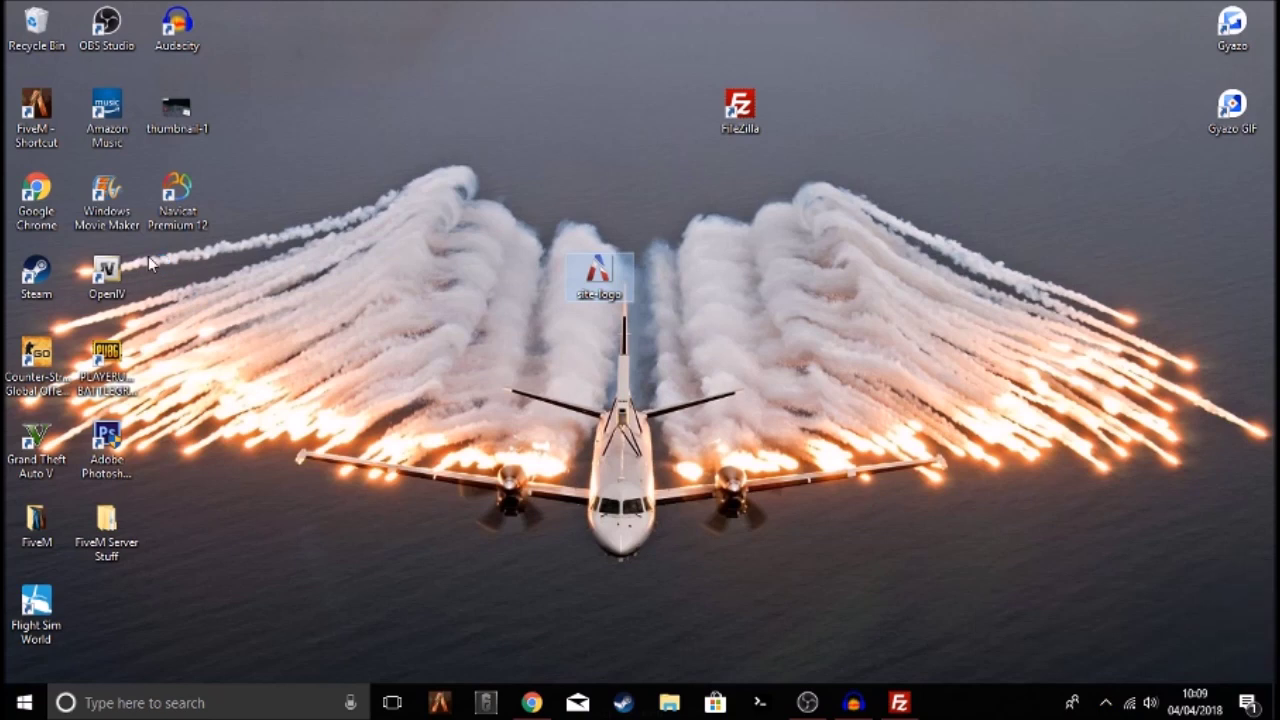
# Confirm in Image Size that site-logo.png is 96 × 96 pixels
pyautogui.doubleClick(108, 445)
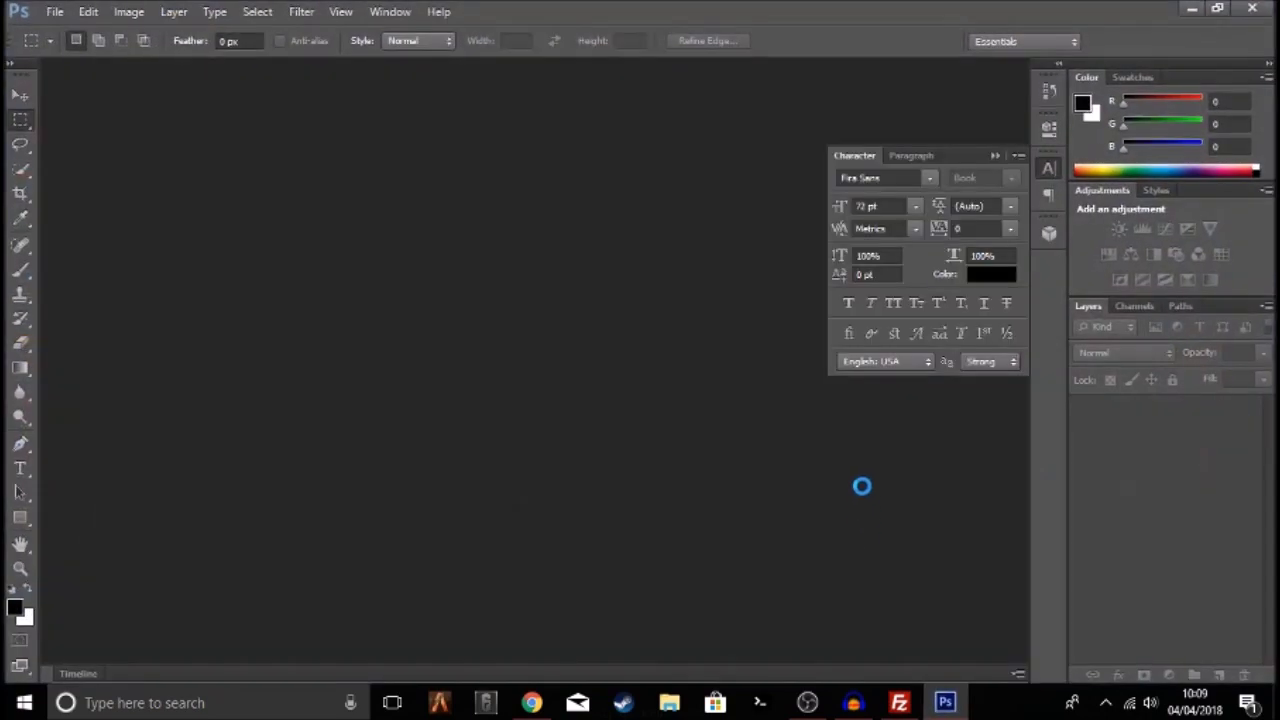
pyautogui.click(131, 12)
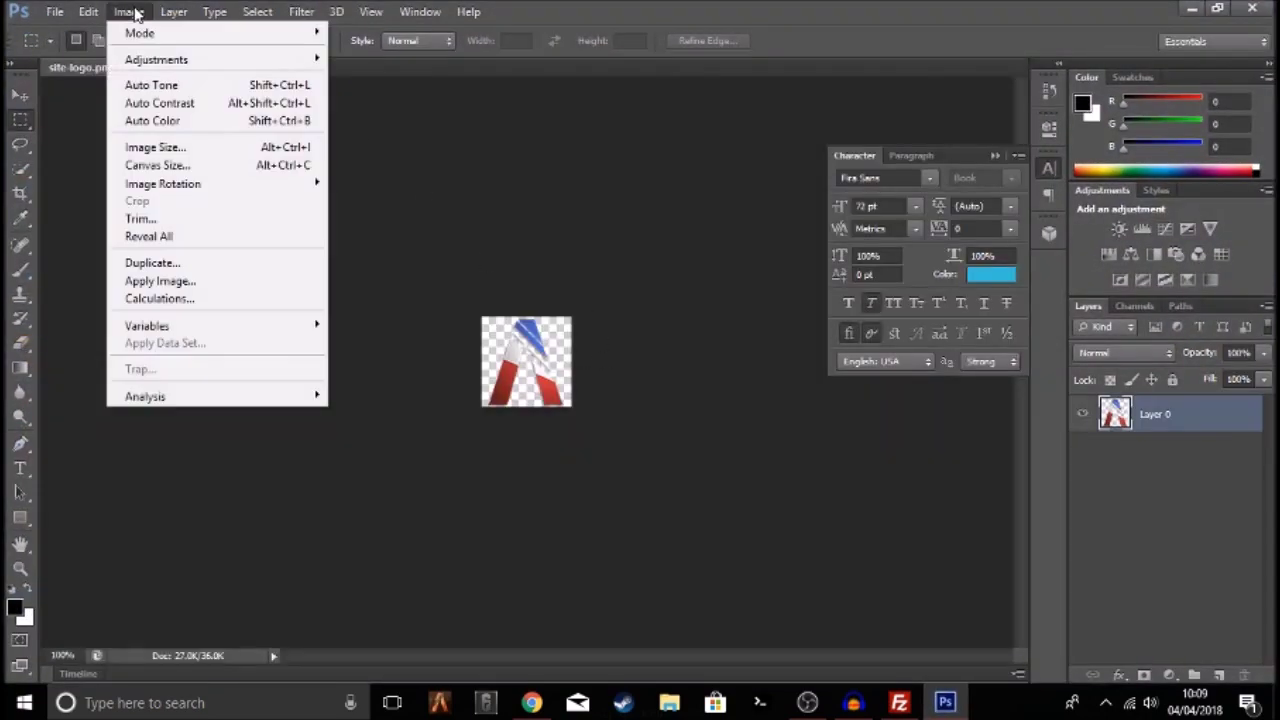
pyautogui.click(158, 147)
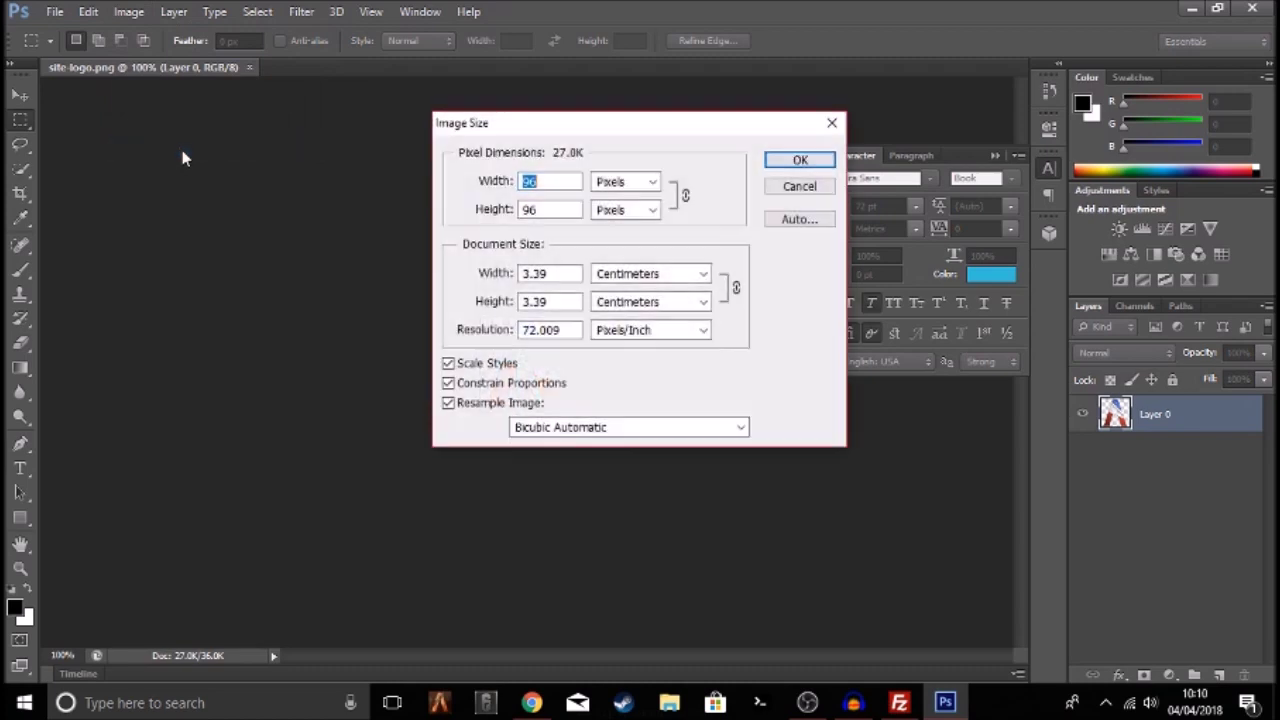
pyautogui.click(651, 181)
pyautogui.click(652, 186)
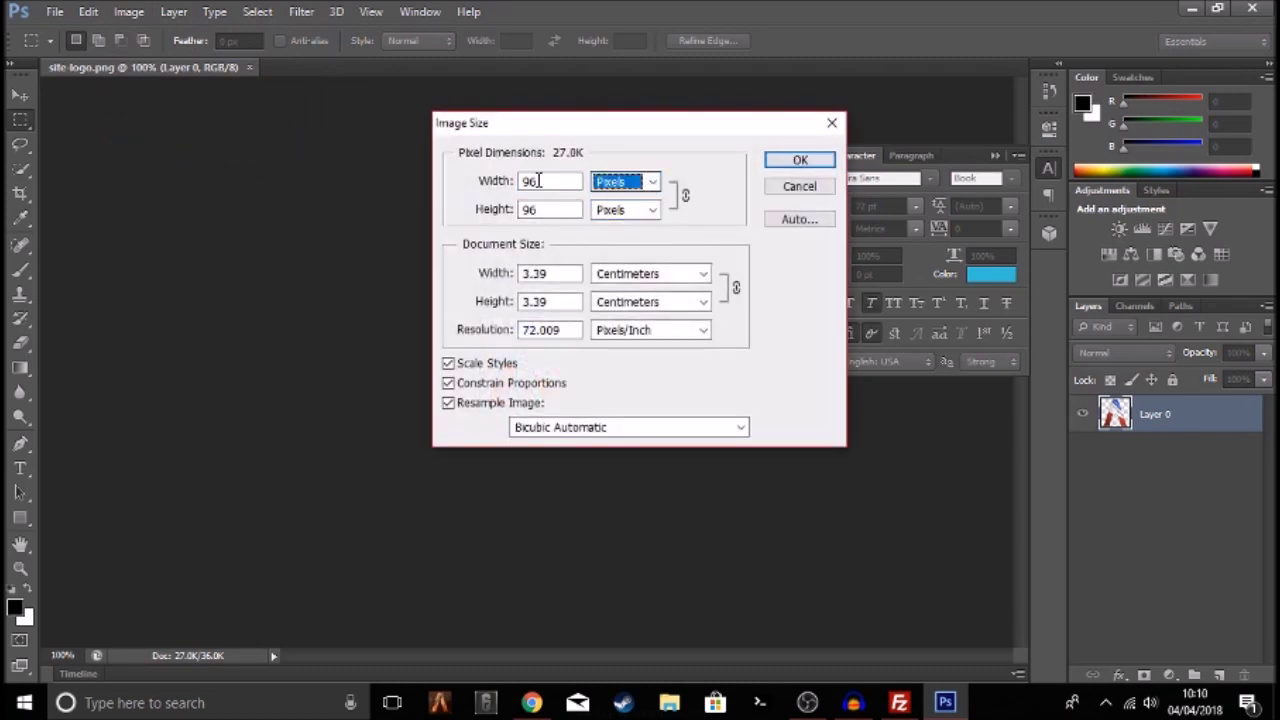
pyautogui.click(563, 183)
pyautogui.doubleClick(559, 182)
pyautogui.doubleClick(559, 182)
pyautogui.click(557, 207)
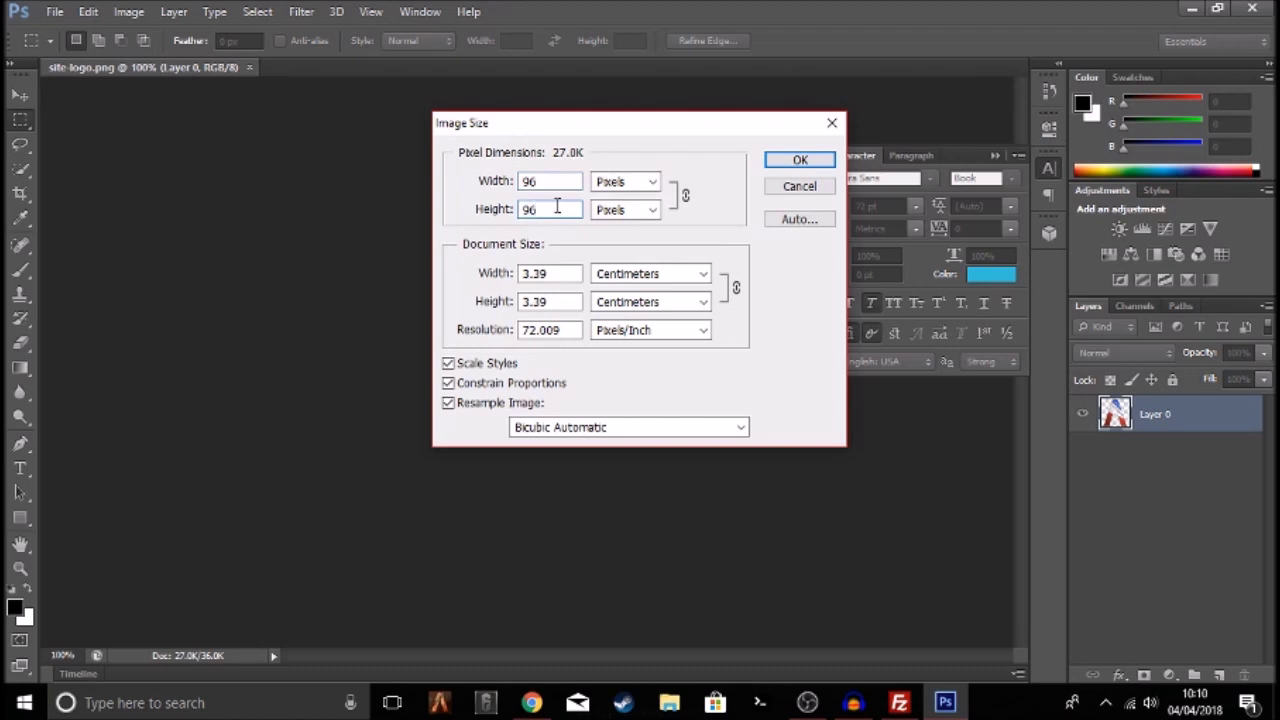
pyautogui.click(804, 158)
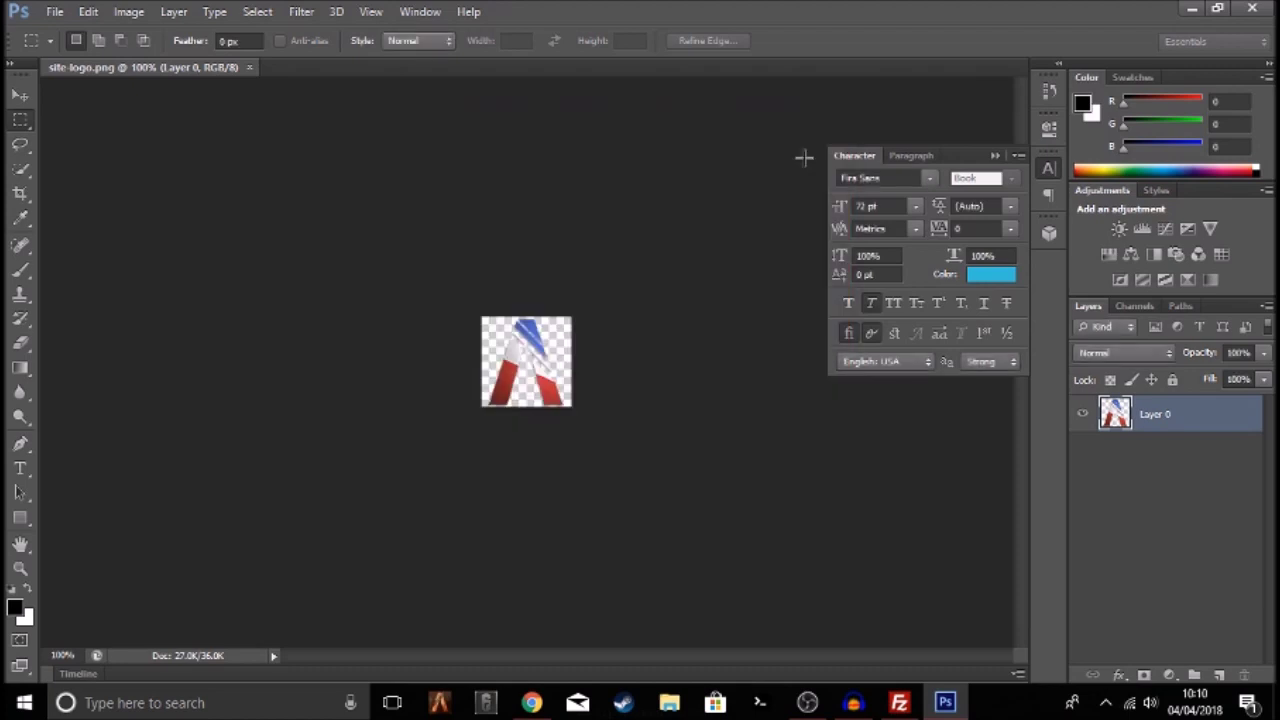
# Save site-logo.png and close Photoshop
pyautogui.click(55, 11)
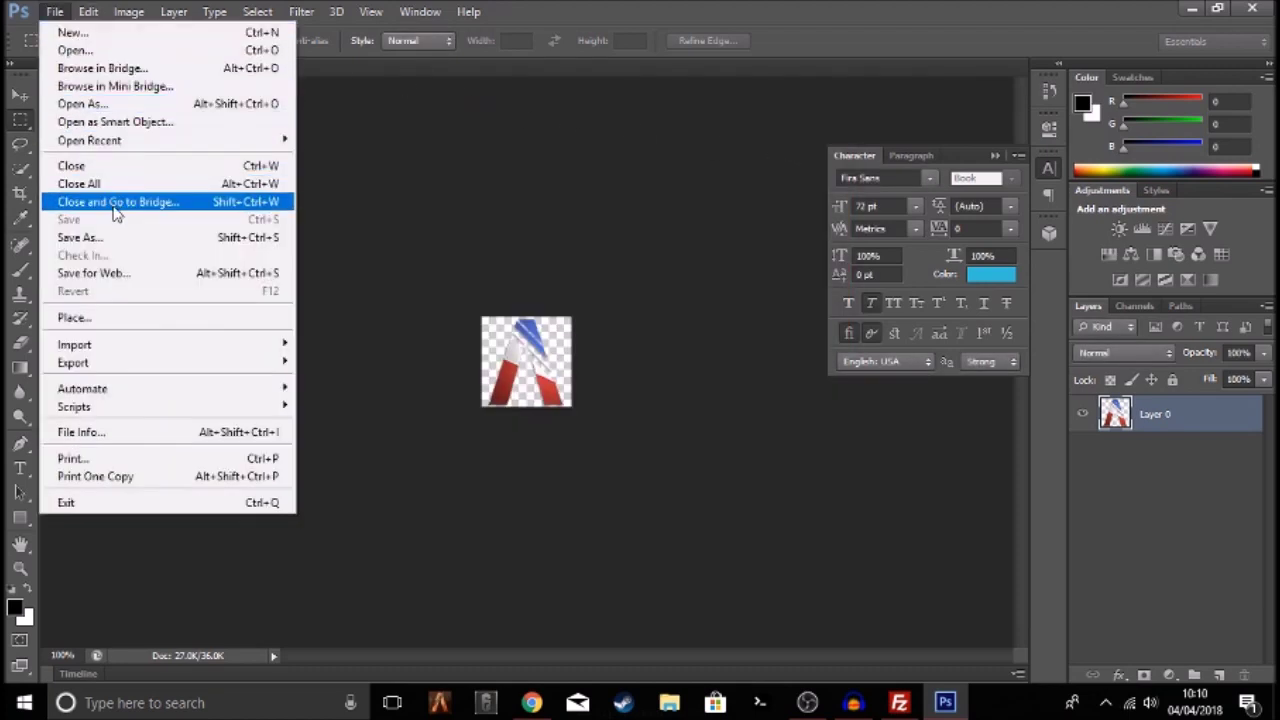
pyautogui.click(115, 222)
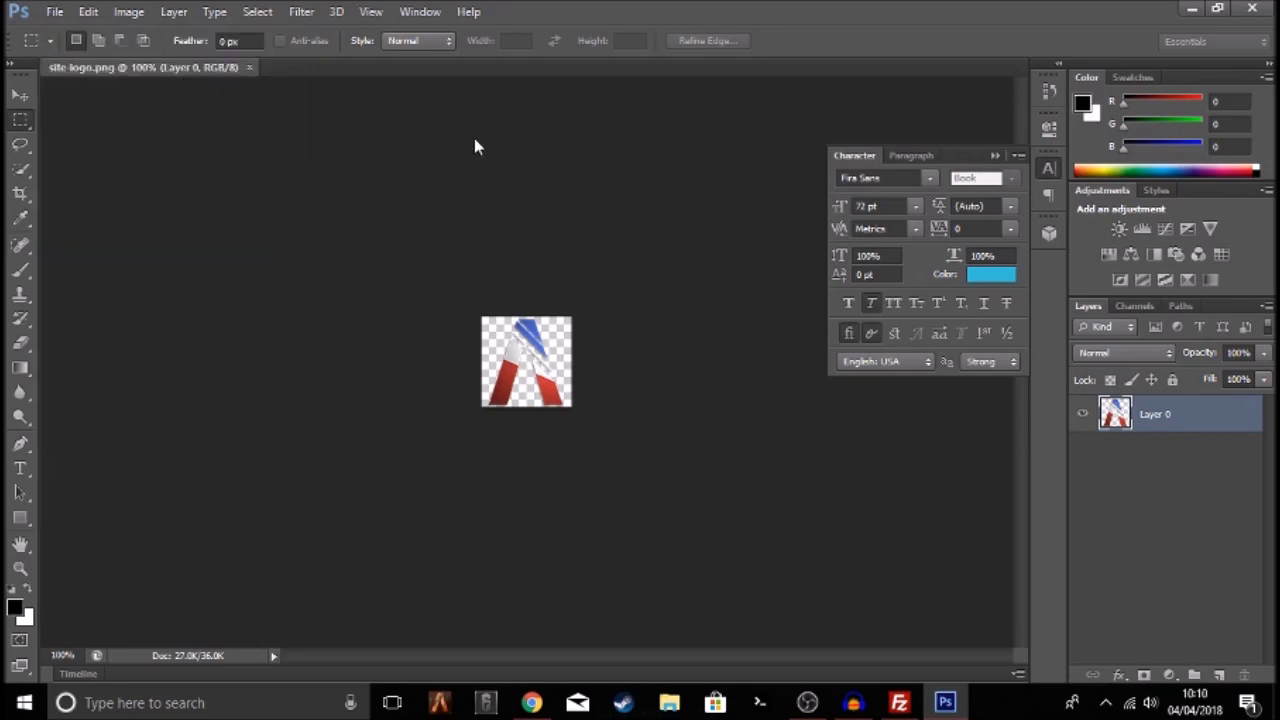
pyautogui.click(1262, 8)
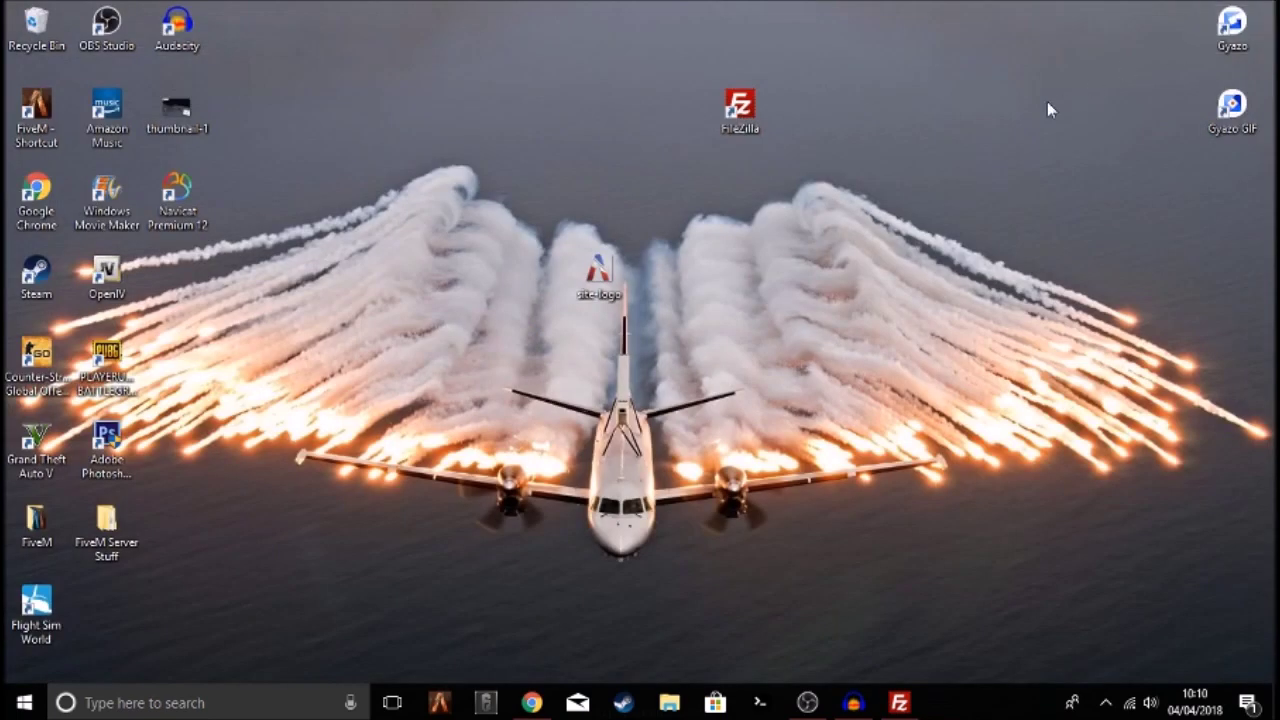
# Preview site-logo.png, then drag it into FileZilla's remote server-data folder
pyautogui.moveTo(605, 271); pyautogui.dragTo(626, 223)
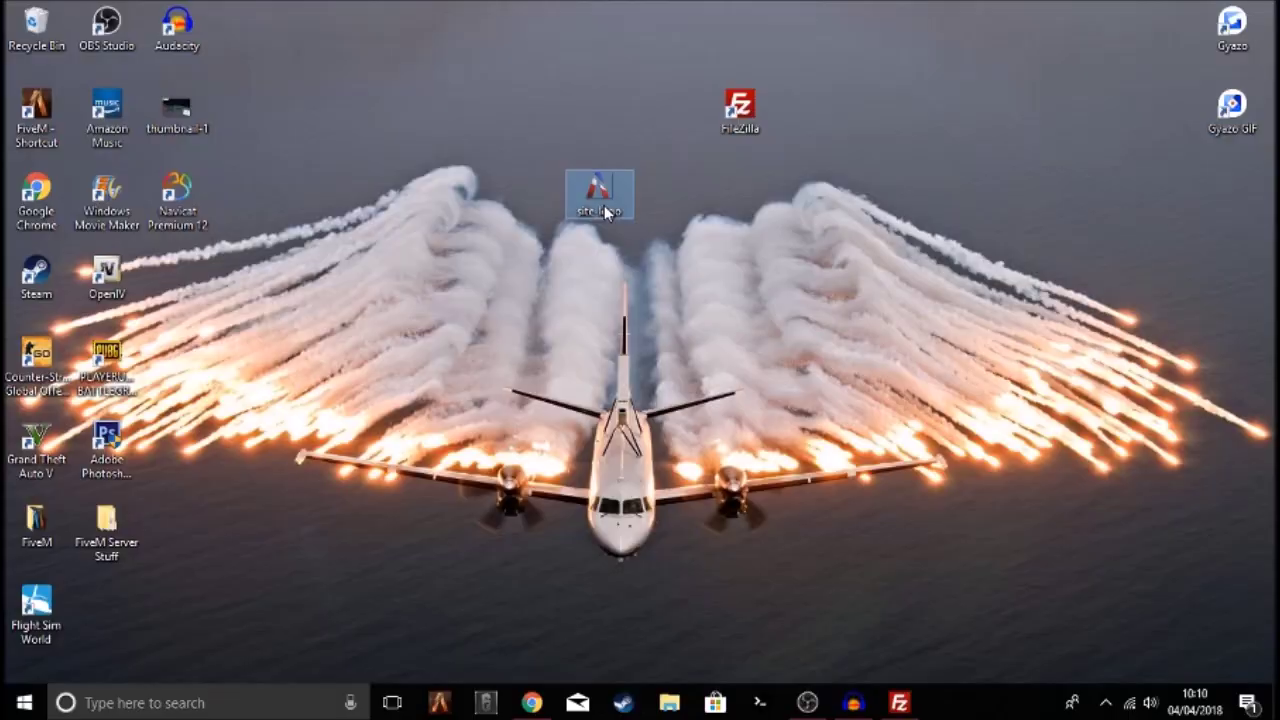
pyautogui.doubleClick(622, 215)
pyautogui.hotkey('alt', 'F4')
pyautogui.moveTo(598, 195); pyautogui.dragTo(809, 358)
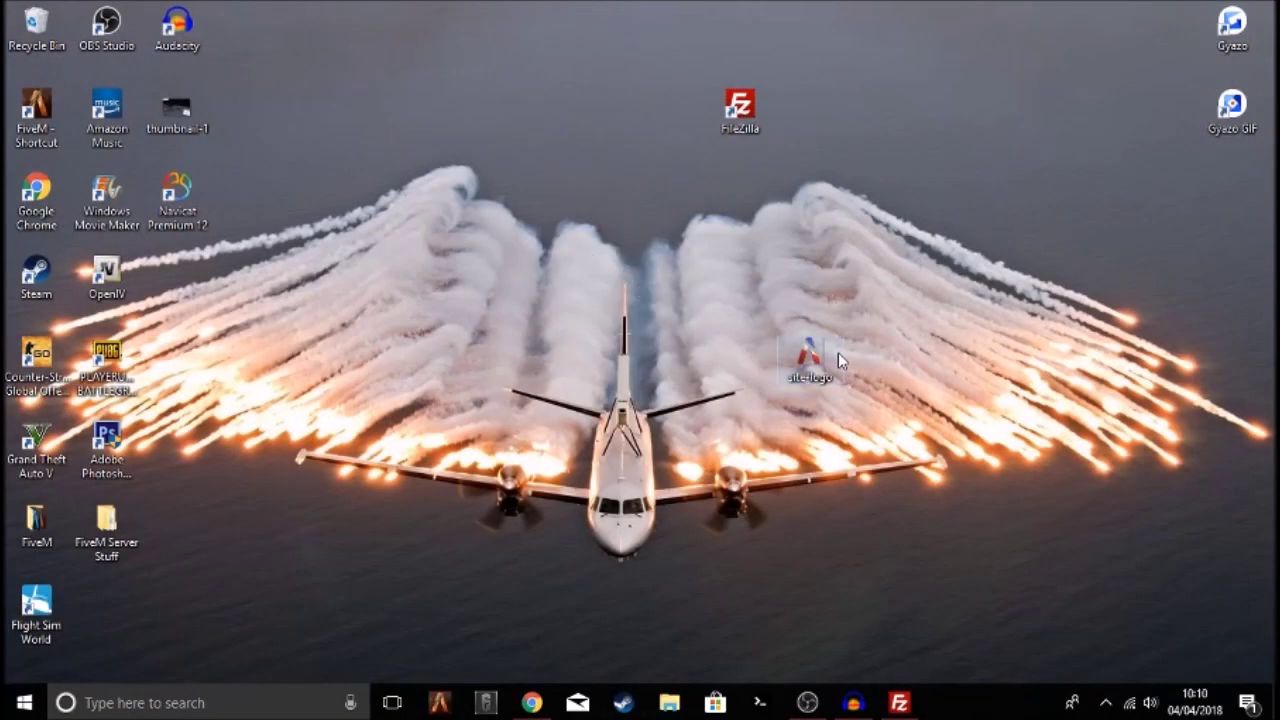
pyautogui.moveTo(839, 350); pyautogui.dragTo(210, 300)
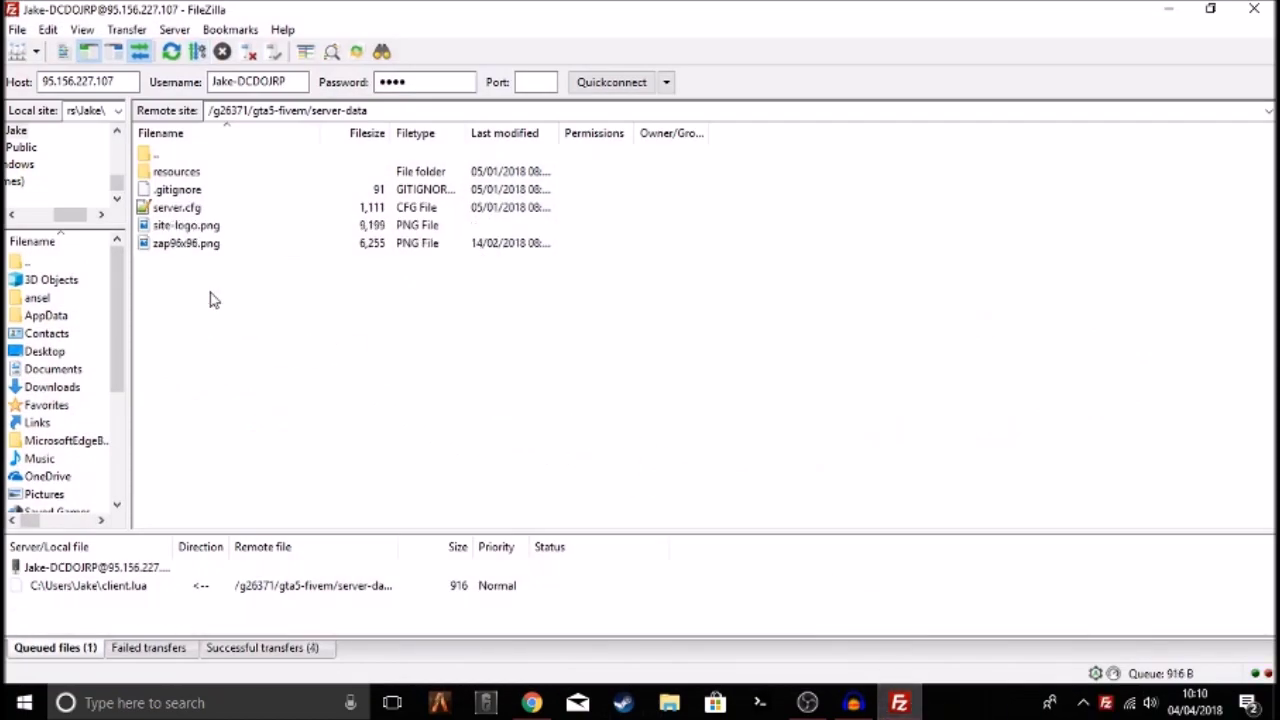
# Check that site-logo.png now sits beside server.cfg in the remote server-data listing
pyautogui.click(200, 228)
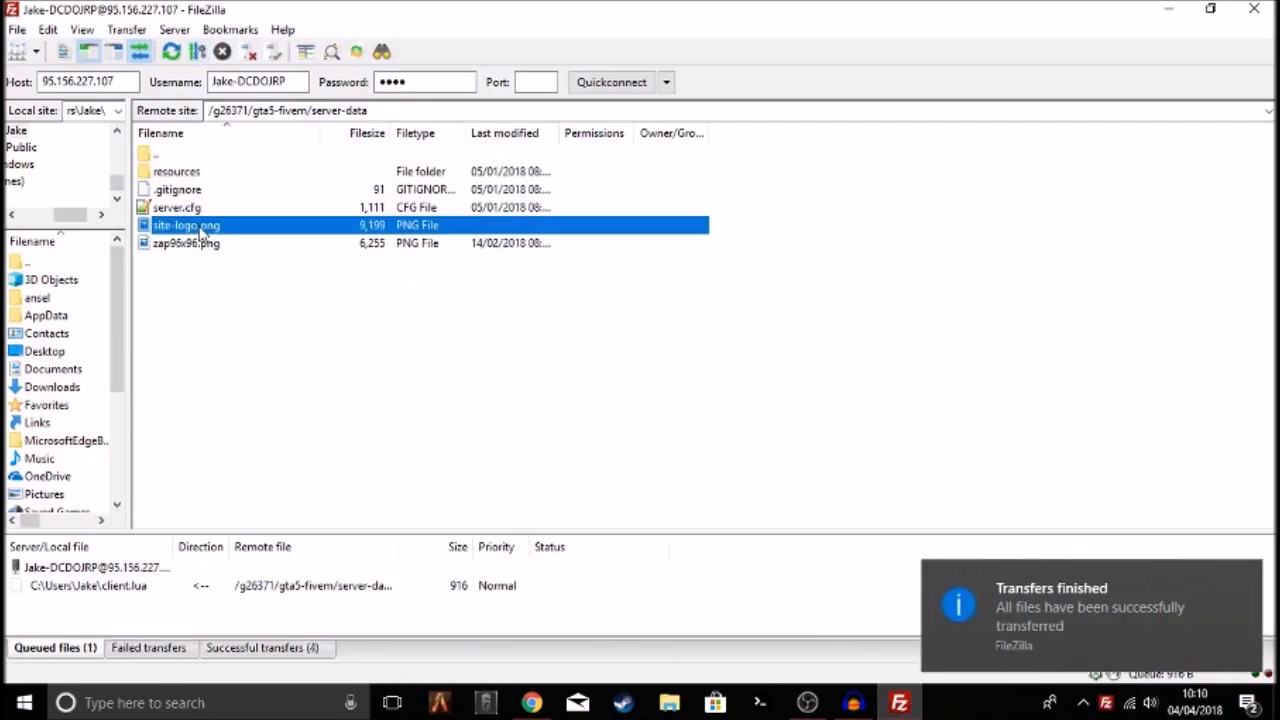
pyautogui.click(251, 290)
pyautogui.click(196, 212)
pyautogui.click(258, 322)
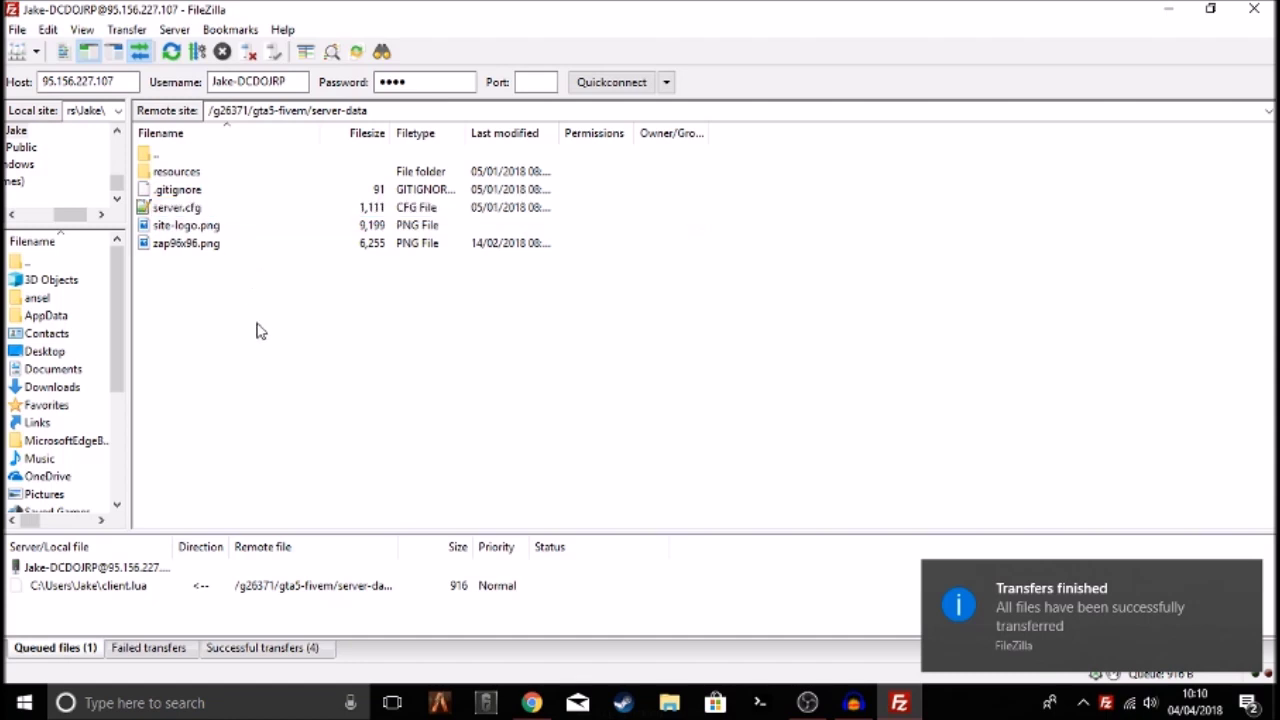
pyautogui.hotkey('ctrl', 'a')
pyautogui.click(629, 403)
pyautogui.hotkey('ctrl', 'a')
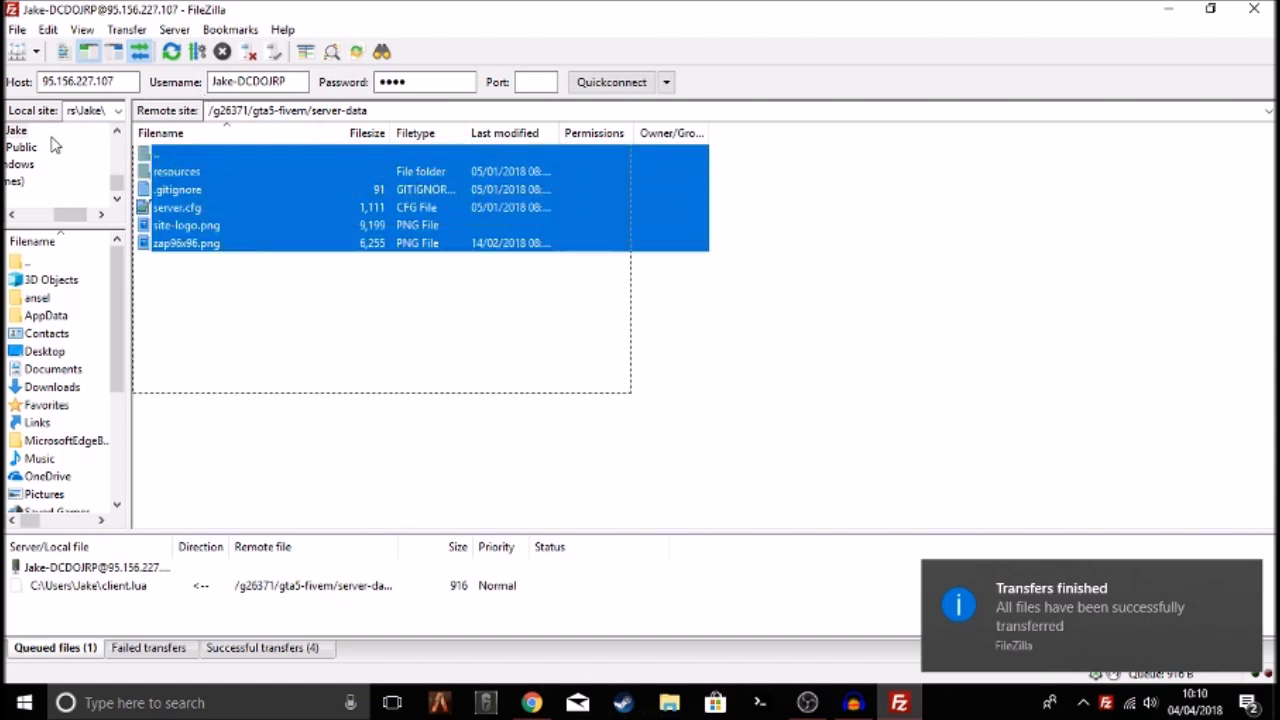
pyautogui.click(434, 315)
pyautogui.moveTo(580, 378); pyautogui.dragTo(8, 72)
pyautogui.click(553, 415)
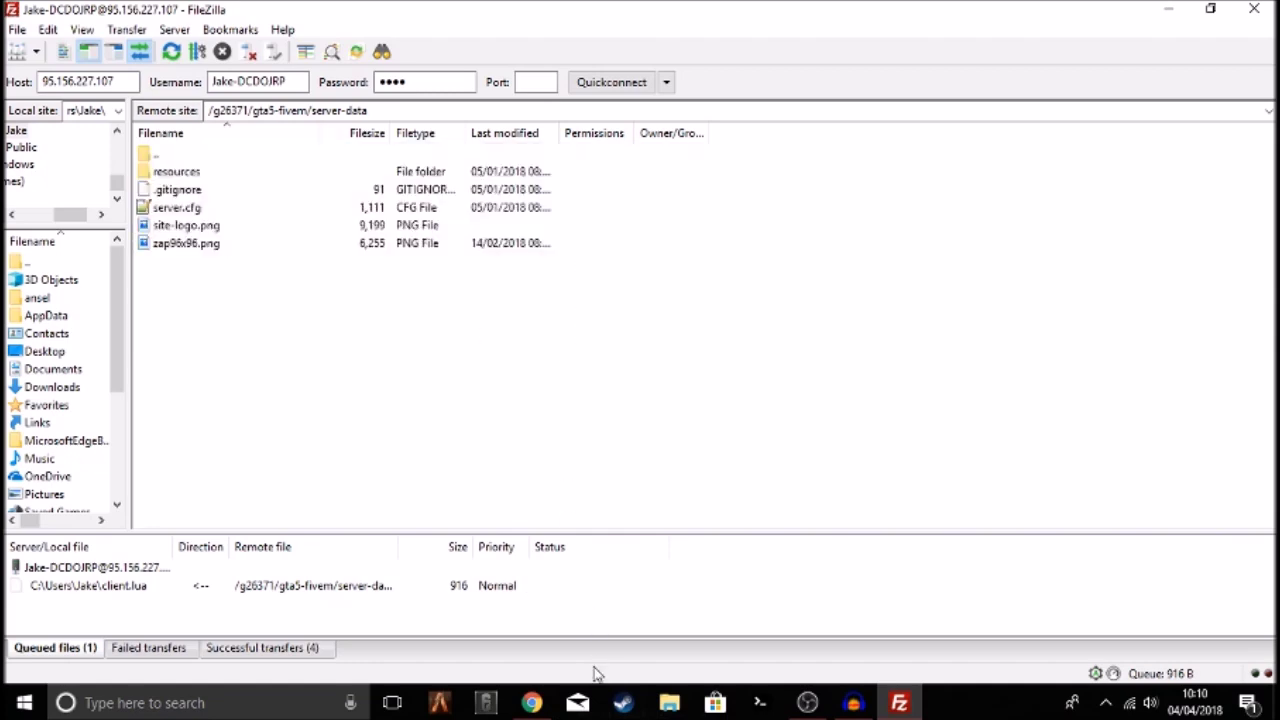
# Return to ZAP-Hosting and open the gameserver Settings page showing port 30120 and 32 slots
pyautogui.click(531, 703)
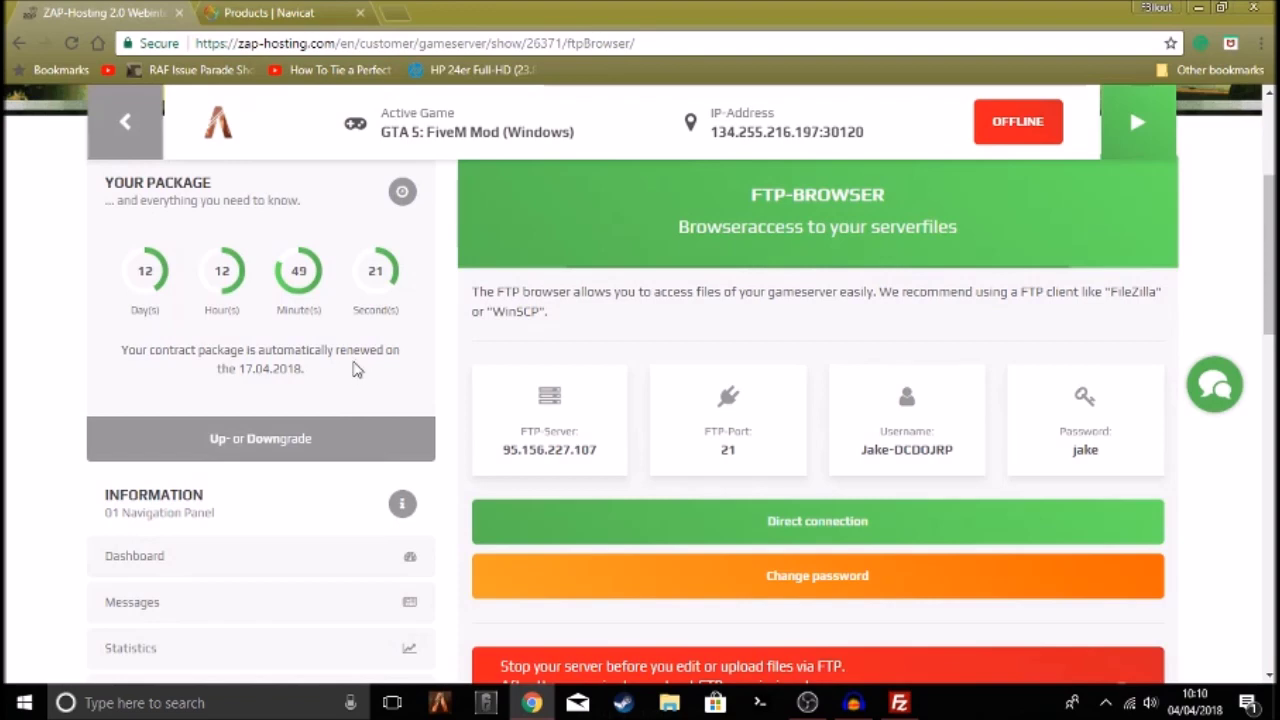
pyautogui.scroll(-3, 352, 370)
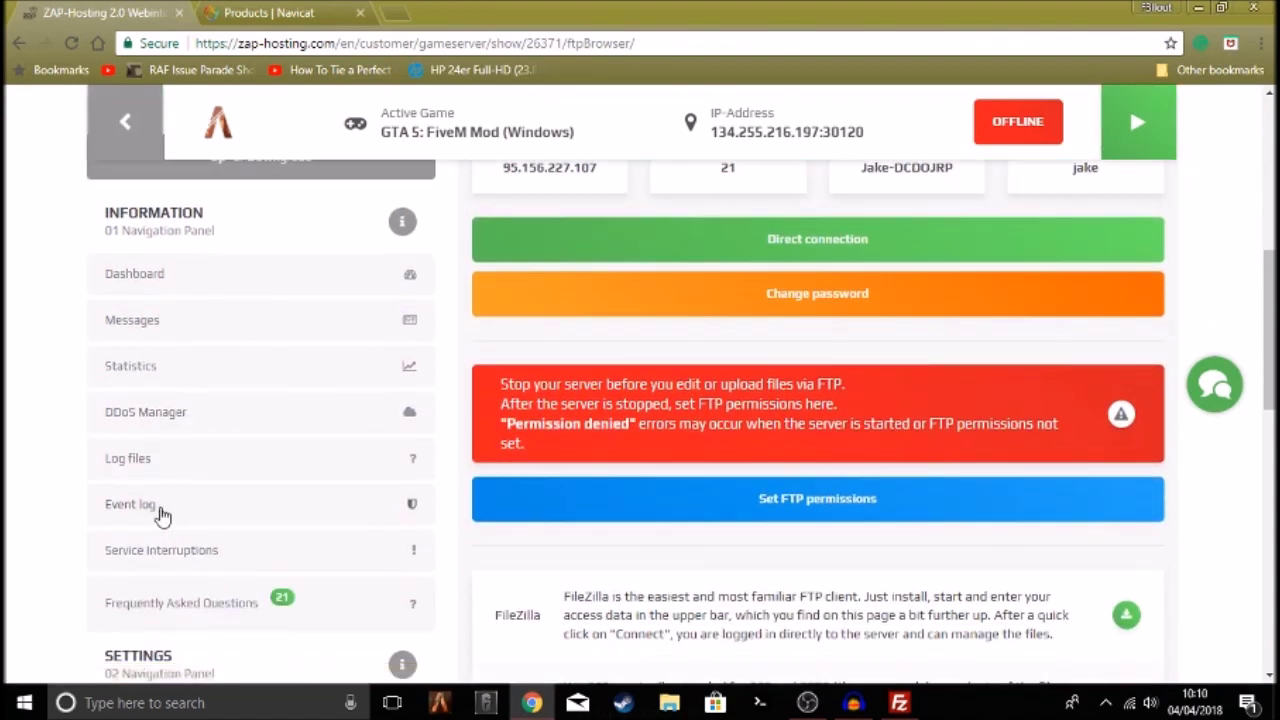
pyautogui.scroll(-4, 155, 390)
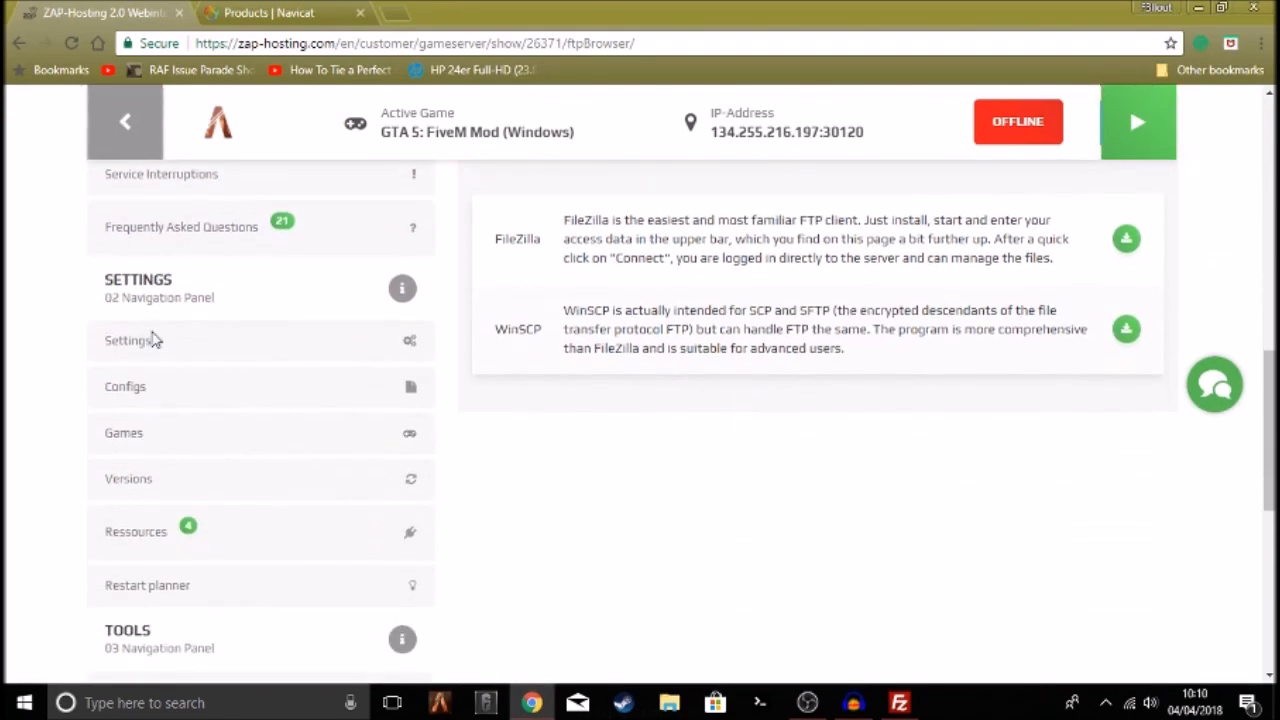
pyautogui.click(135, 342)
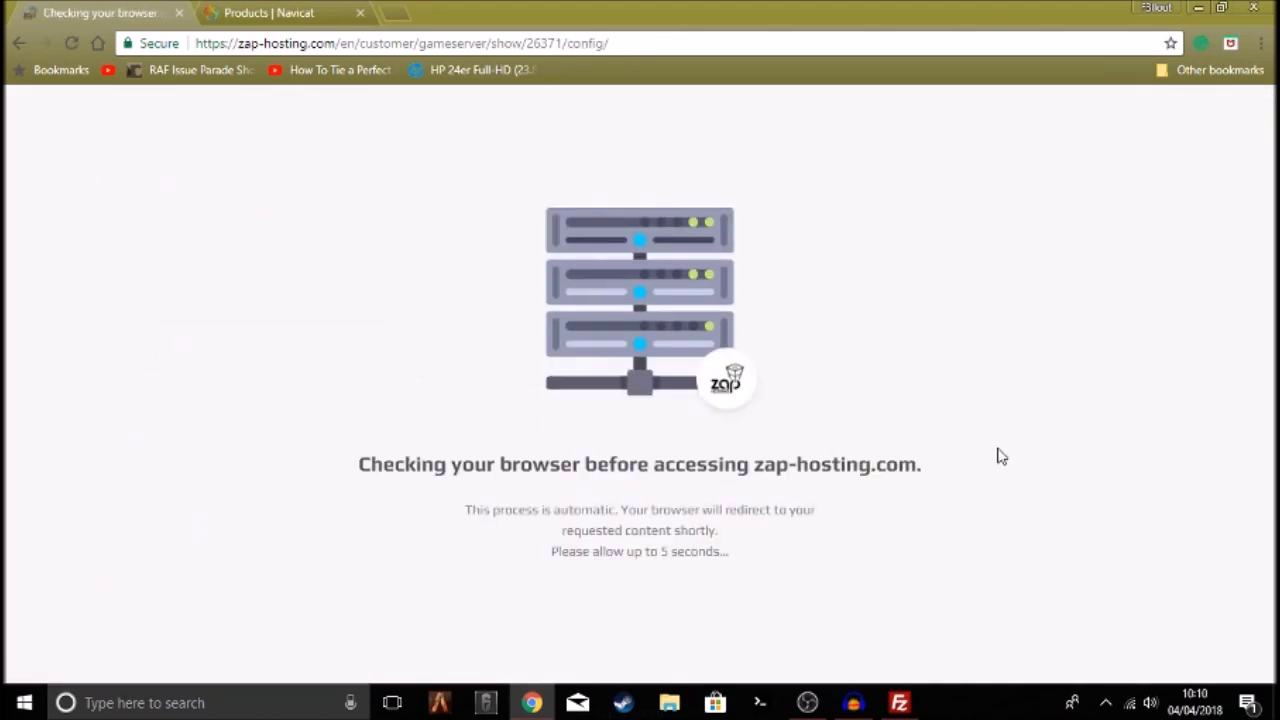
pyautogui.moveTo(989, 454); pyautogui.dragTo(423, 457)
pyautogui.click(365, 458)
pyautogui.moveTo(329, 465); pyautogui.dragTo(1000, 477)
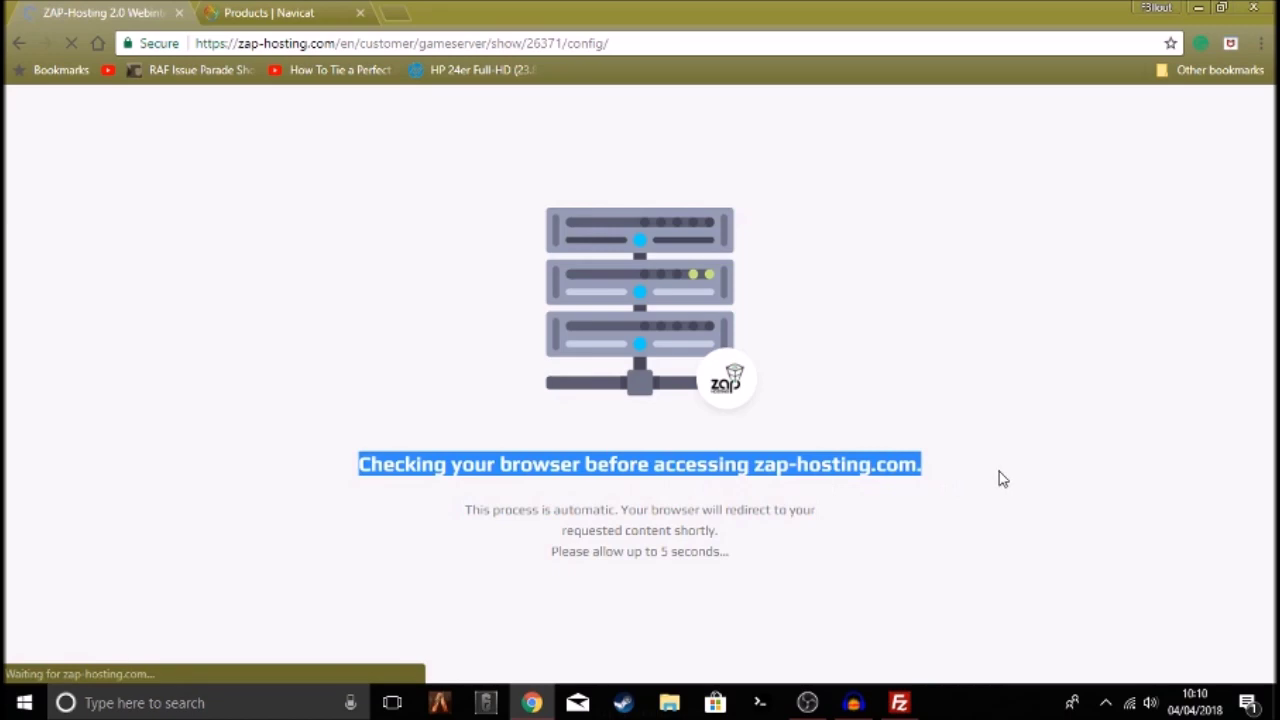
pyautogui.scroll(-5, 677, 451)
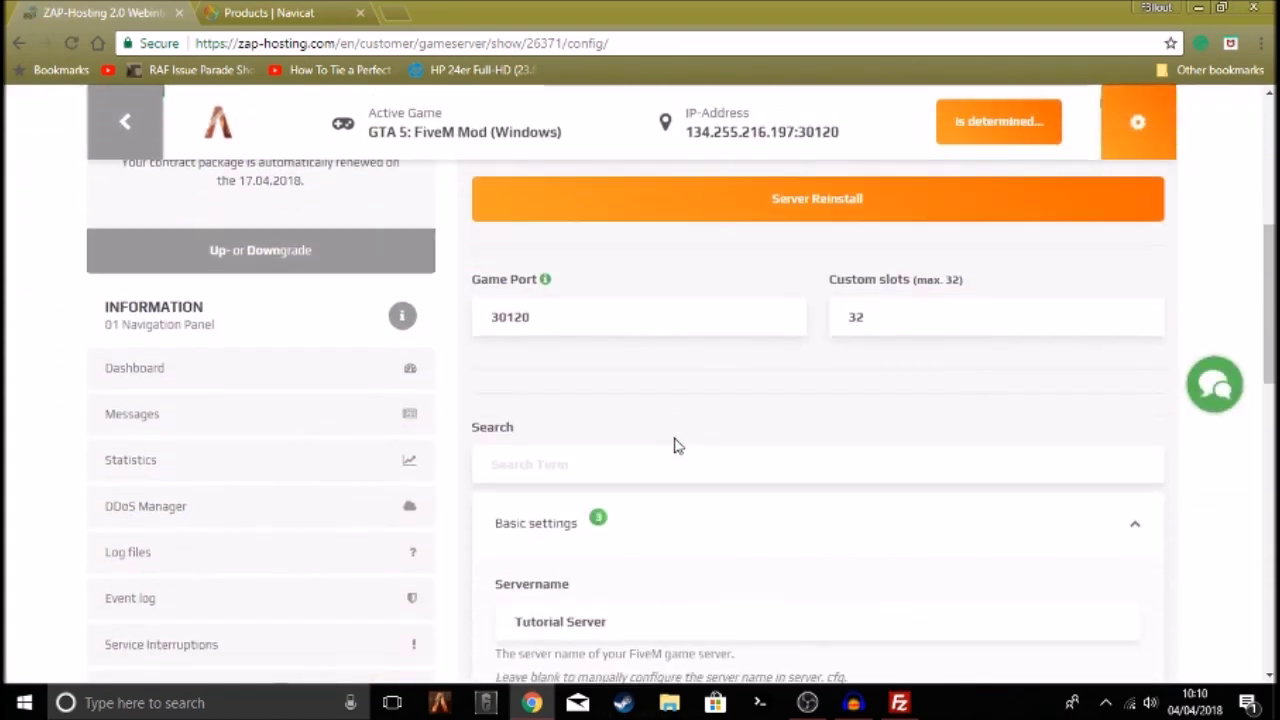
# Replace 'Tutorial Server' with 'FiveM Tutorial Redefinition Defined', correcting the misspelling via spellcheck
pyautogui.tripleClick(679, 437)
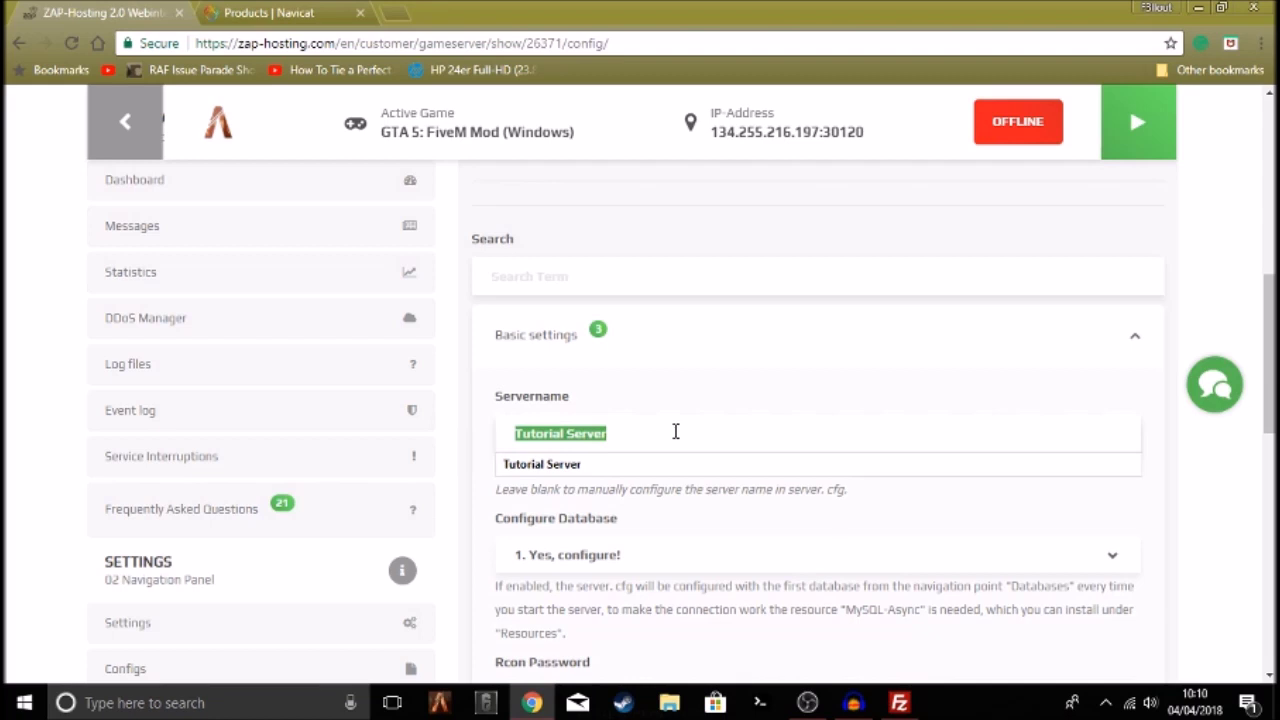
pyautogui.press('Escape')
pyautogui.press('BackSpace')
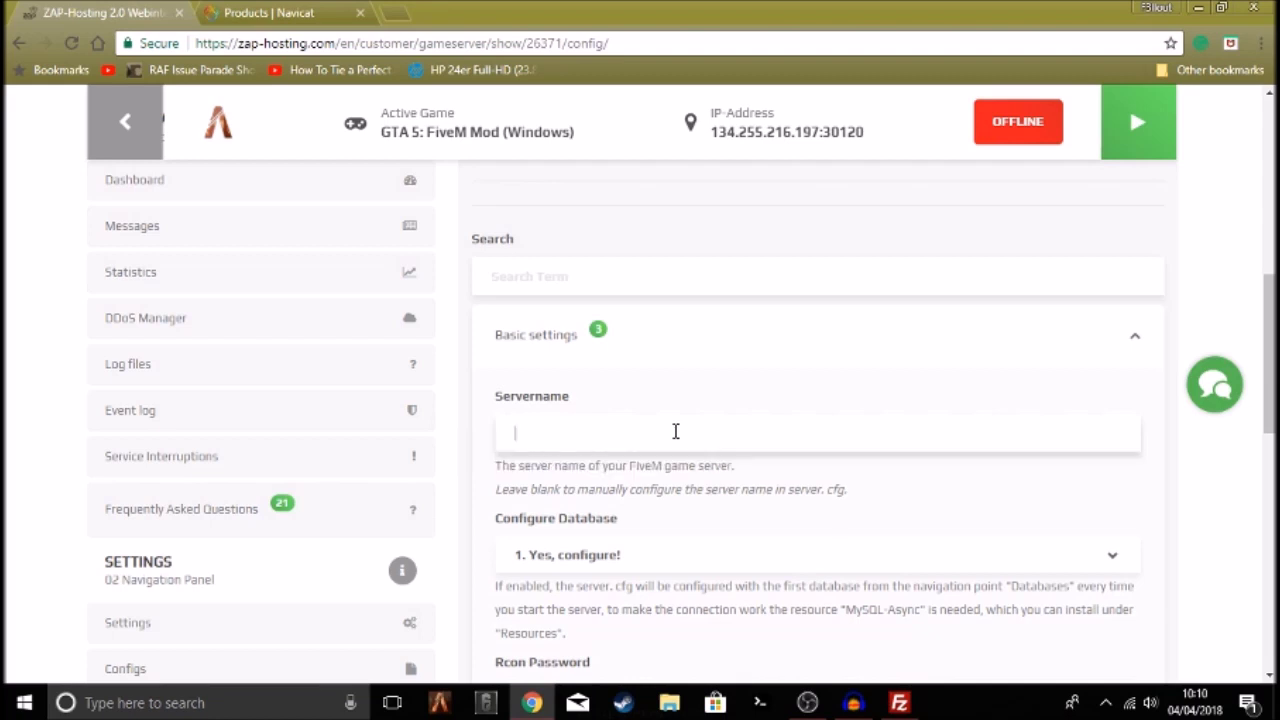
pyautogui.write('FiveM Tutorial Redefeini')
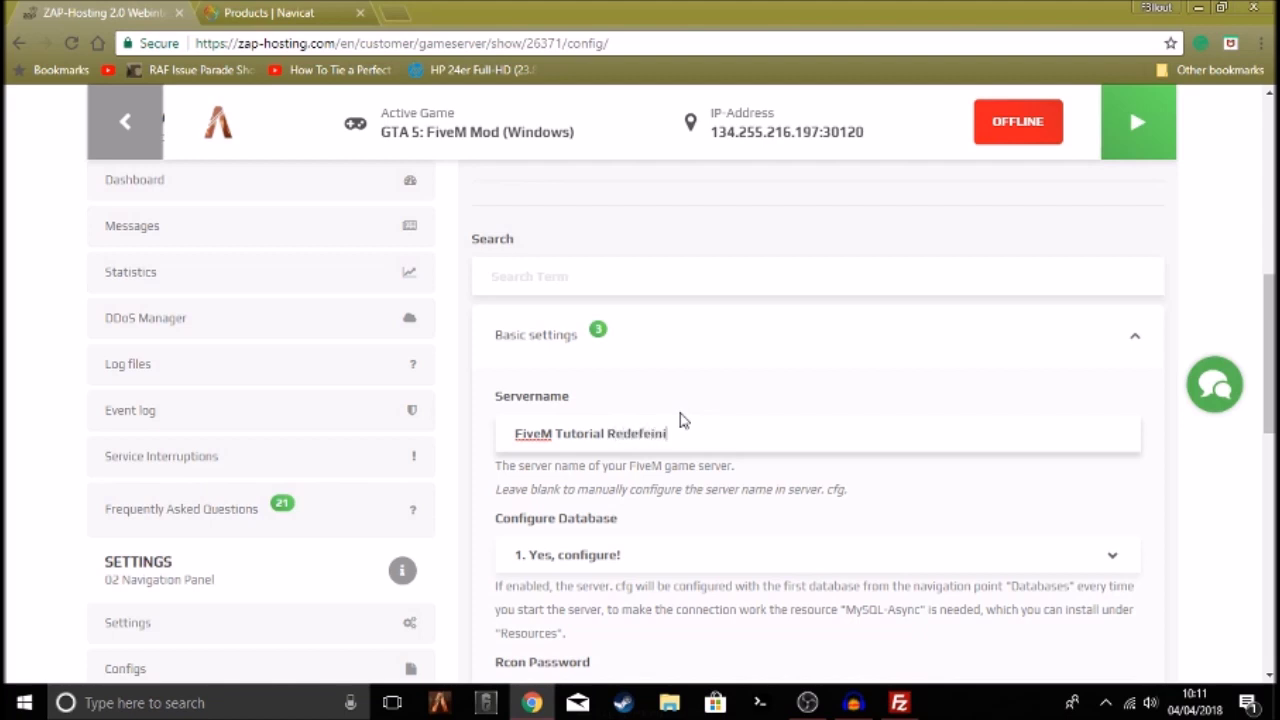
pyautogui.write('efined')
pyautogui.rightClick(652, 433)
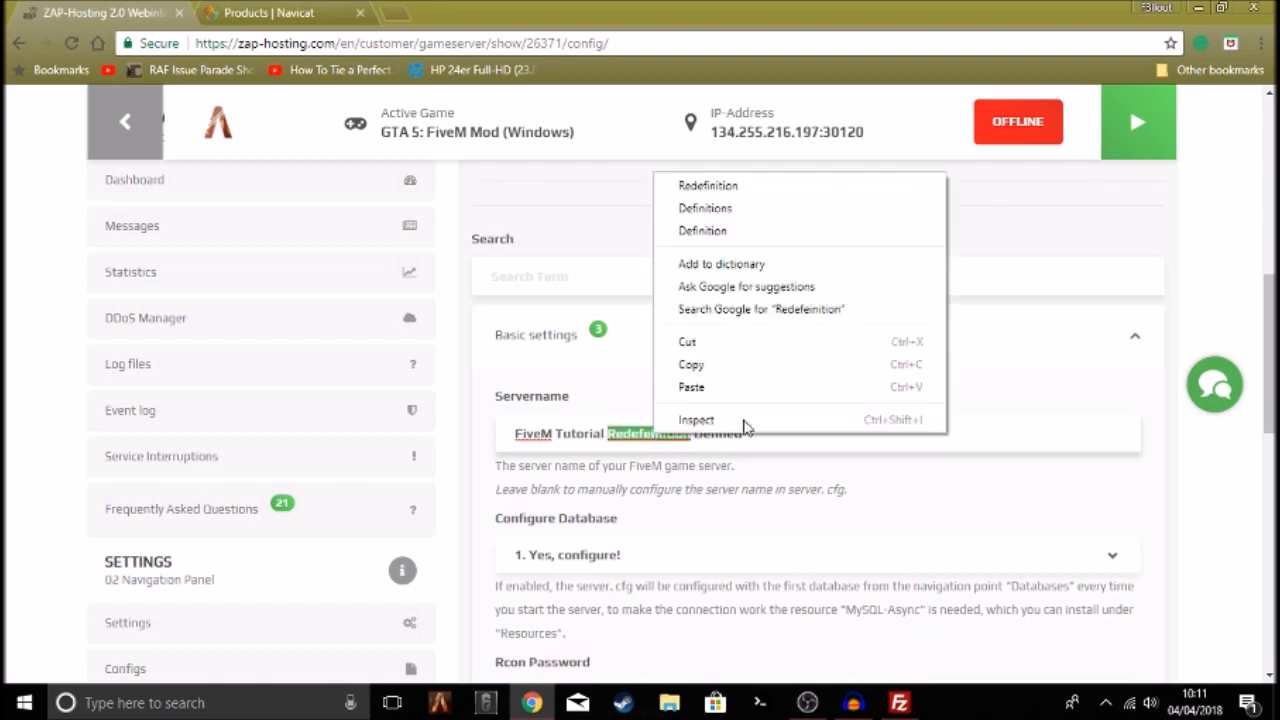
pyautogui.click(752, 184)
pyautogui.click(856, 444)
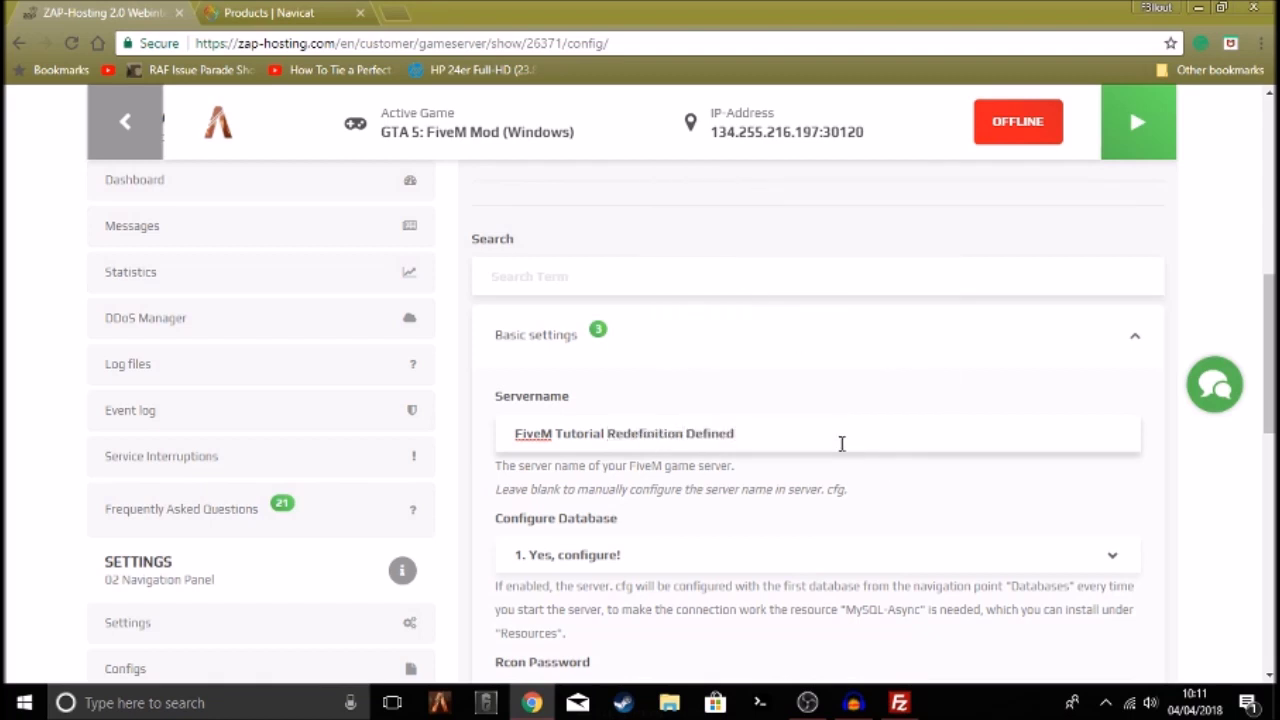
pyautogui.hotkey('ctrl', 'shift', 'Left')
pyautogui.hotkey('ctrl', 'shift', 'Left')
pyautogui.hotkey('ctrl', 'shift', 'Left')
pyautogui.hotkey('ctrl', 'shift', 'Left')
# Review the Configure Database and RCON password fields further down the page
pyautogui.scroll(-2, 585, 362)
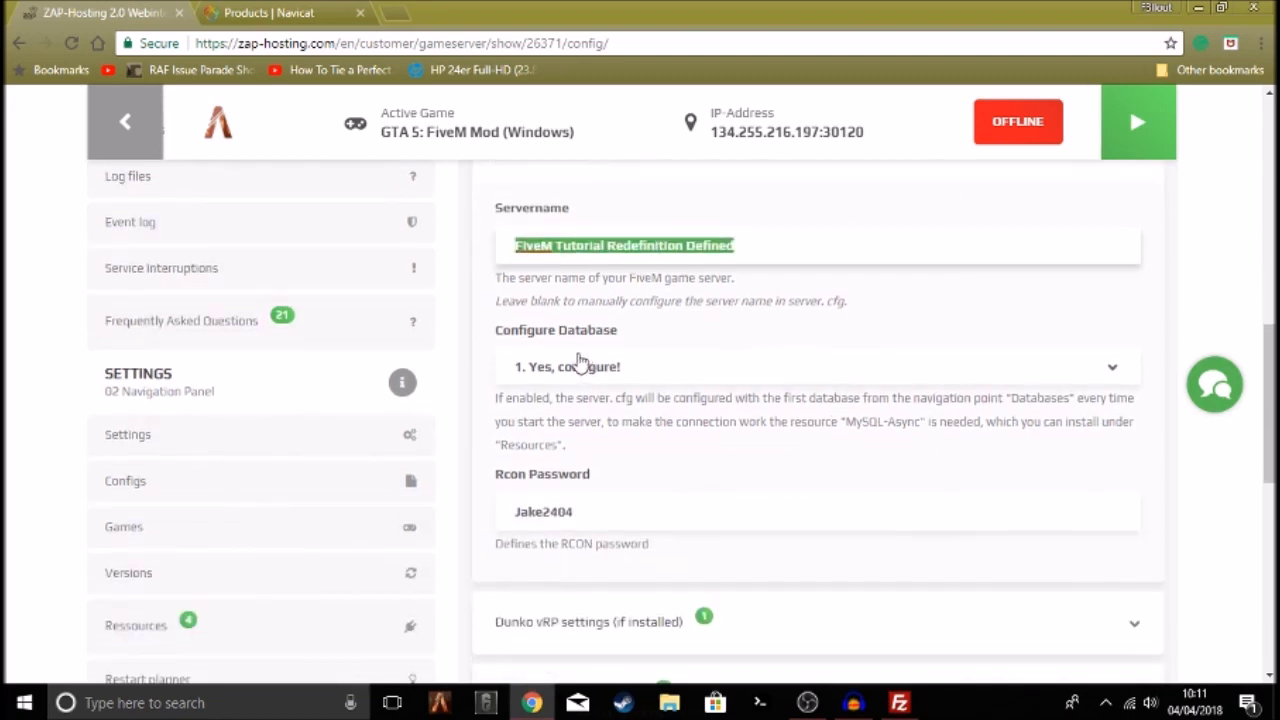
pyautogui.moveTo(578, 331); pyautogui.dragTo(605, 364)
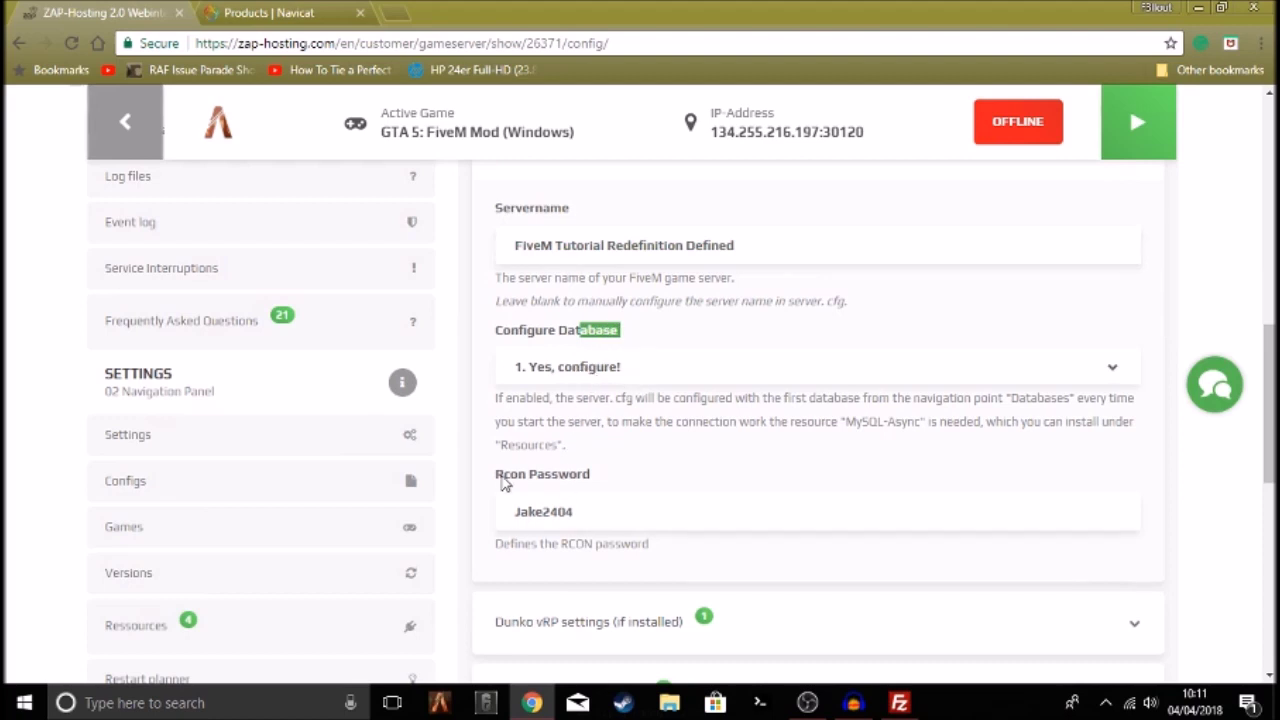
pyautogui.moveTo(503, 484); pyautogui.dragTo(600, 478)
pyautogui.click(568, 511)
pyautogui.doubleClick(568, 511)
pyautogui.click(697, 511)
pyautogui.scroll(-2, 703, 493)
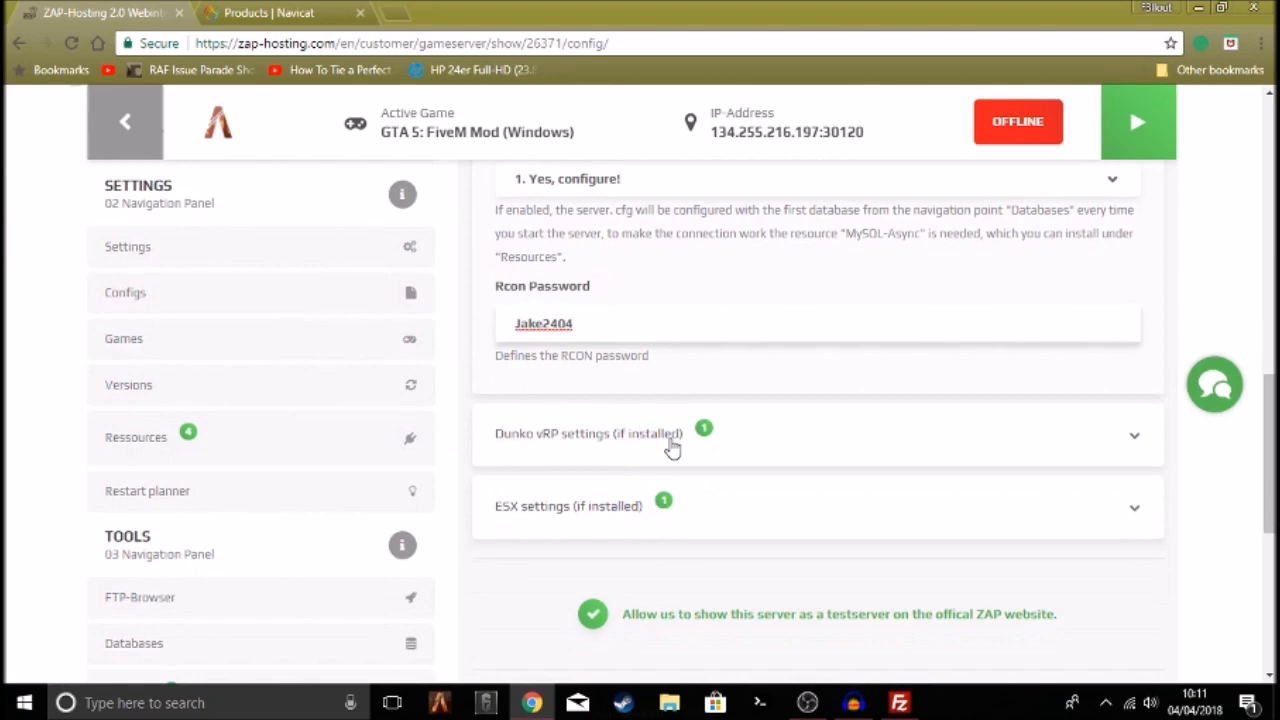
# Look over the Dunko vRP and ESX lingo settings, then save the gameserver settings
pyautogui.click(766, 437)
pyautogui.click(757, 443)
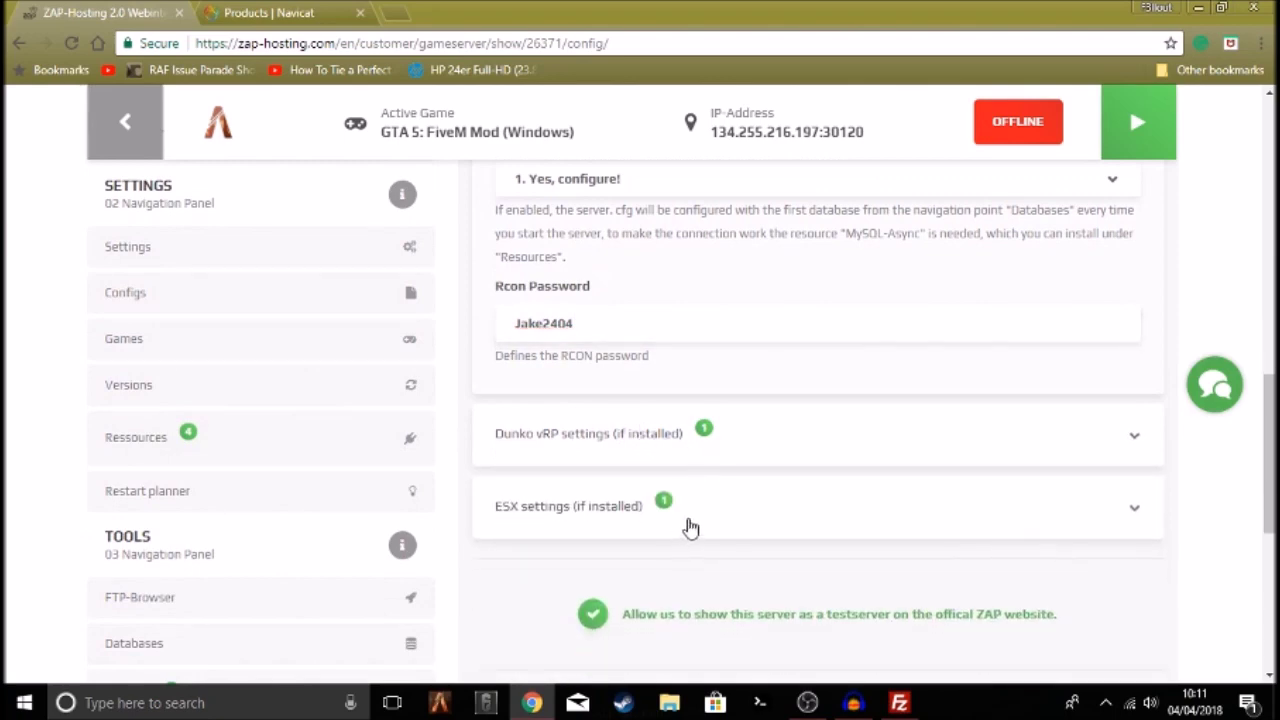
pyautogui.click(692, 526)
pyautogui.scroll(-1, 710, 522)
pyautogui.click(567, 505)
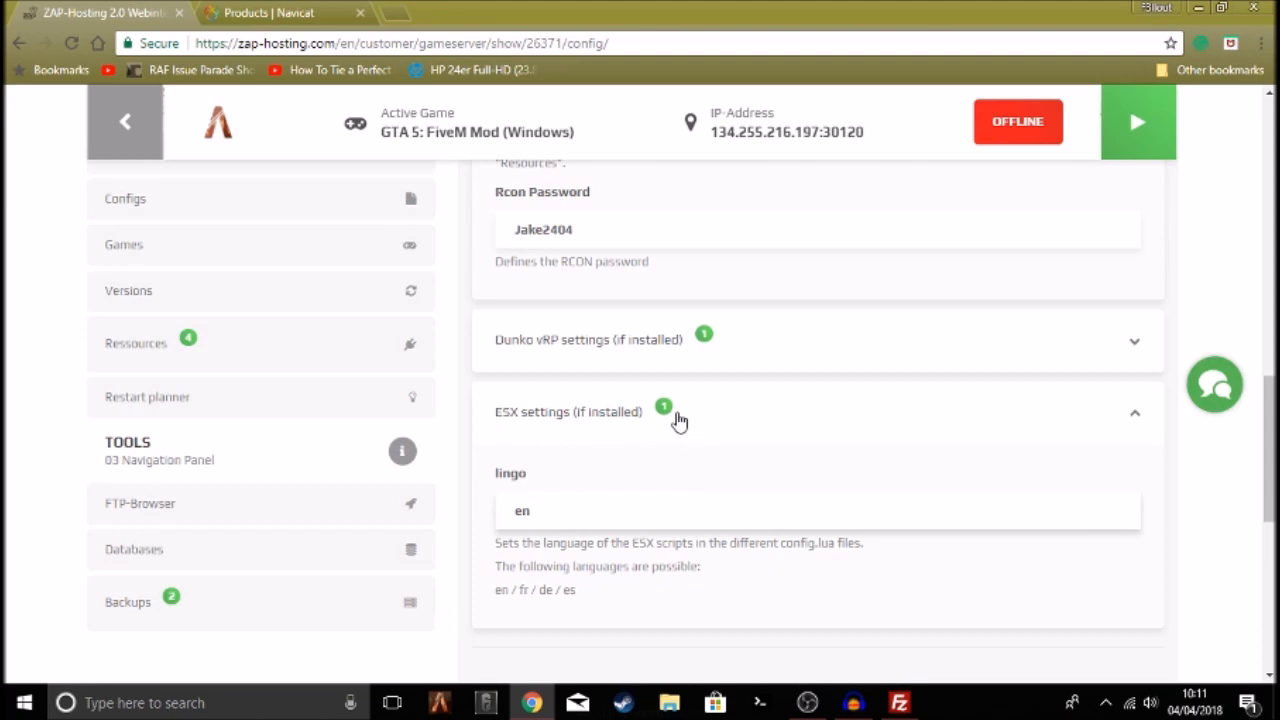
pyautogui.click(677, 421)
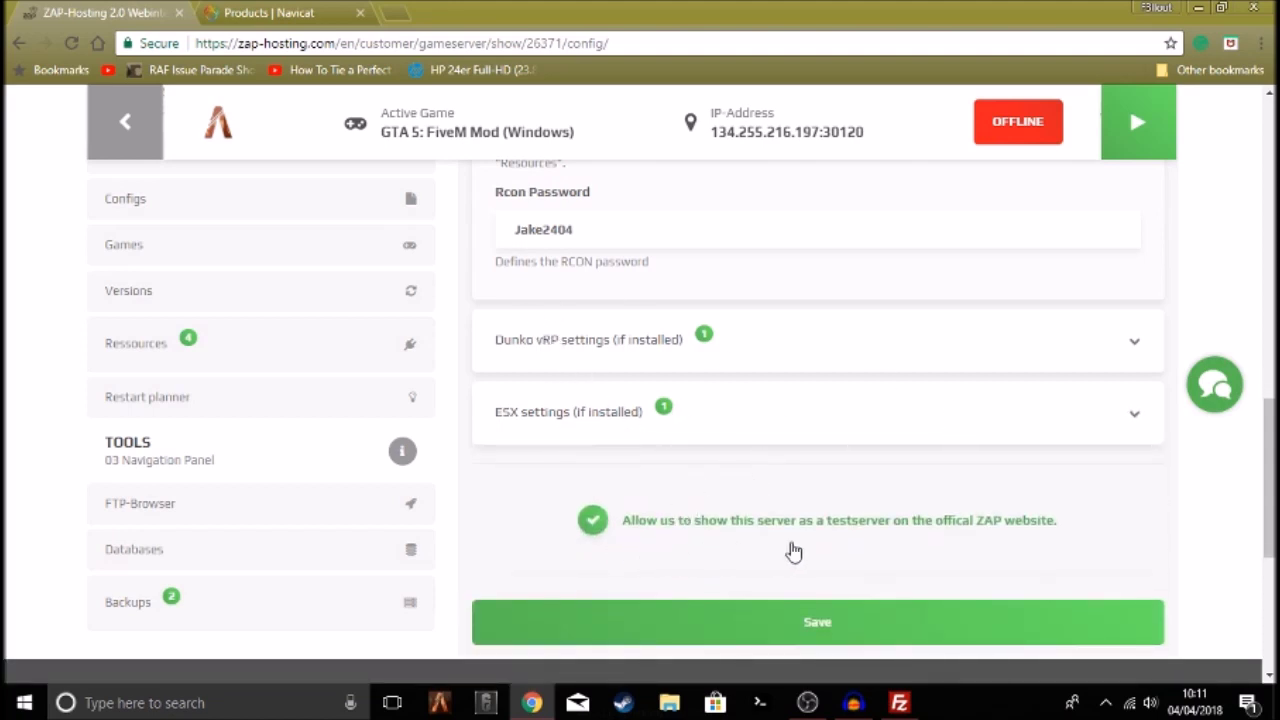
pyautogui.click(762, 630)
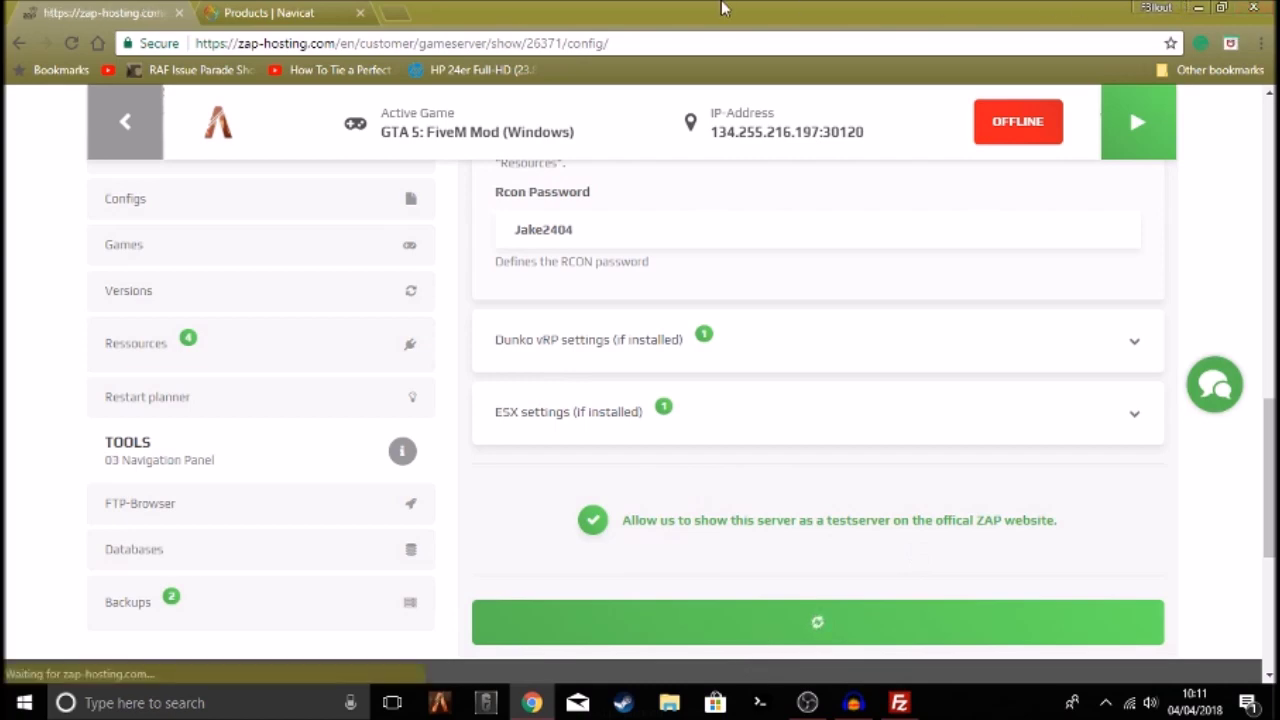
pyautogui.scroll(-3, 620, 470)
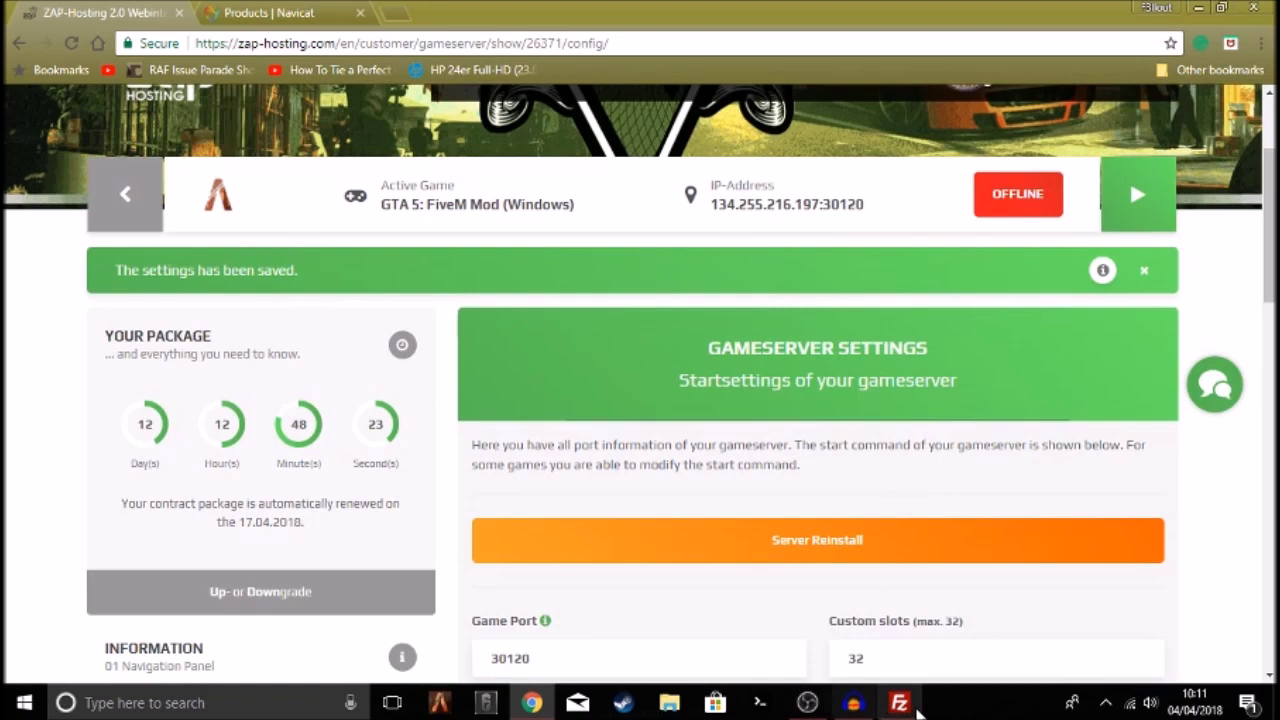
# Scroll the sidebar down to the SETTINGS panel and open Ressources
pyautogui.scroll(-4, 485, 550)
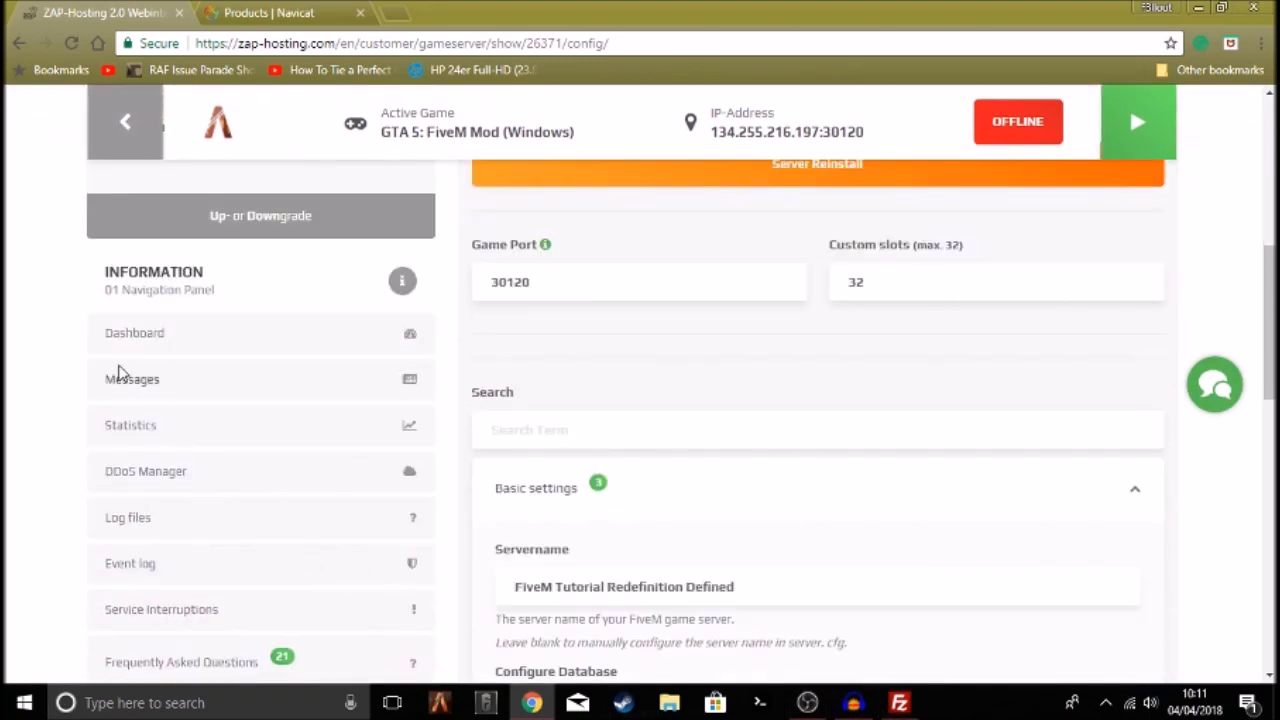
pyautogui.scroll(-3, 143, 395)
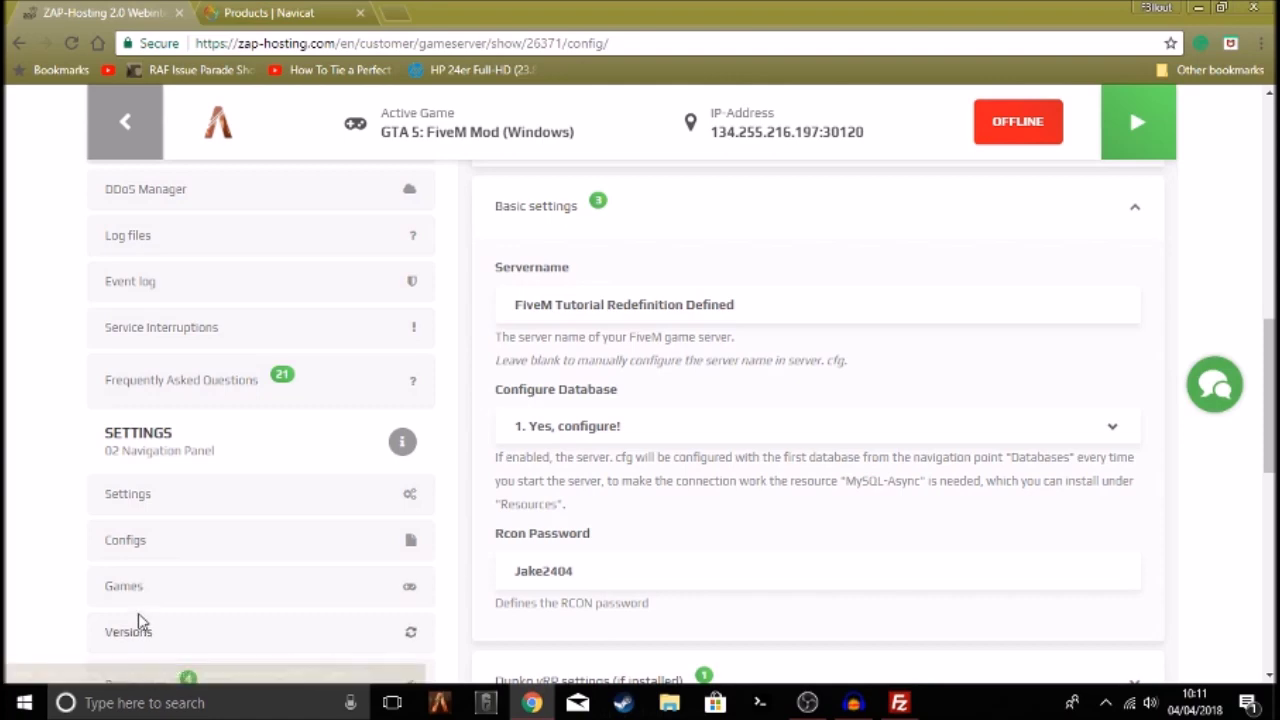
pyautogui.scroll(-1, 137, 620)
pyautogui.click(136, 591)
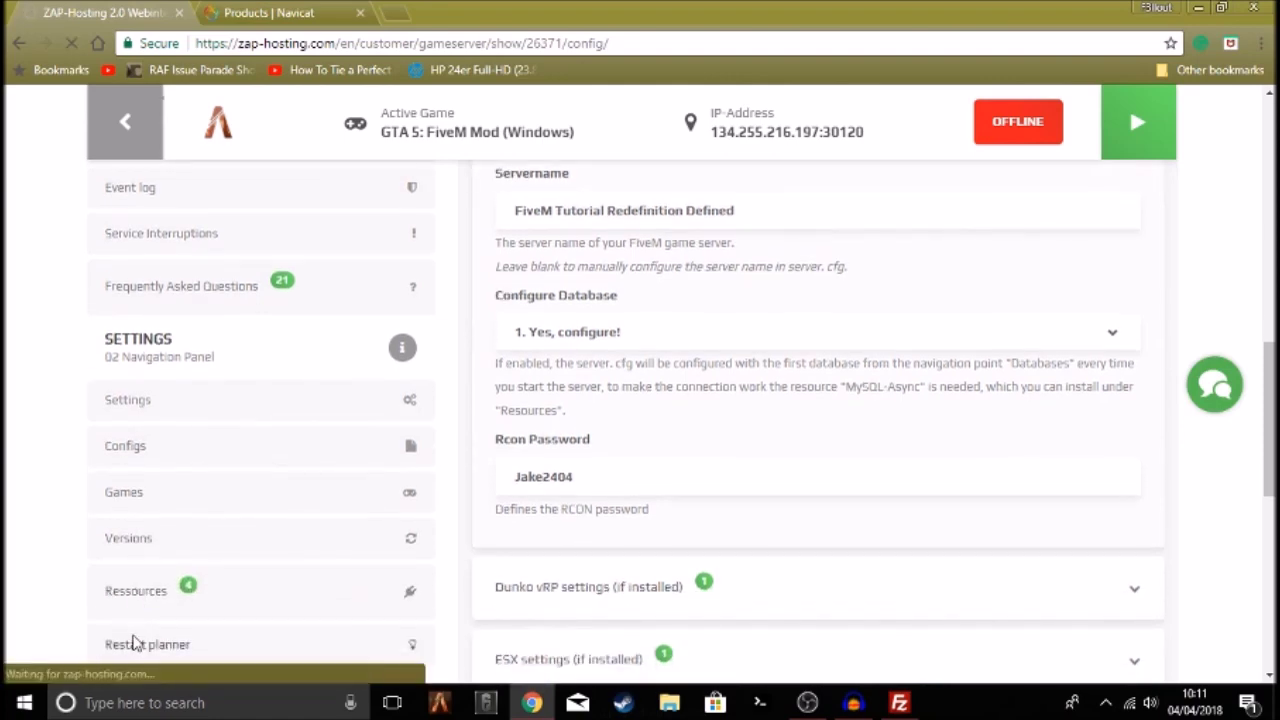
# Review the EssentialMode and MySql Async plugin entries and install MySql Async
pyautogui.scroll(-3, 550, 530)
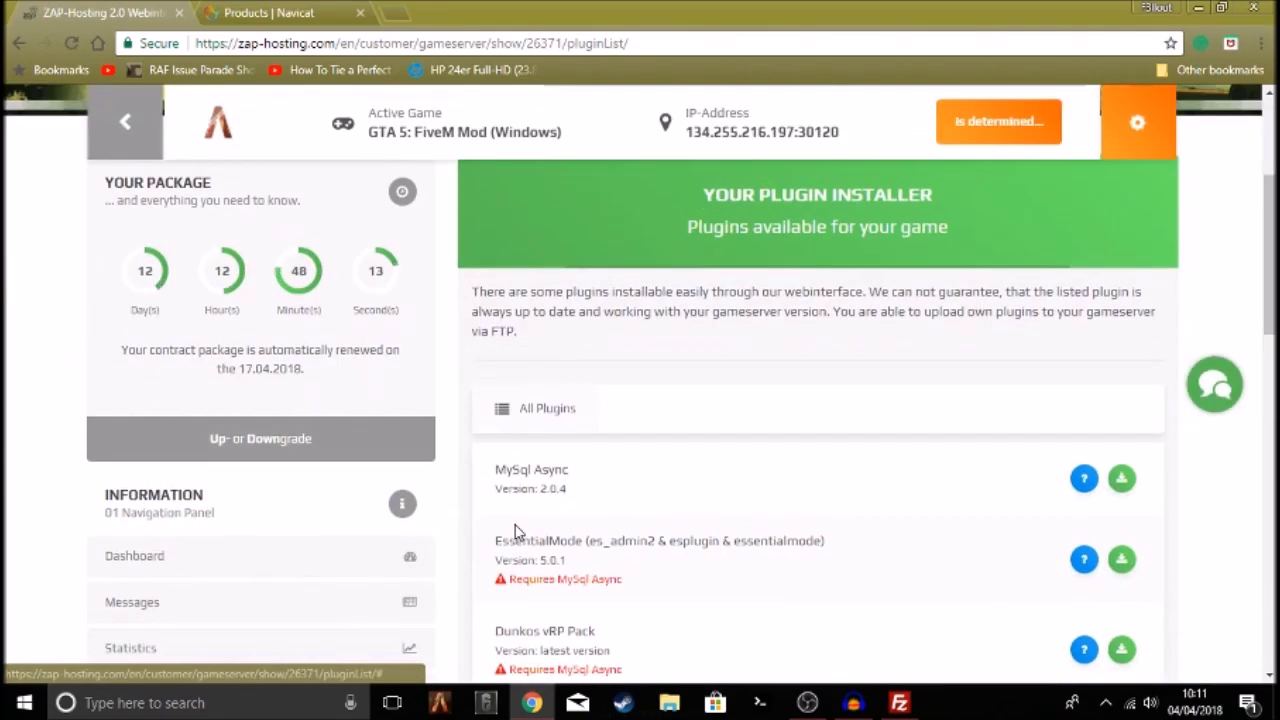
pyautogui.moveTo(546, 541); pyautogui.dragTo(833, 541)
pyautogui.tripleClick(848, 546)
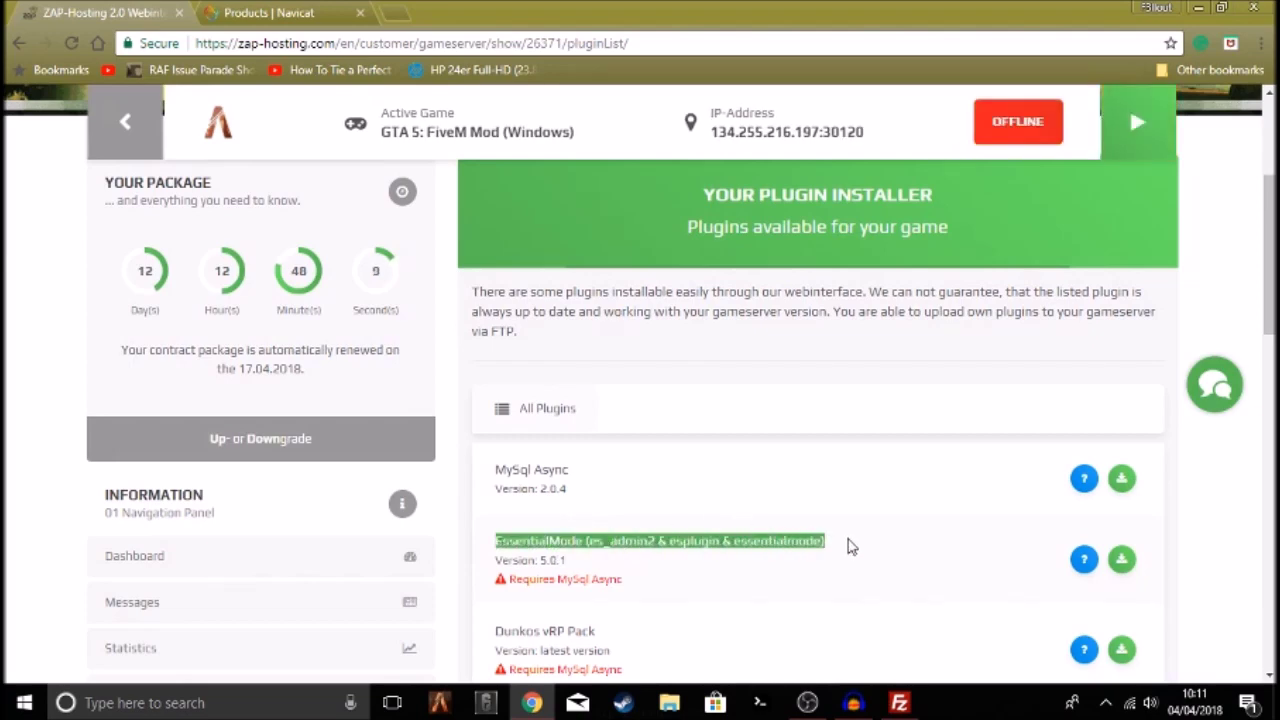
pyautogui.click(850, 545)
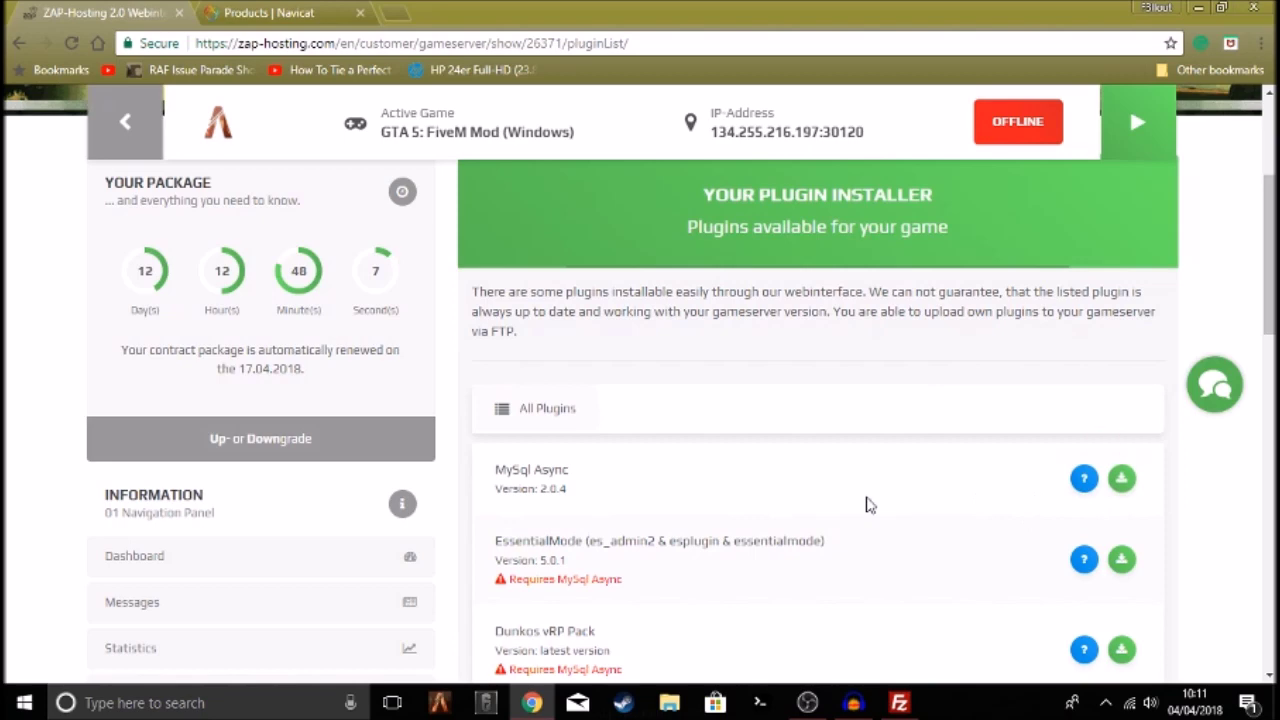
pyautogui.moveTo(633, 586); pyautogui.dragTo(516, 585)
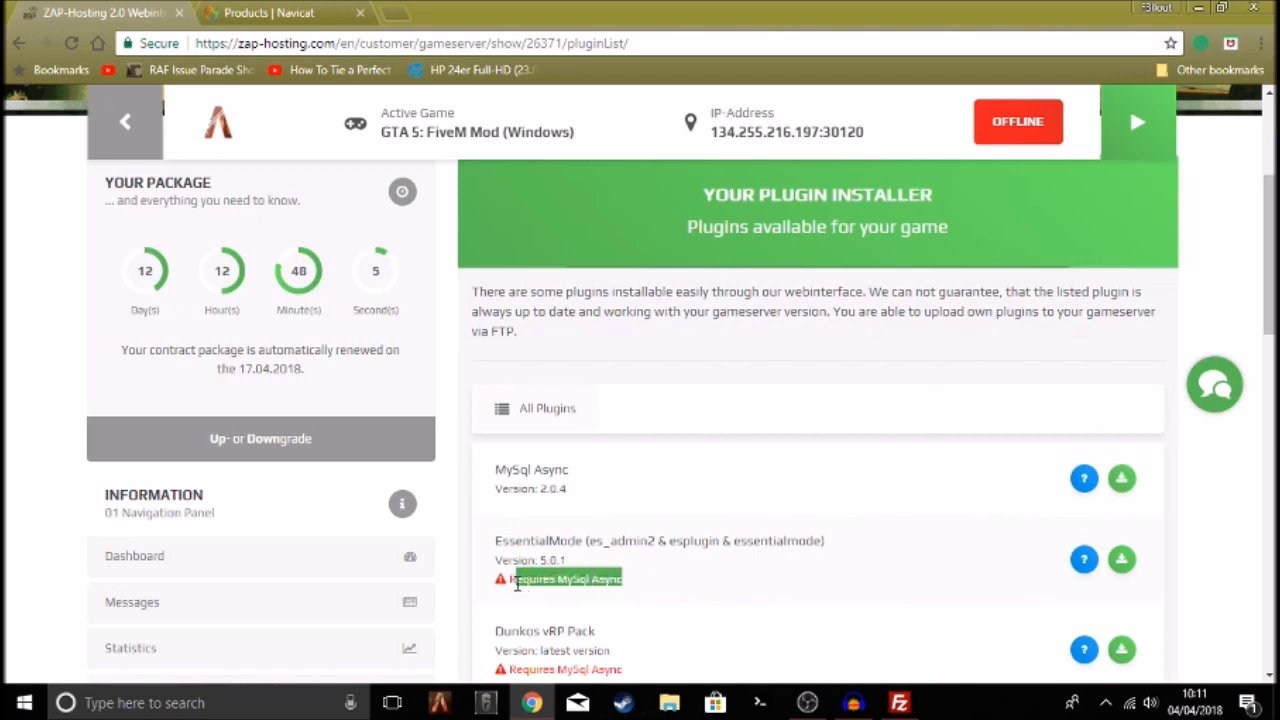
pyautogui.click(588, 540)
pyautogui.moveTo(491, 473); pyautogui.dragTo(584, 470)
pyautogui.click(649, 468)
pyautogui.click(1131, 478)
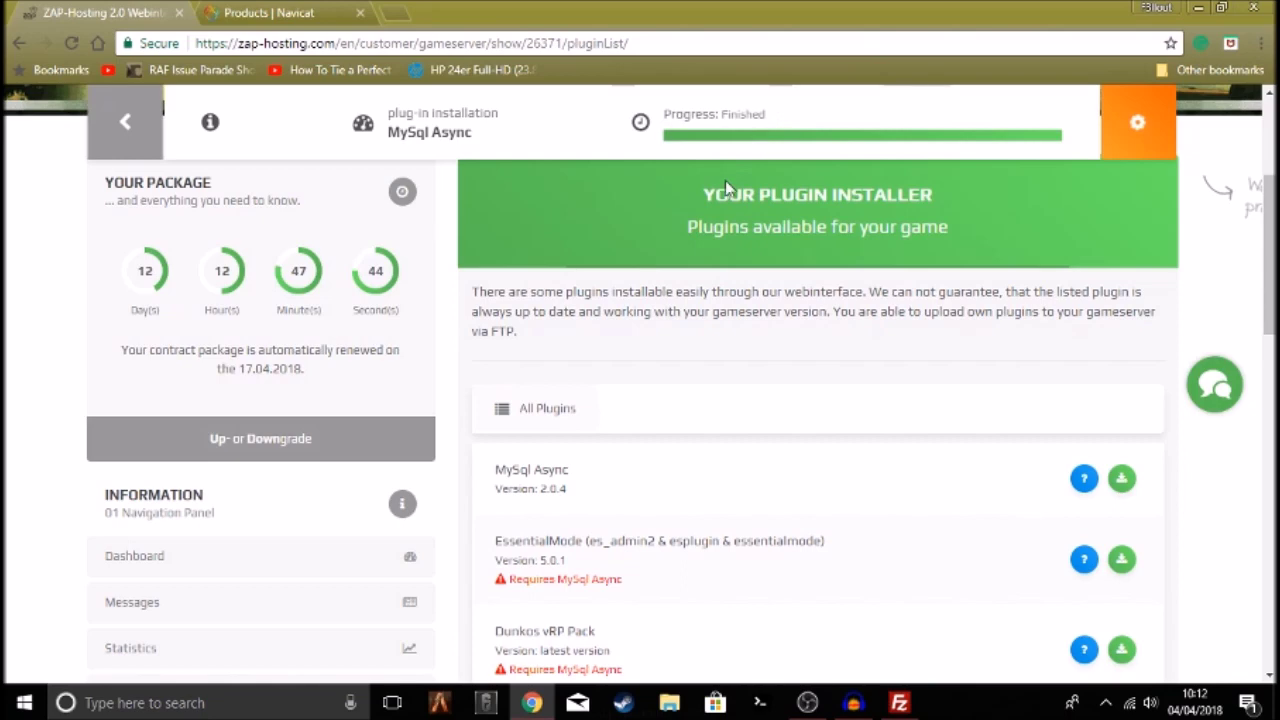
# Install EssentialMode and reload the page once progress shows Finished
pyautogui.moveTo(502, 543); pyautogui.dragTo(862, 550)
pyautogui.click(866, 553)
pyautogui.click(1124, 559)
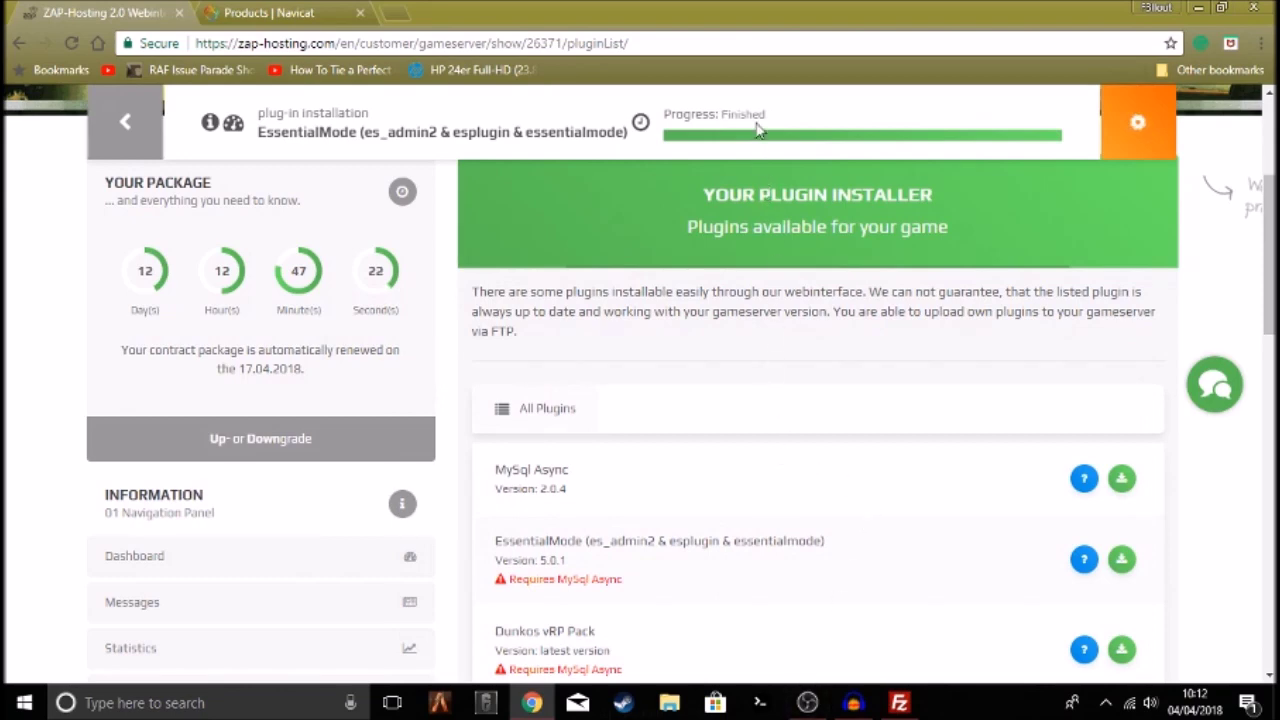
pyautogui.moveTo(766, 115); pyautogui.dragTo(694, 115)
pyautogui.click(74, 43)
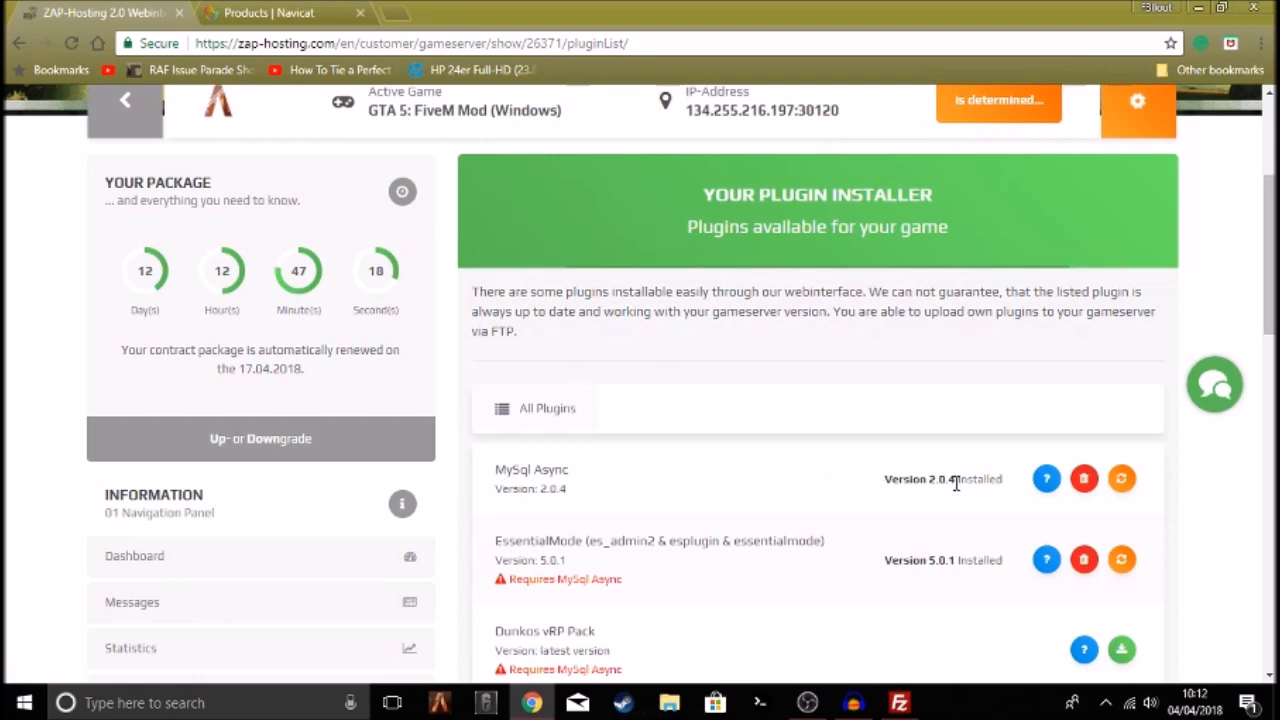
# Verify MySql Async 2.0.4 and EssentialMode 5.0.1 both show as installed
pyautogui.moveTo(878, 482); pyautogui.dragTo(1010, 481)
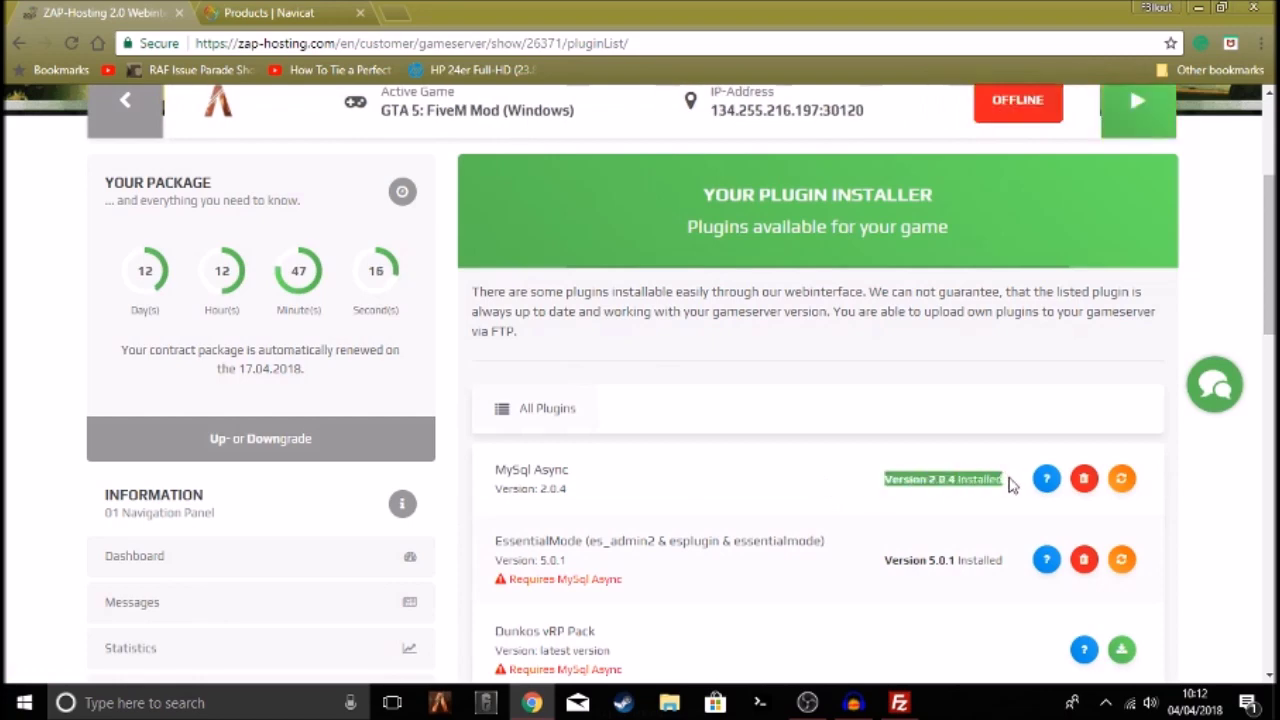
pyautogui.moveTo(878, 568); pyautogui.dragTo(1012, 568)
pyautogui.click(1010, 566)
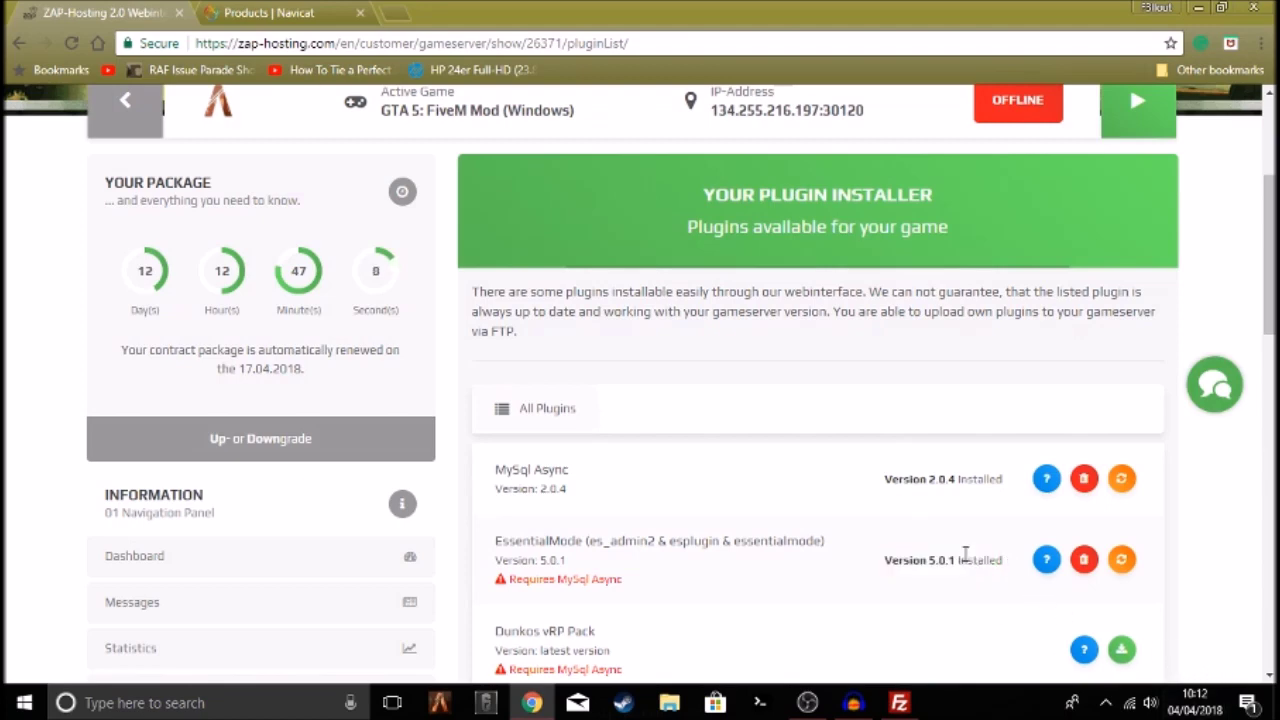
pyautogui.moveTo(882, 566); pyautogui.dragTo(963, 566)
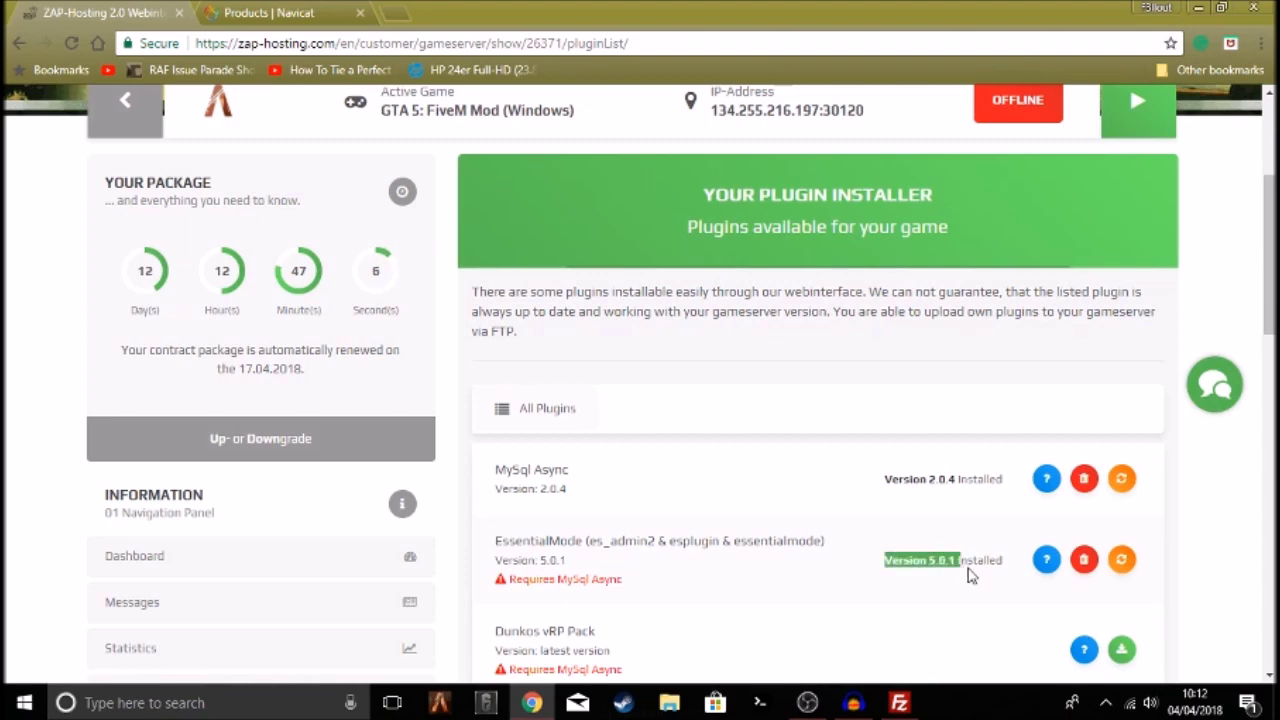
pyautogui.click(960, 566)
pyautogui.moveTo(883, 474); pyautogui.dragTo(972, 482)
pyautogui.click(959, 481)
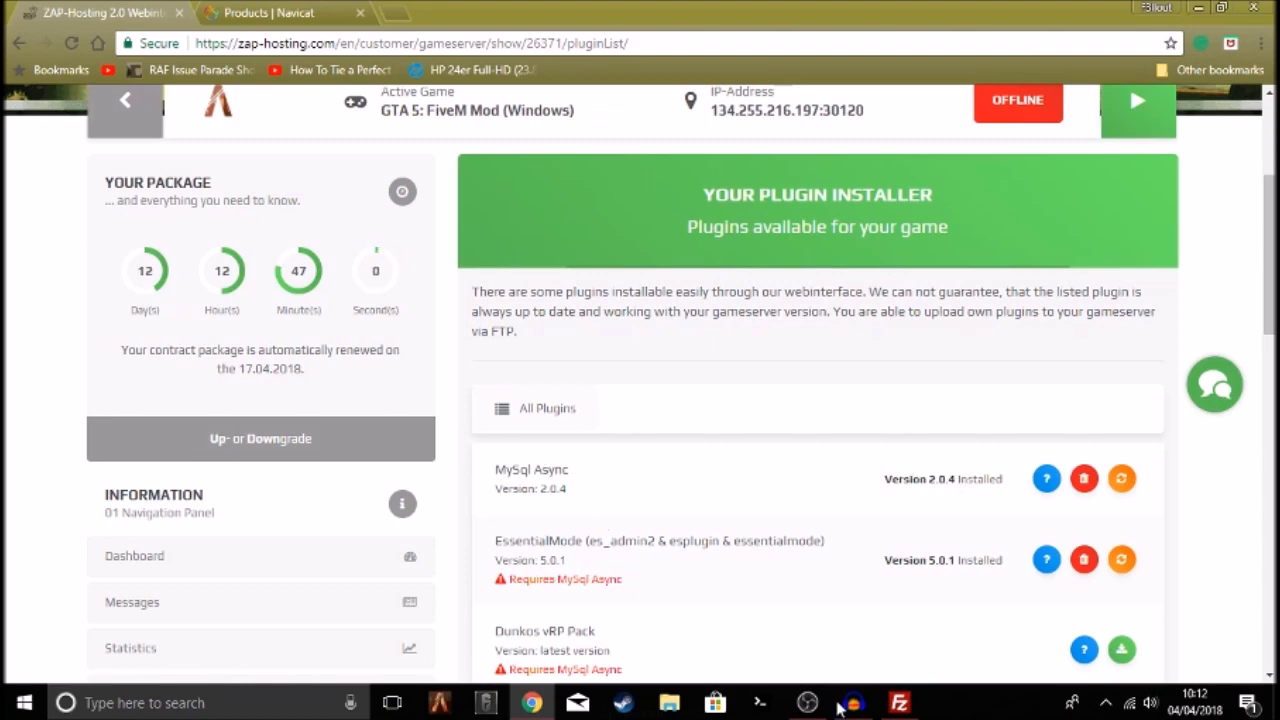
pyautogui.click(899, 702)
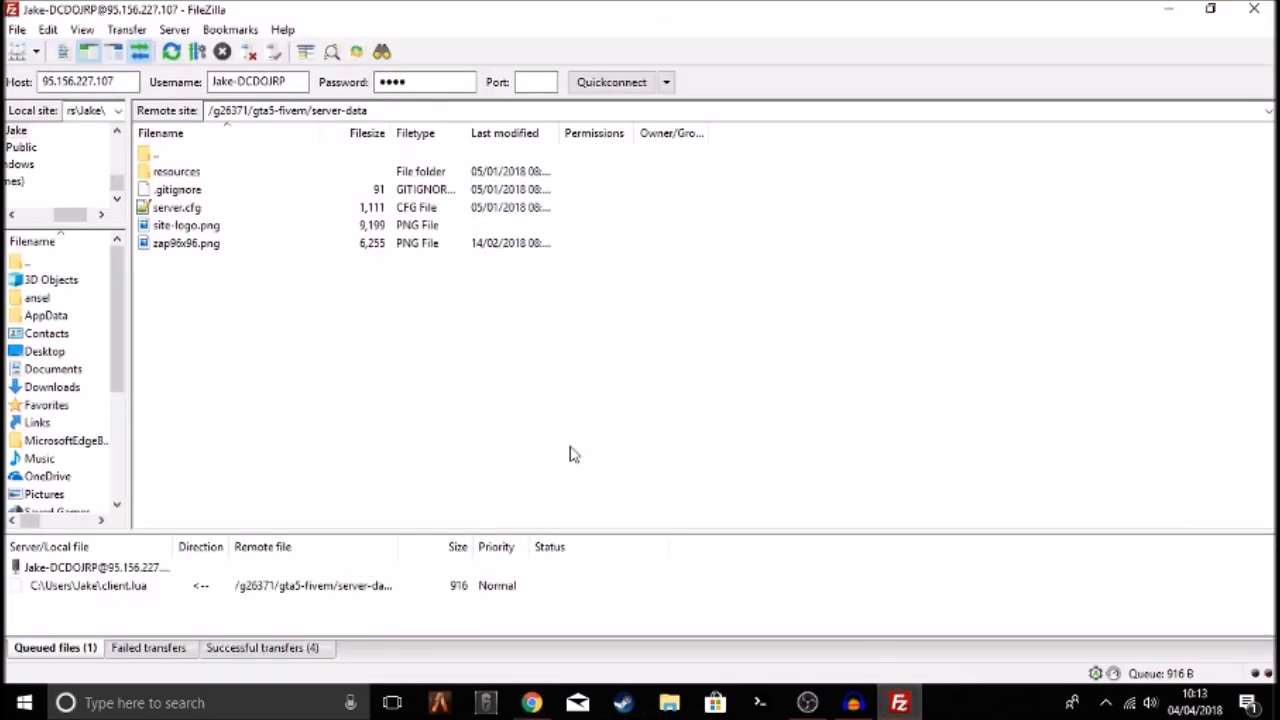
# Refresh server-data and reopen server.cfg via View/Edit, discarding the local copy
pyautogui.rightClick(199, 291)
pyautogui.click(284, 440)
pyautogui.rightClick(224, 326)
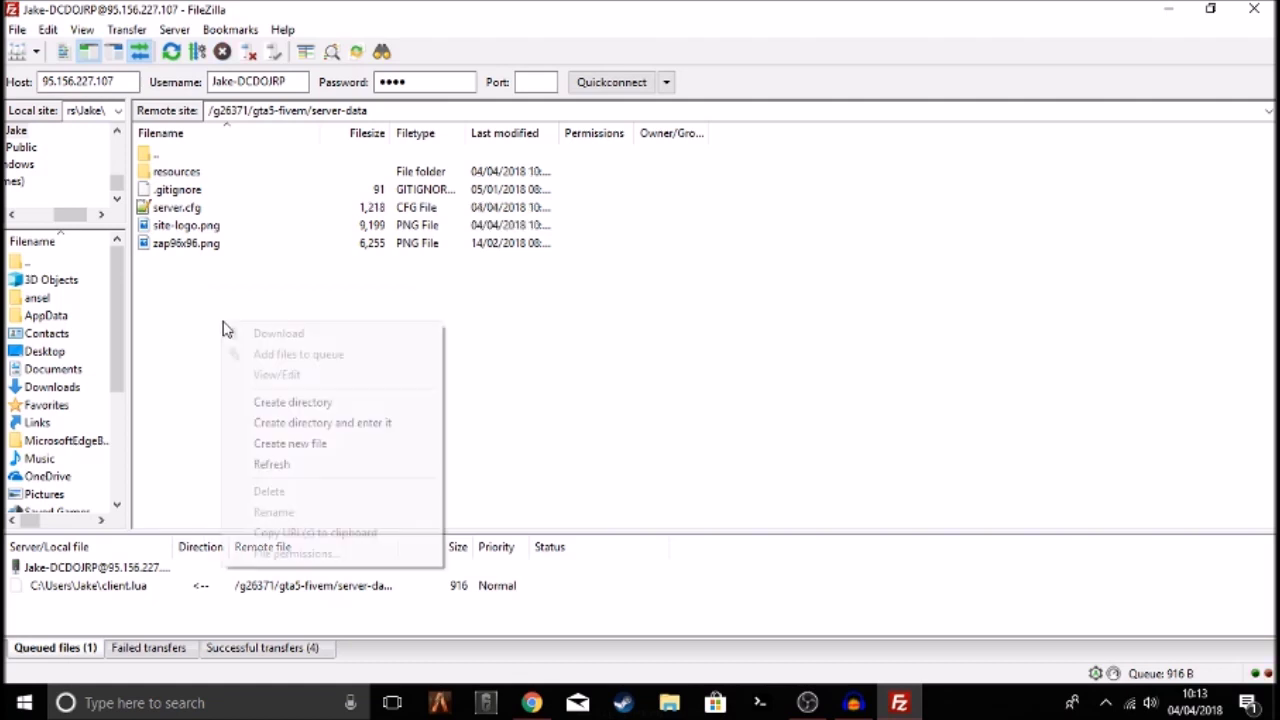
pyautogui.click(311, 465)
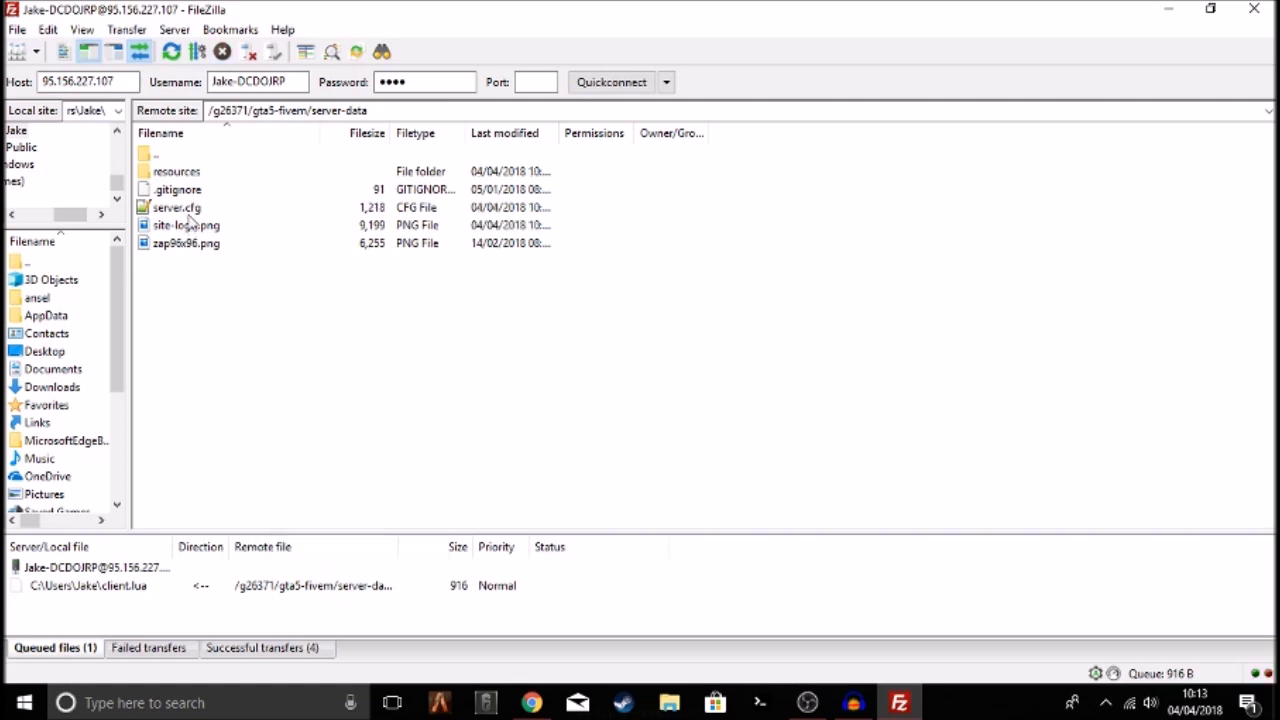
pyautogui.rightClick(188, 207)
pyautogui.click(251, 254)
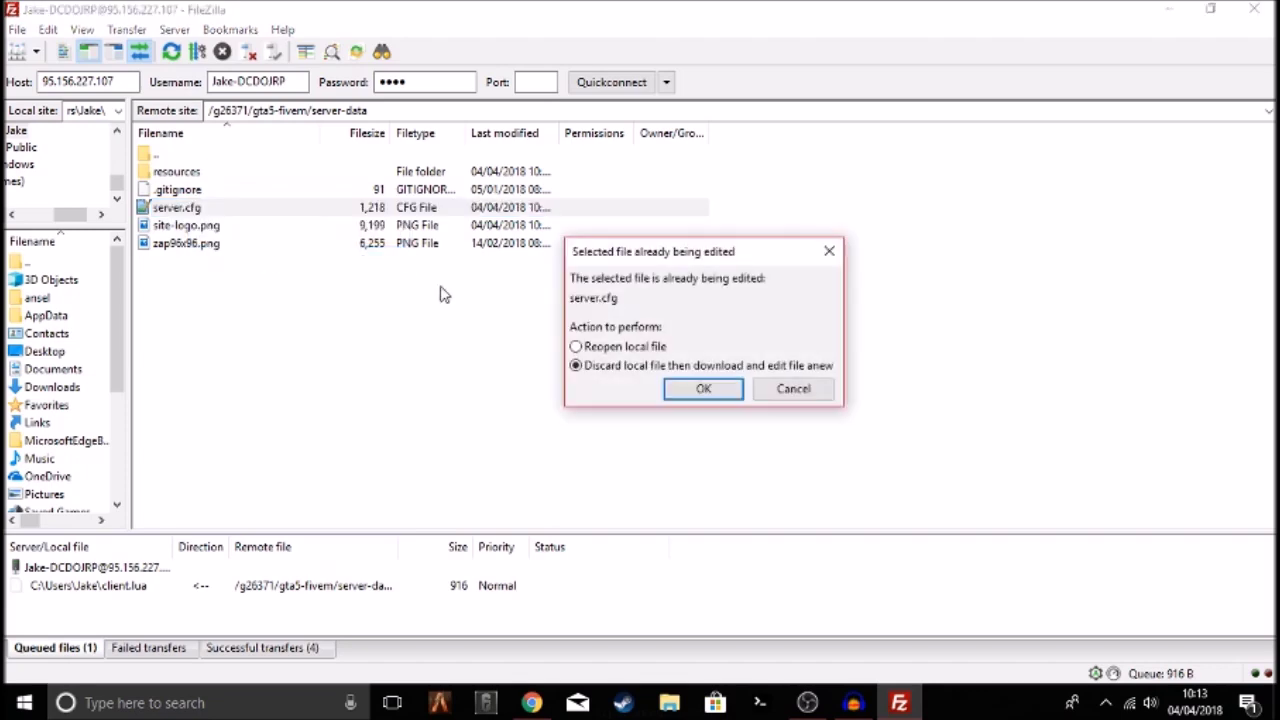
pyautogui.click(703, 389)
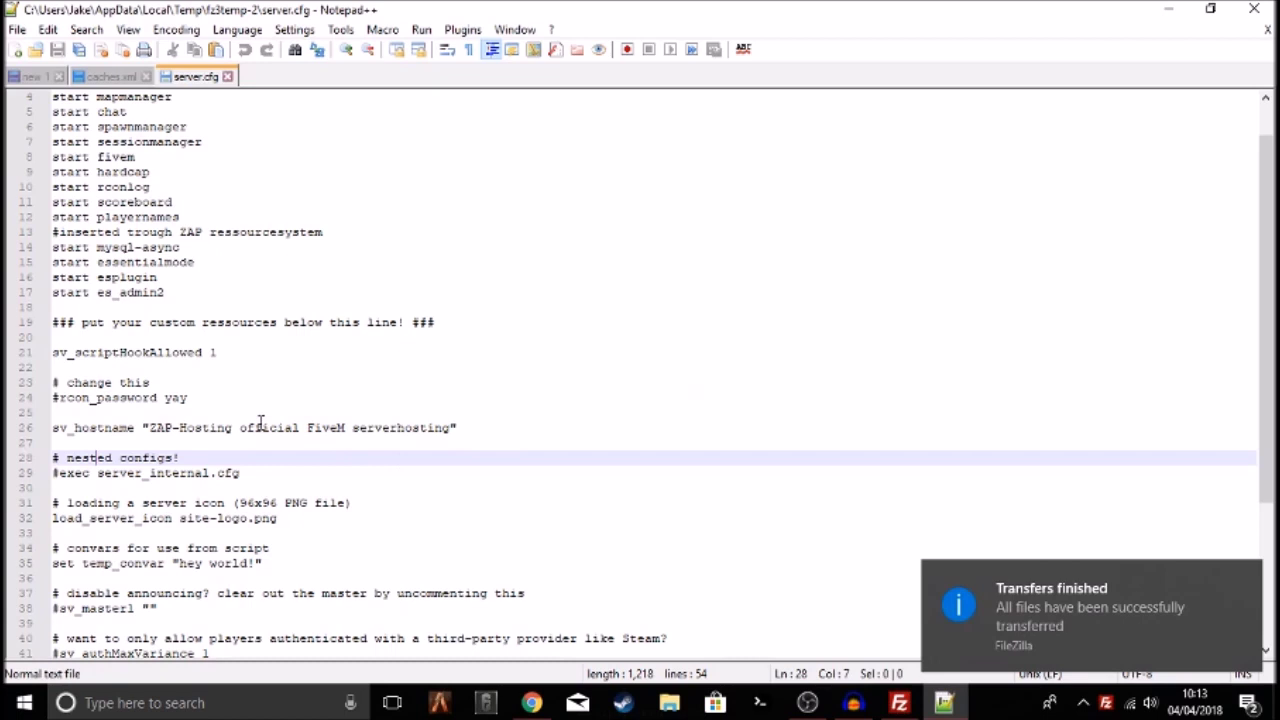
# Check that lines 14–17 start mysql-async, essentialmode, esplugin and es_admin2
pyautogui.scroll(1, 186, 360)
pyautogui.moveTo(97, 292); pyautogui.dragTo(208, 294)
pyautogui.doubleClick(218, 309)
pyautogui.doubleClick(200, 323)
pyautogui.doubleClick(198, 339)
pyautogui.click(205, 341)
pyautogui.moveTo(214, 340); pyautogui.dragTo(29, 294)
pyautogui.click(214, 323)
# Minimize Notepad++ and open the remote resources folder in FileZilla
pyautogui.rightClick(1110, 10)
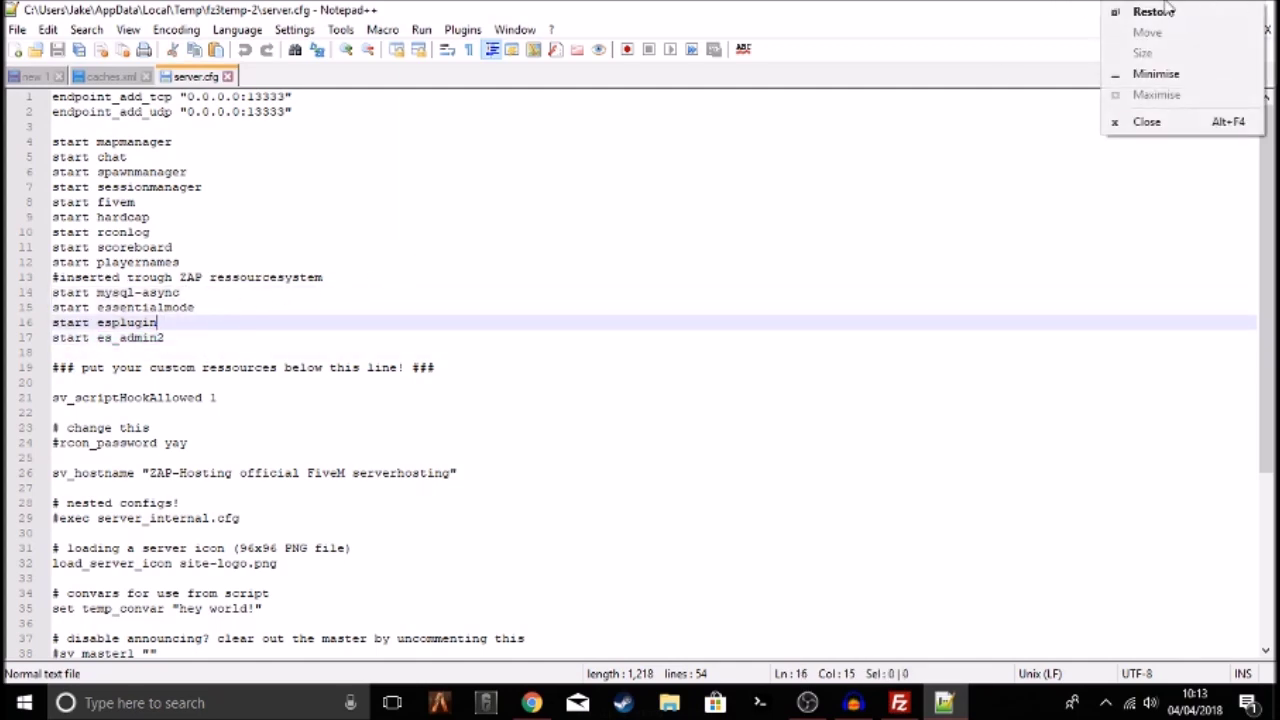
pyautogui.click(1150, 73)
pyautogui.doubleClick(195, 174)
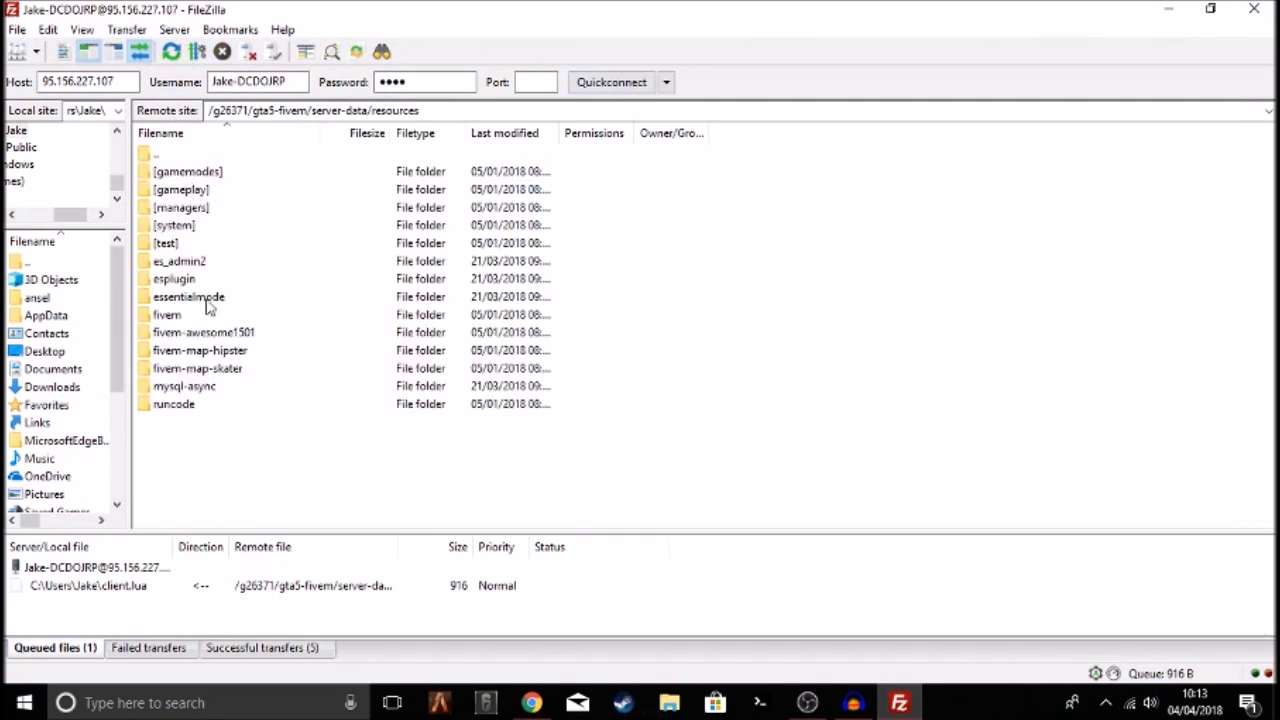
# Confirm the es_admin2, mysql-async, essentialmode and esplugin folders are present in resources
pyautogui.click(199, 263)
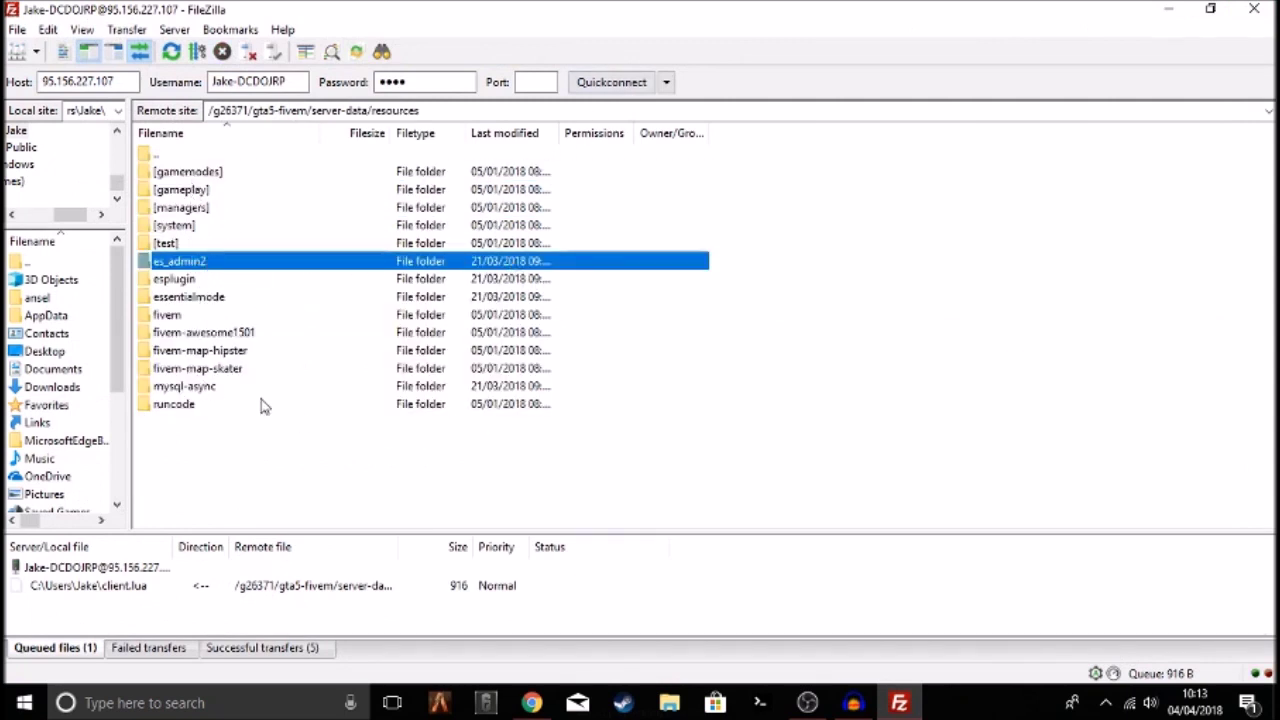
pyautogui.click(187, 390)
pyautogui.click(186, 299)
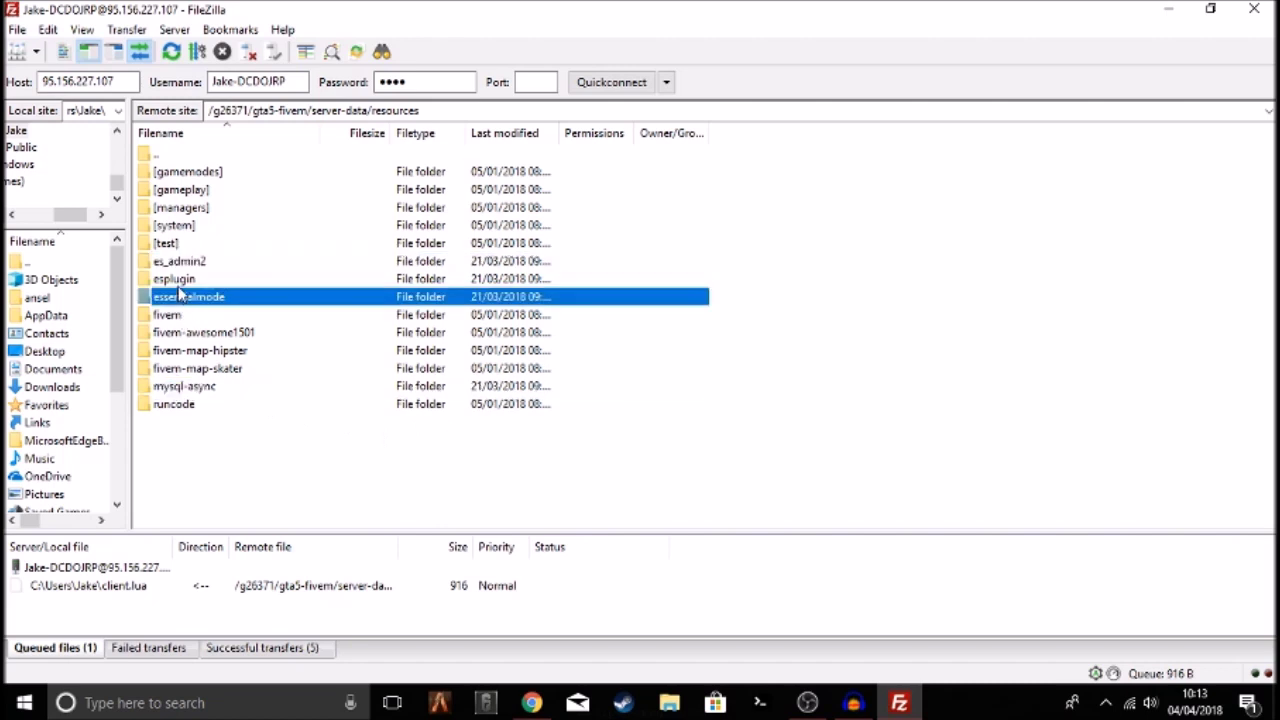
pyautogui.click(179, 280)
pyautogui.click(182, 263)
pyautogui.click(252, 476)
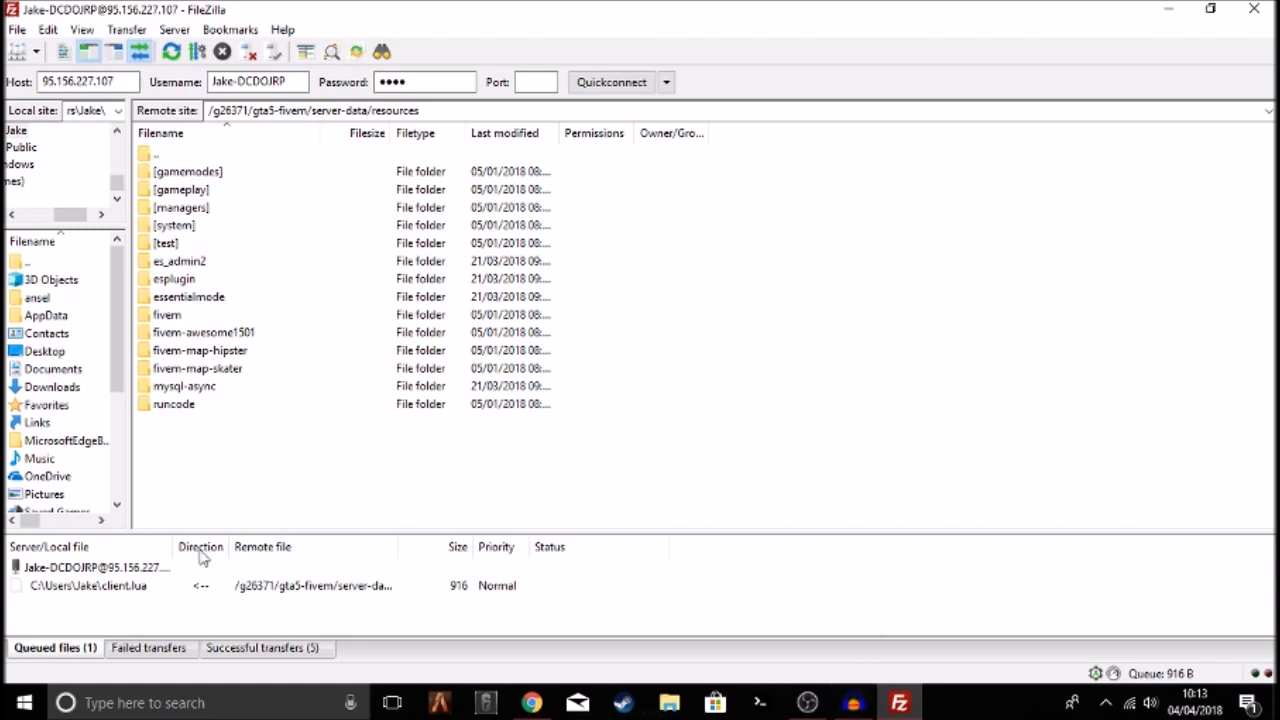
pyautogui.moveTo(260, 478); pyautogui.dragTo(225, 8)
pyautogui.click(268, 478)
pyautogui.moveTo(202, 465); pyautogui.dragTo(85, 6)
pyautogui.click(320, 467)
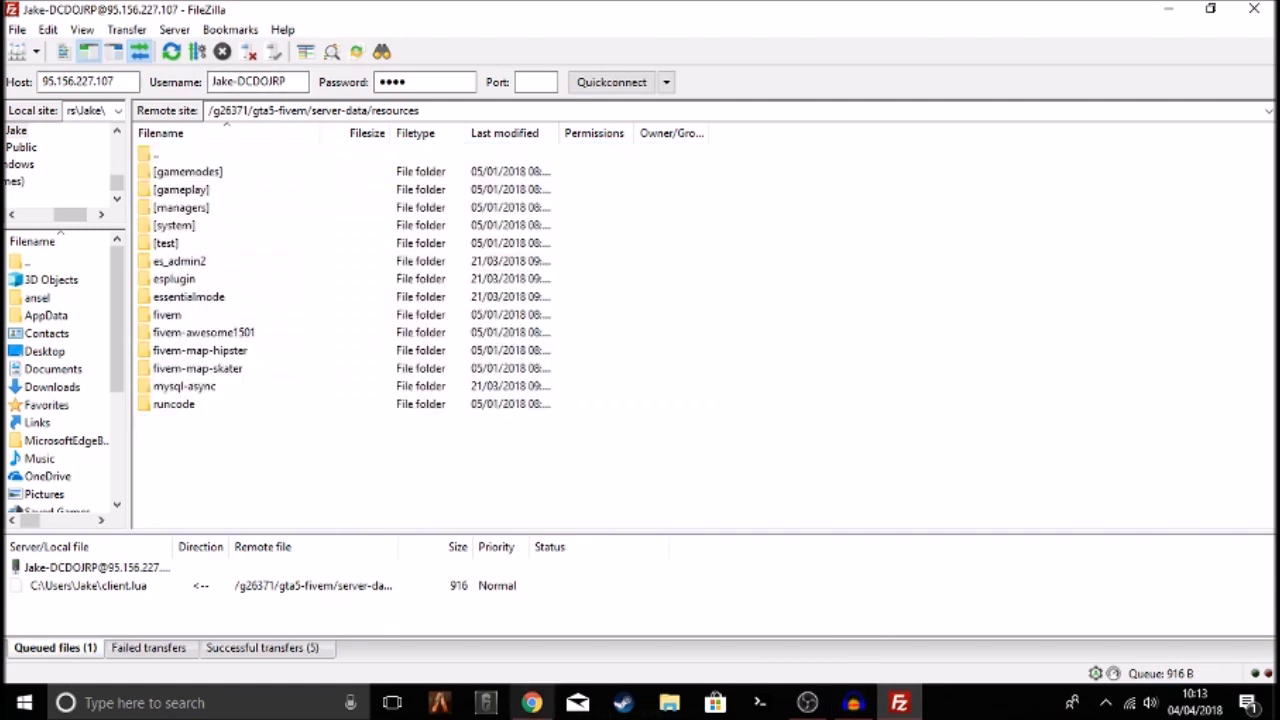
# Start the FiveM game server from ZAP-Hosting and bring up the FiveM client
pyautogui.click(531, 703)
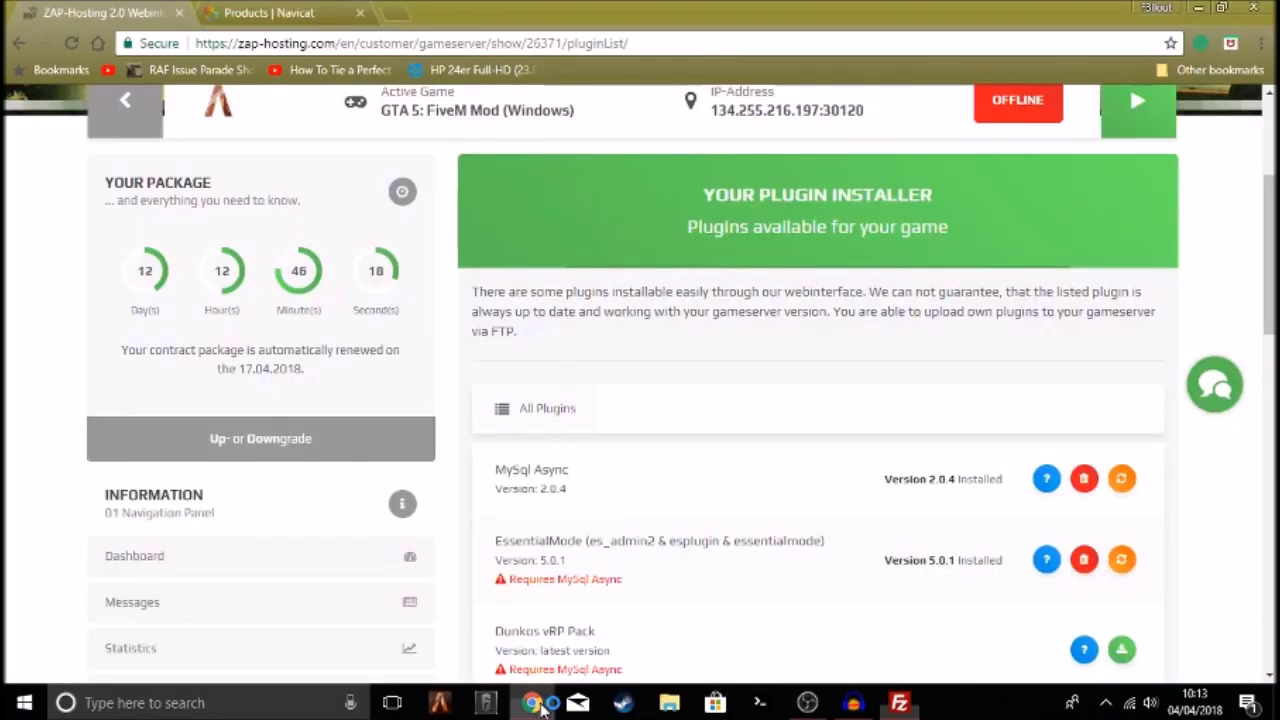
pyautogui.click(1140, 120)
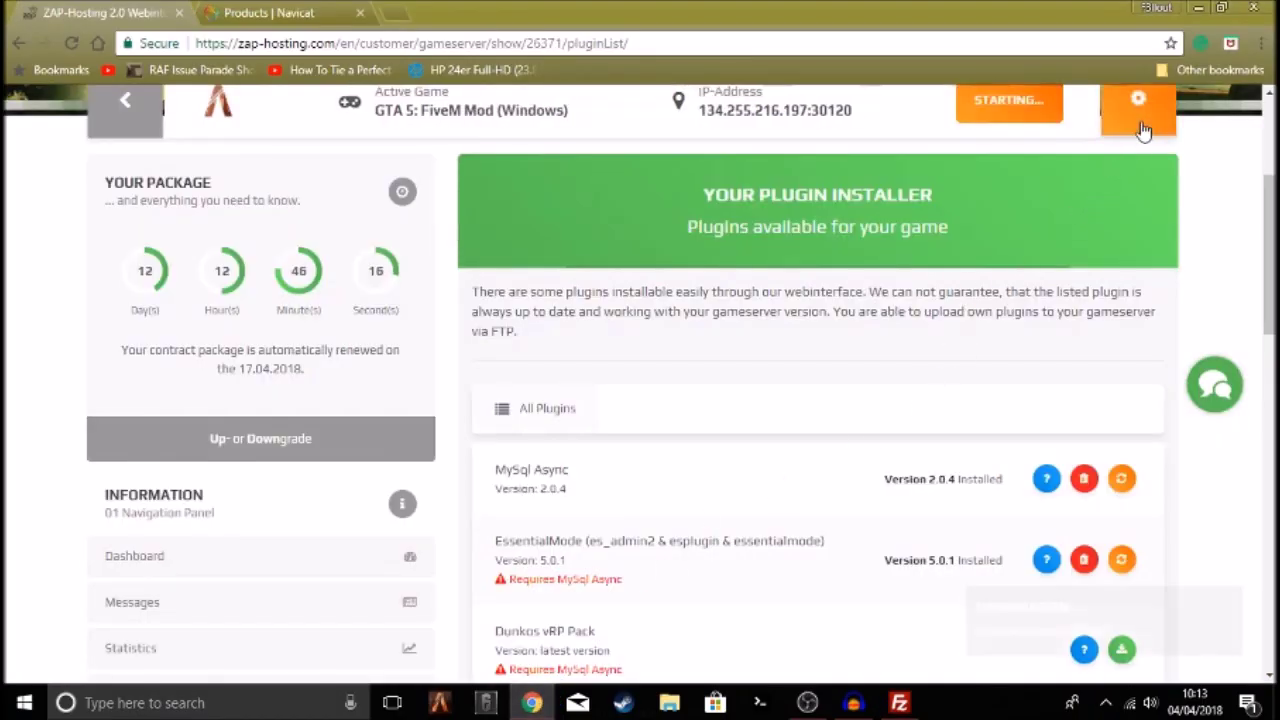
pyautogui.click(486, 703)
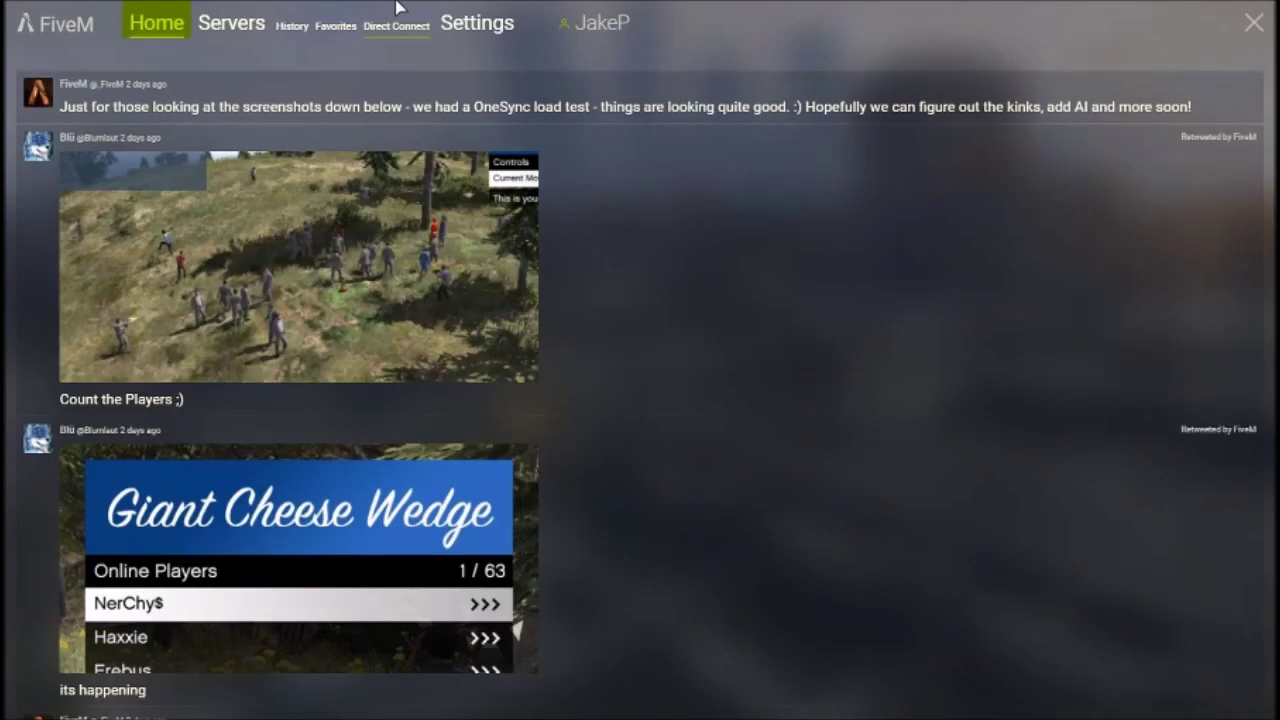
# Direct-connect to 134.255.216.197:30120, which reports the server cannot be found, then return to Chrome
pyautogui.click(397, 8)
pyautogui.moveTo(283, 96); pyautogui.dragTo(56, 76)
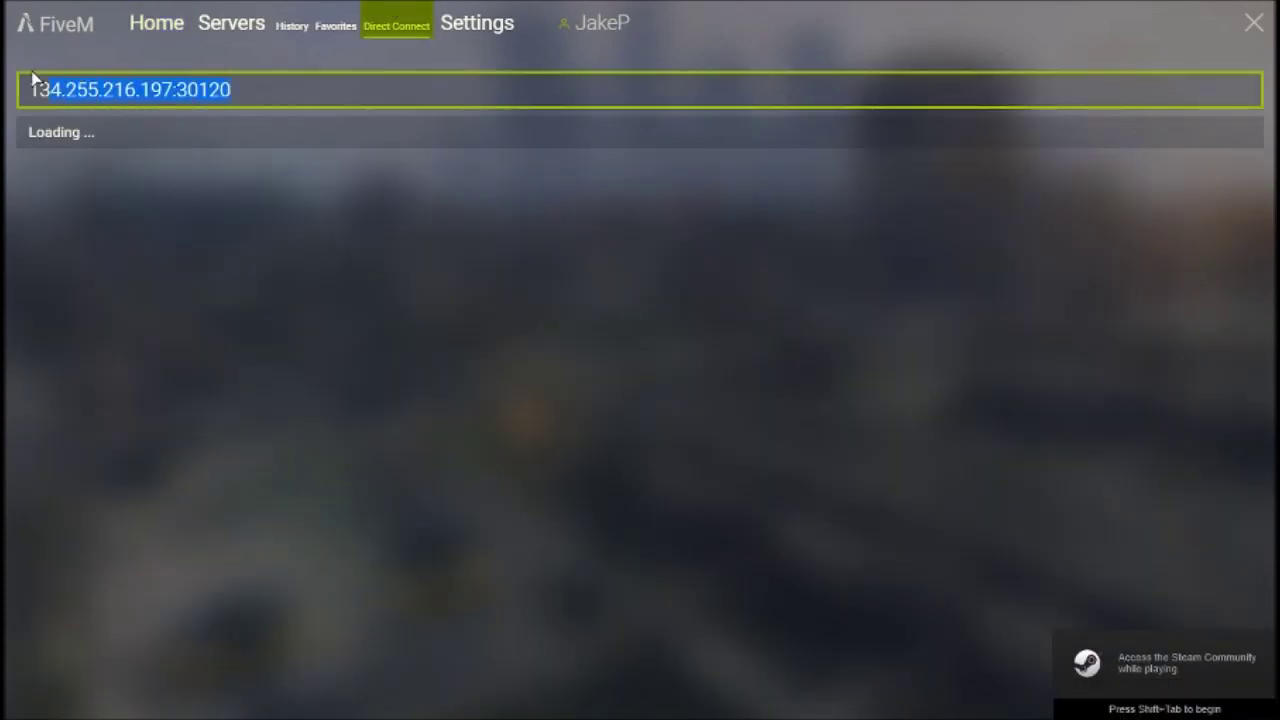
pyautogui.click(375, 91)
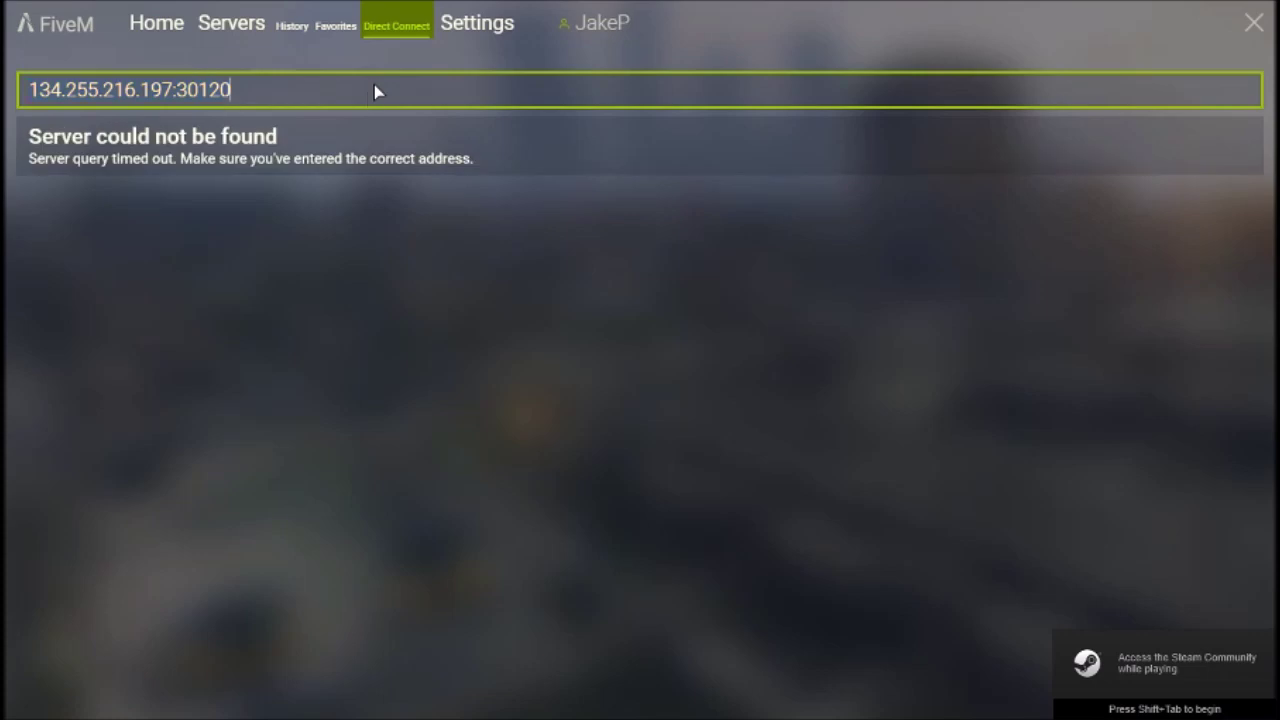
pyautogui.hotkey('alt', 'Tab')
pyautogui.scroll(3, 1047, 326)
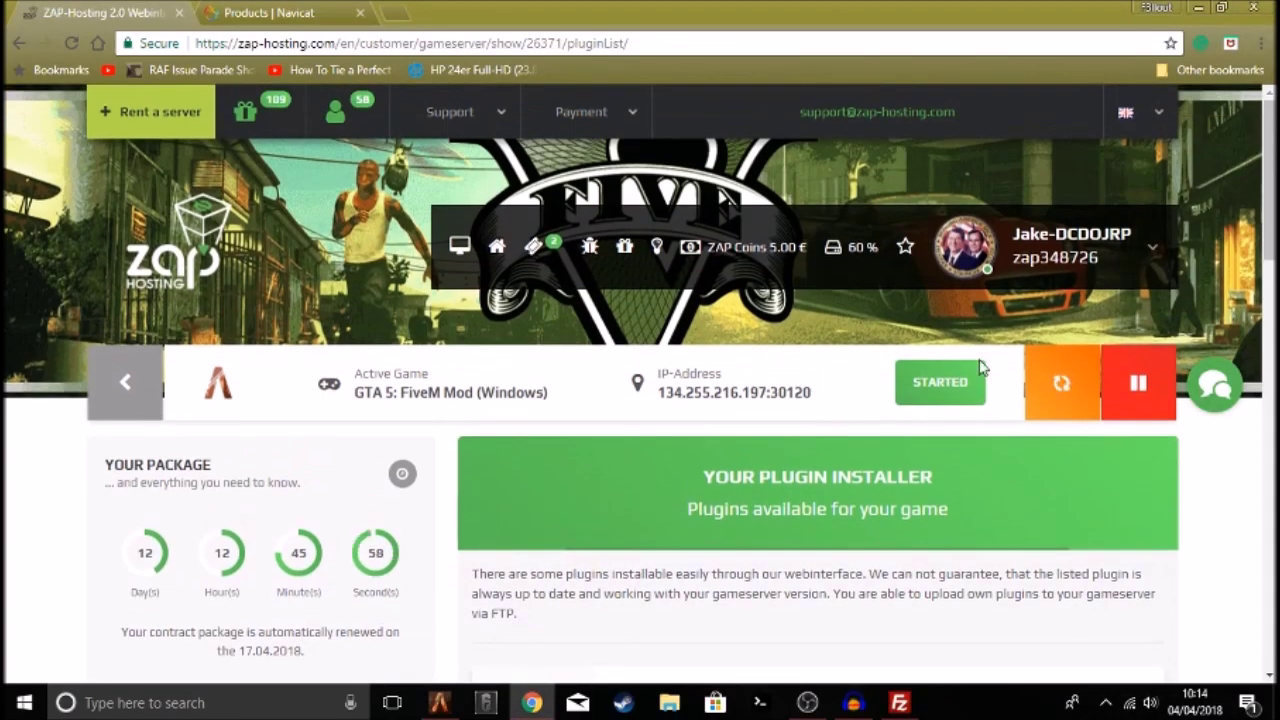
# Check the ZAP-Hosting page until the gameserver reads ONLINE, then switch back to FiveM
pyautogui.scroll(-3, 960, 366)
pyautogui.scroll(-3, 980, 368)
pyautogui.scroll(5, 980, 366)
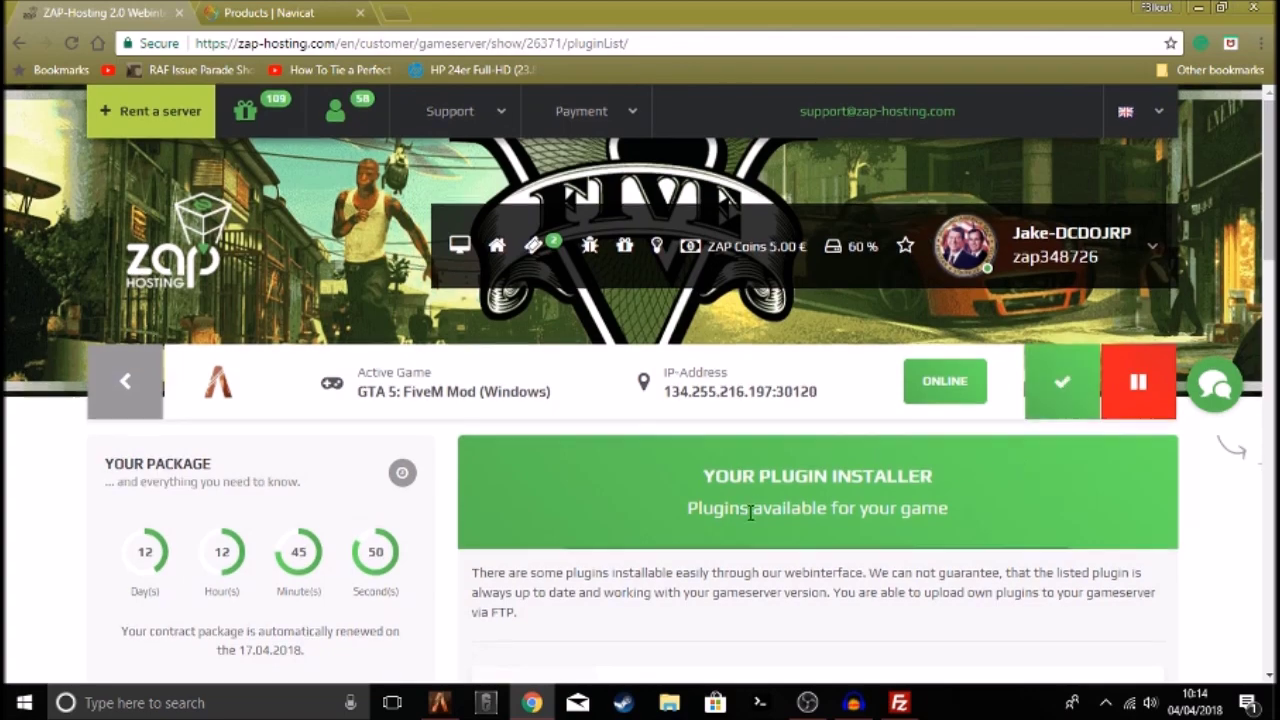
pyautogui.scroll(-2, 760, 570)
pyautogui.click(440, 703)
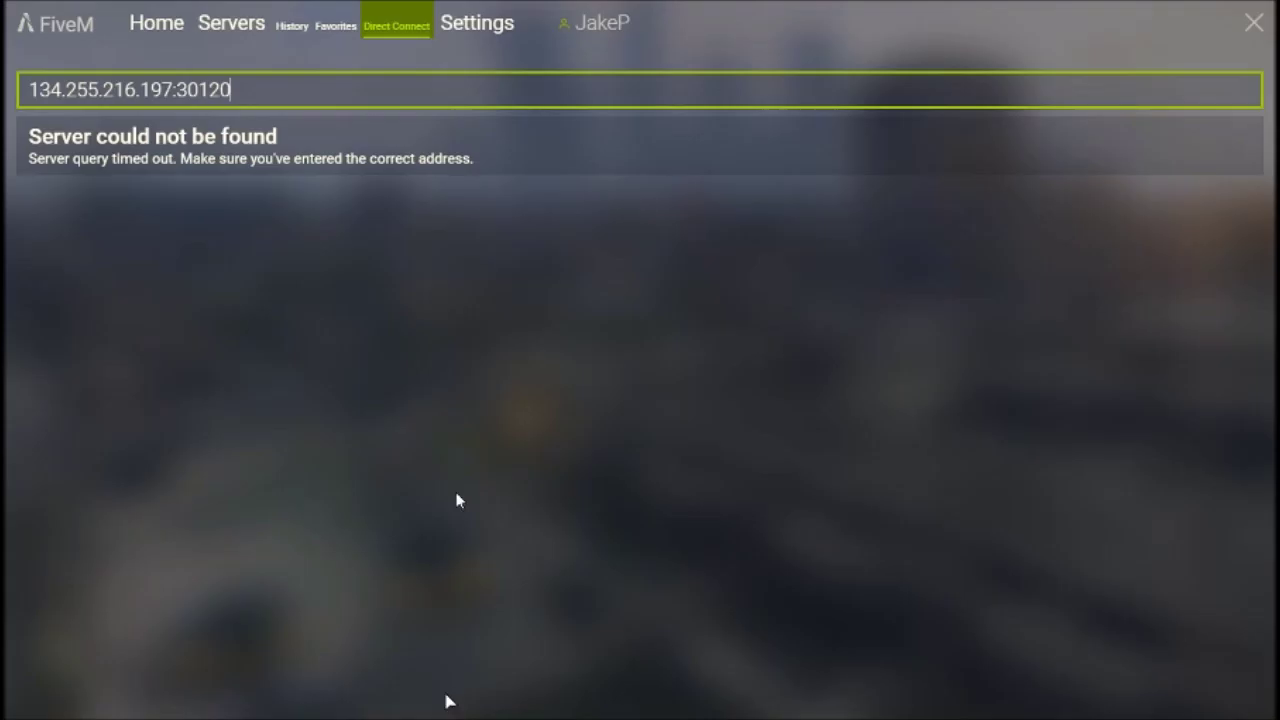
# Re-query 134.255.216.197:30120 and join the FiveM Tutorial Redefinition Defined server
pyautogui.click(336, 27)
pyautogui.click(398, 27)
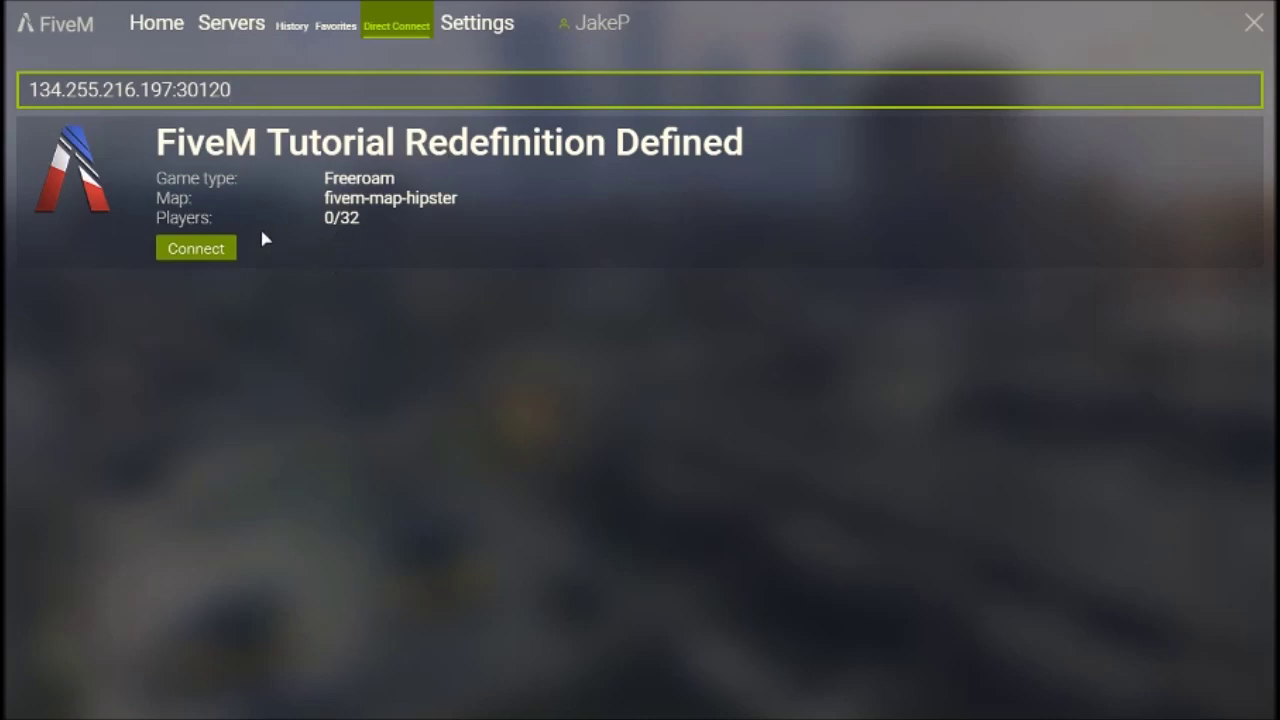
pyautogui.click(194, 250)
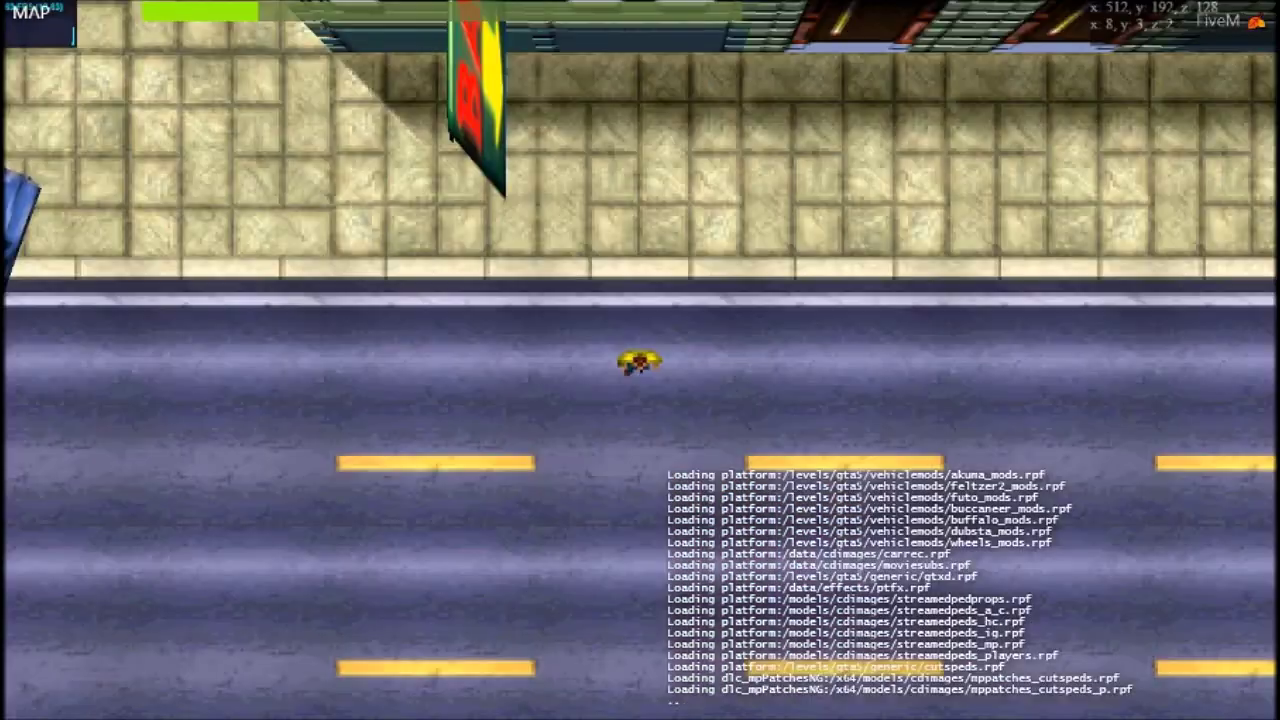
# Walk the character and enter /admin in chat, which reports Level 0, group user
pyautogui.press('a')
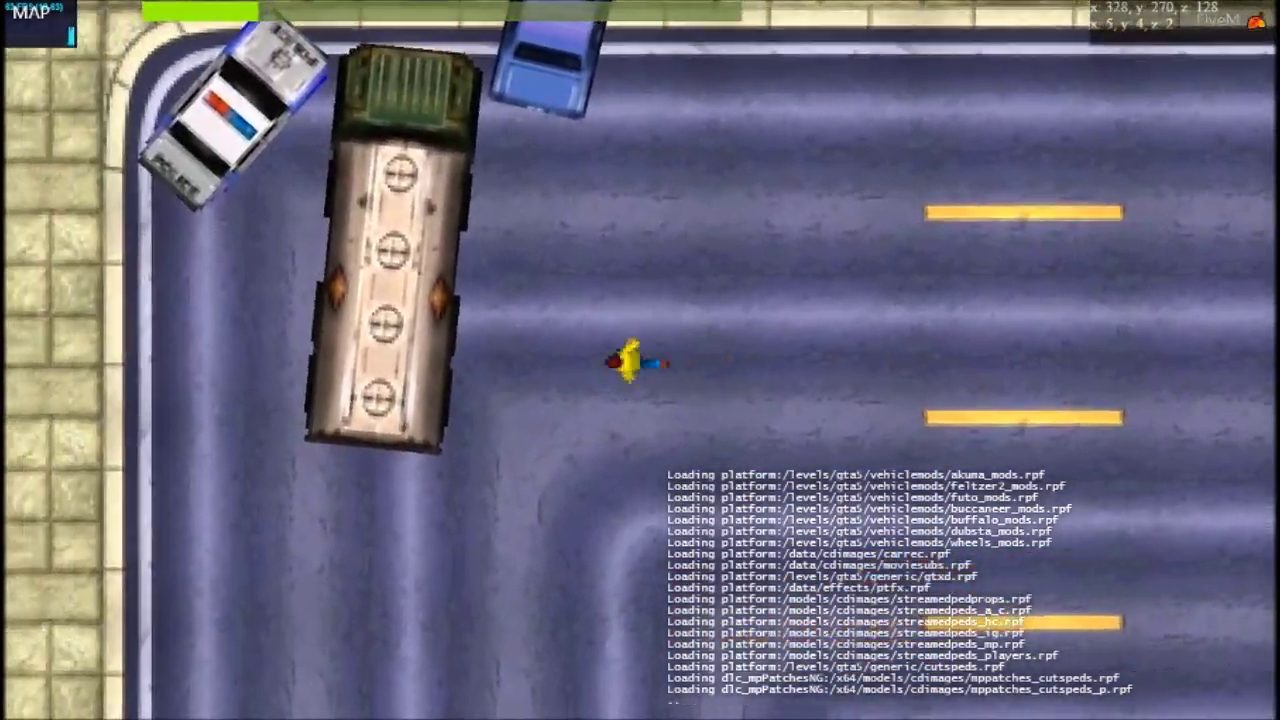
pyautogui.press('s')
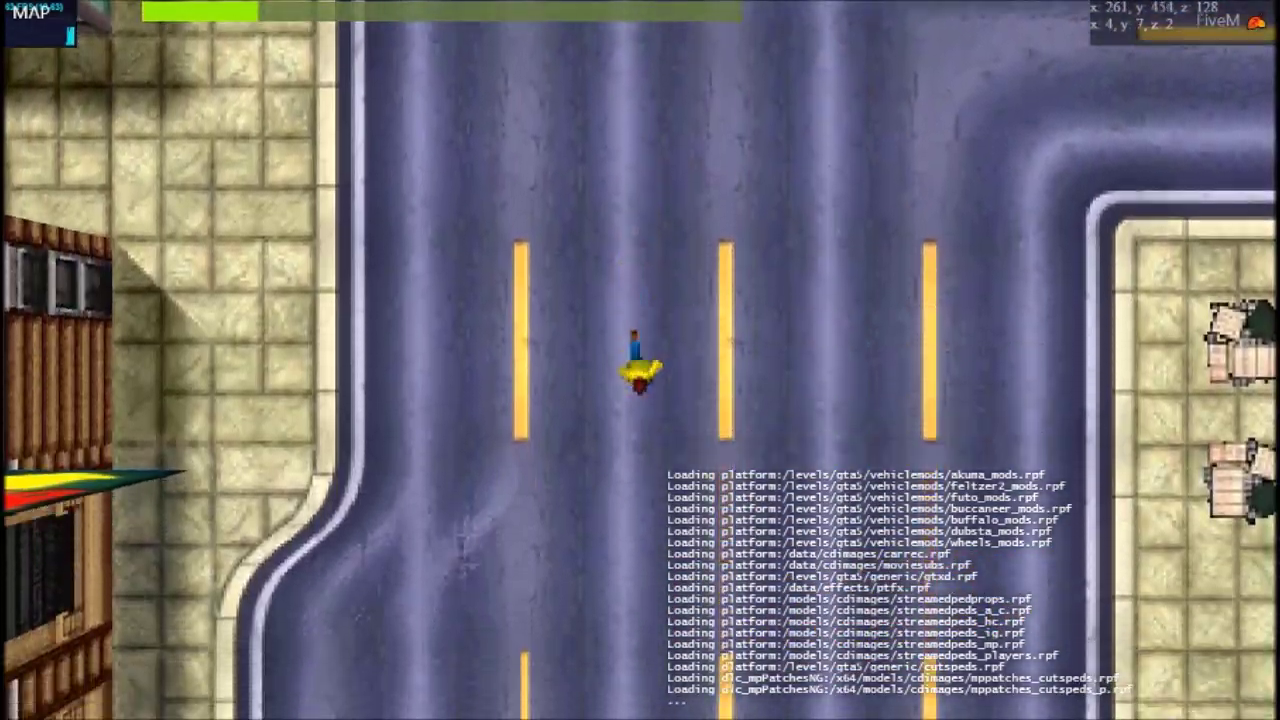
pyautogui.press('s')
pyautogui.press('s')
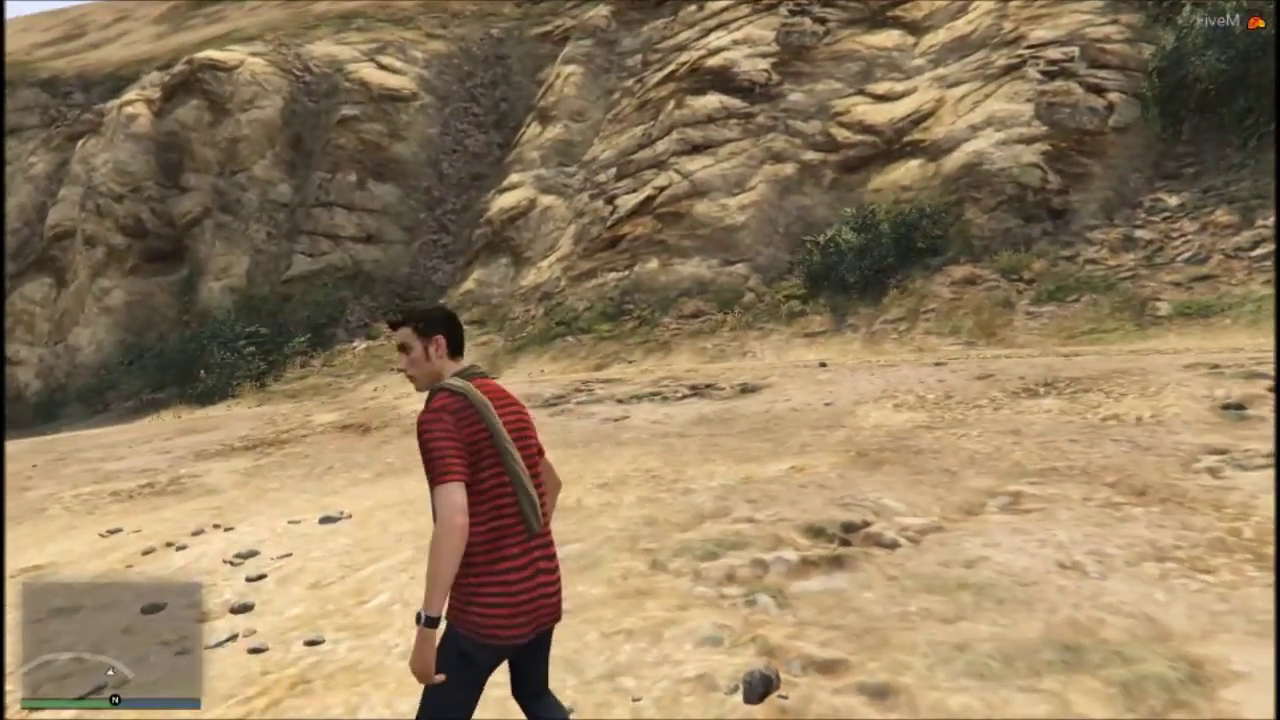
pyautogui.write('t')
pyautogui.write('/')
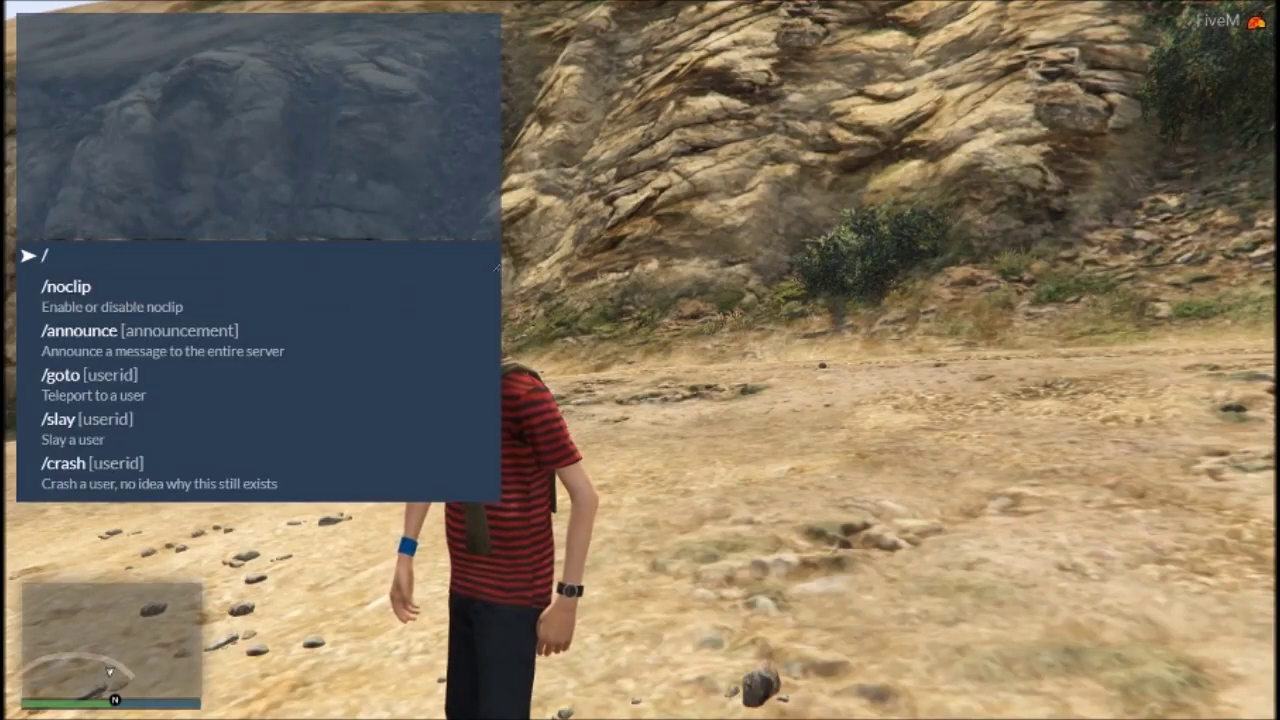
pyautogui.write('admin')
pyautogui.press('Return')
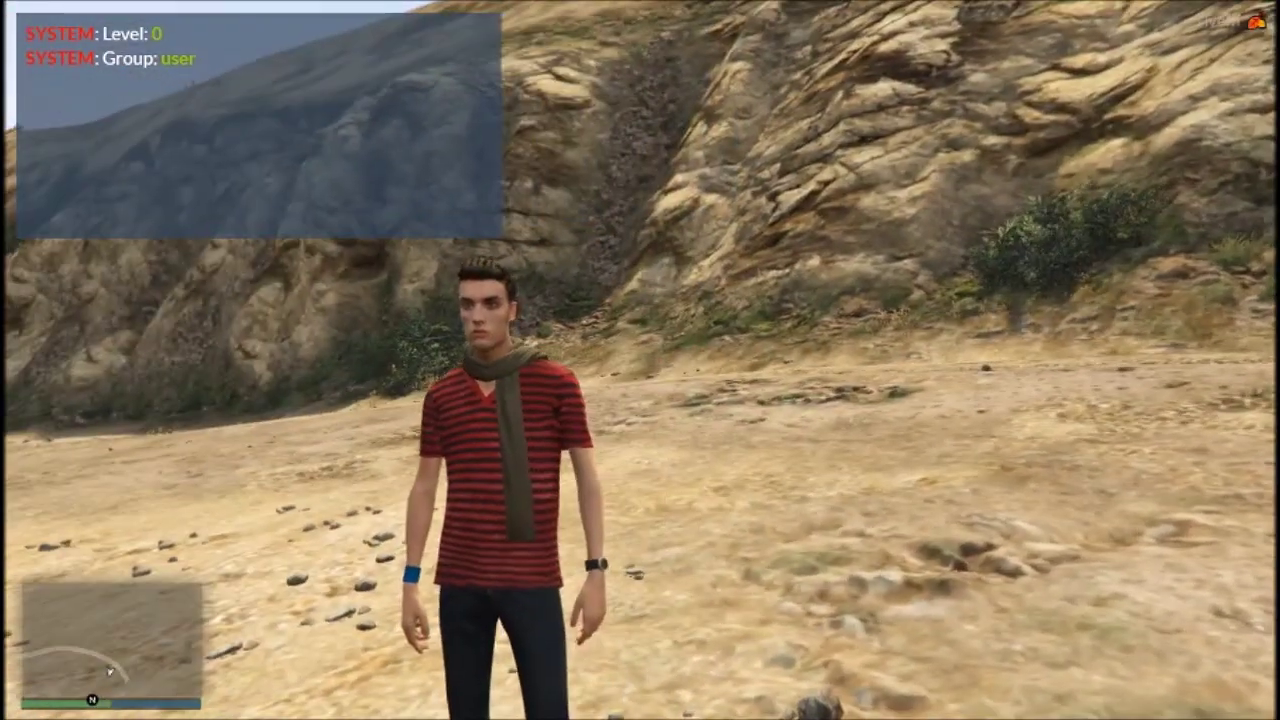
# Disconnect from the server via the pause menu's GAME section
pyautogui.press('w')
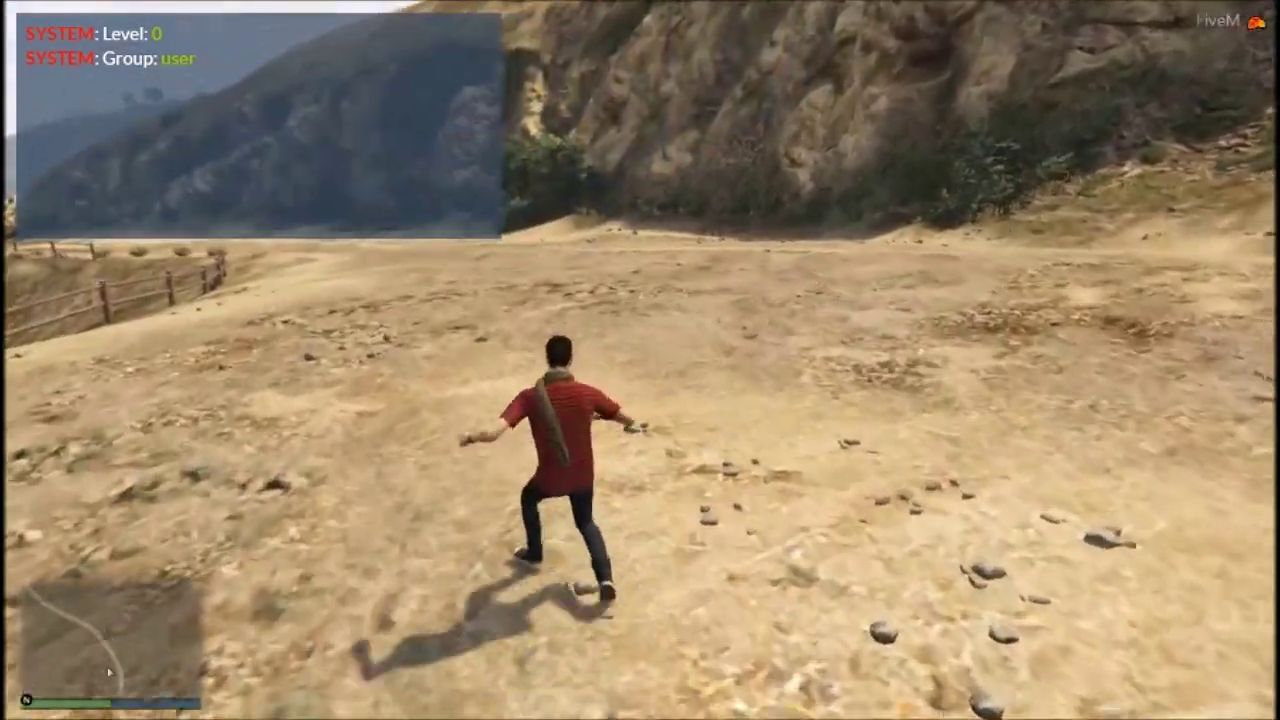
pyautogui.press('Escape')
pyautogui.press('q')
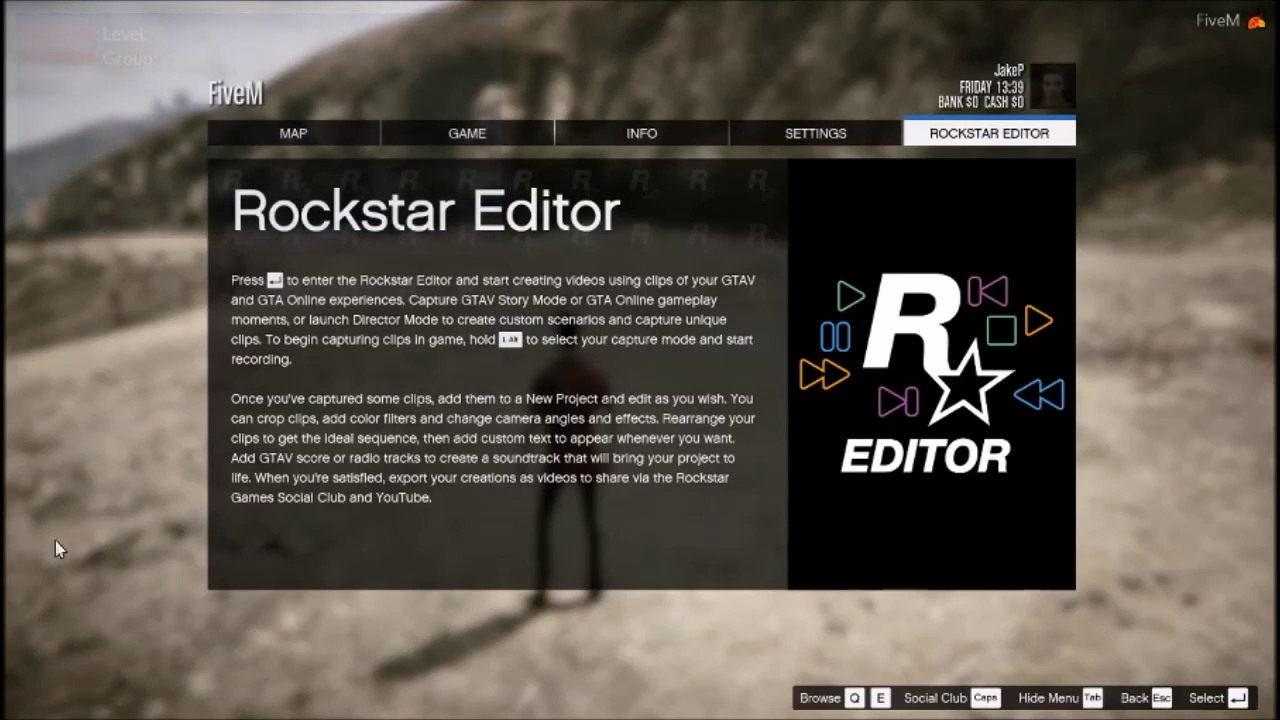
pyautogui.press('e')
pyautogui.press('e')
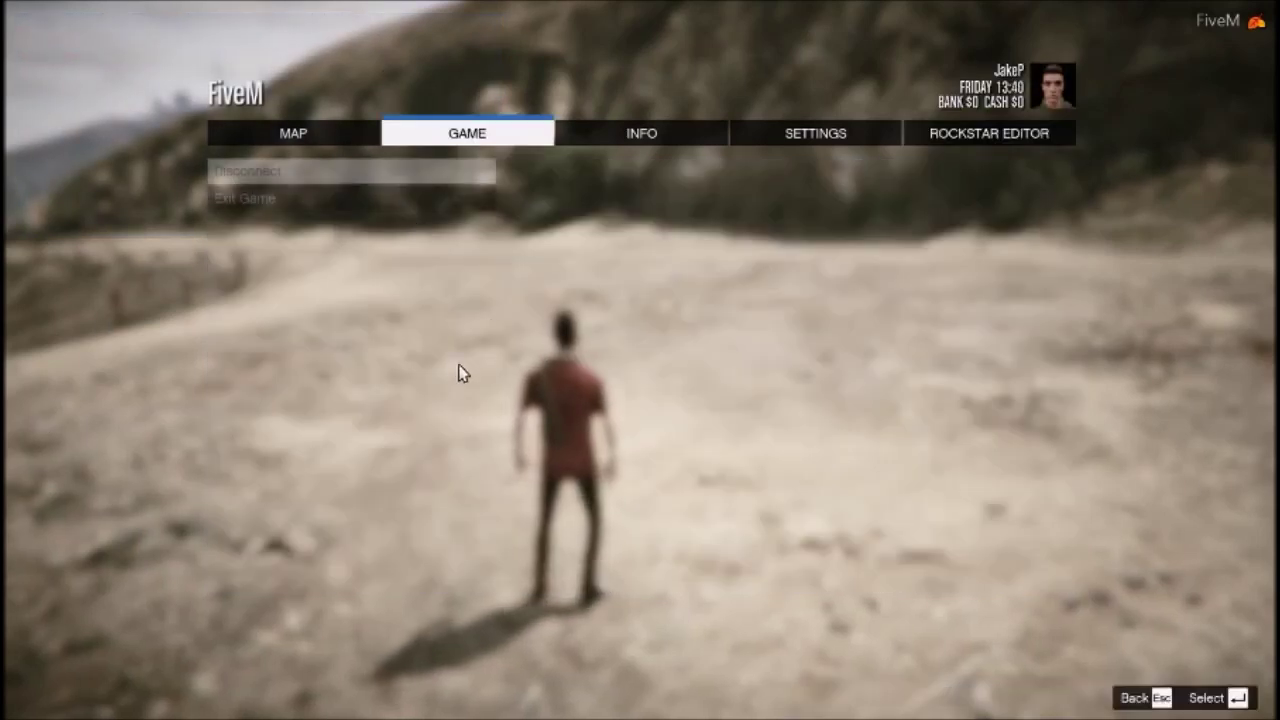
pyautogui.click(258, 200)
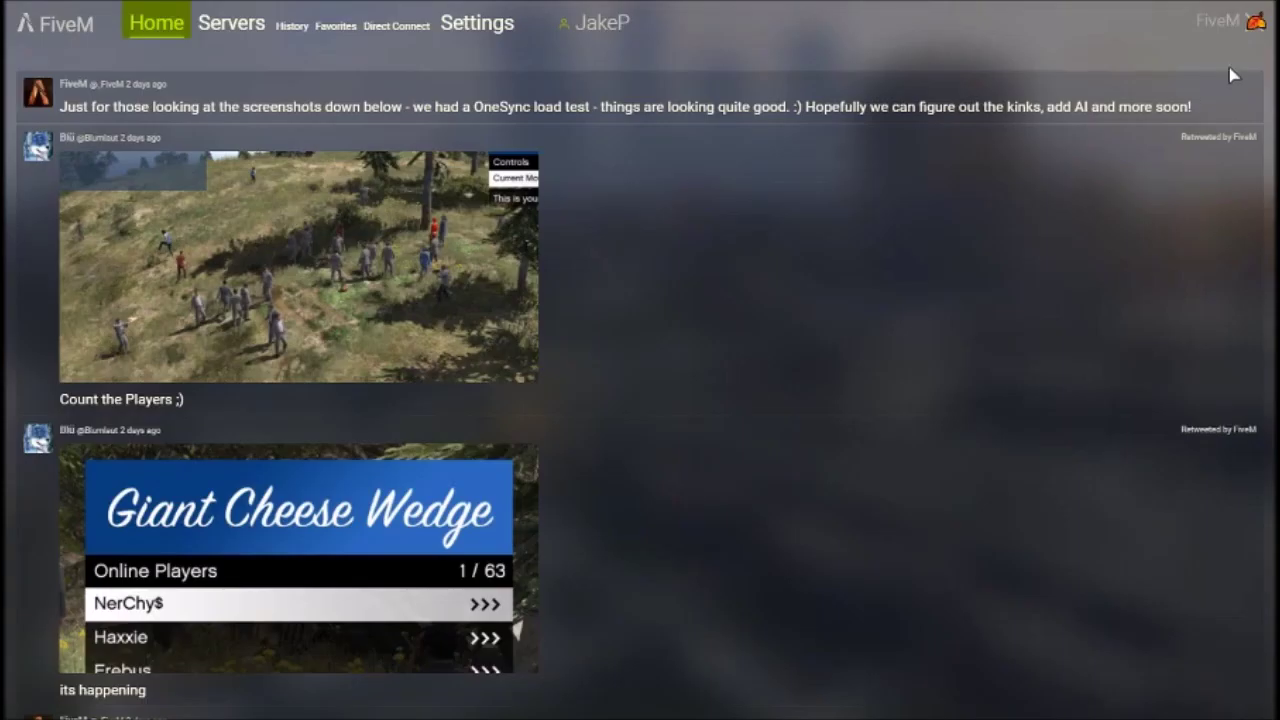
# End the FiveM (2) task in Task Manager
pyautogui.press('super')
pyautogui.hotkey('ctrl', 'shift', 'Escape')
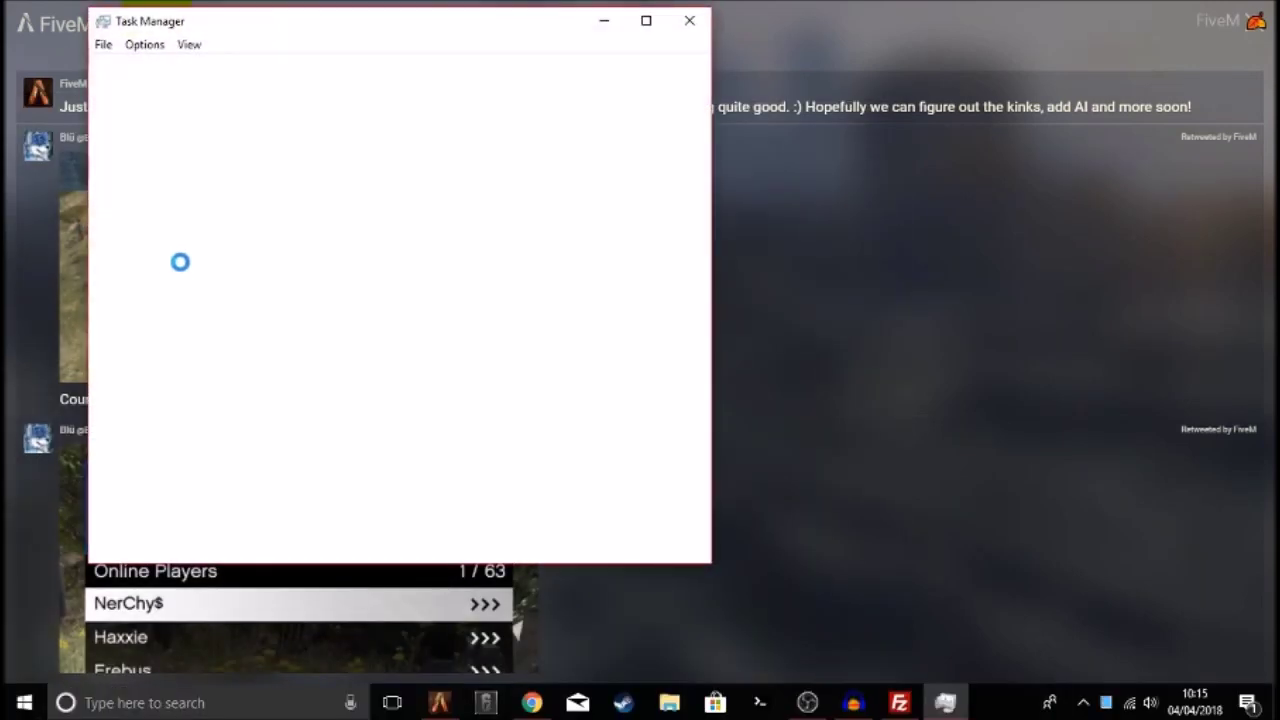
pyautogui.click(145, 234)
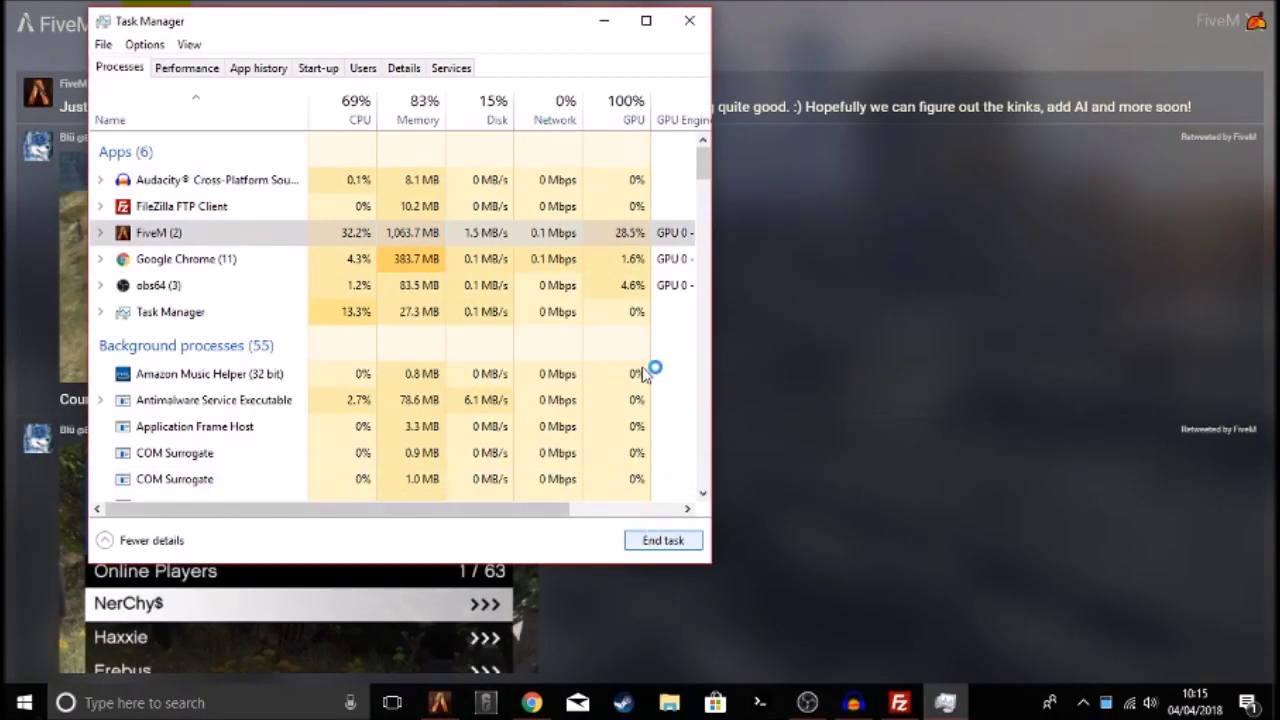
pyautogui.click(655, 543)
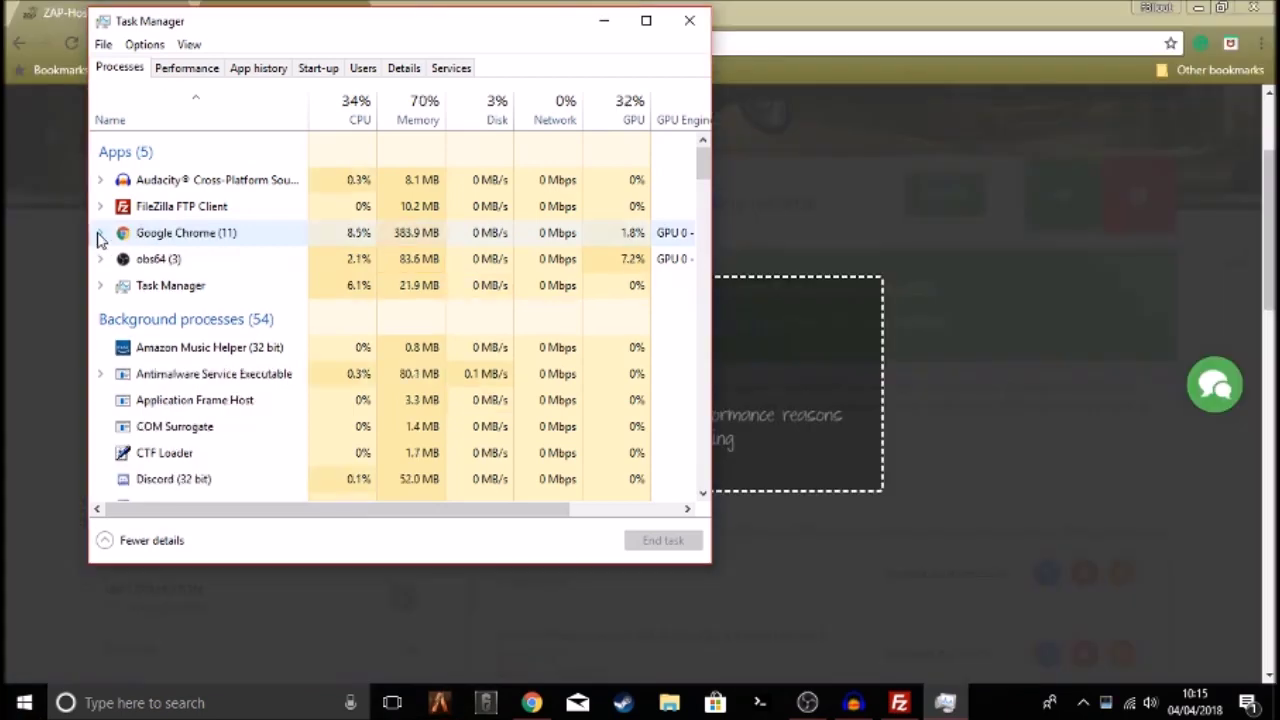
# Close Task Manager and open the server's Databases page under Tools in ZAP-Hosting
pyautogui.click(689, 20)
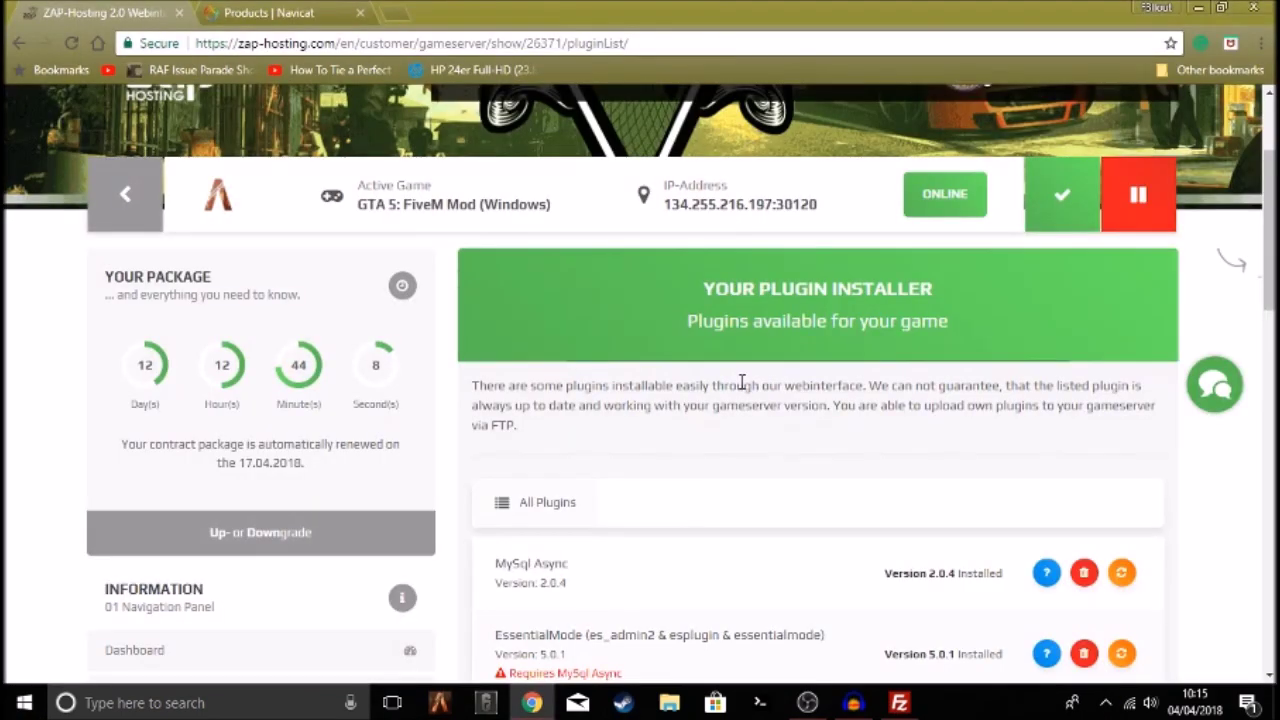
pyautogui.moveTo(567, 385); pyautogui.dragTo(792, 390)
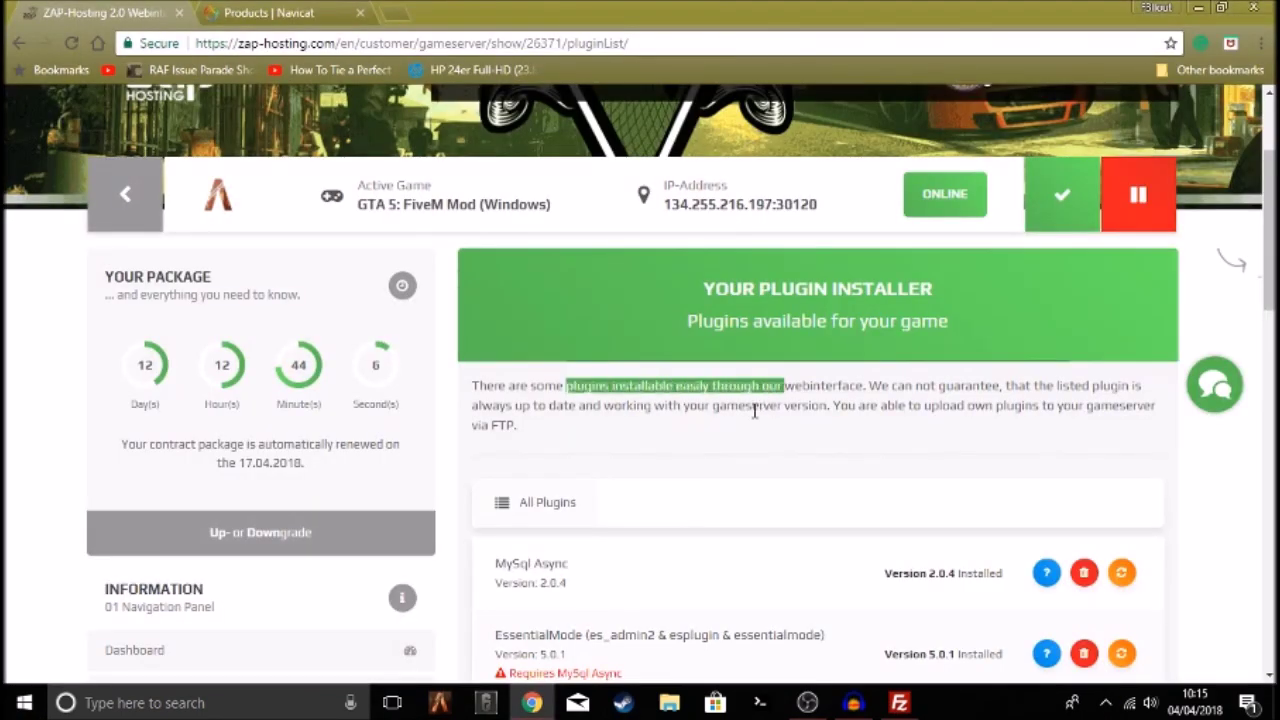
pyautogui.scroll(-2, 754, 410)
pyautogui.scroll(-3, 243, 429)
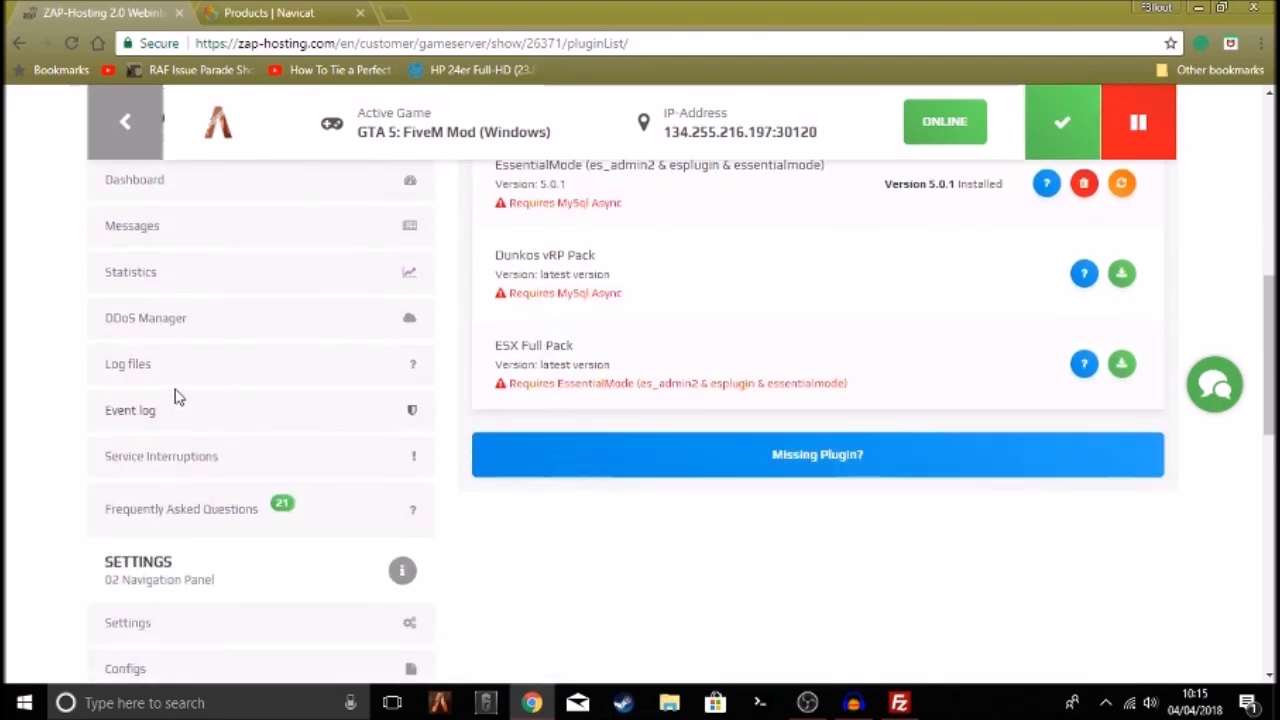
pyautogui.scroll(-3, 130, 566)
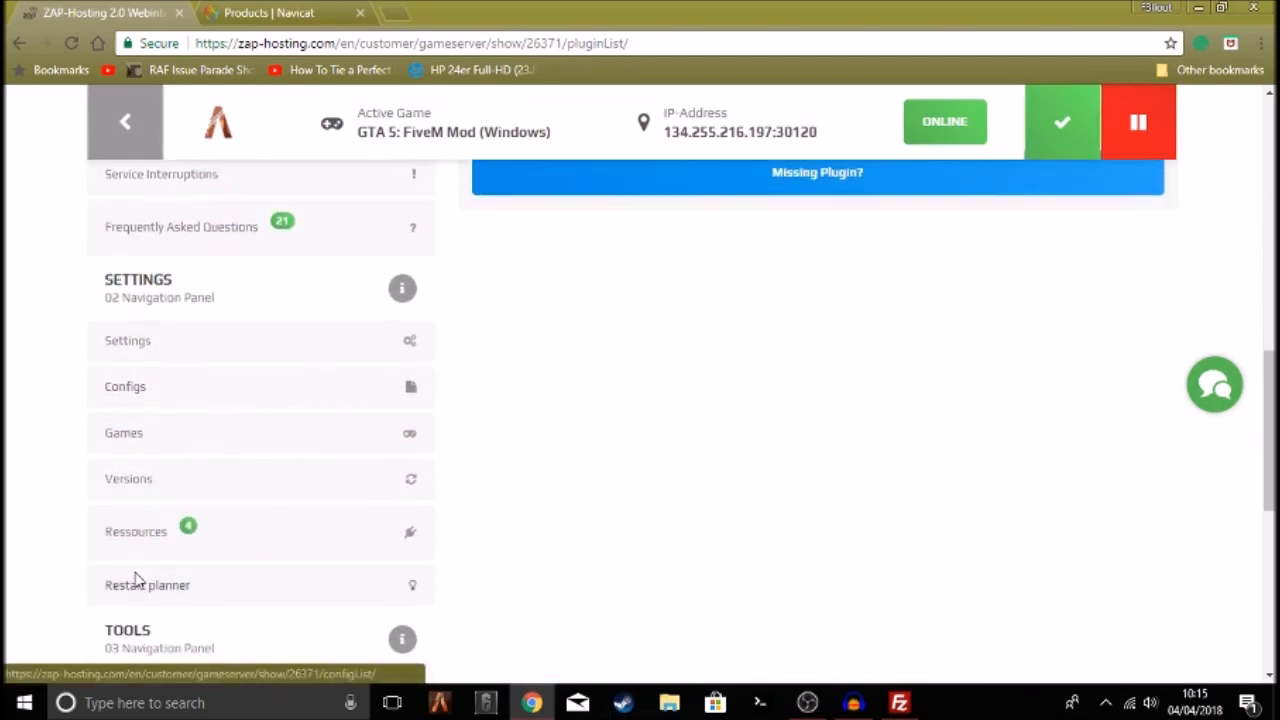
pyautogui.scroll(-2, 137, 580)
pyautogui.scroll(-1, 130, 540)
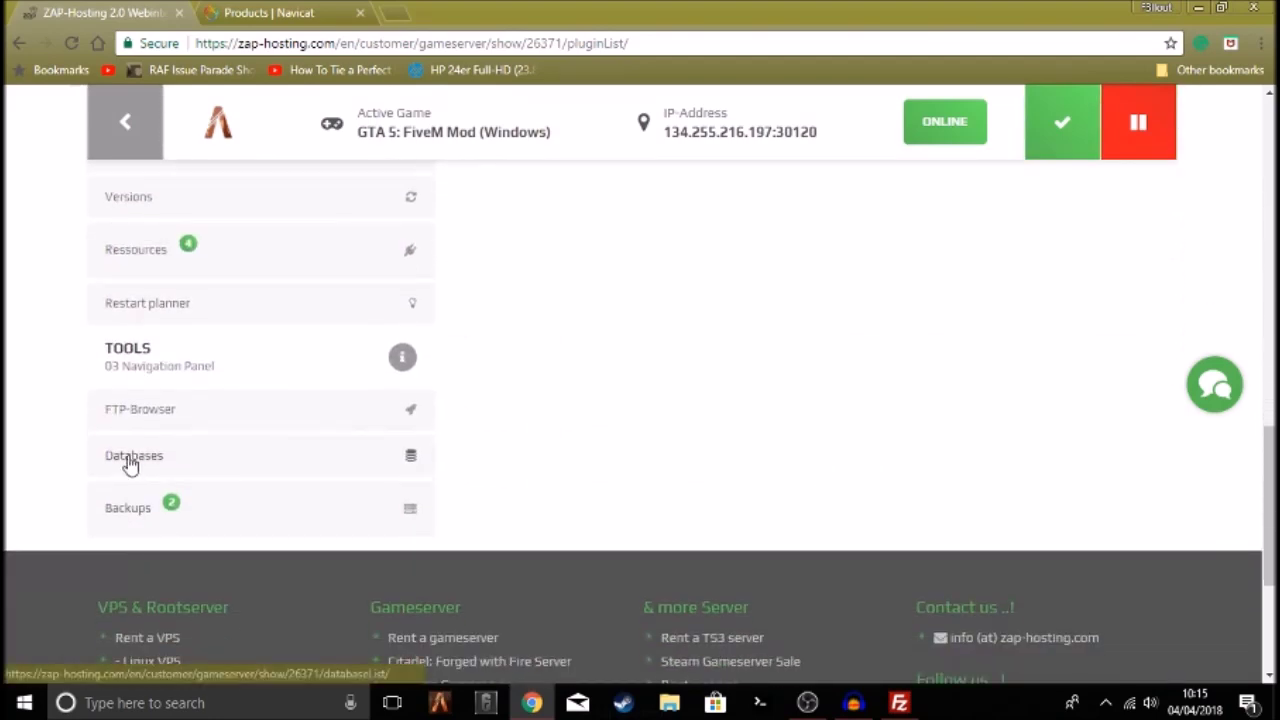
pyautogui.click(130, 463)
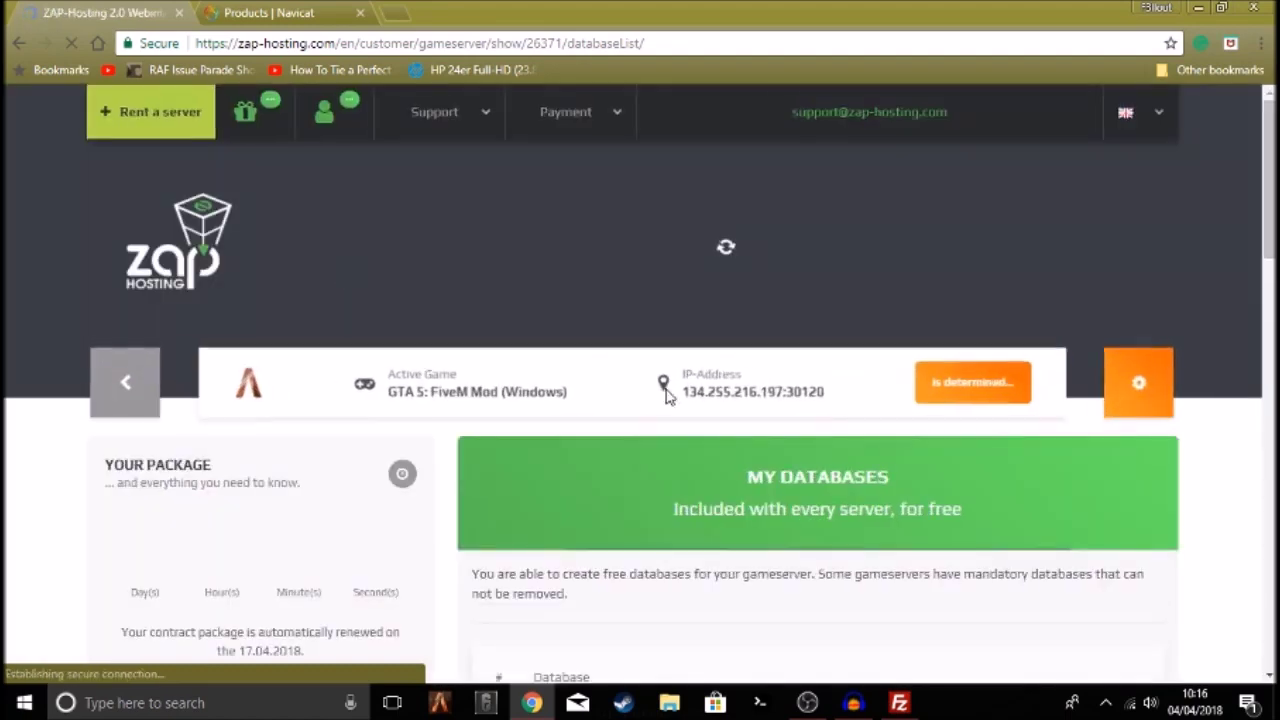
# Review the database connection details: server address, database name and password
pyautogui.scroll(-2, 677, 358)
pyautogui.moveTo(714, 292); pyautogui.dragTo(890, 292)
pyautogui.moveTo(674, 320); pyautogui.dragTo(950, 320)
pyautogui.click(566, 390)
pyautogui.scroll(-1, 566, 390)
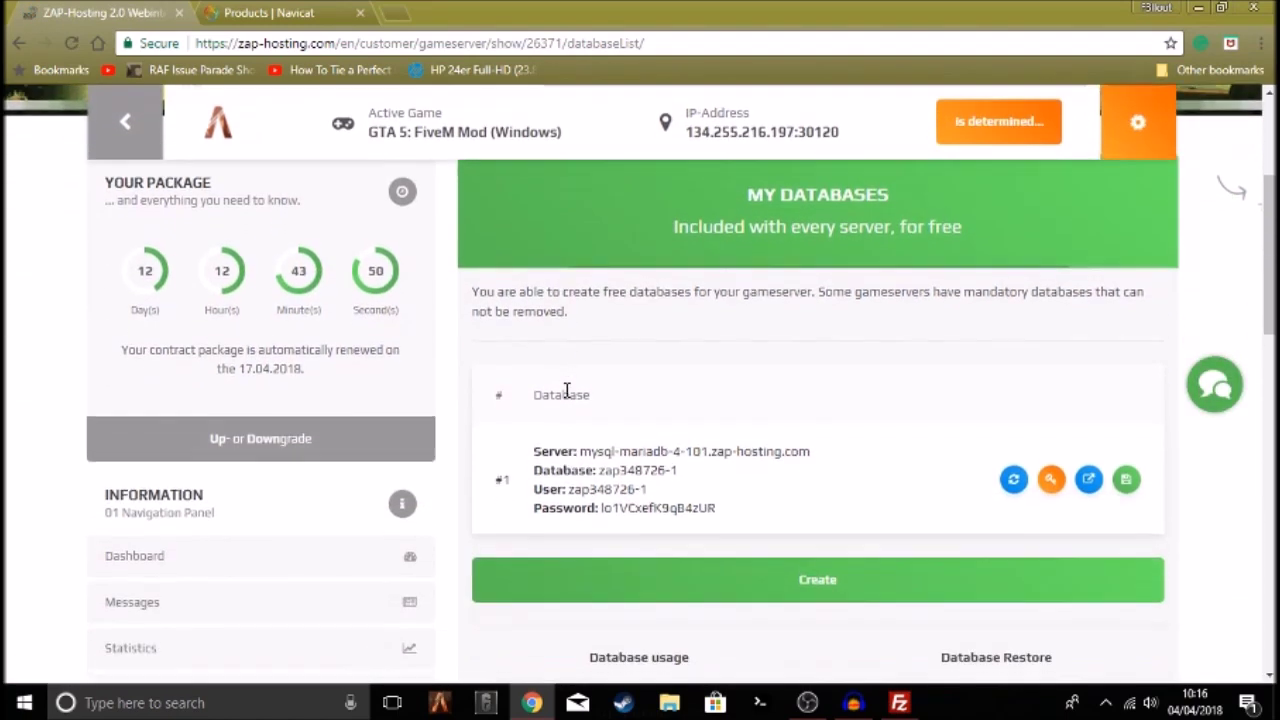
pyautogui.moveTo(593, 448); pyautogui.dragTo(1042, 440)
pyautogui.doubleClick(555, 451)
pyautogui.moveTo(597, 470); pyautogui.dragTo(690, 471)
pyautogui.click(589, 487)
pyautogui.moveTo(634, 508); pyautogui.dragTo(760, 515)
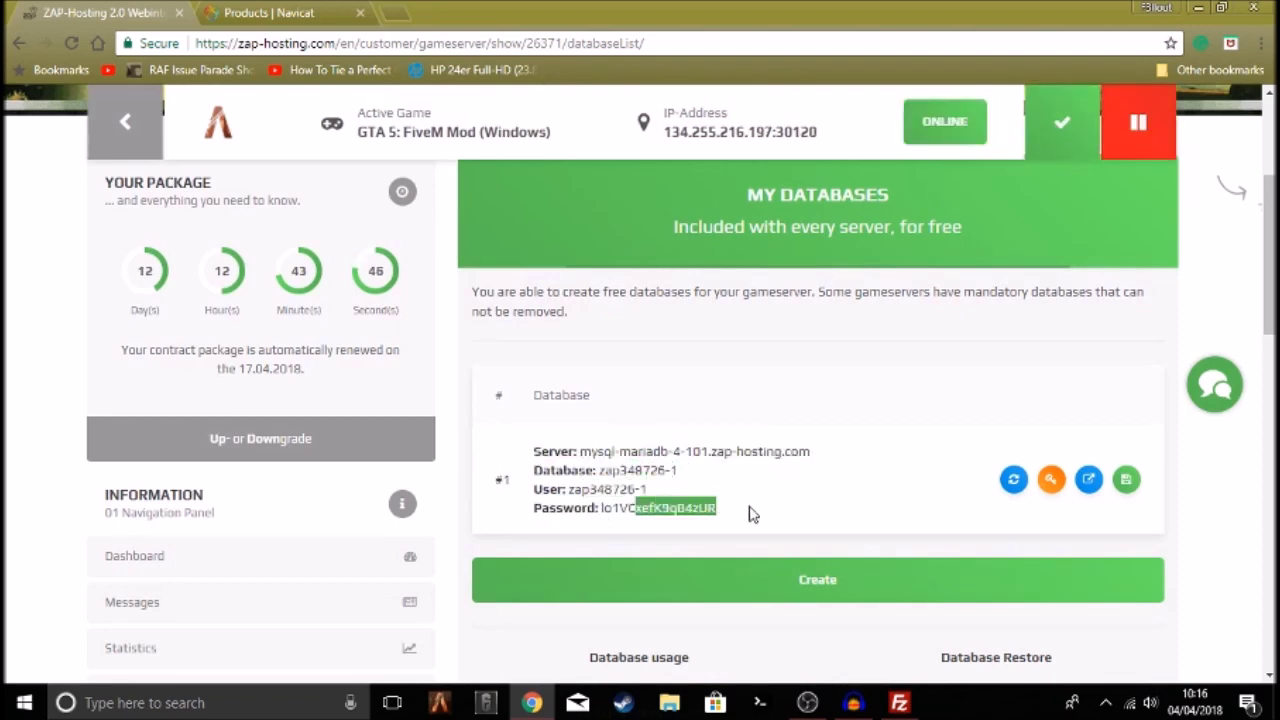
# Stop the game server and read the Navicat recommendation on the Databases page
pyautogui.click(1150, 140)
pyautogui.scroll(-4, 820, 403)
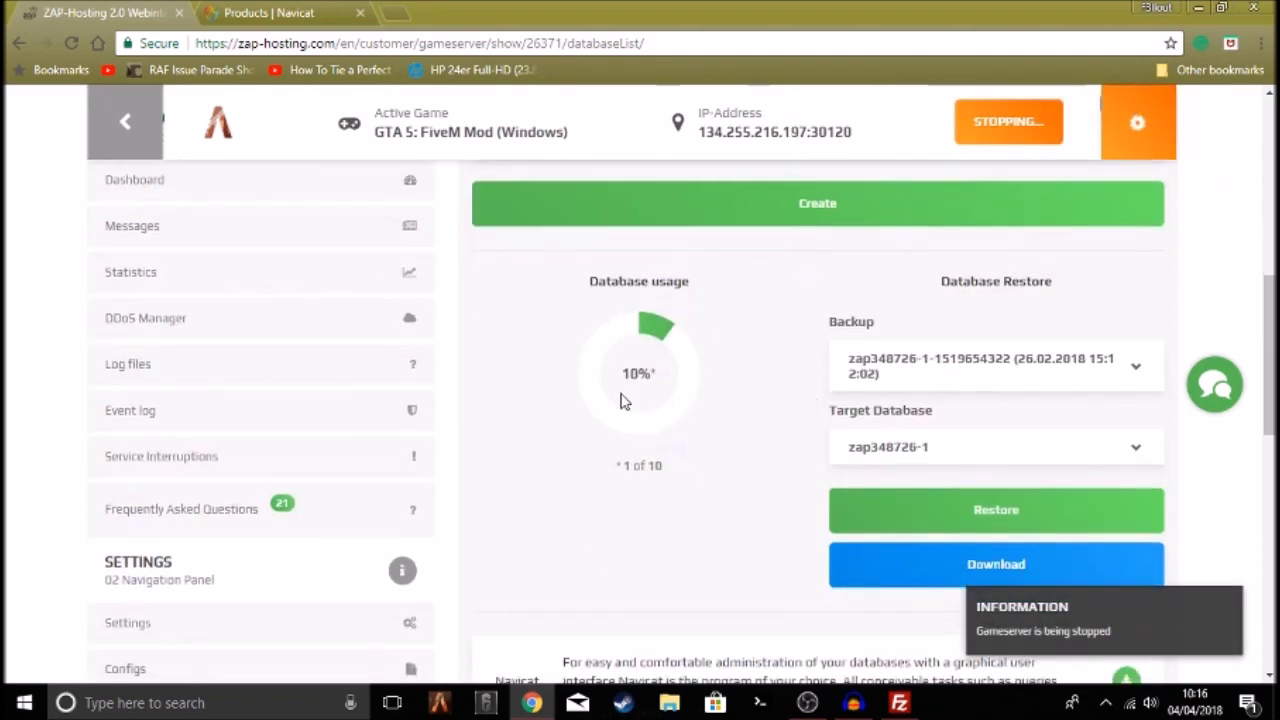
pyautogui.scroll(-3, 737, 386)
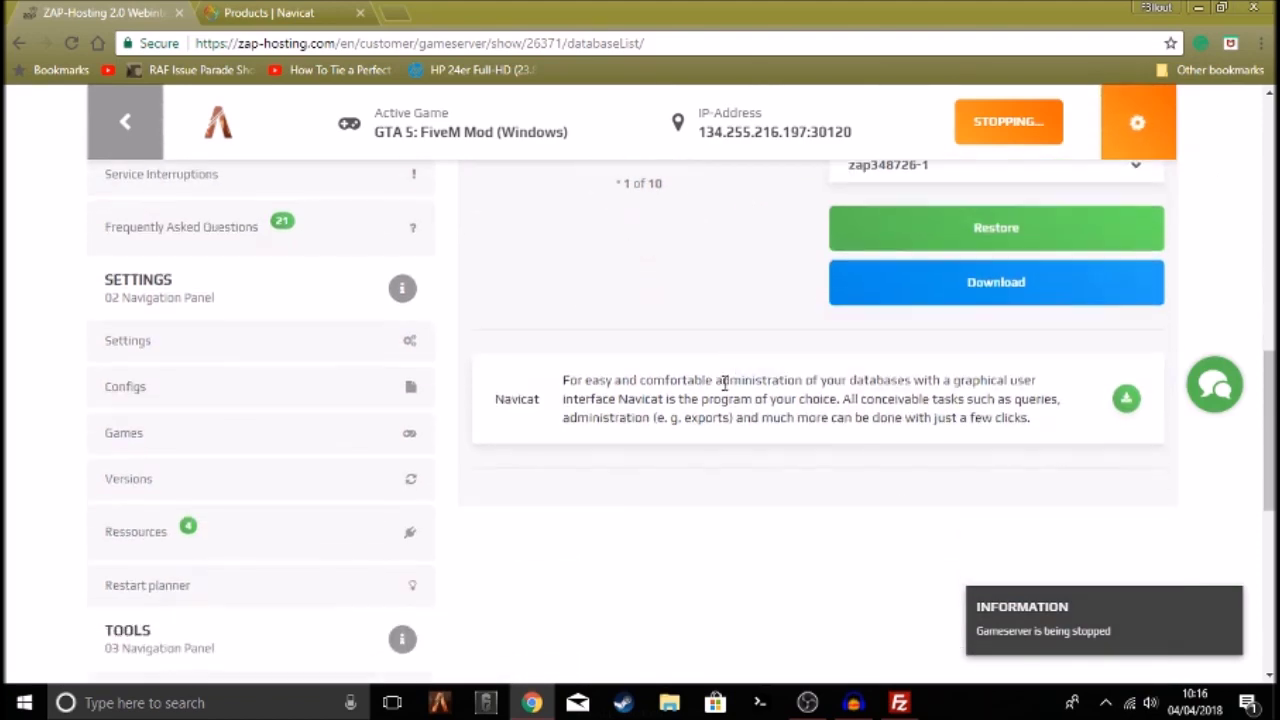
pyautogui.moveTo(497, 405); pyautogui.dragTo(838, 400)
pyautogui.click(588, 440)
pyautogui.moveTo(560, 375); pyautogui.dragTo(846, 418)
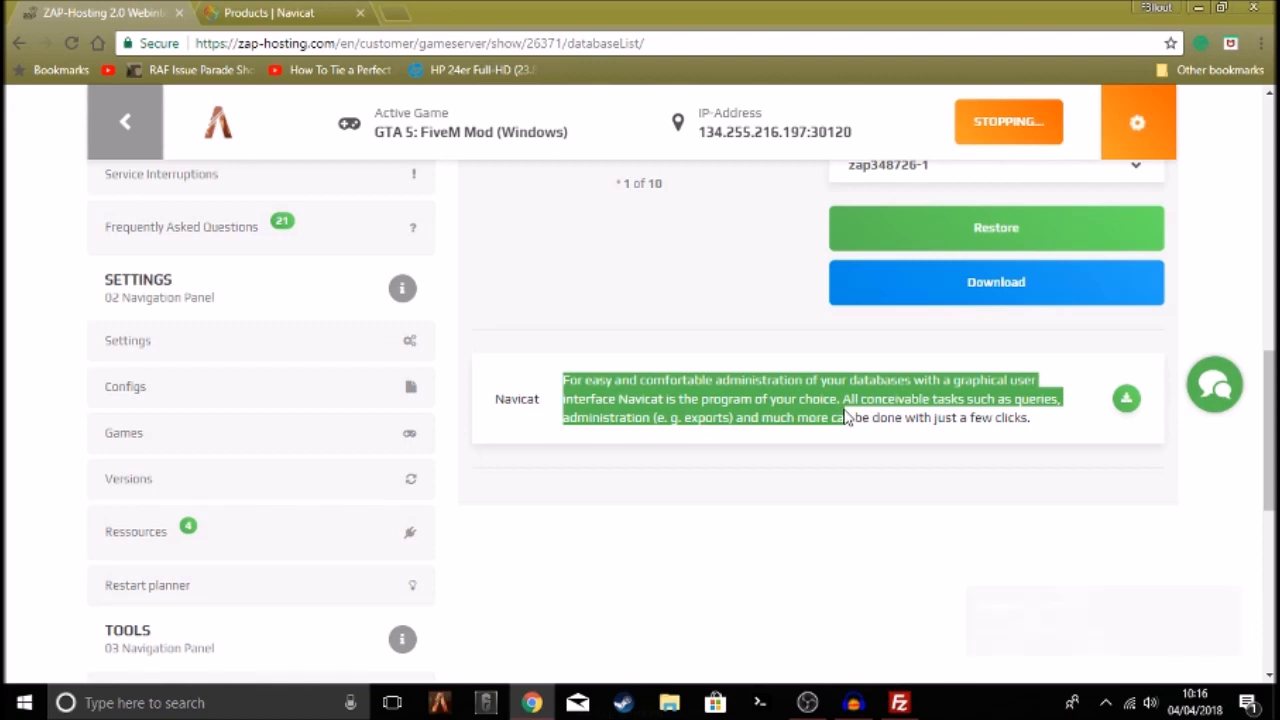
pyautogui.click(845, 399)
pyautogui.moveTo(1032, 417); pyautogui.dragTo(556, 384)
pyautogui.click(576, 376)
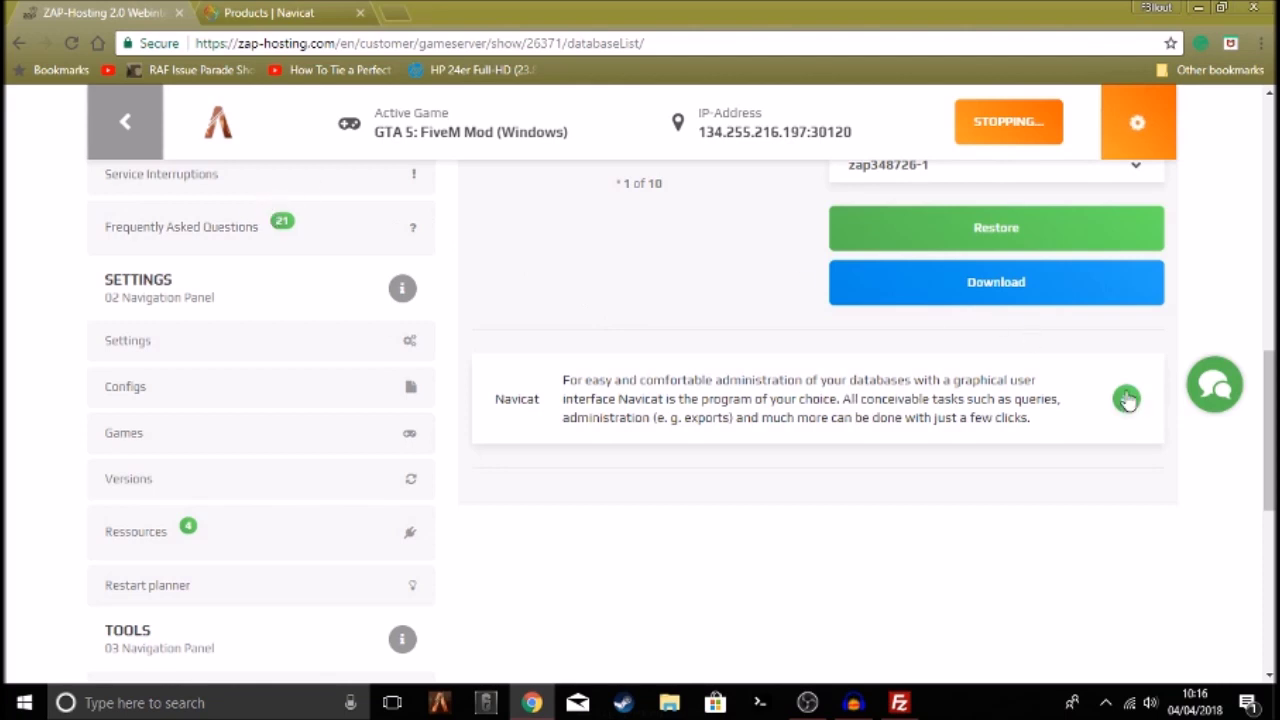
# Download the 64-bit Windows Navicat Premium 14-day trial from location 1
pyautogui.click(265, 10)
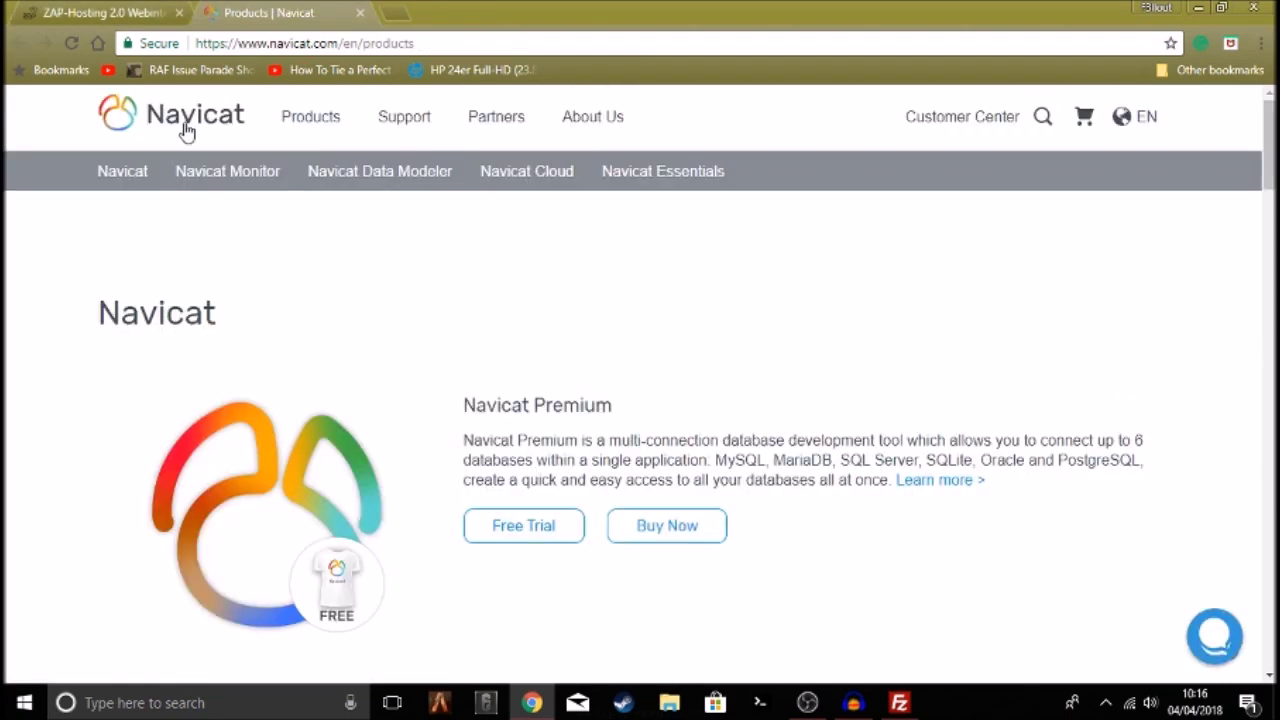
pyautogui.click(516, 527)
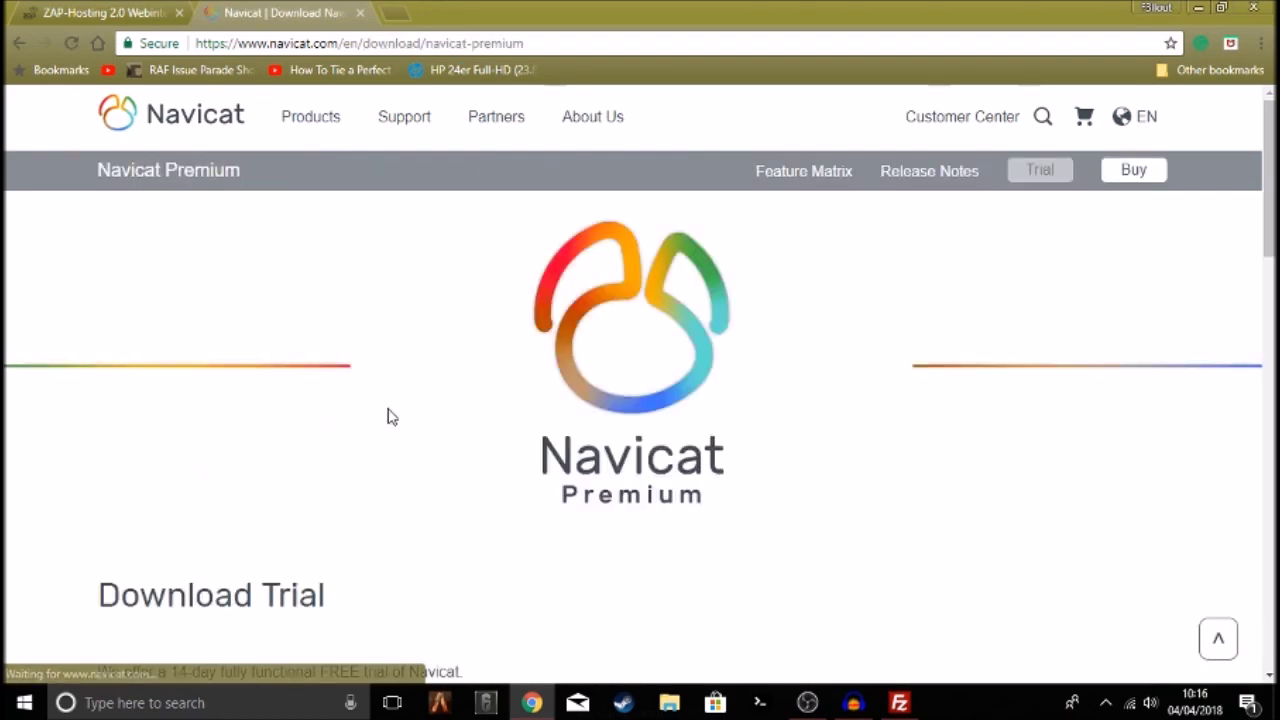
pyautogui.scroll(-3, 370, 405)
pyautogui.scroll(-1, 300, 470)
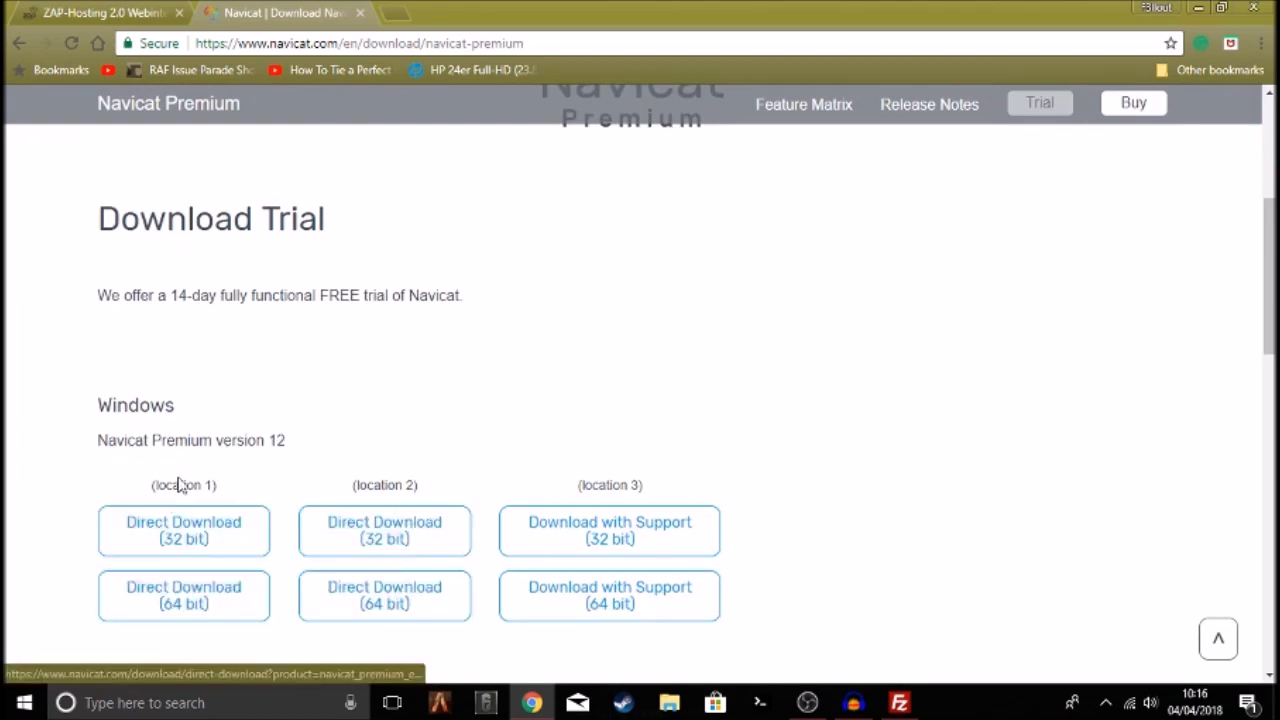
pyautogui.moveTo(149, 488); pyautogui.dragTo(247, 482)
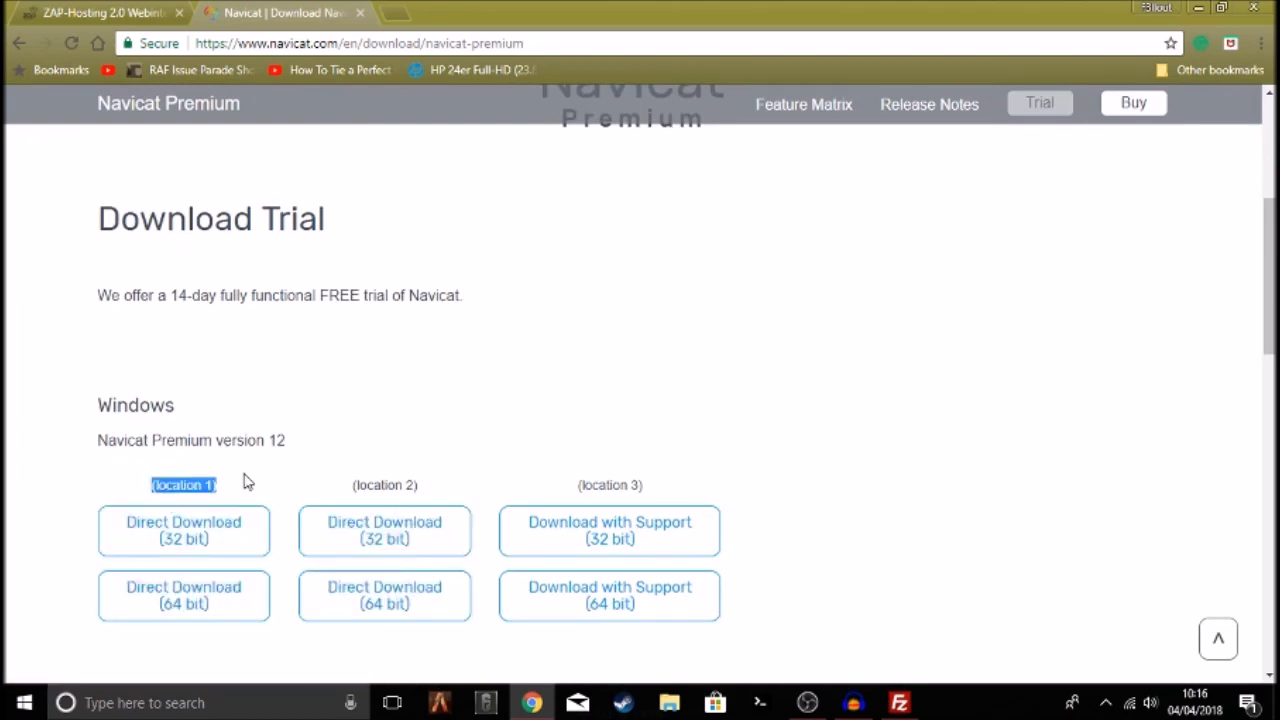
pyautogui.click(213, 601)
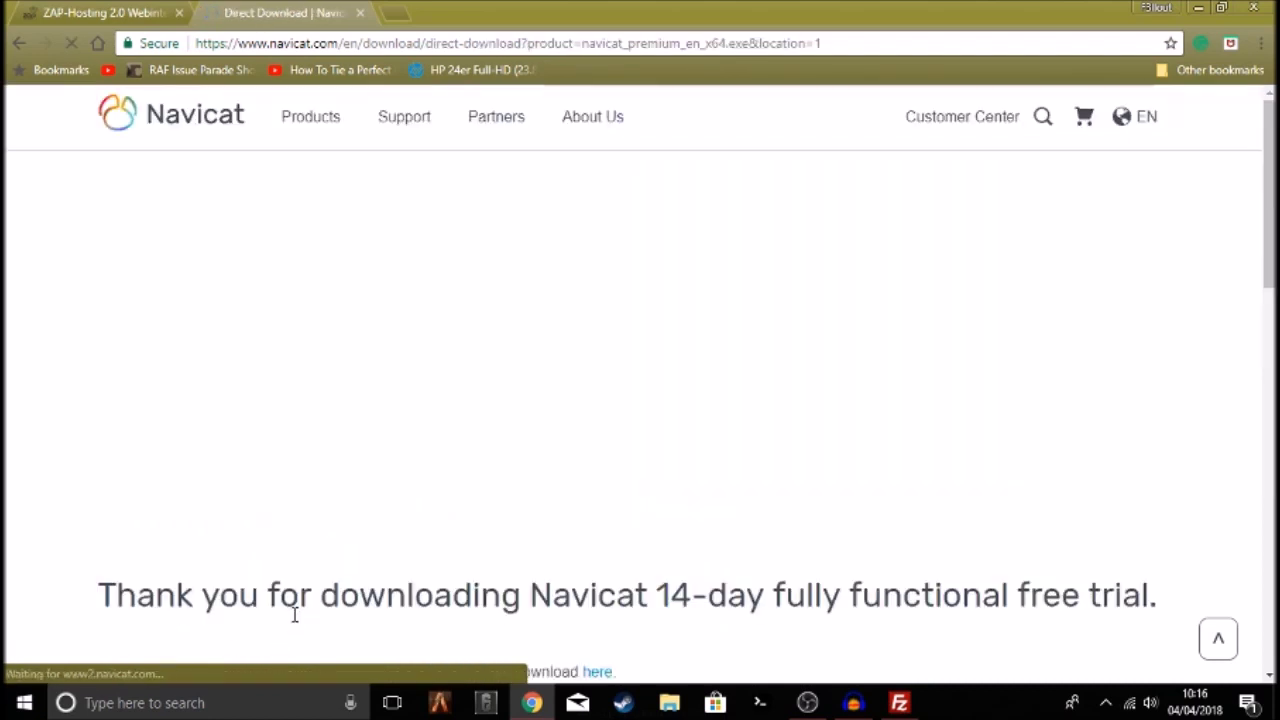
# Dismiss the downloads bar and close the Navicat download page
pyautogui.scroll(-5, 371, 563)
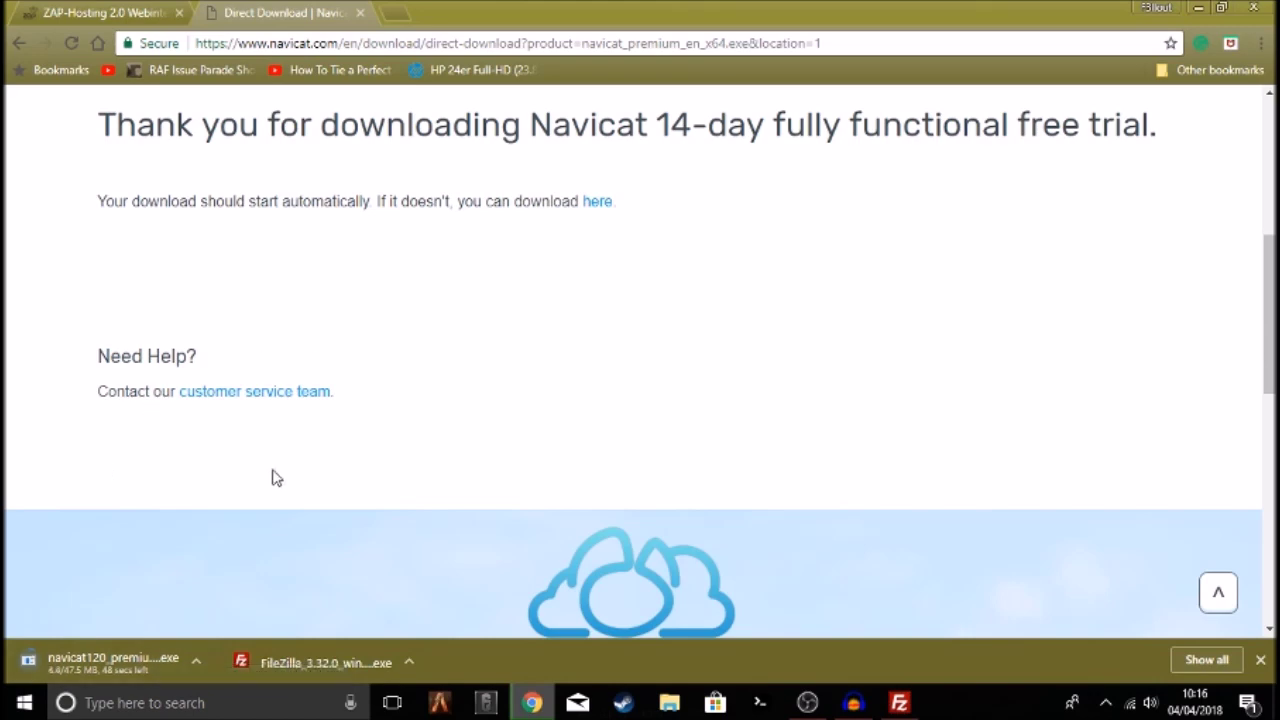
pyautogui.click(1260, 660)
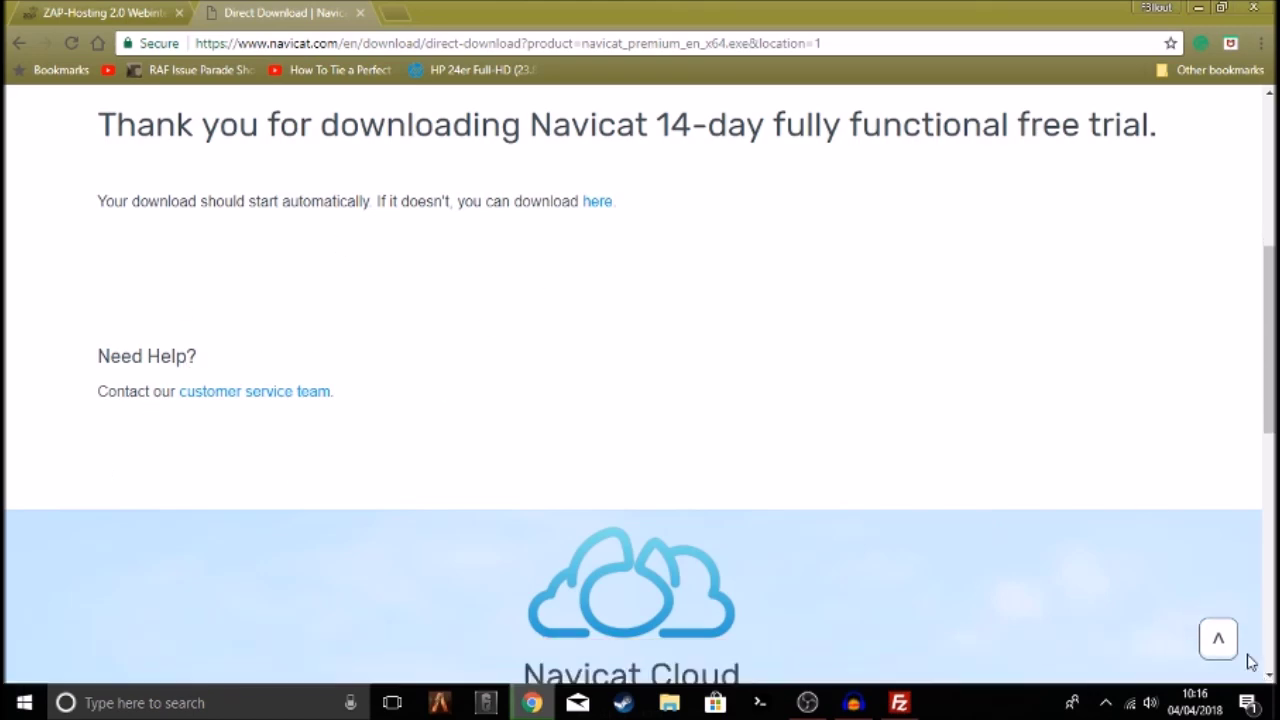
pyautogui.click(1216, 640)
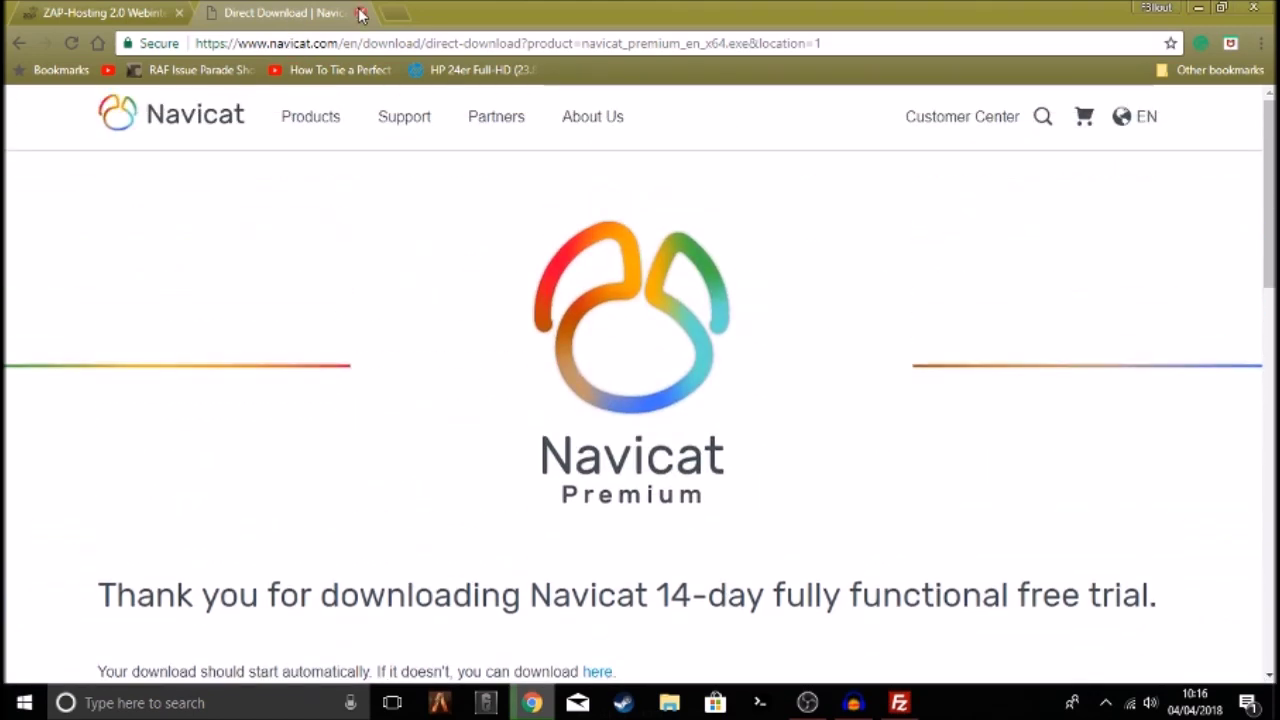
pyautogui.click(361, 14)
# Launch Navicat Premium 12 from the desktop, continue the trial, and show the connection types
pyautogui.press('super+d')
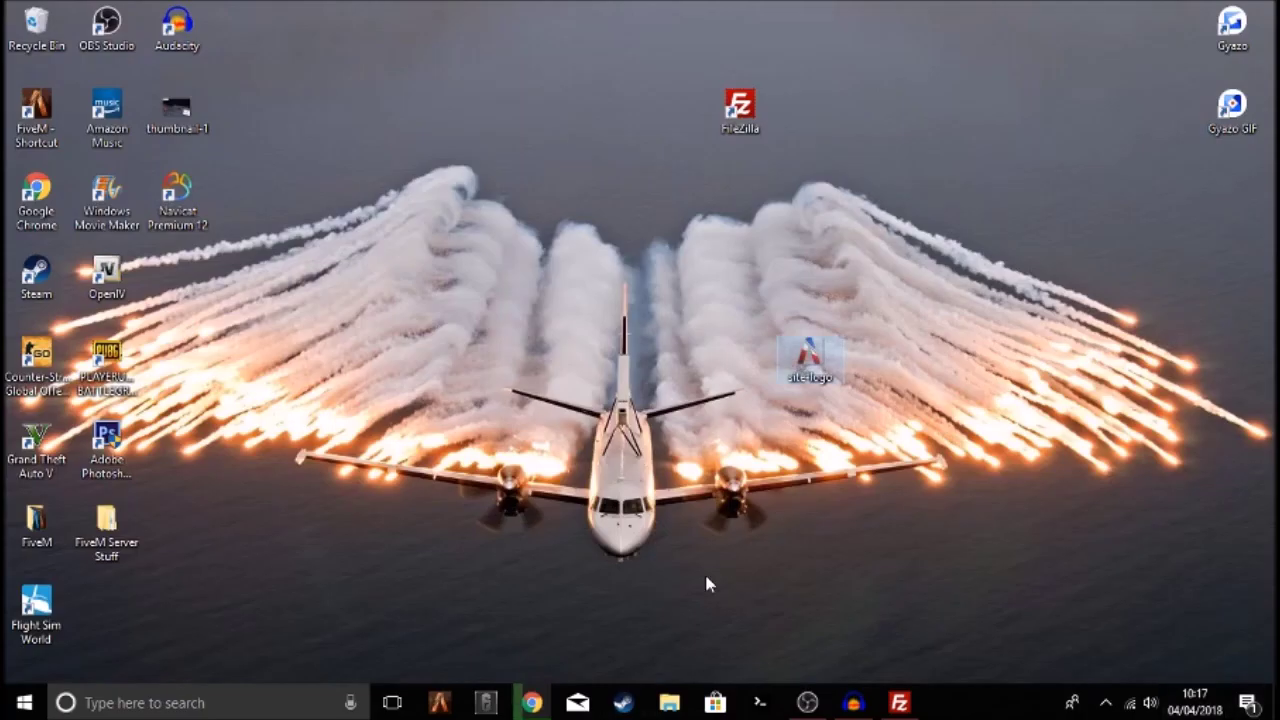
pyautogui.moveTo(200, 212); pyautogui.dragTo(692, 130)
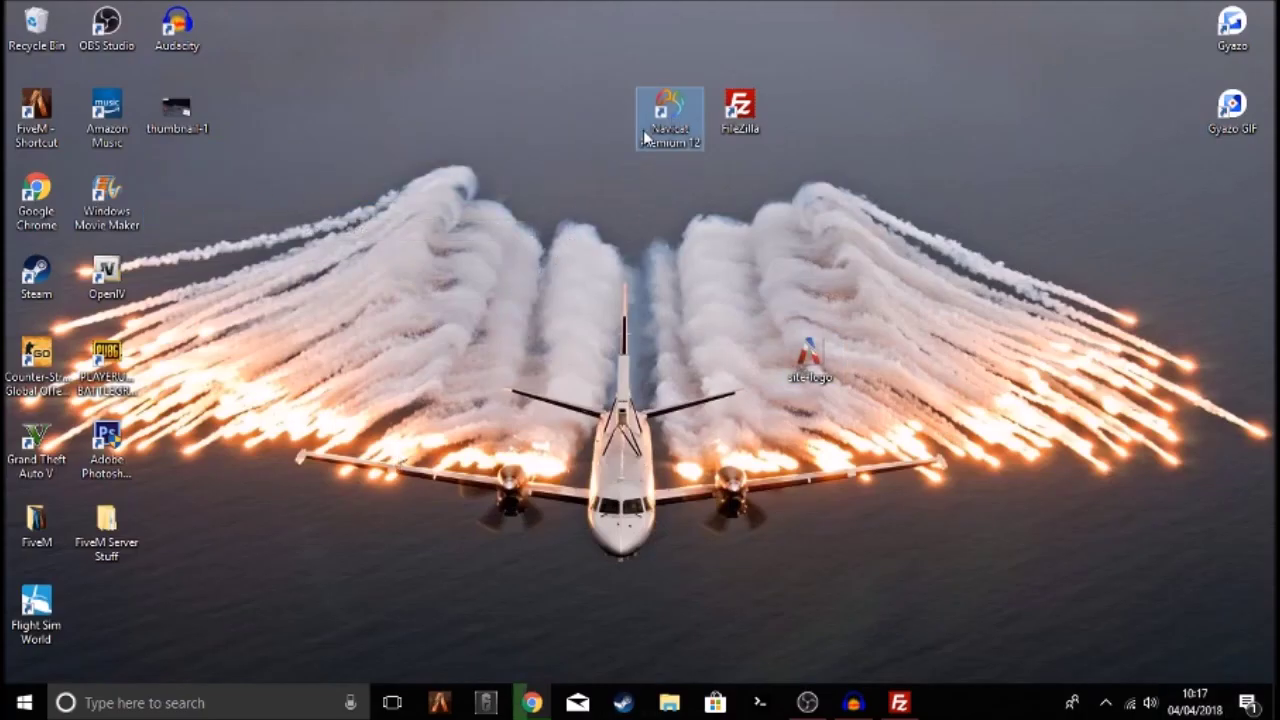
pyautogui.moveTo(800, 340); pyautogui.dragTo(1215, 190)
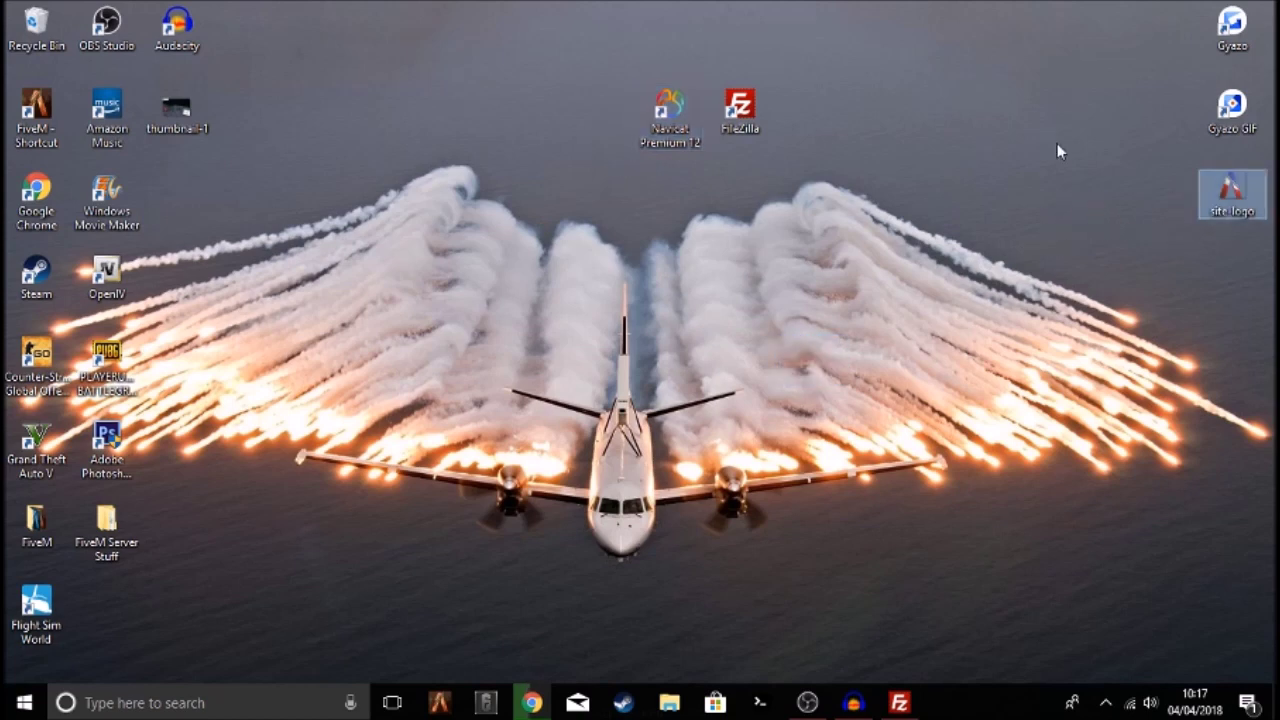
pyautogui.doubleClick(673, 130)
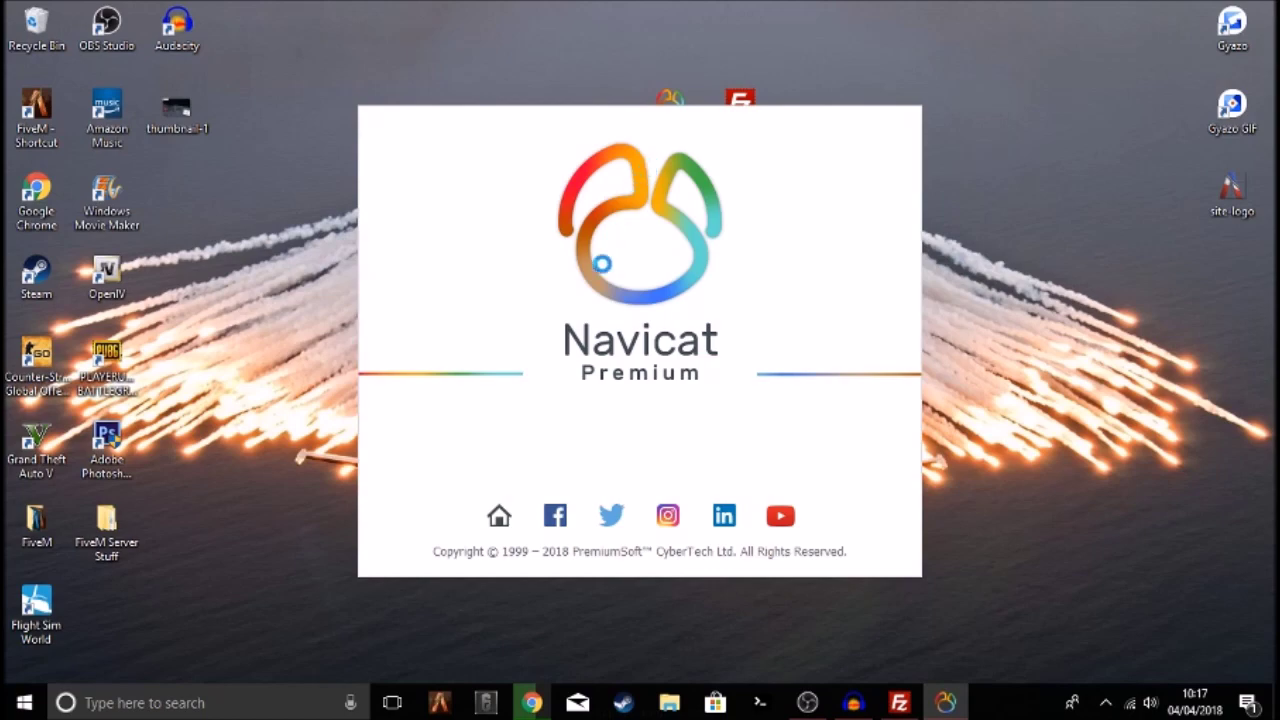
pyautogui.click(565, 438)
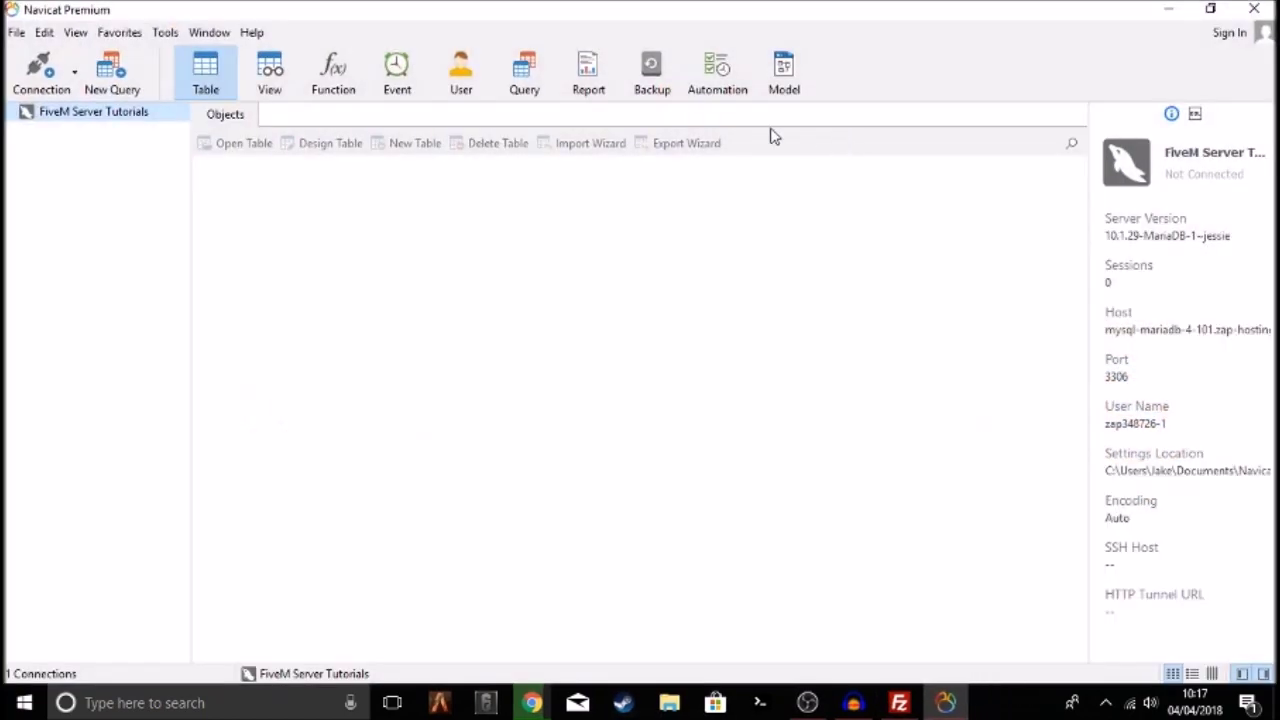
pyautogui.click(40, 76)
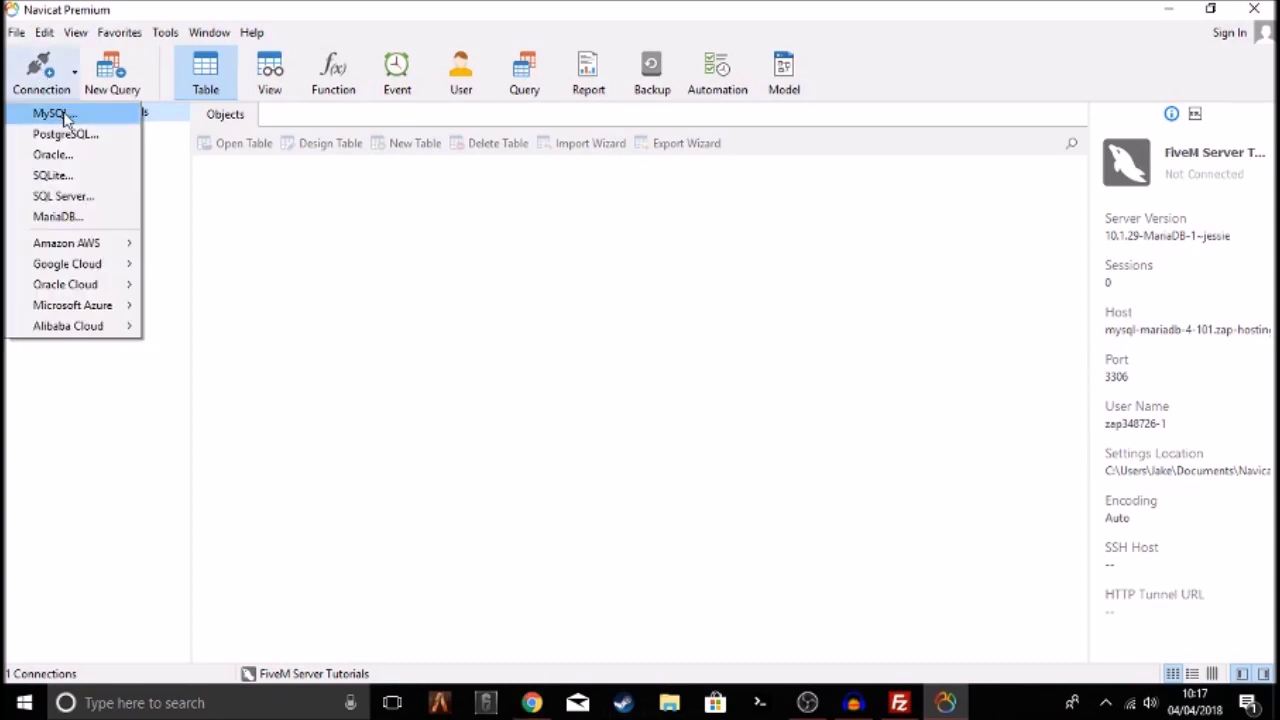
# Start a new MySQL connection and paste the ZAP-Hosting database hostname as its host
pyautogui.click(52, 113)
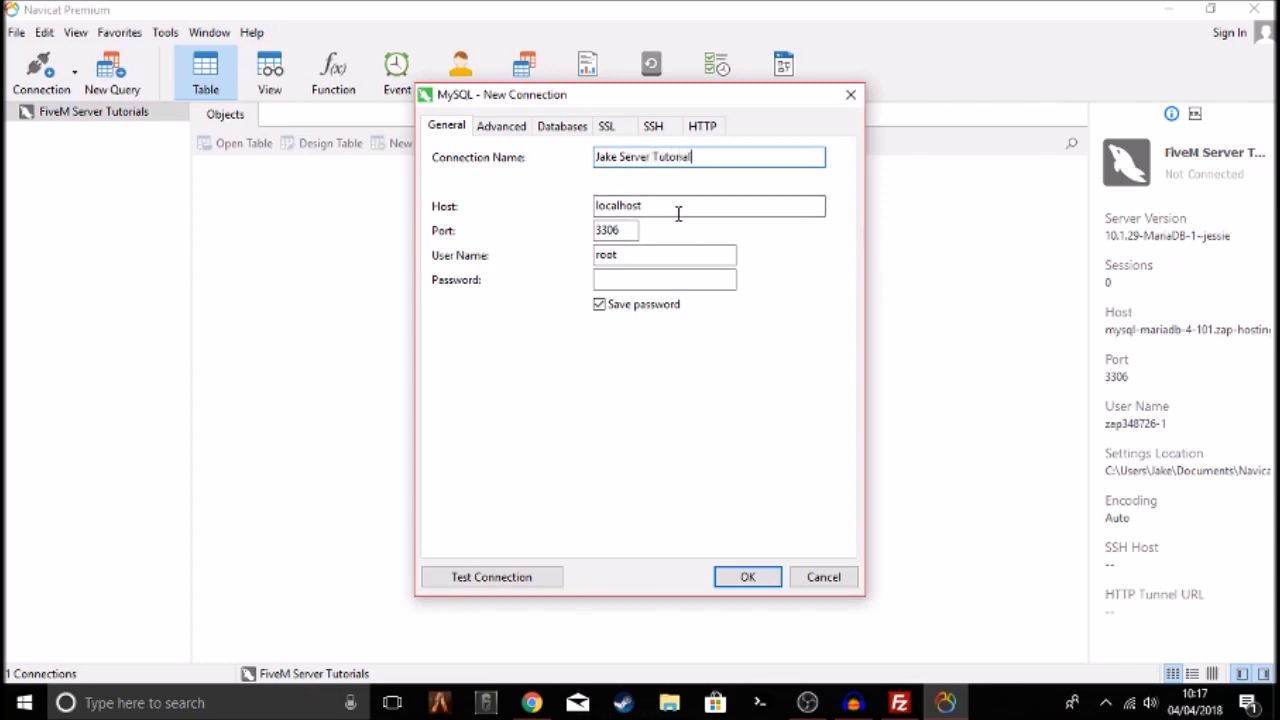
pyautogui.press('Tab')
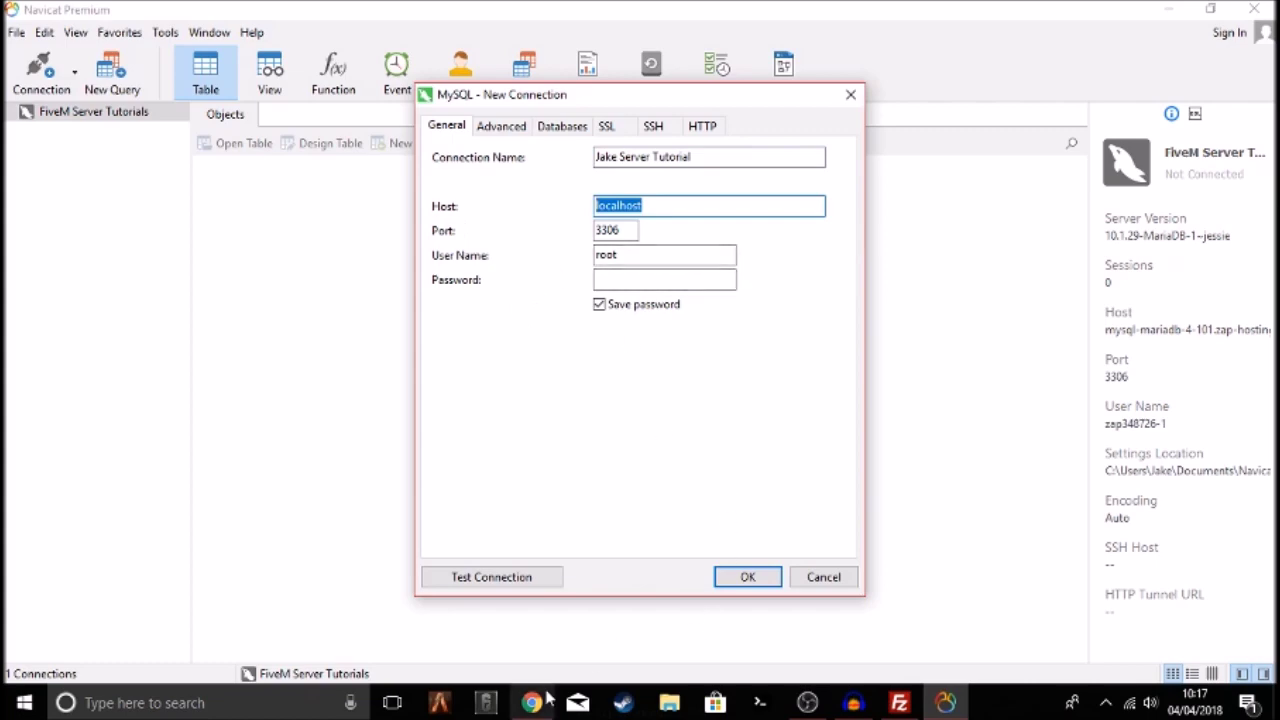
pyautogui.click(531, 702)
pyautogui.scroll(-2, 660, 400)
pyautogui.scroll(6, 680, 430)
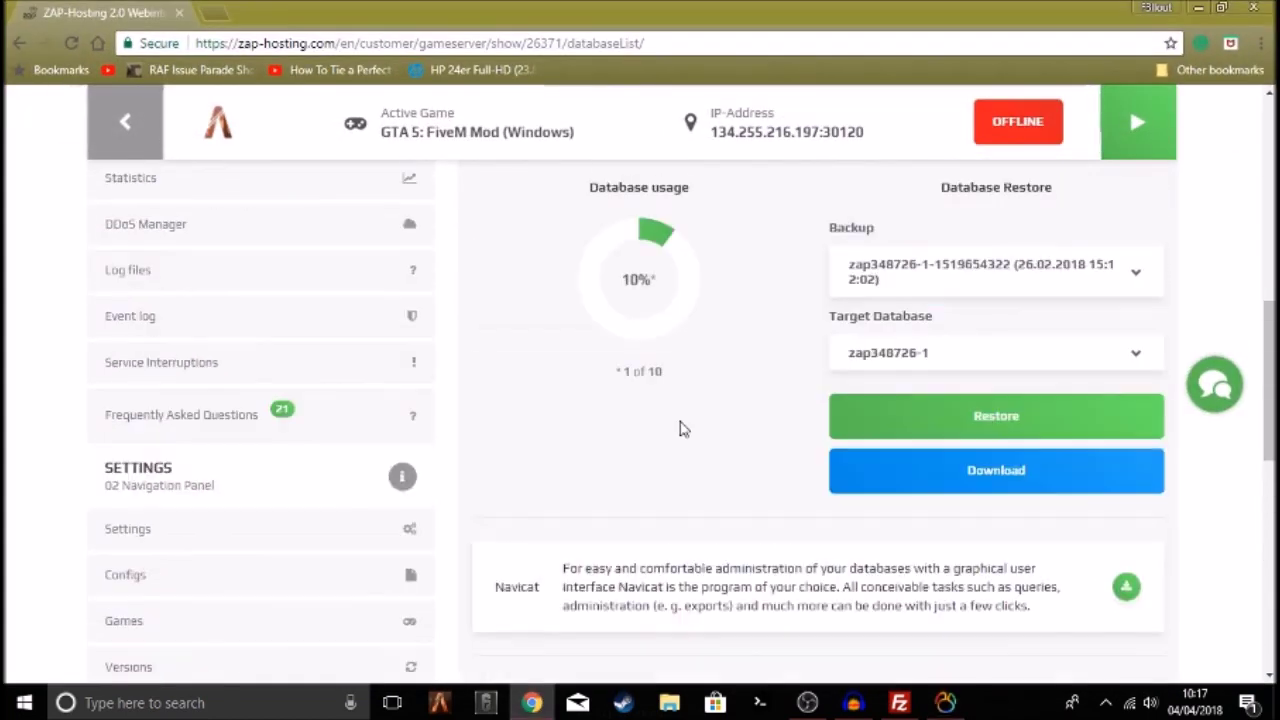
pyautogui.moveTo(815, 267); pyautogui.dragTo(581, 258)
pyautogui.rightClick(607, 260)
pyautogui.click(654, 277)
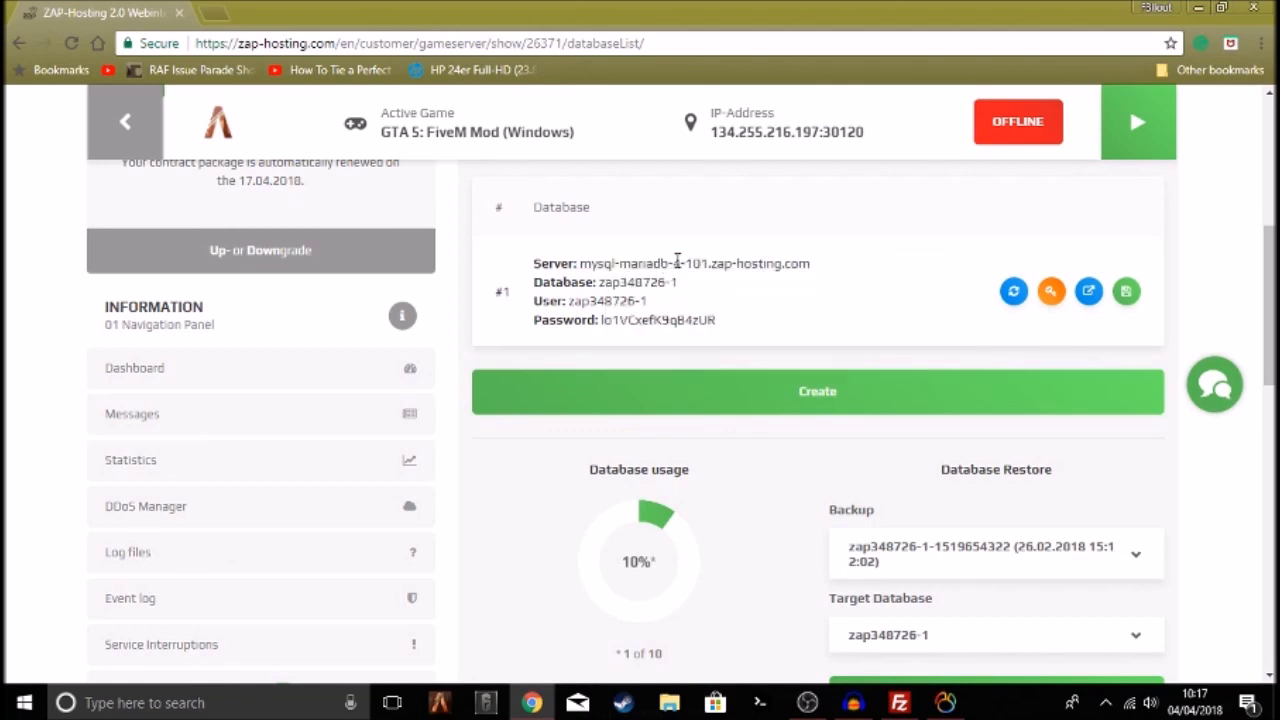
pyautogui.moveTo(674, 265); pyautogui.dragTo(757, 270)
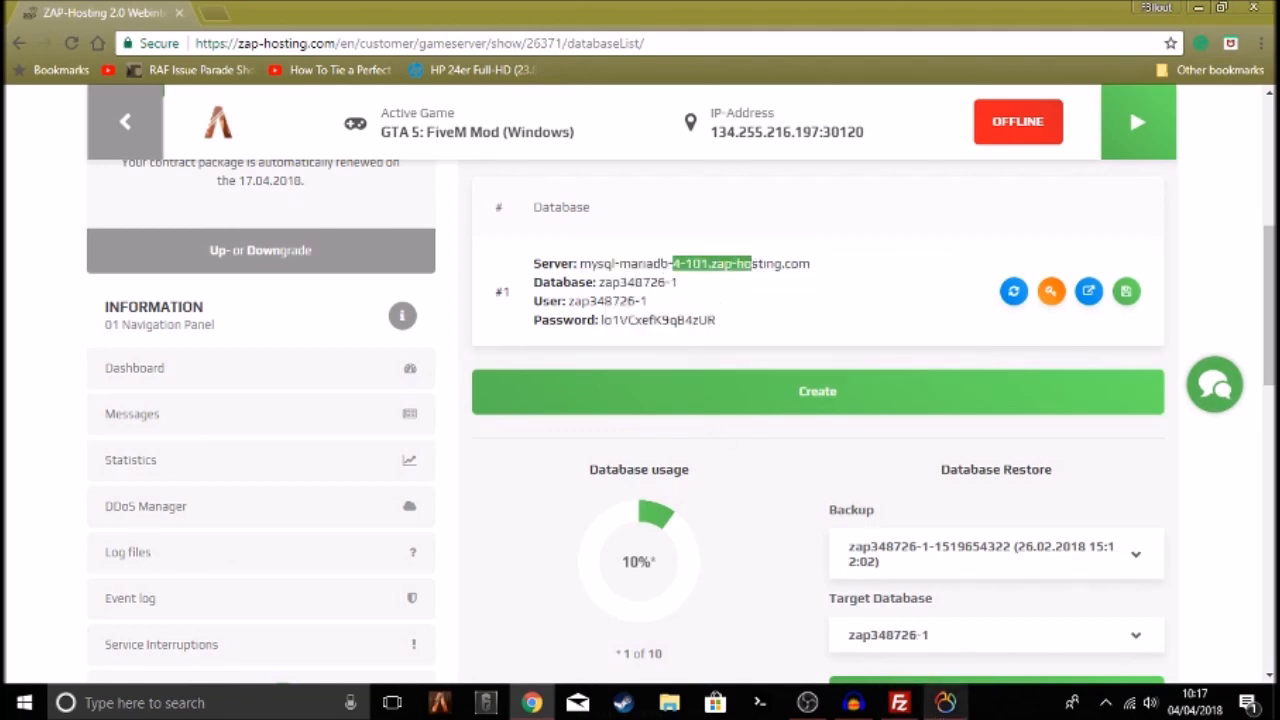
pyautogui.click(945, 702)
pyautogui.hotkey('ctrl', 'v')
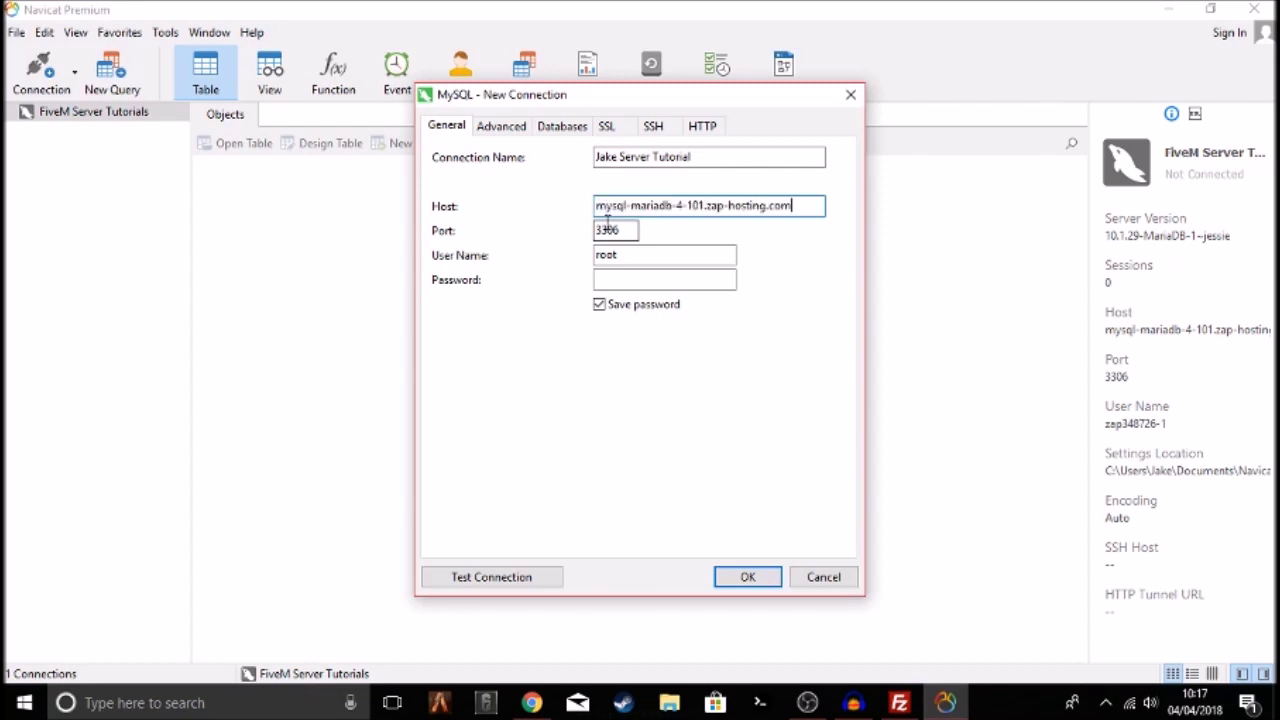
pyautogui.press('Tab')
pyautogui.press('Tab')
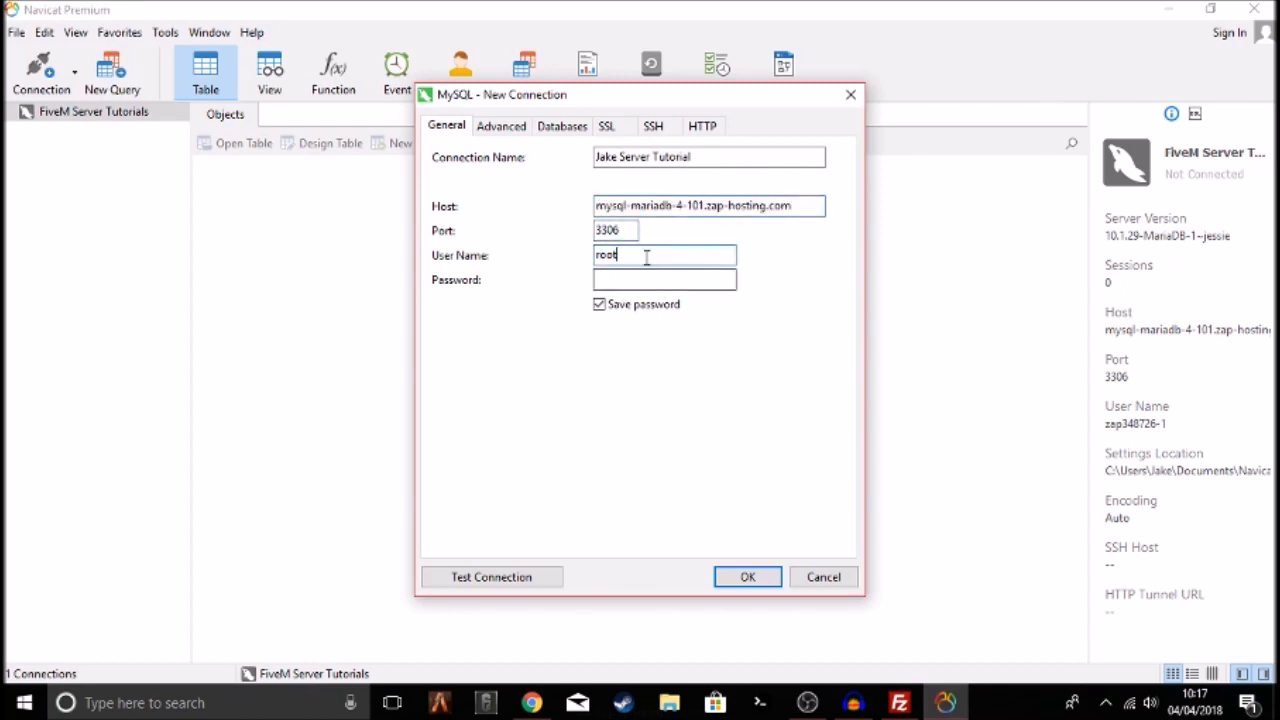
# Copy the database user name from ZAP-Hosting into the connection's user name field
pyautogui.click(531, 702)
pyautogui.moveTo(648, 308); pyautogui.dragTo(560, 302)
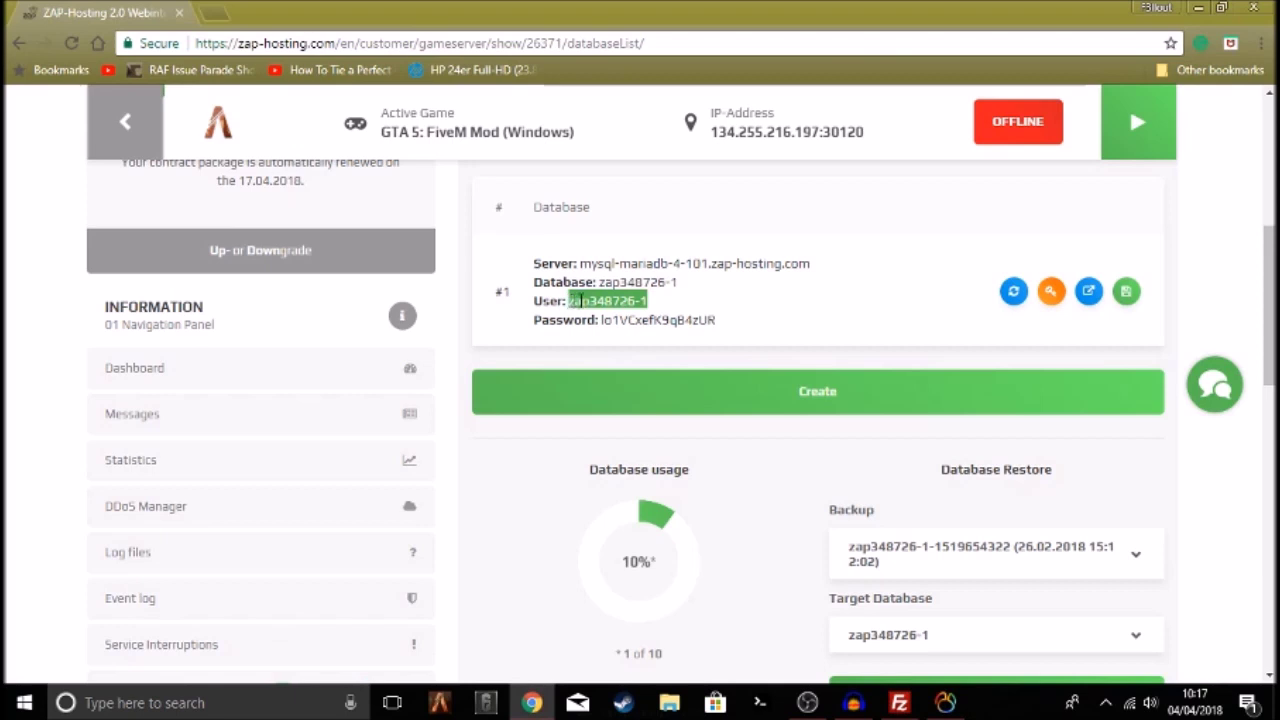
pyautogui.hotkey('alt', 'Tab')
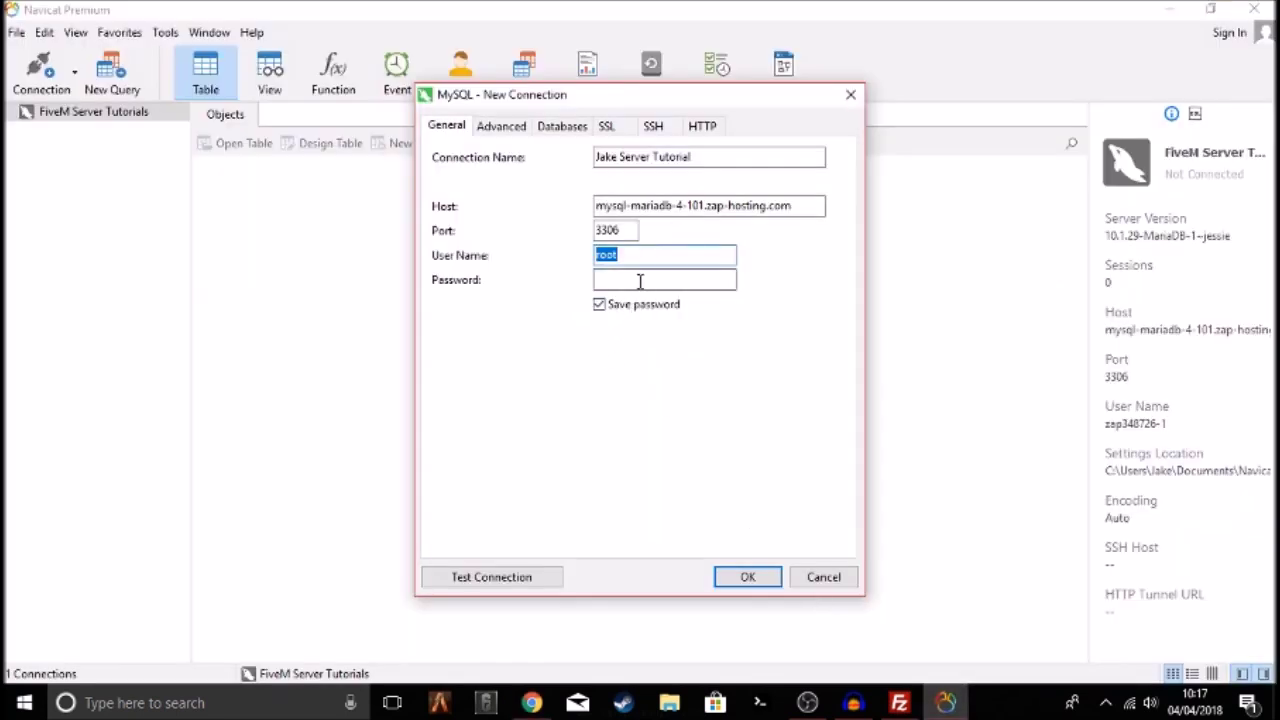
pyautogui.hotkey('ctrl', 'v')
pyautogui.click(640, 281)
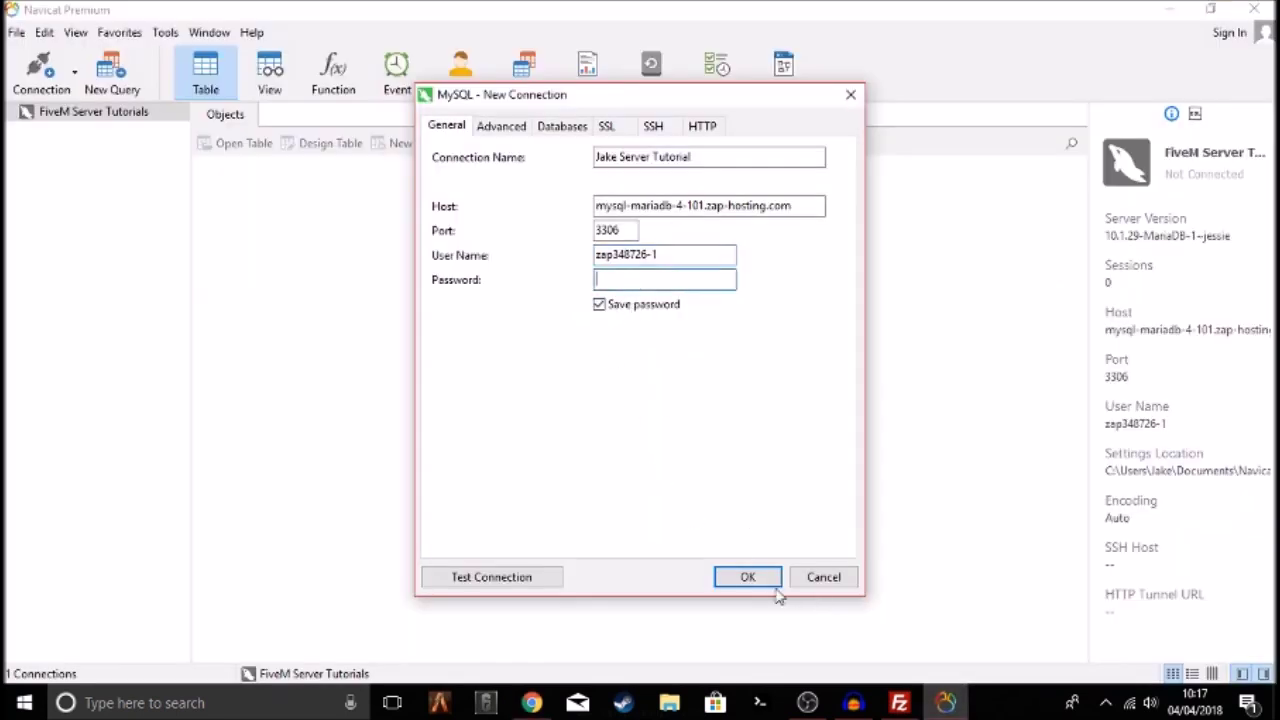
# Copy the database password from ZAP-Hosting and paste it into the password field
pyautogui.click(530, 703)
pyautogui.moveTo(735, 327); pyautogui.dragTo(610, 320)
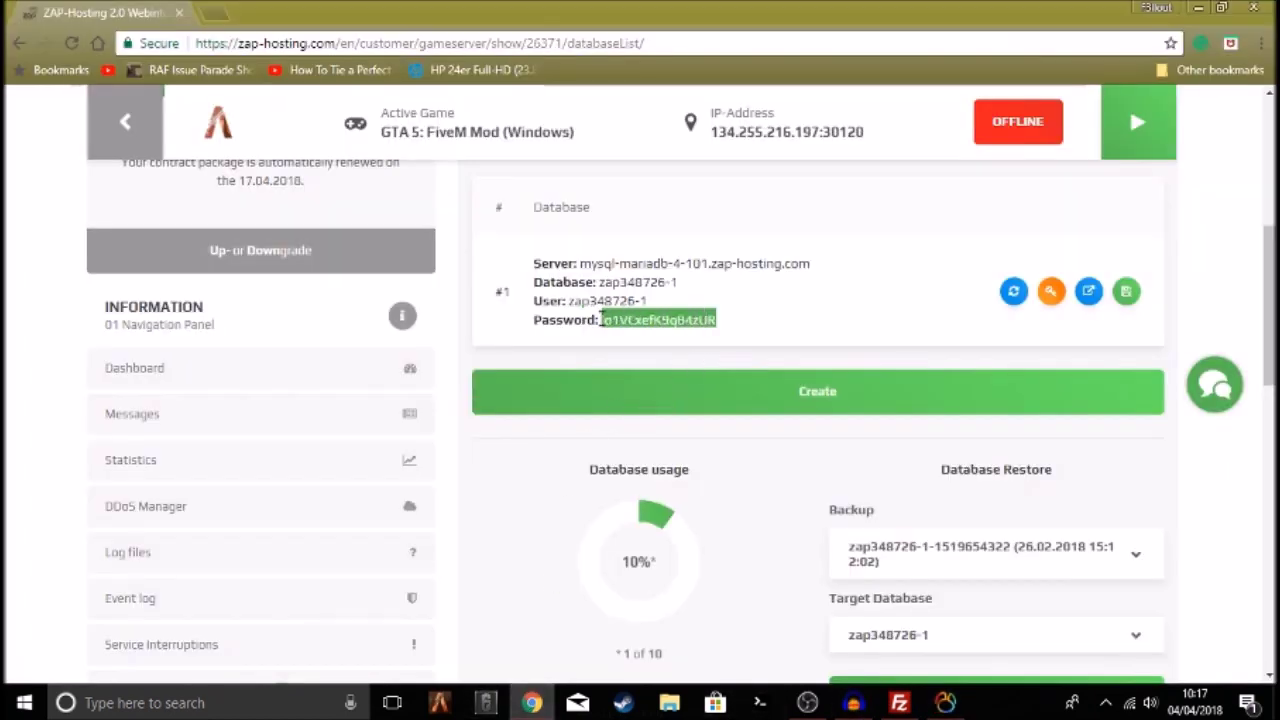
pyautogui.rightClick(616, 312)
pyautogui.click(745, 328)
pyautogui.click(1045, 313)
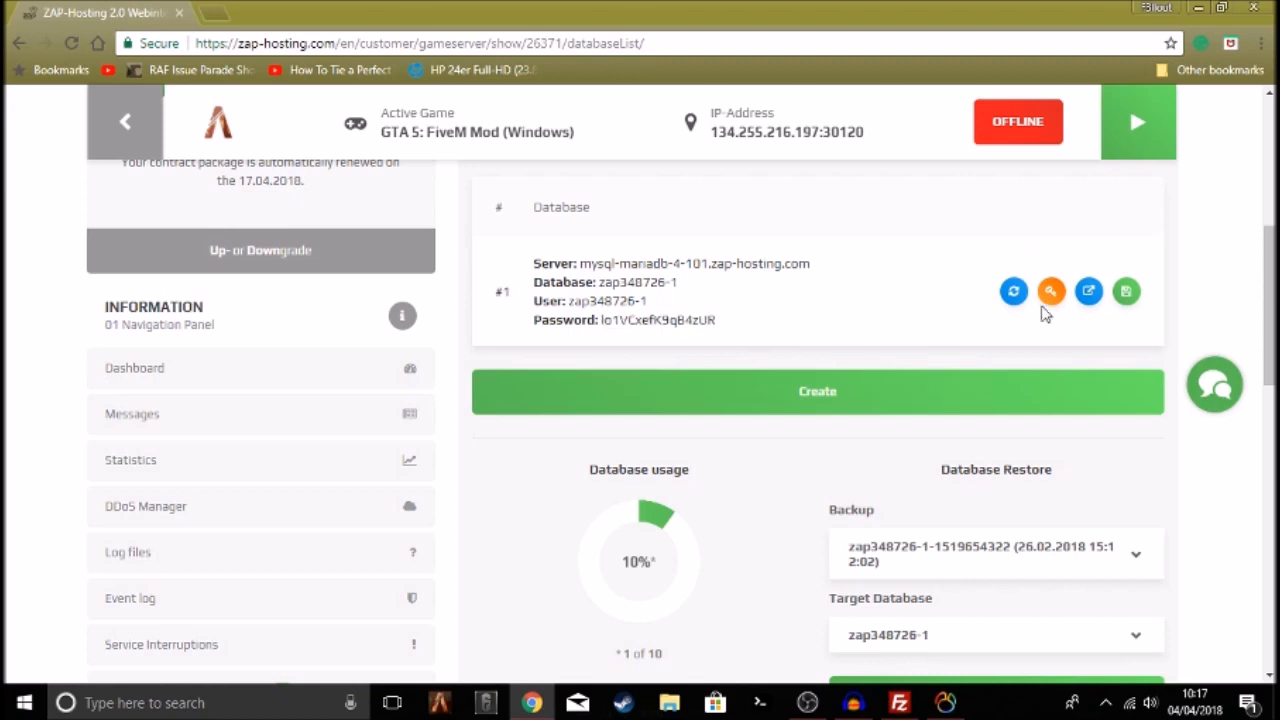
pyautogui.click(945, 703)
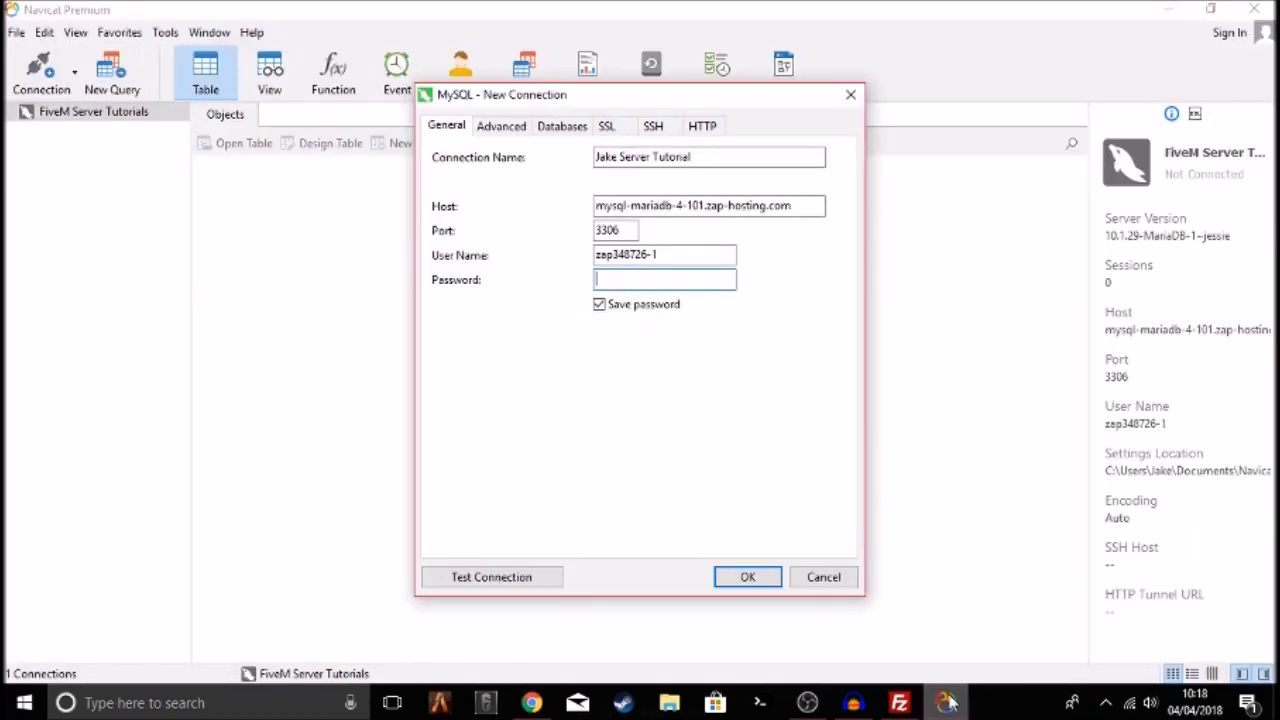
pyautogui.hotkey('ctrl', 'v')
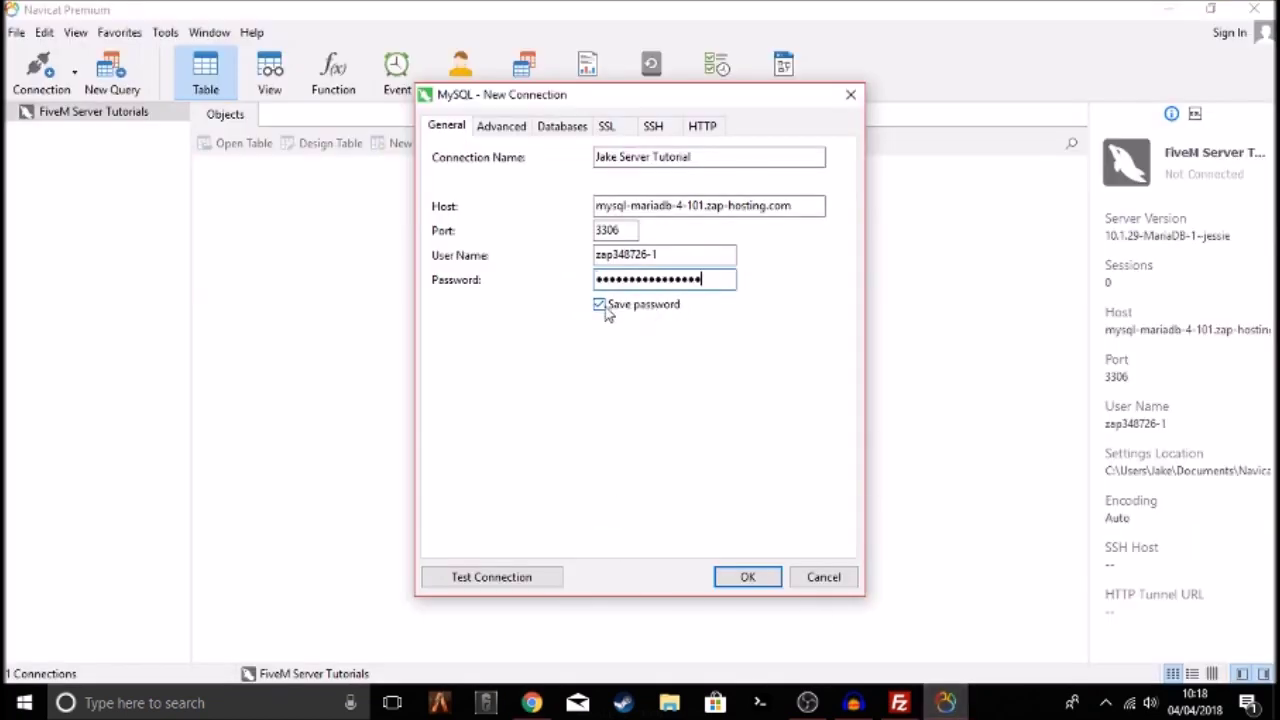
pyautogui.click(620, 283)
pyautogui.hotkey('ctrl', 'v')
# Save the connection, connect to it, and open information_schema
pyautogui.click(748, 578)
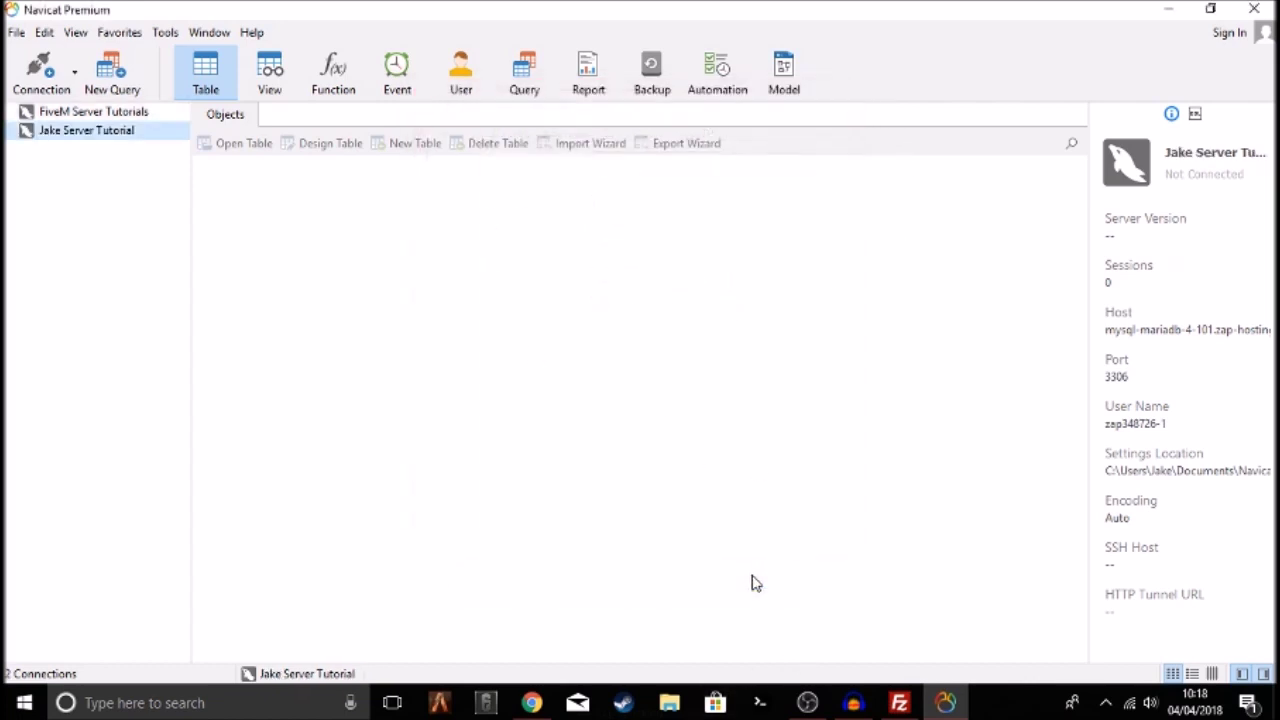
pyautogui.doubleClick(68, 136)
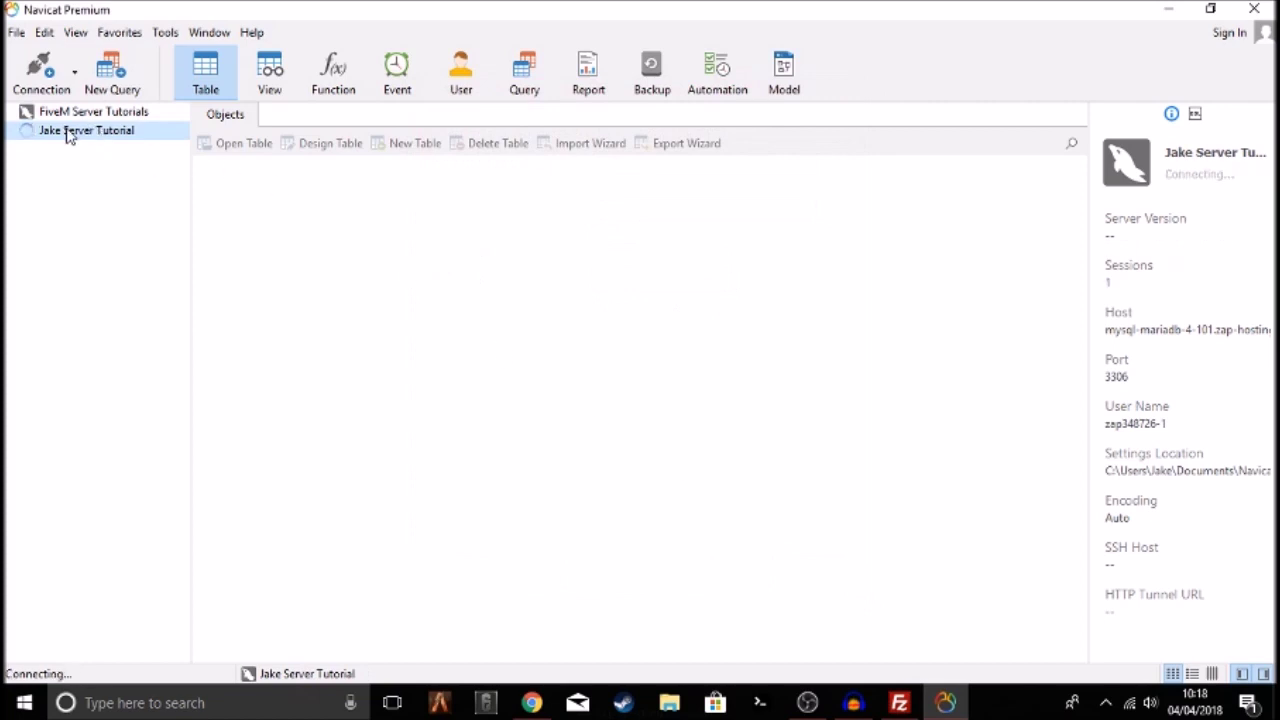
pyautogui.doubleClick(97, 150)
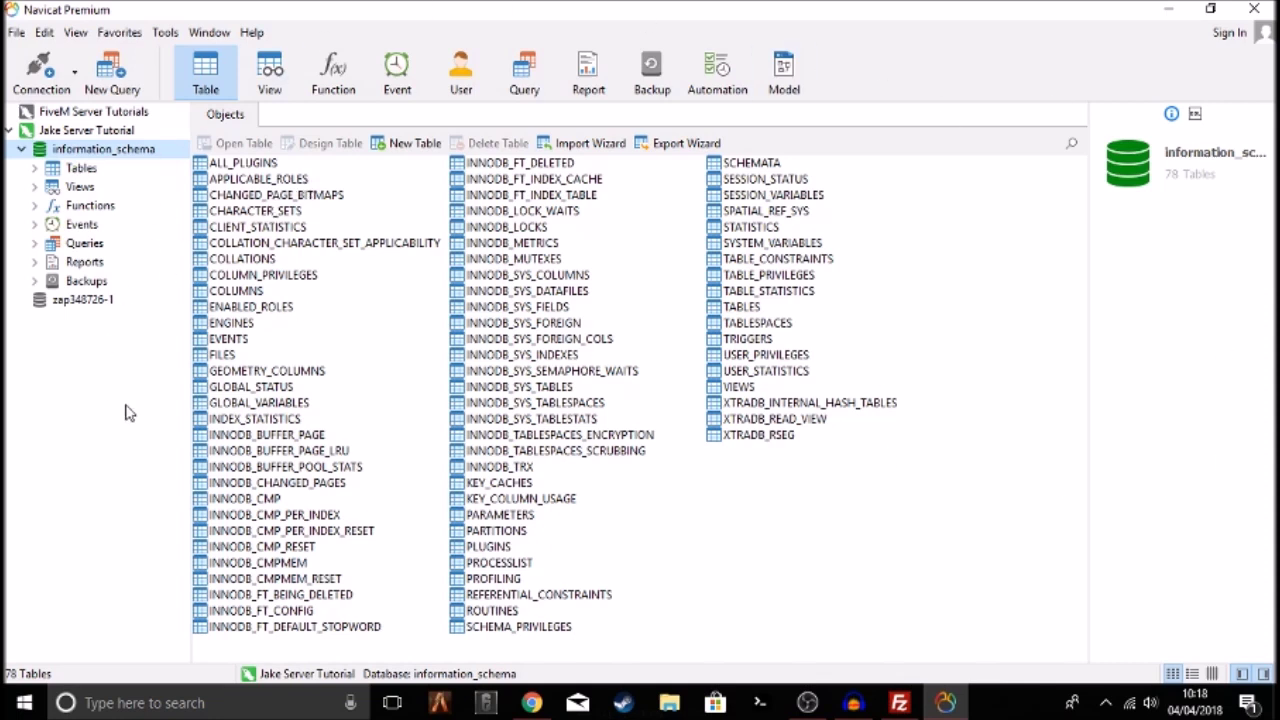
# Open the server's own database and its users table
pyautogui.click(21, 150)
pyautogui.doubleClick(75, 170)
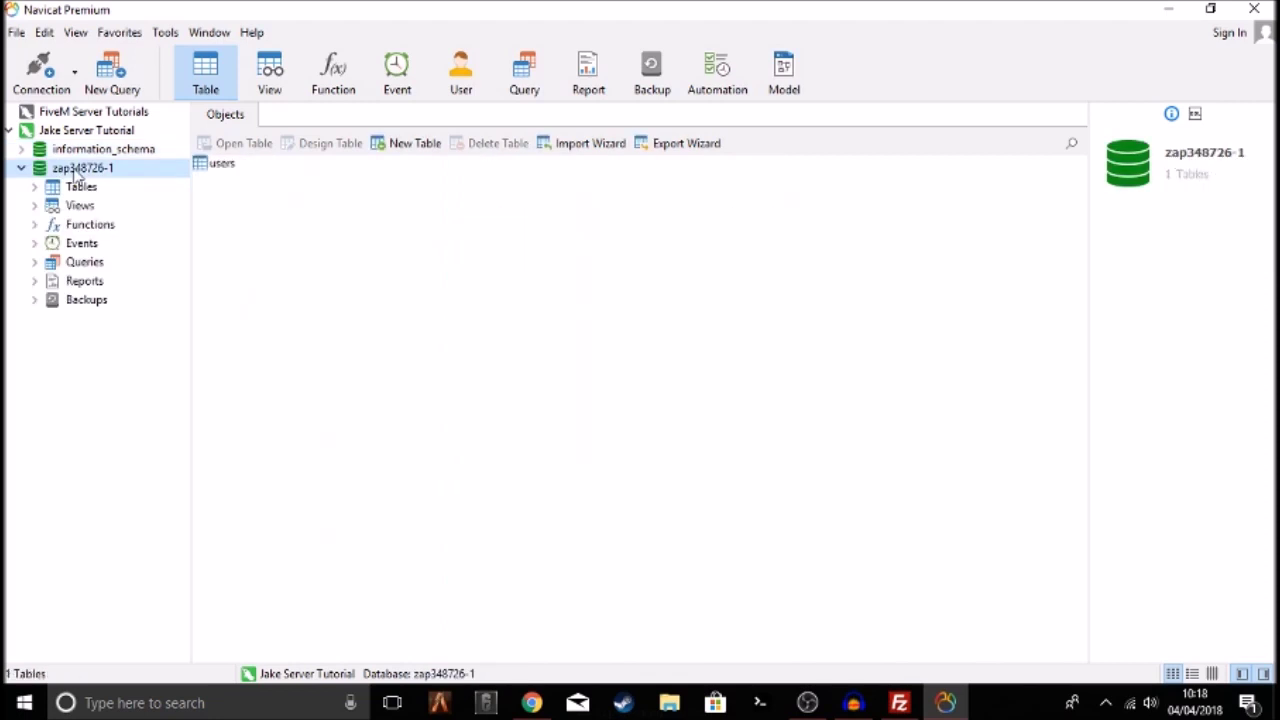
pyautogui.doubleClick(222, 165)
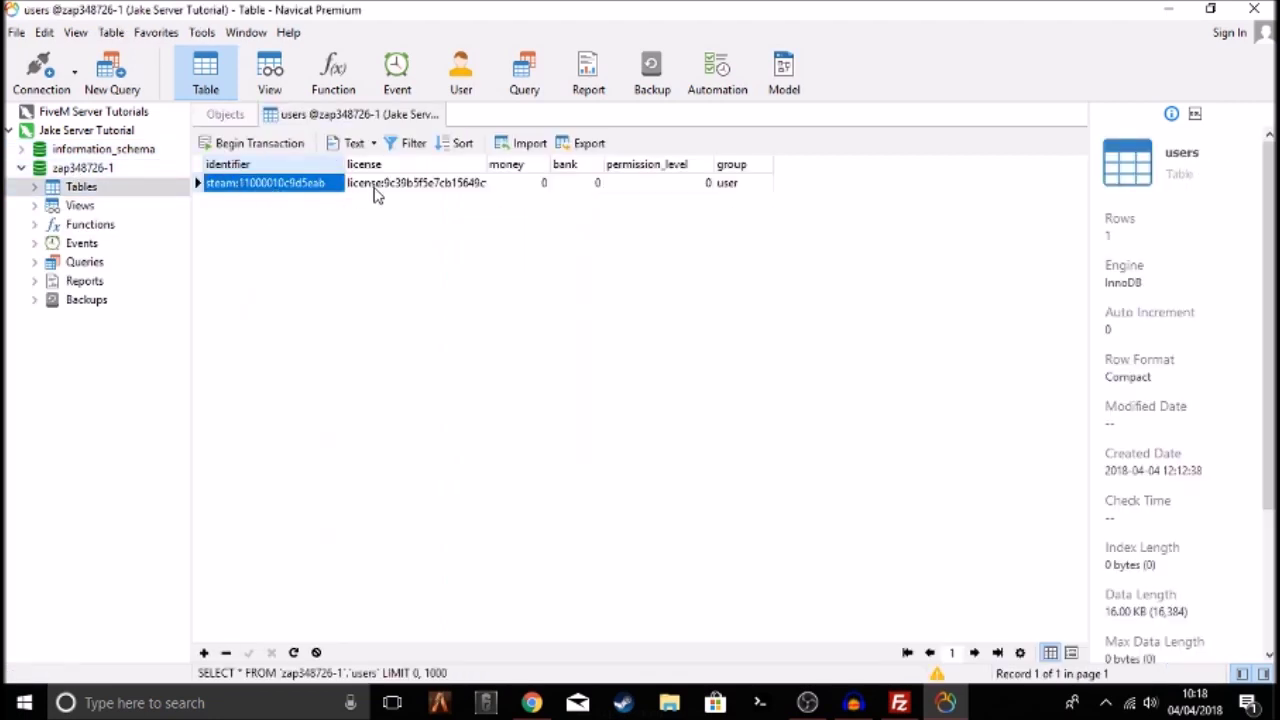
pyautogui.press('Tab')
pyautogui.press('Tab')
pyautogui.press('Tab')
pyautogui.press('Tab')
pyautogui.press('Tab')
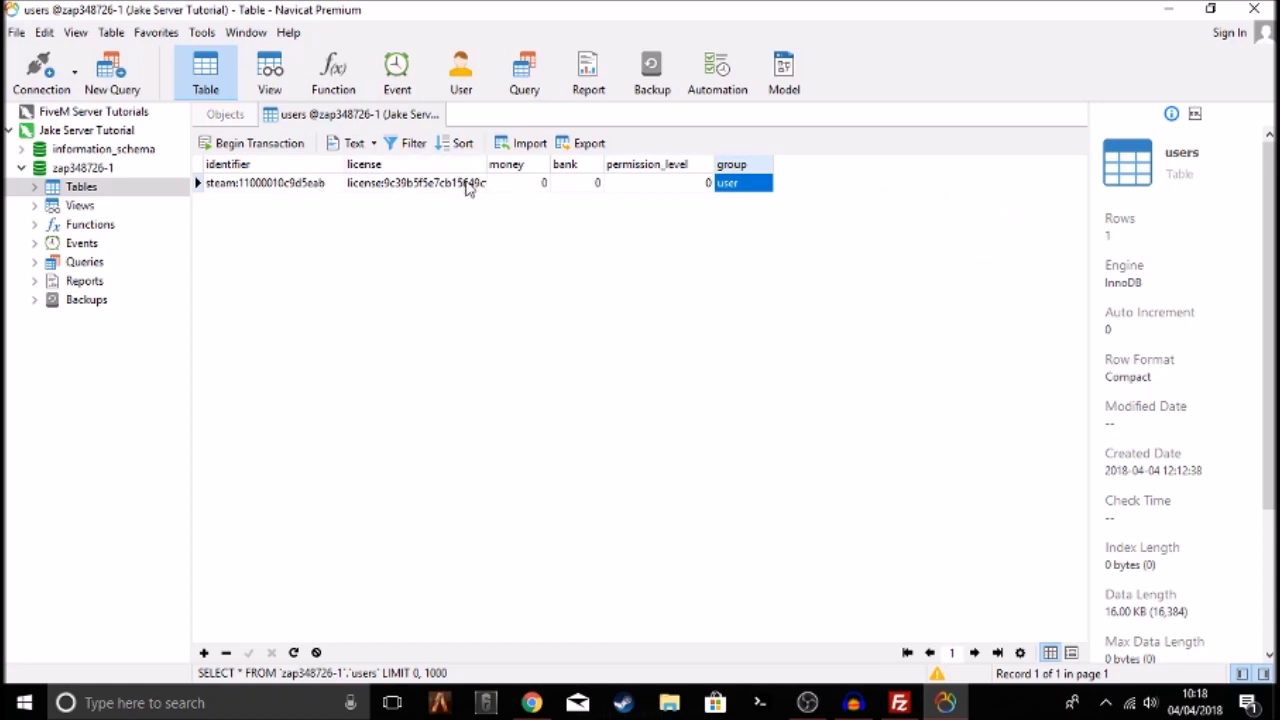
# Set the user's permission_level to 10 and group to superadmin, then apply the changes
pyautogui.doubleClick(677, 182)
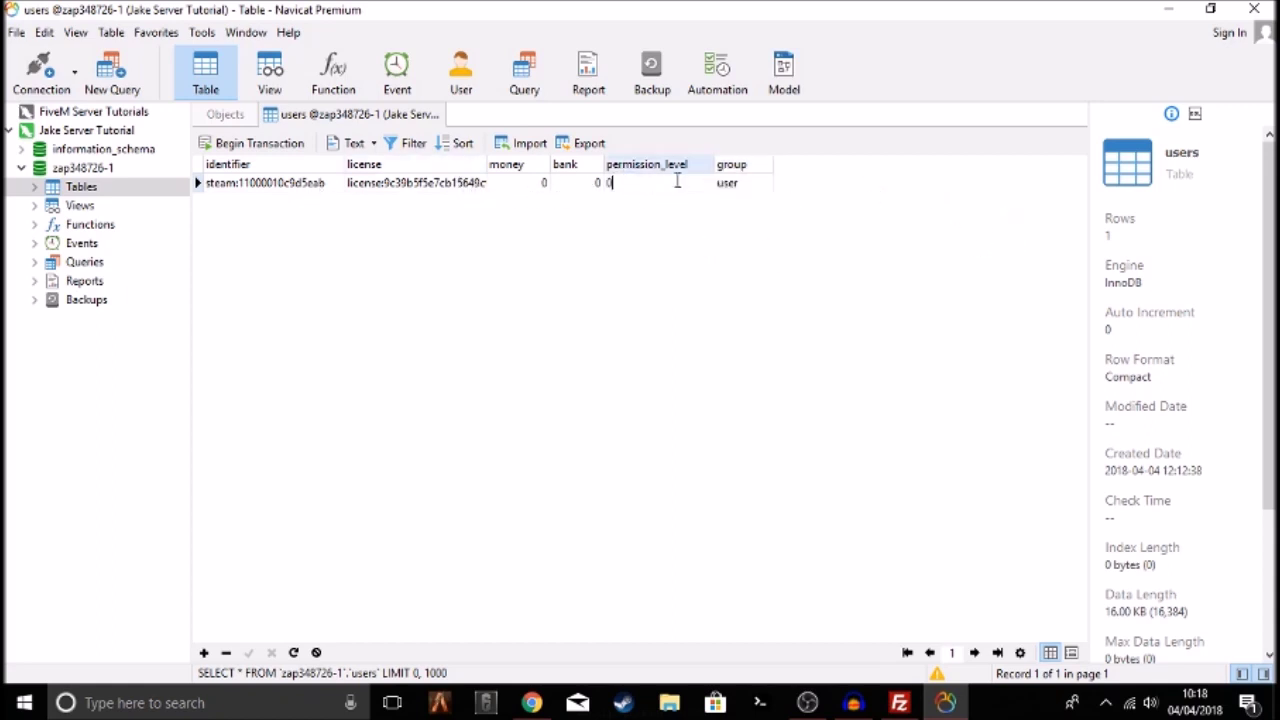
pyautogui.write('10')
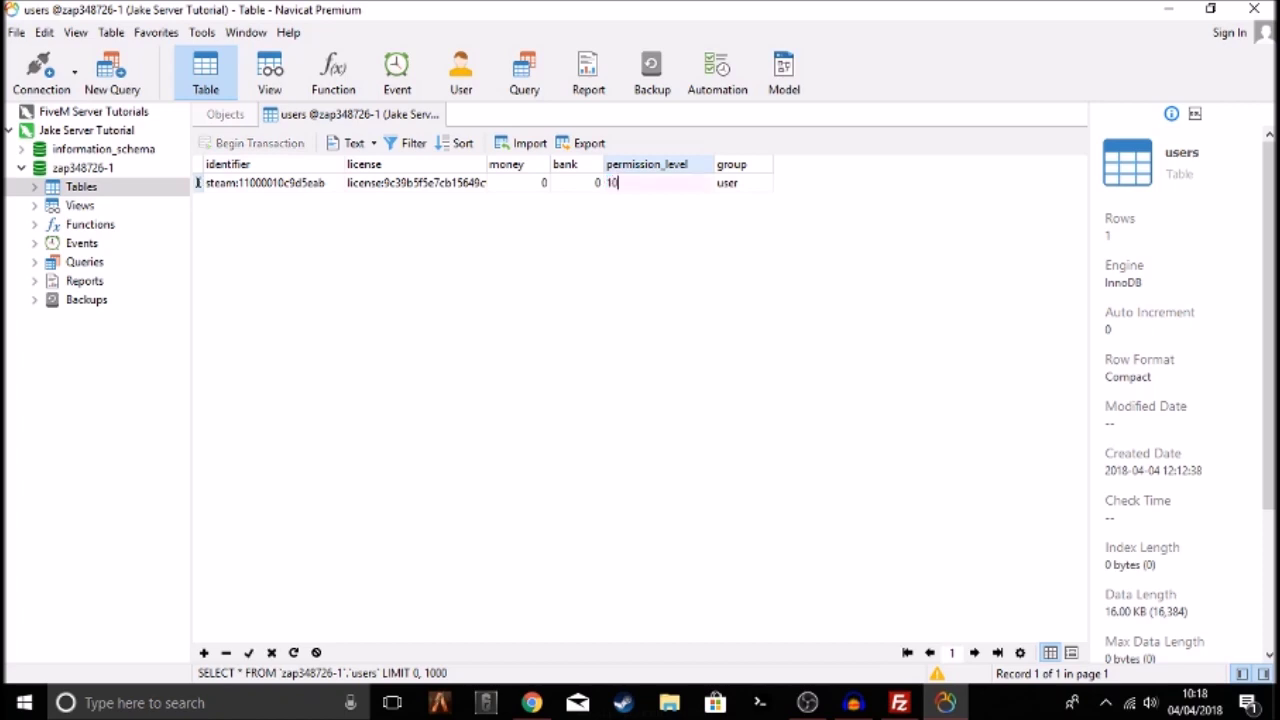
pyautogui.press('Tab')
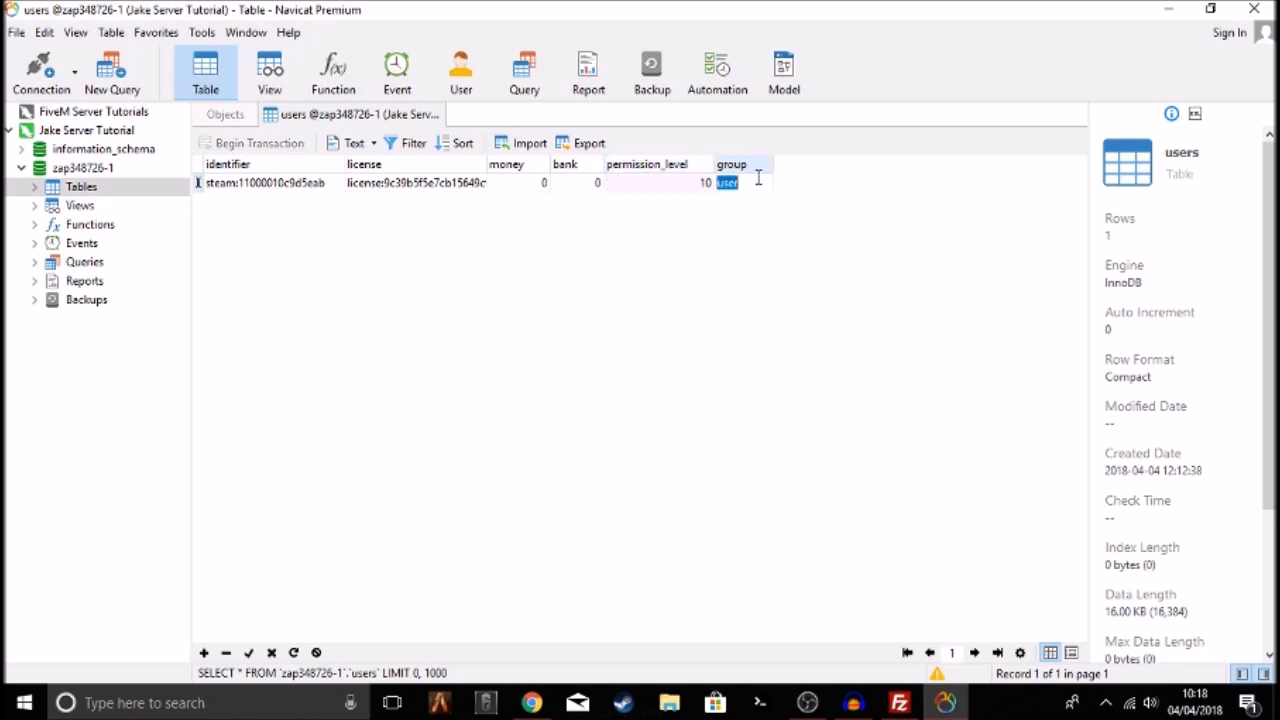
pyautogui.write('su')
pyautogui.write('peradmin')
pyautogui.doubleClick(760, 184)
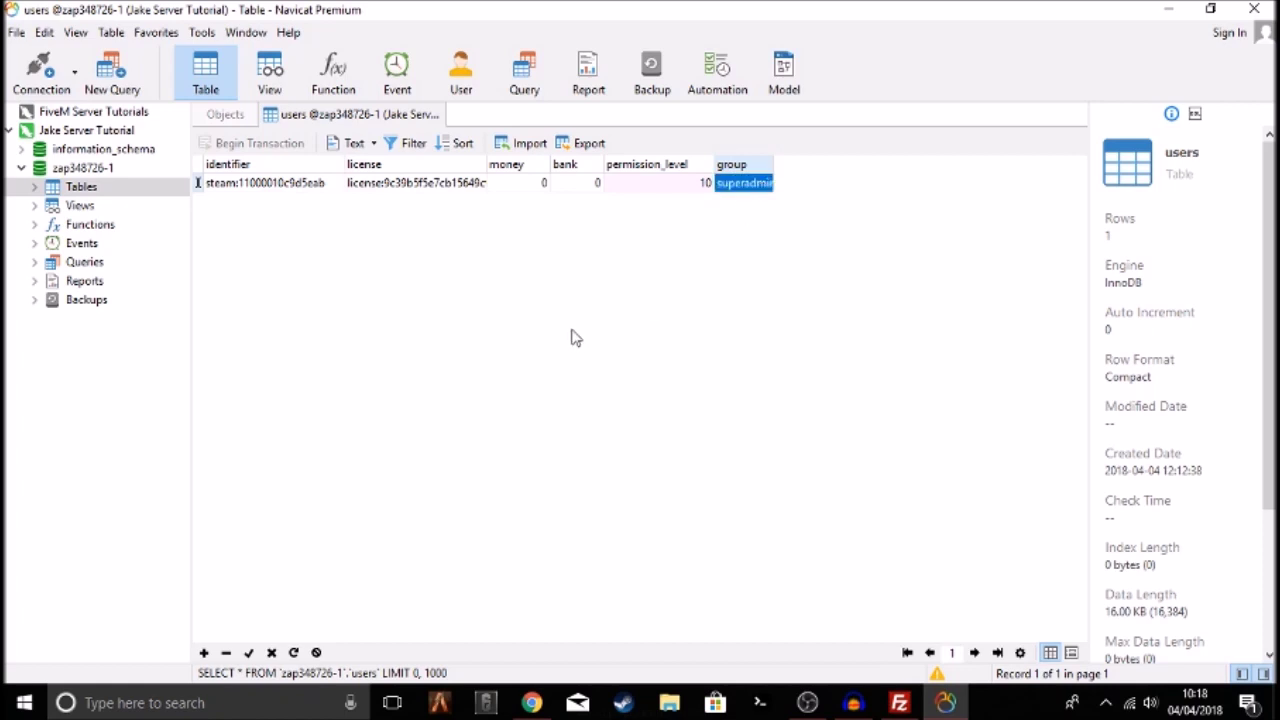
pyautogui.click(581, 168)
pyautogui.click(707, 188)
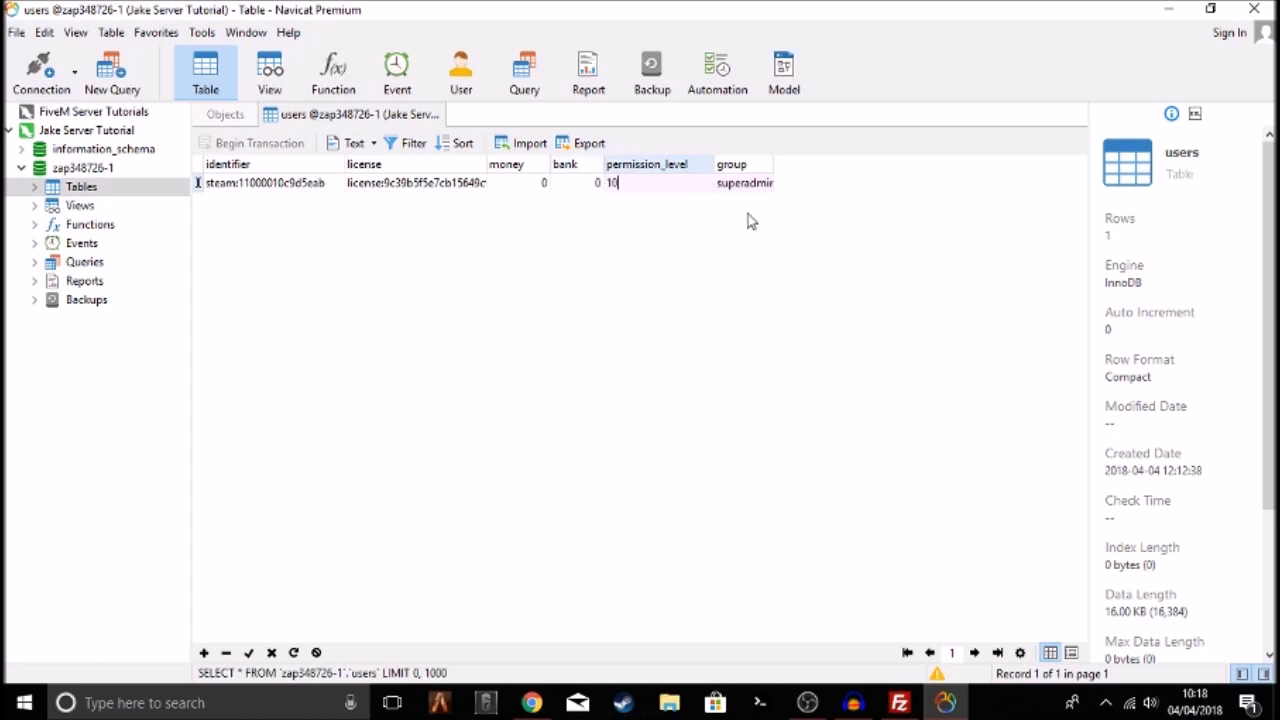
pyautogui.click(750, 180)
pyautogui.click(515, 166)
pyautogui.click(575, 186)
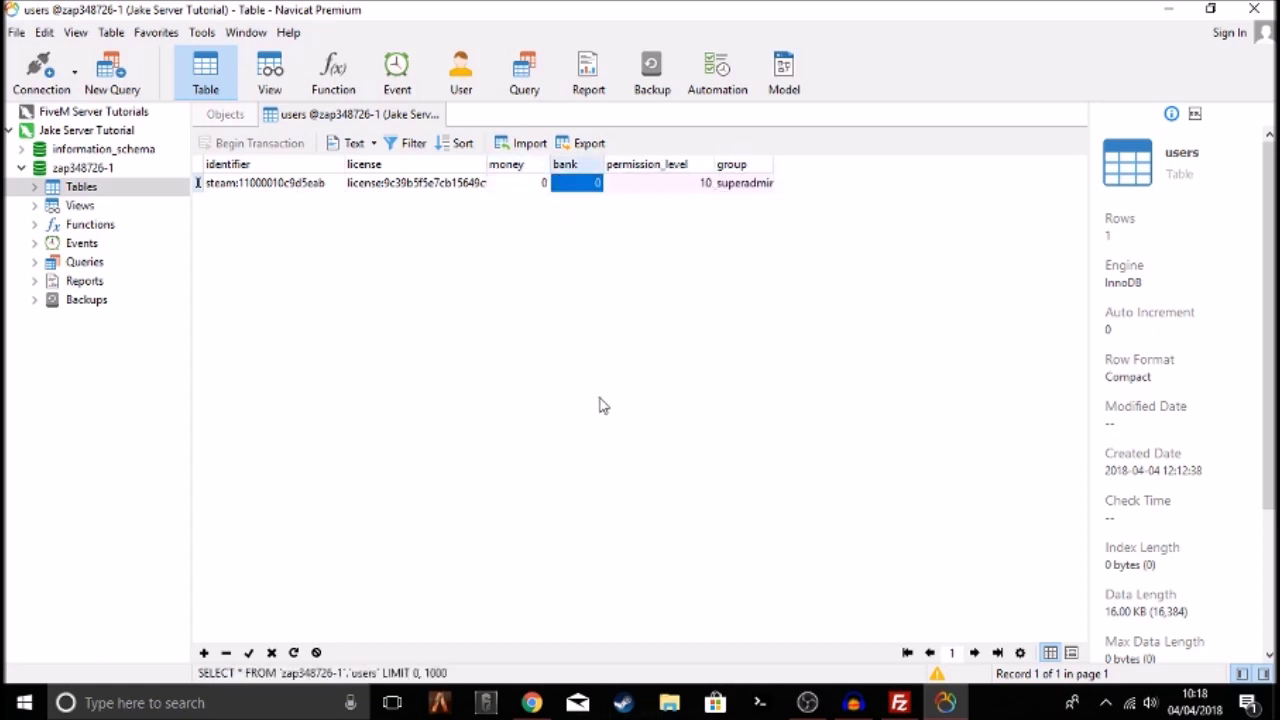
pyautogui.click(251, 662)
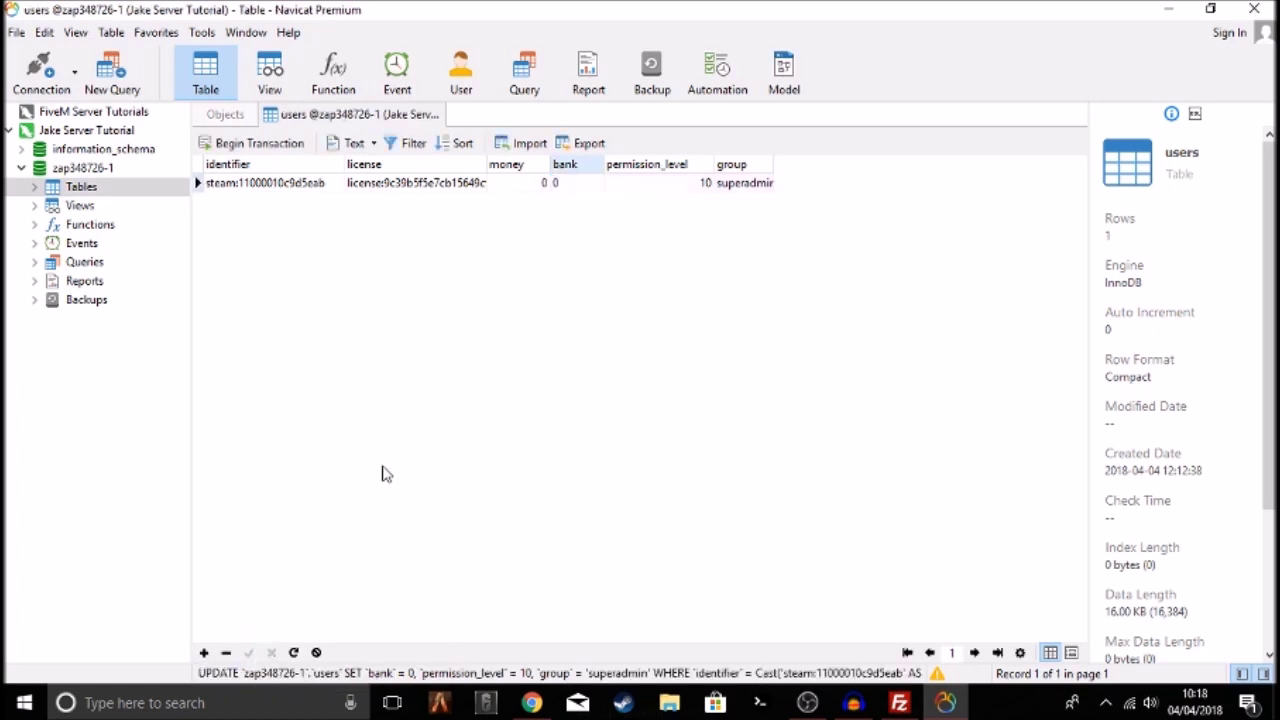
# Start the game server in the ZAP-Hosting panel and direct-connect to its IP from FiveM
pyautogui.click(531, 702)
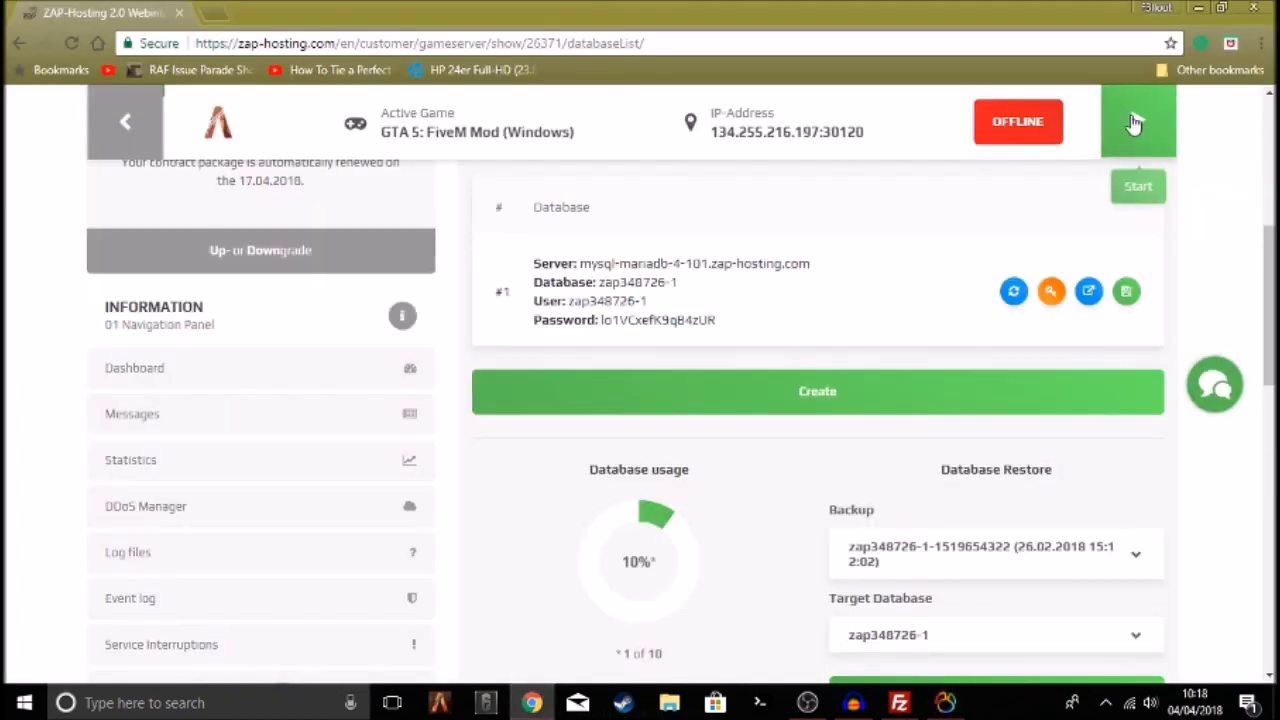
pyautogui.click(1138, 121)
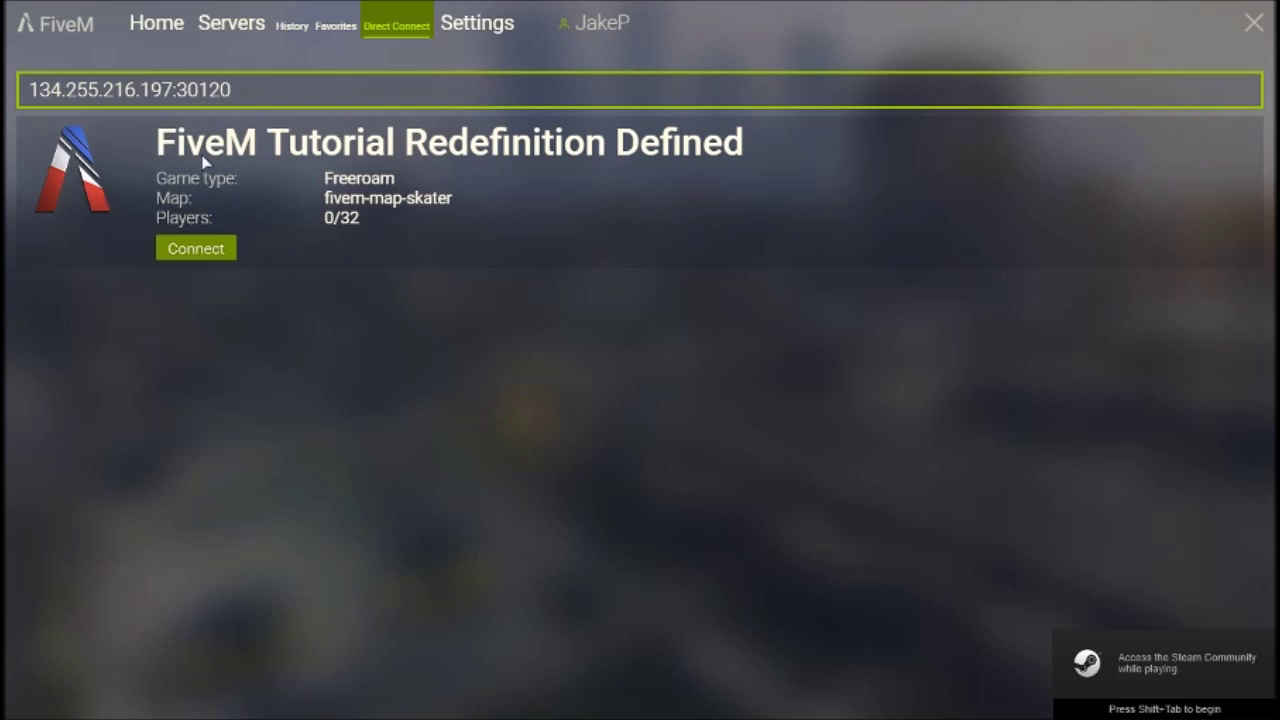
pyautogui.click(182, 251)
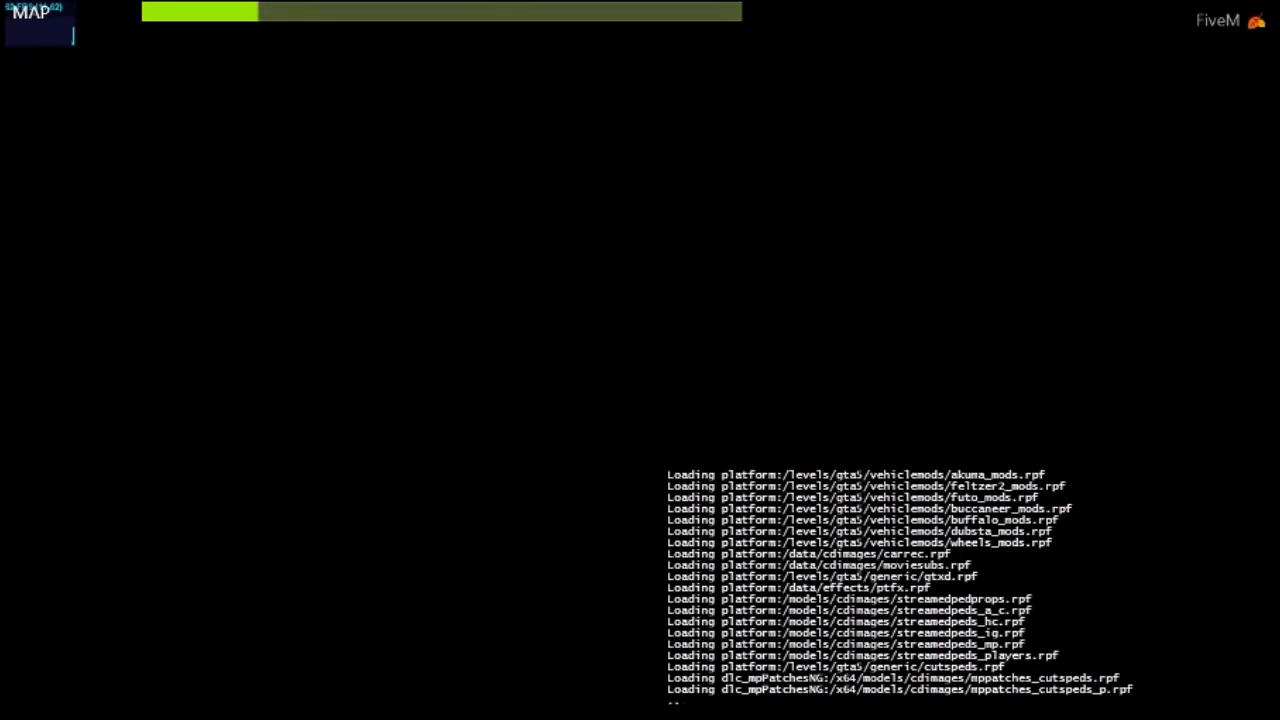
# Run the character down the street during the loading screen until the game spawns on the beach
pyautogui.press('Left')
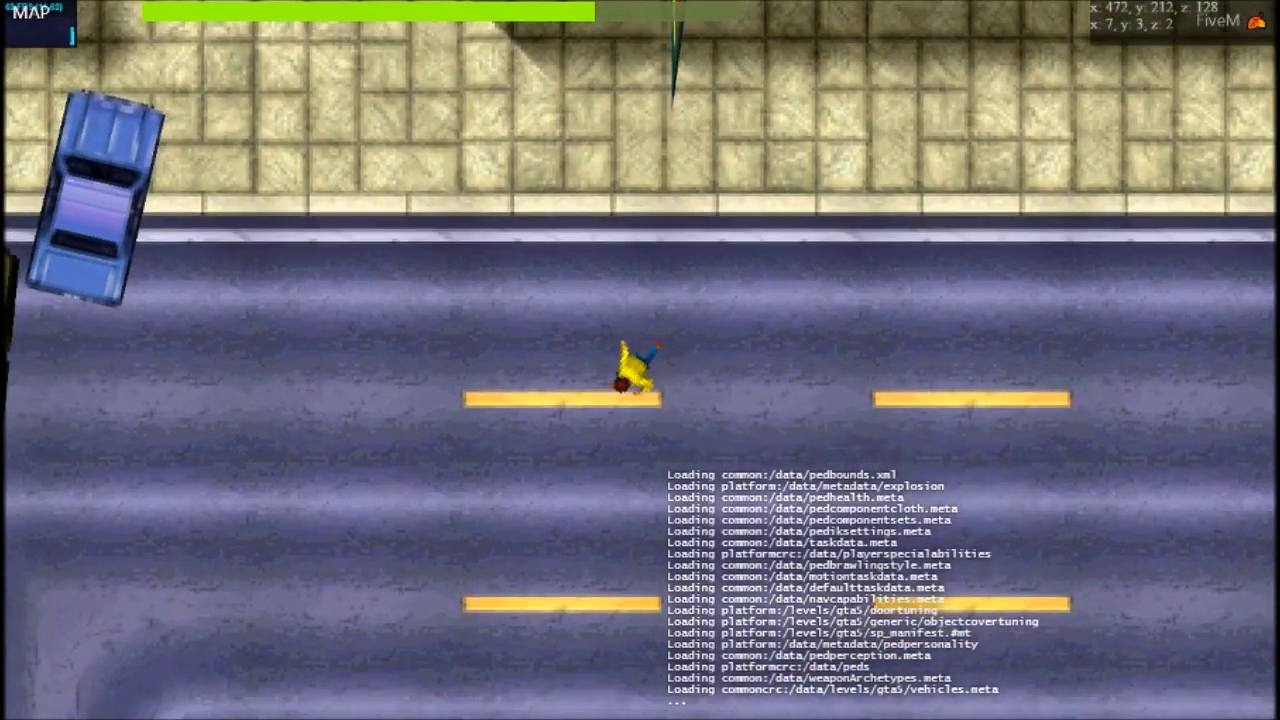
pyautogui.press('Up')
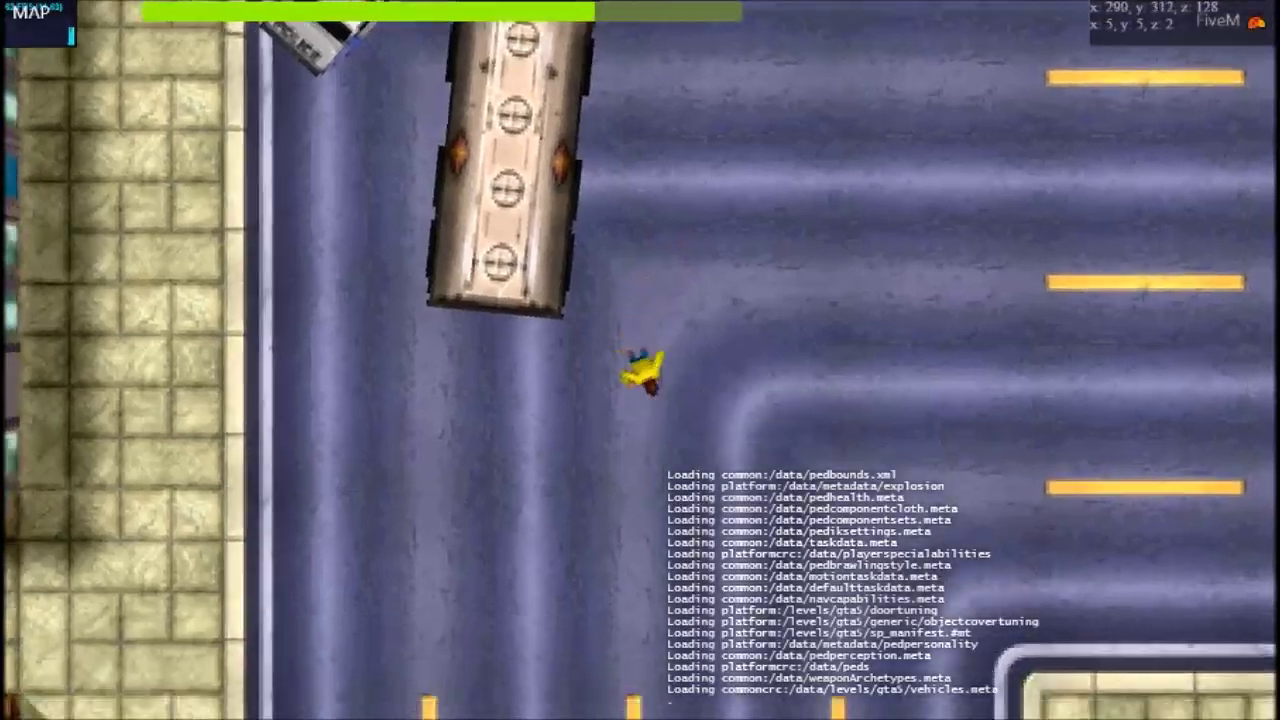
pyautogui.press('Up')
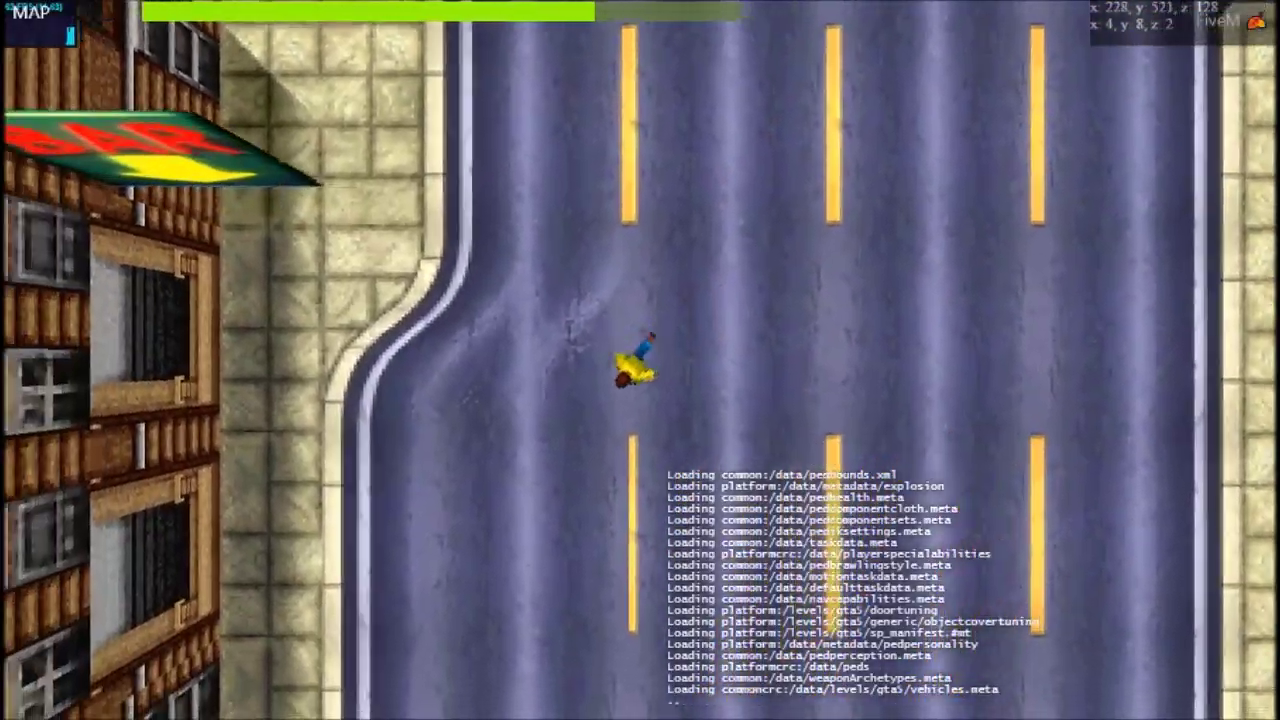
pyautogui.press('Up')
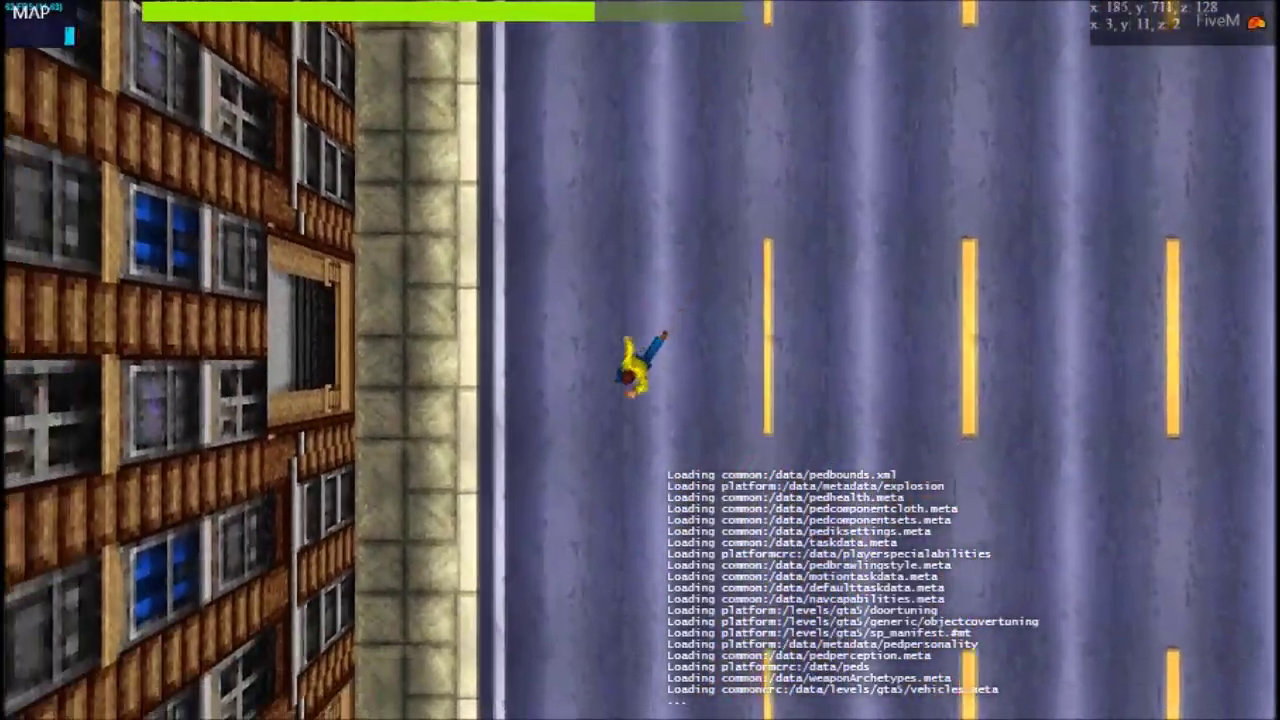
pyautogui.press('Up')
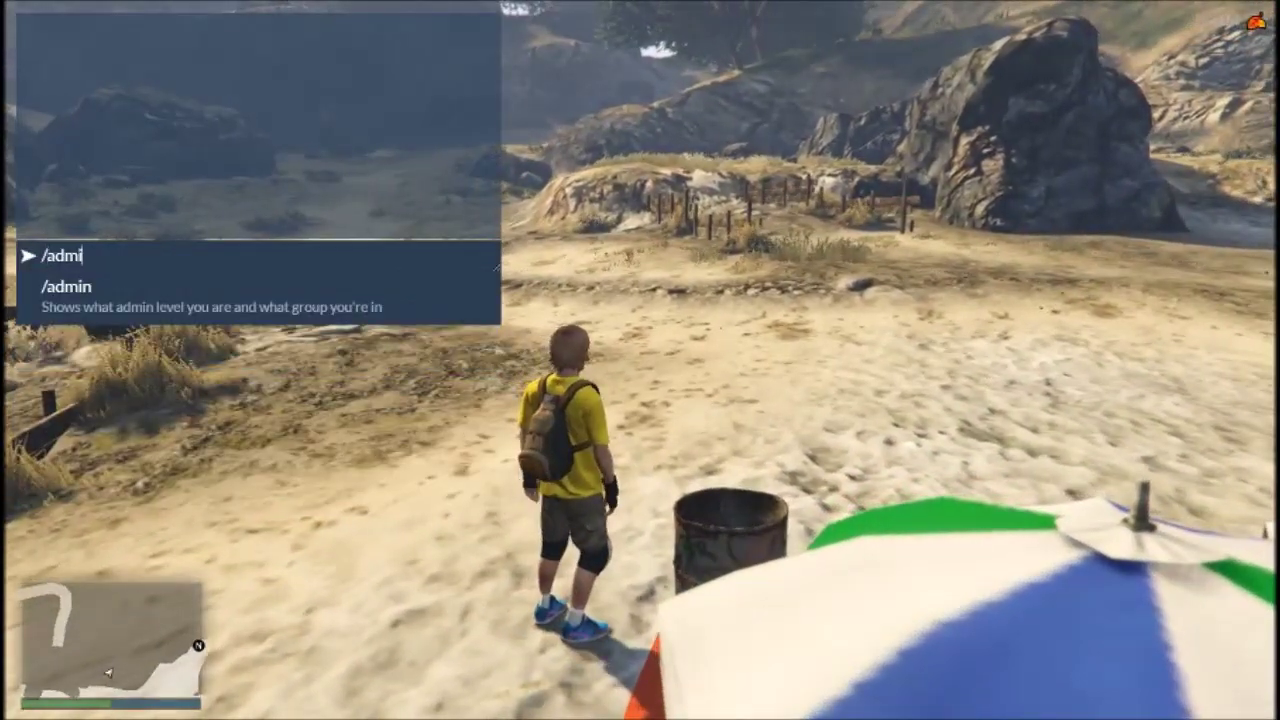
# Confirm superadmin level 10 with /admin, then open the admin menu and slay your own player
pyautogui.press('w')
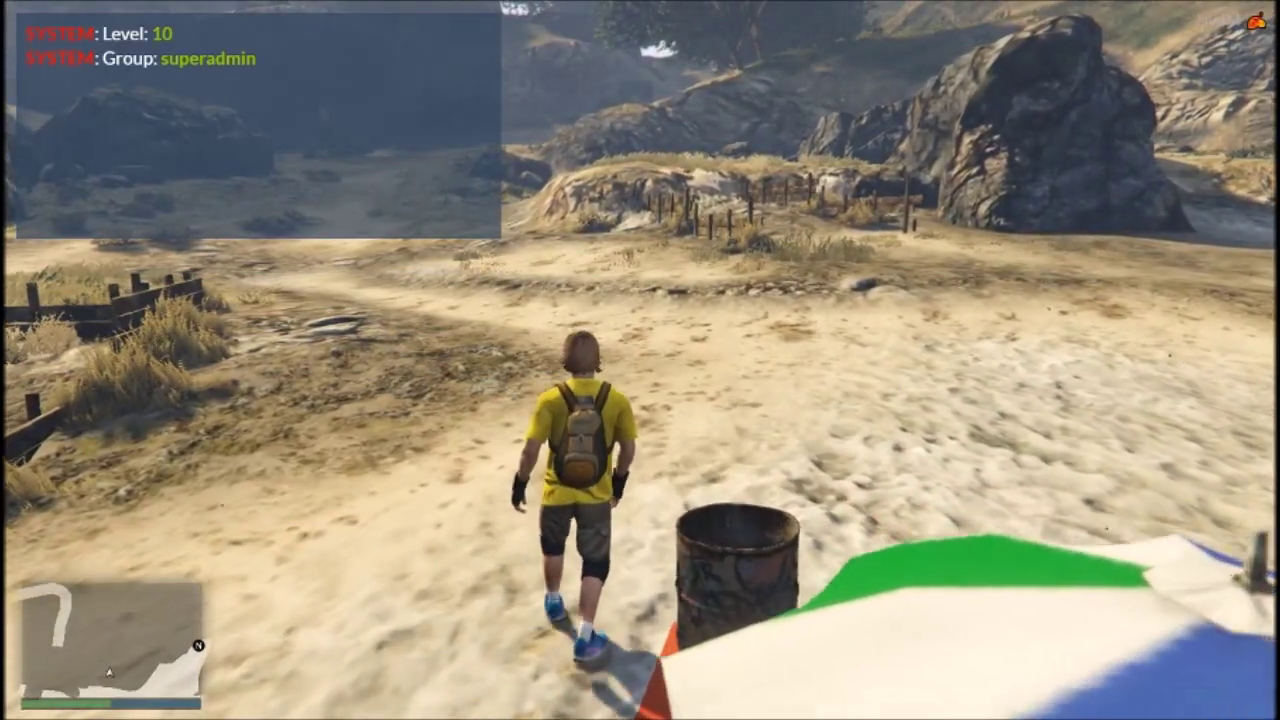
pyautogui.press('shift')
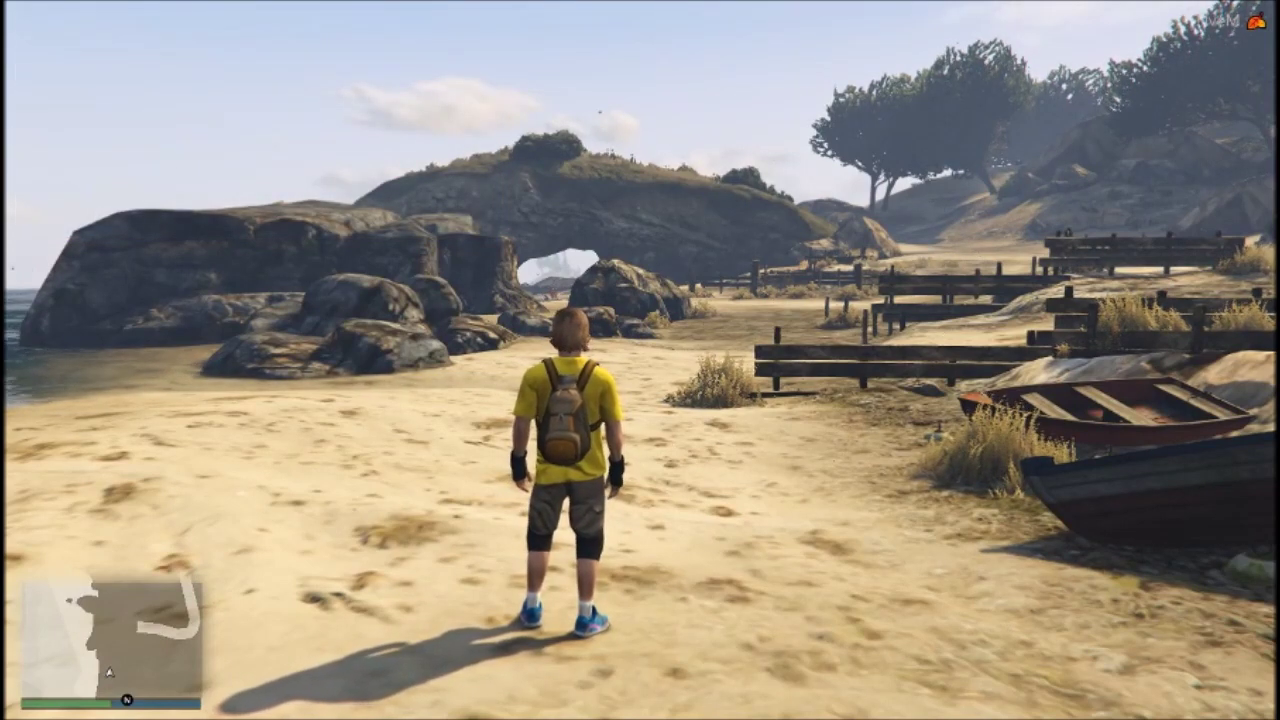
pyautogui.press('Home')
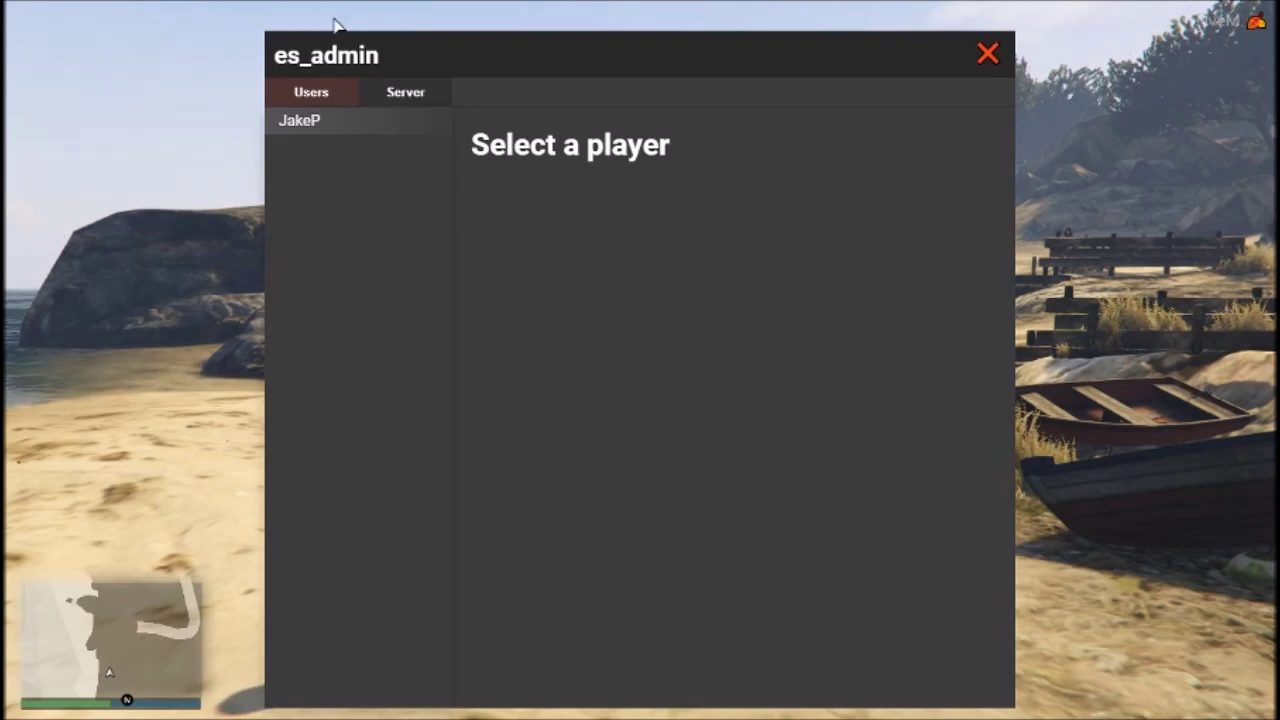
pyautogui.click(306, 120)
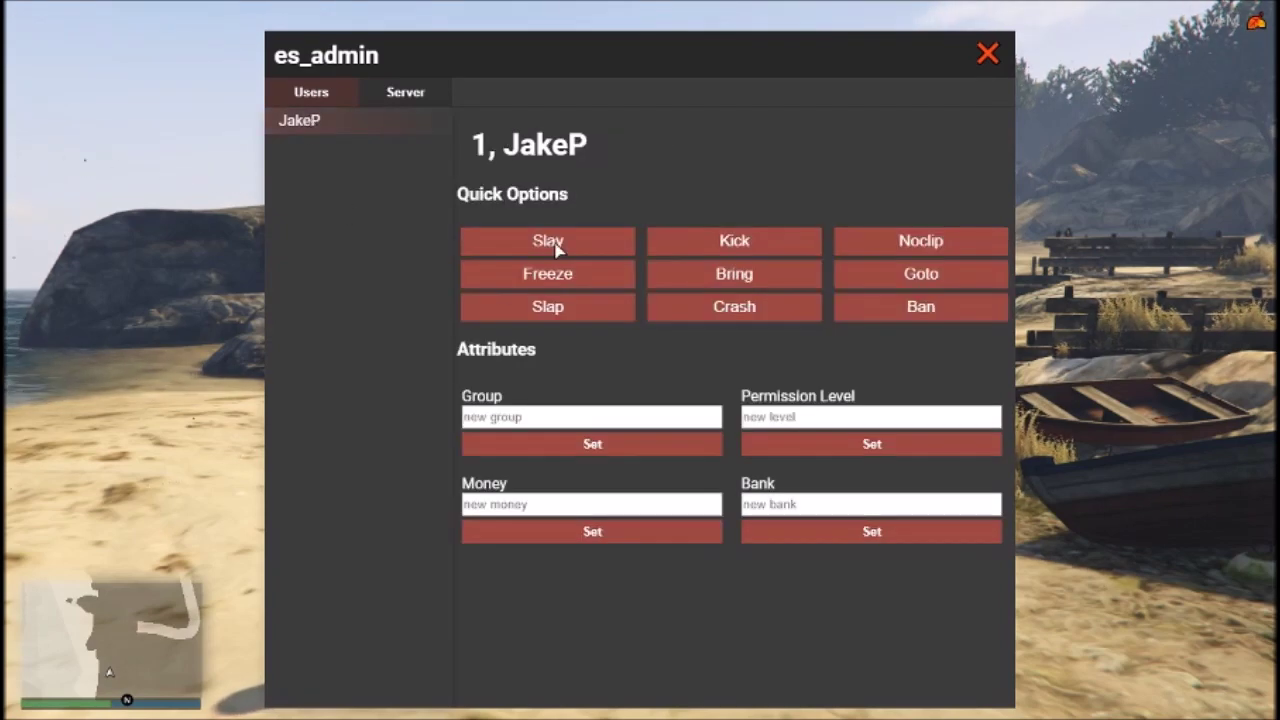
pyautogui.click(557, 250)
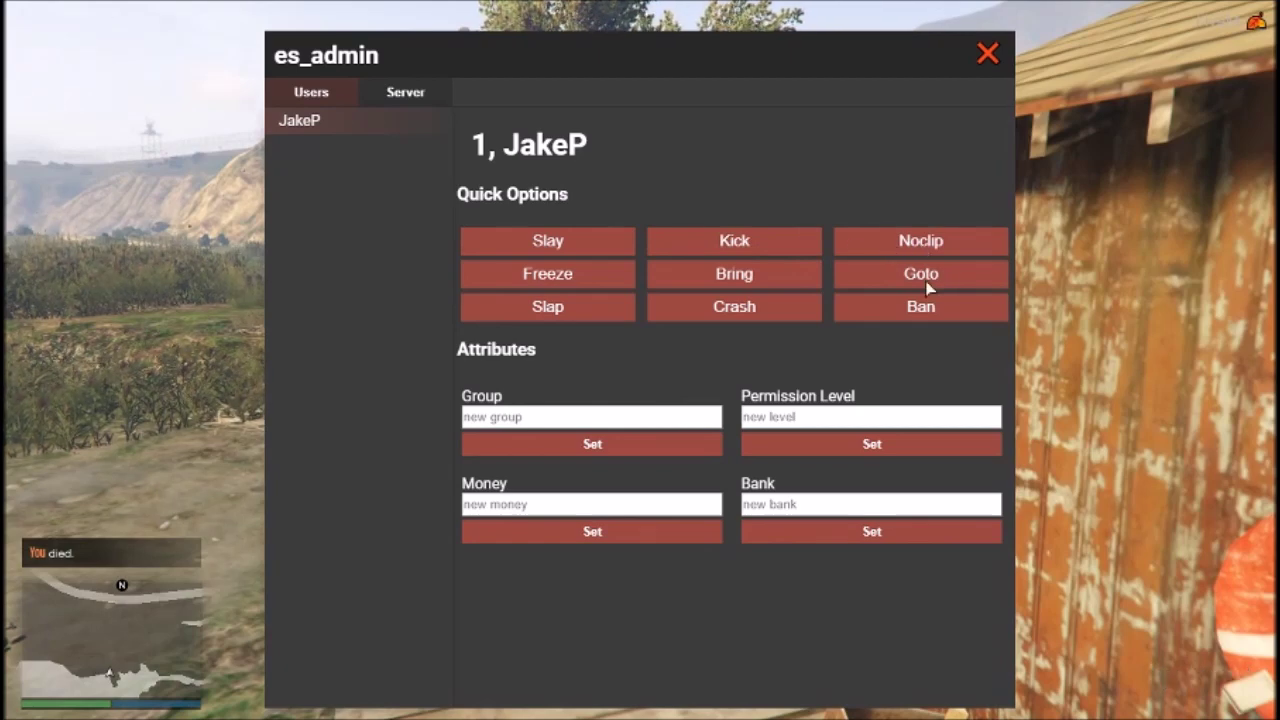
# Use the Server quick option Slap to fling the character skyward, then close the admin menu
pyautogui.click(405, 92)
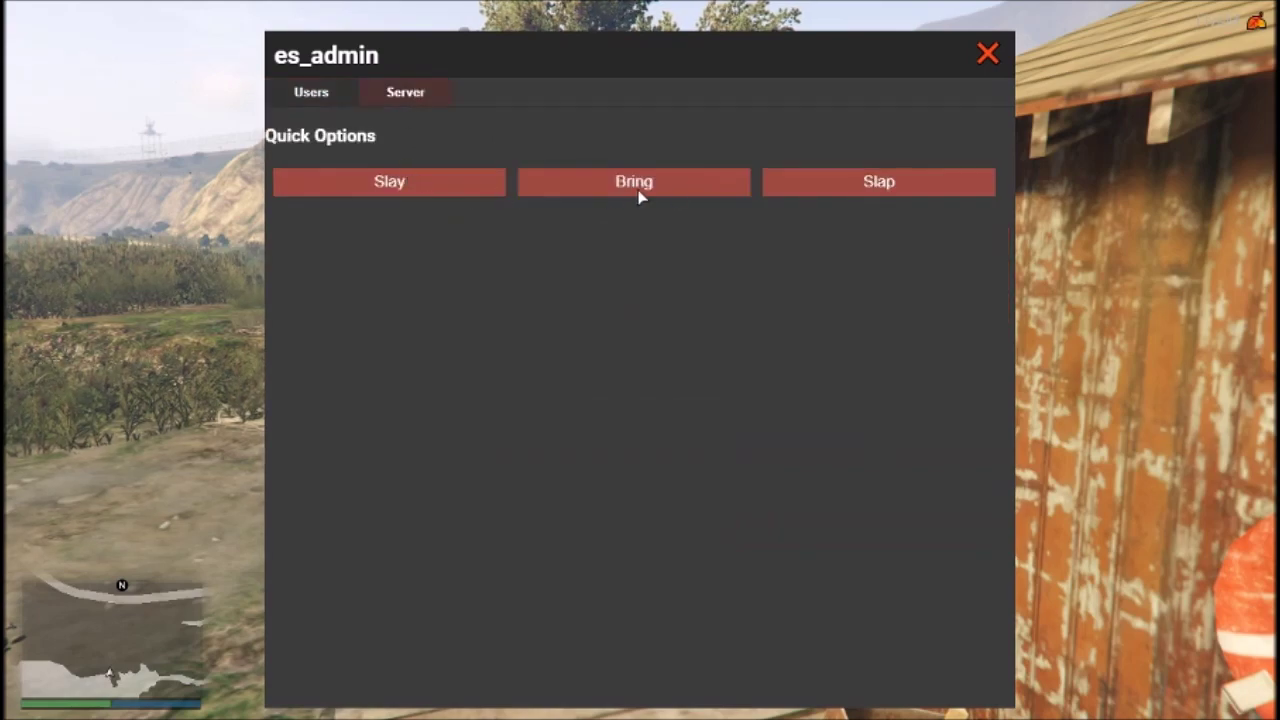
pyautogui.click(848, 179)
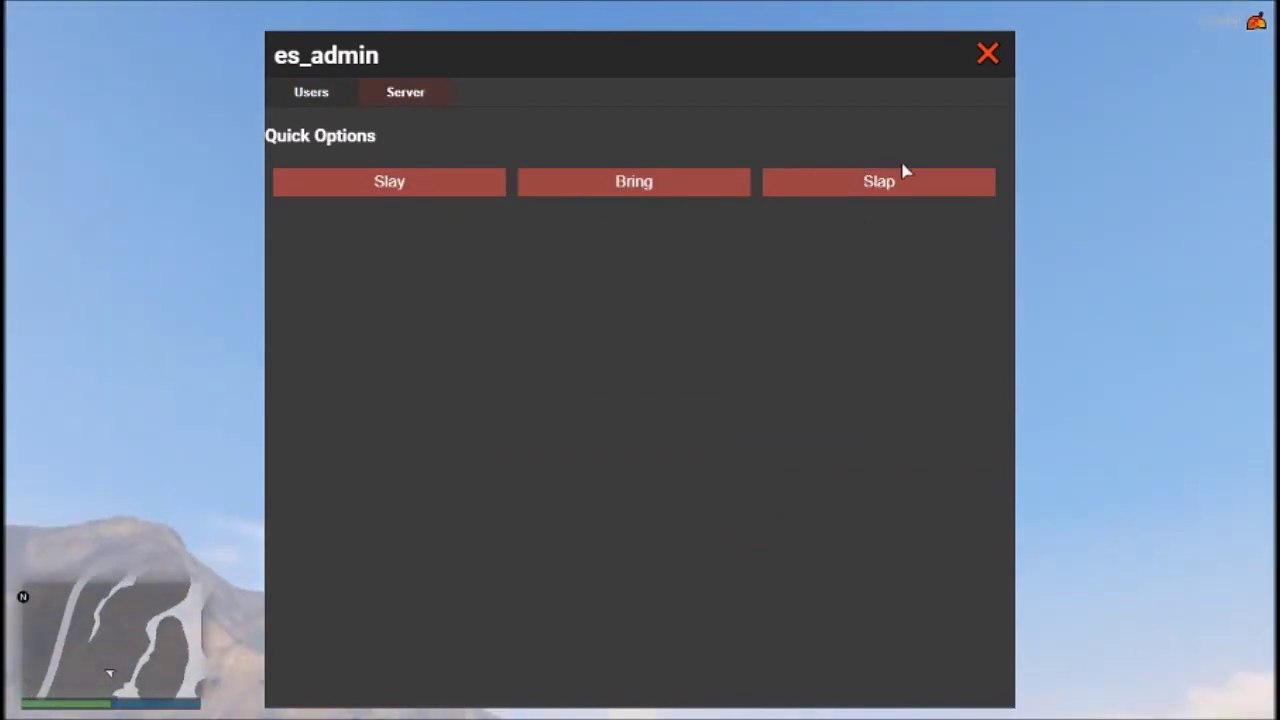
pyautogui.click(987, 54)
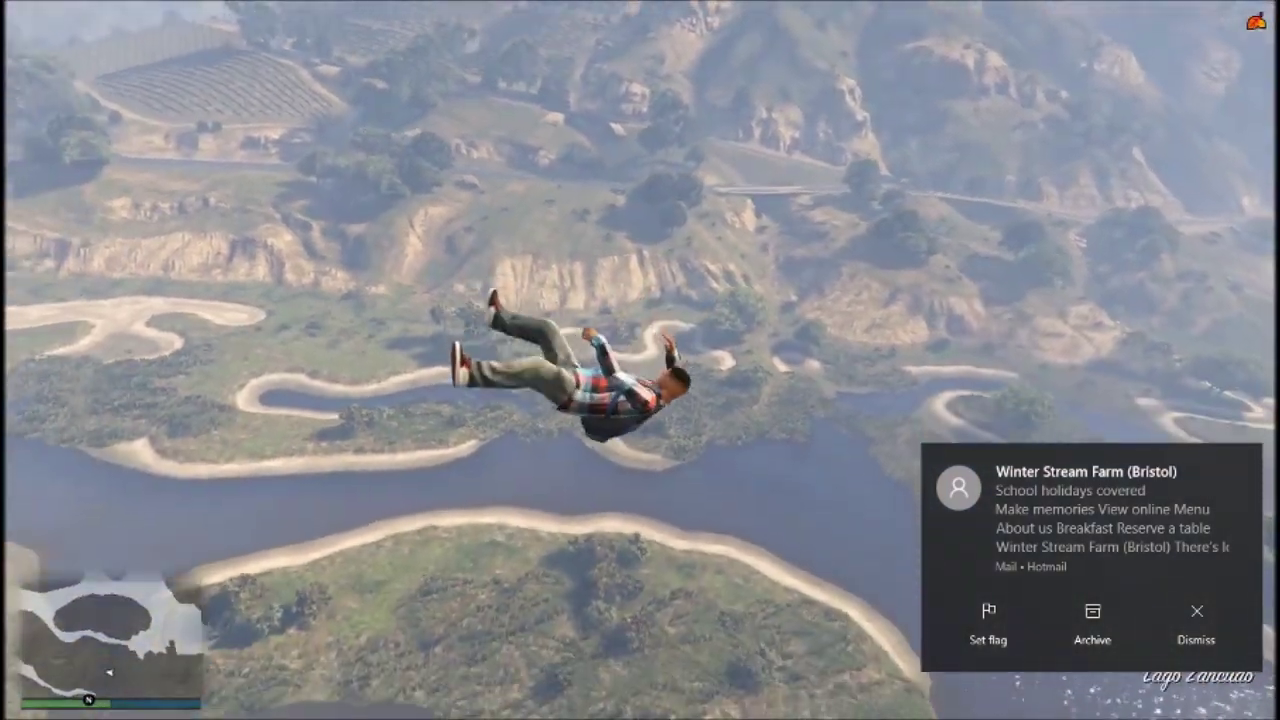
pyautogui.press('F6')
pyautogui.press('F6')
pyautogui.press('F4')
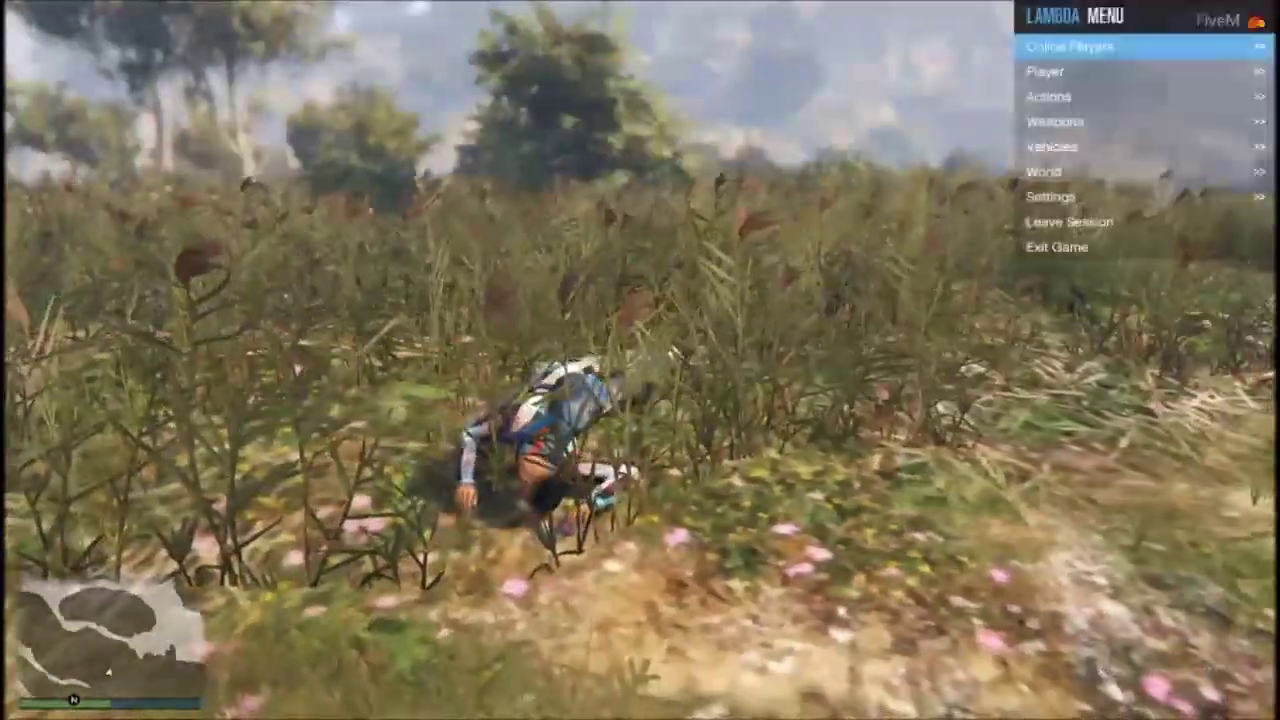
pyautogui.press('Down')
pyautogui.press('Down')
pyautogui.press('Down')
pyautogui.press('Down')
pyautogui.press('Down')
pyautogui.press('F4')
pyautogui.press('Home')
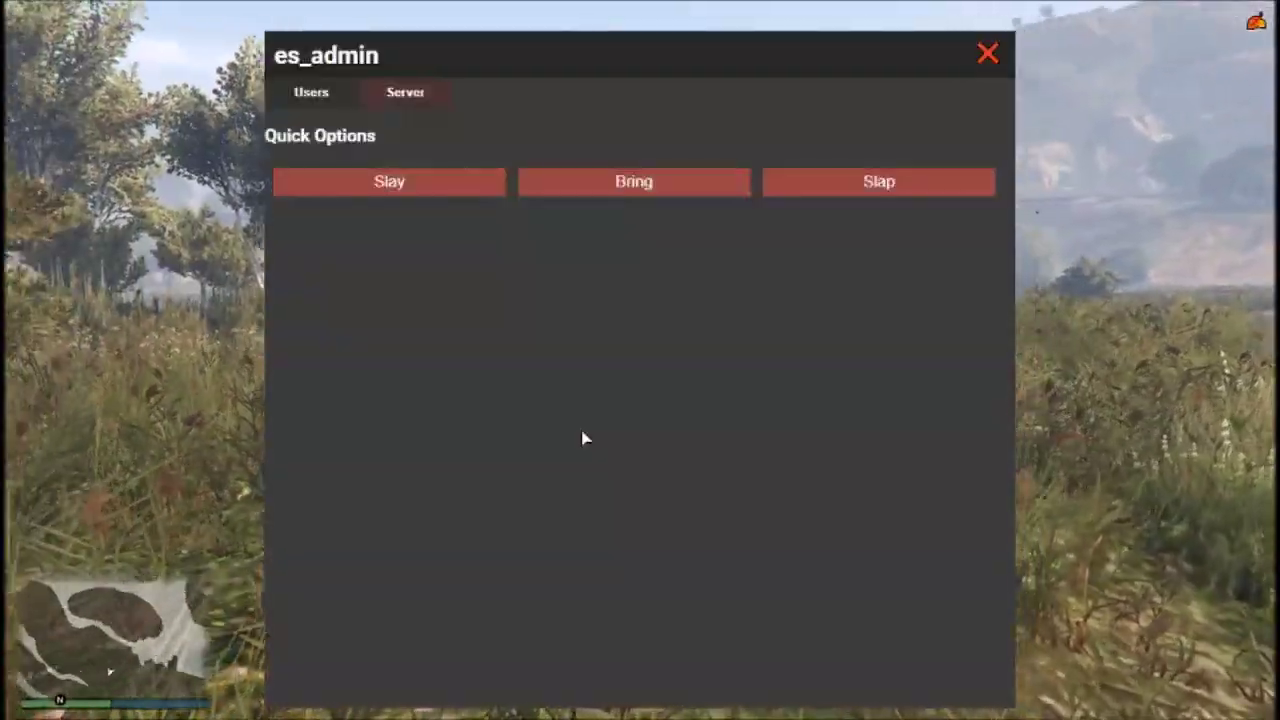
pyautogui.click(311, 92)
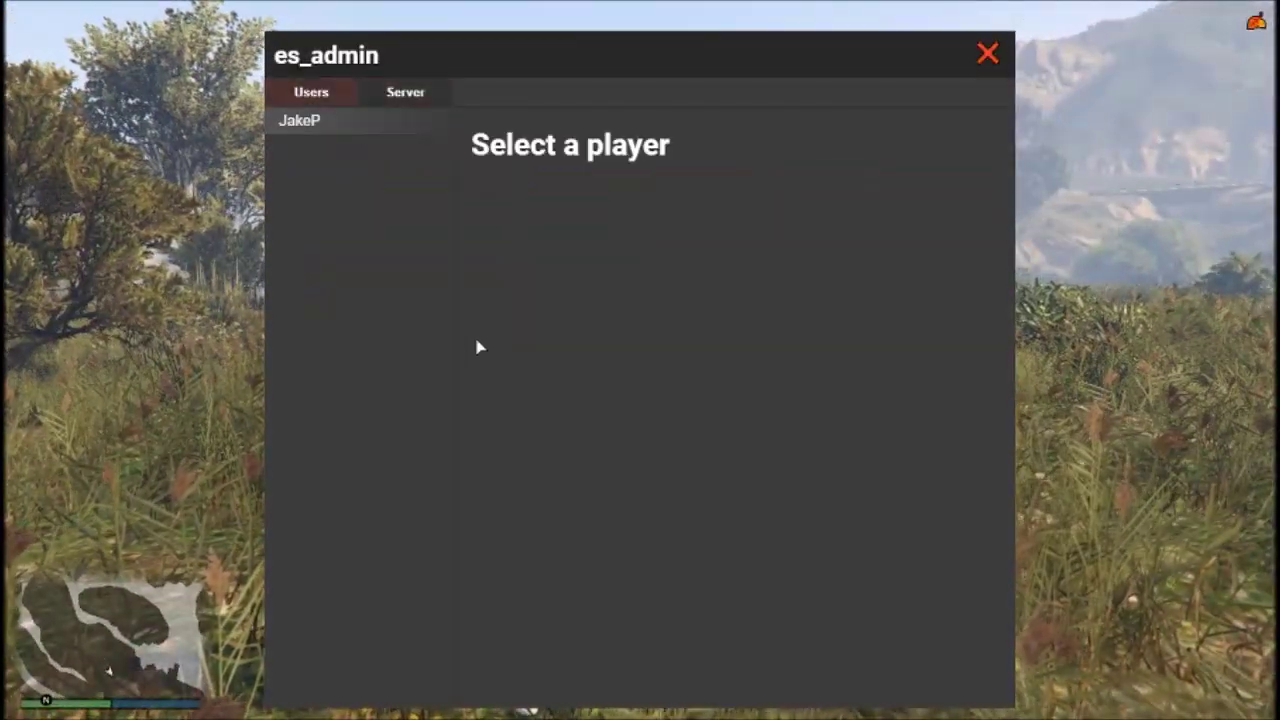
pyautogui.click(388, 130)
pyautogui.click(534, 420)
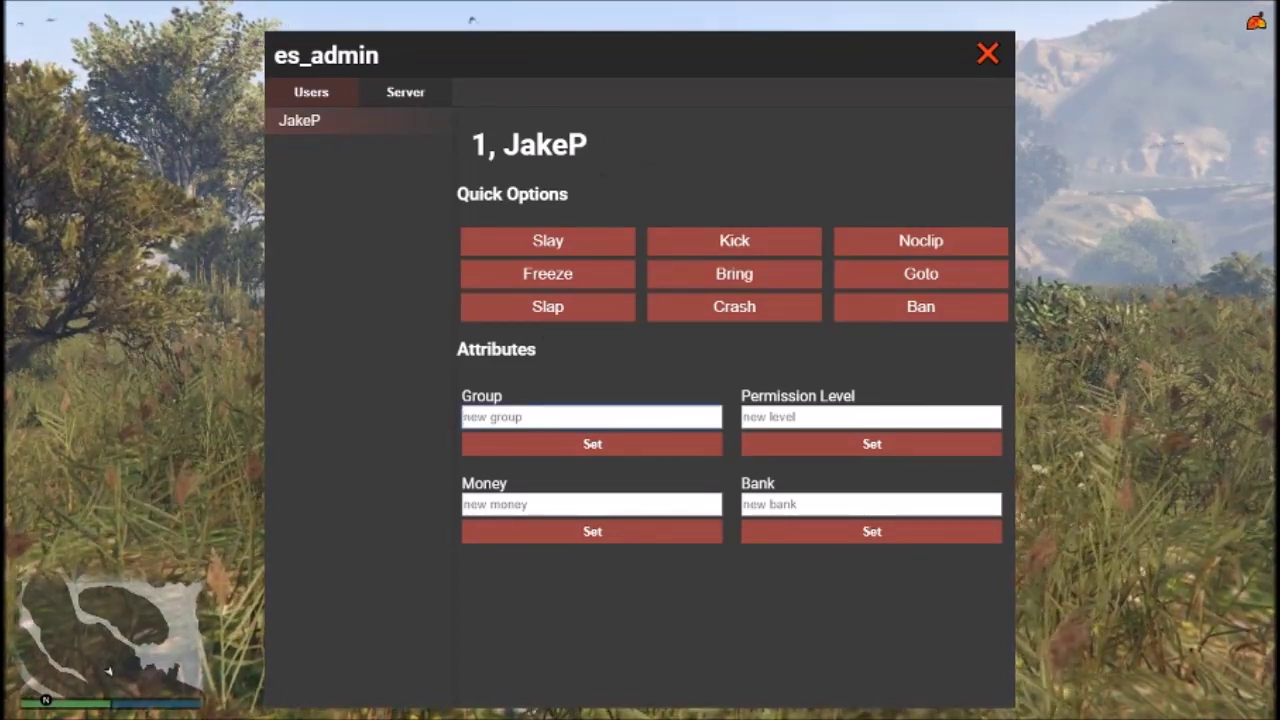
pyautogui.click(775, 420)
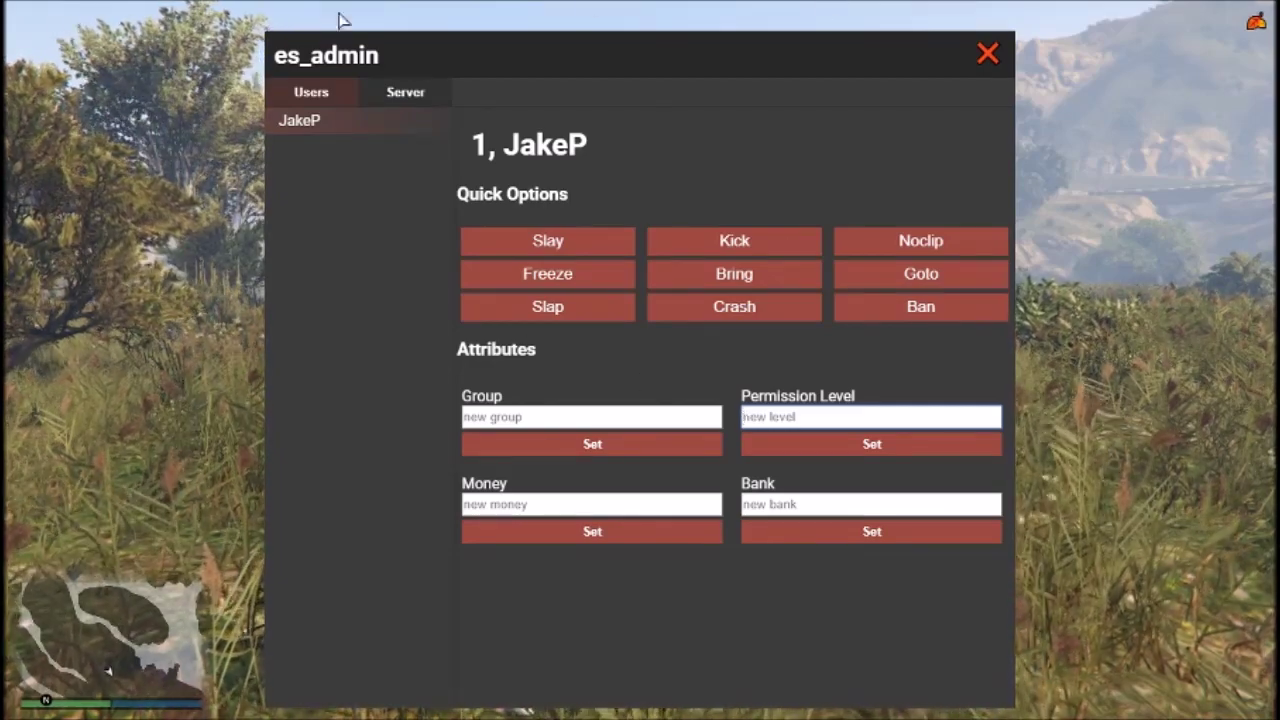
pyautogui.click(990, 56)
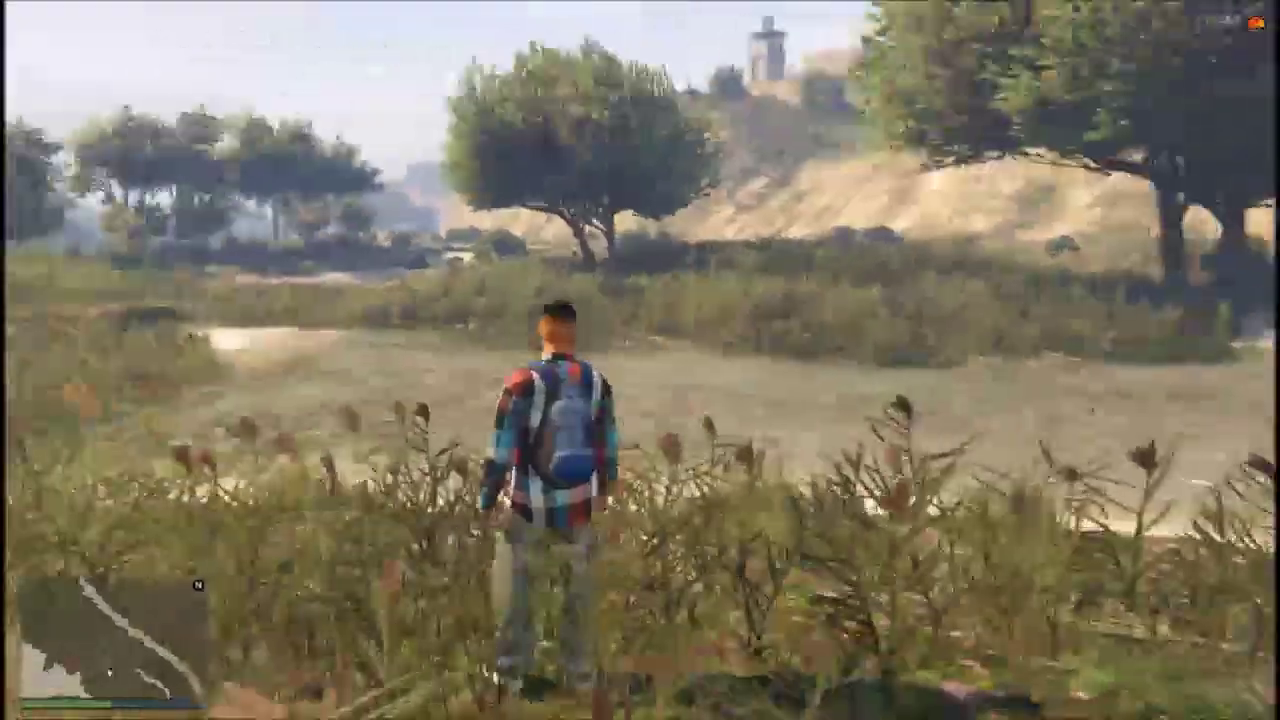
pyautogui.press('w')
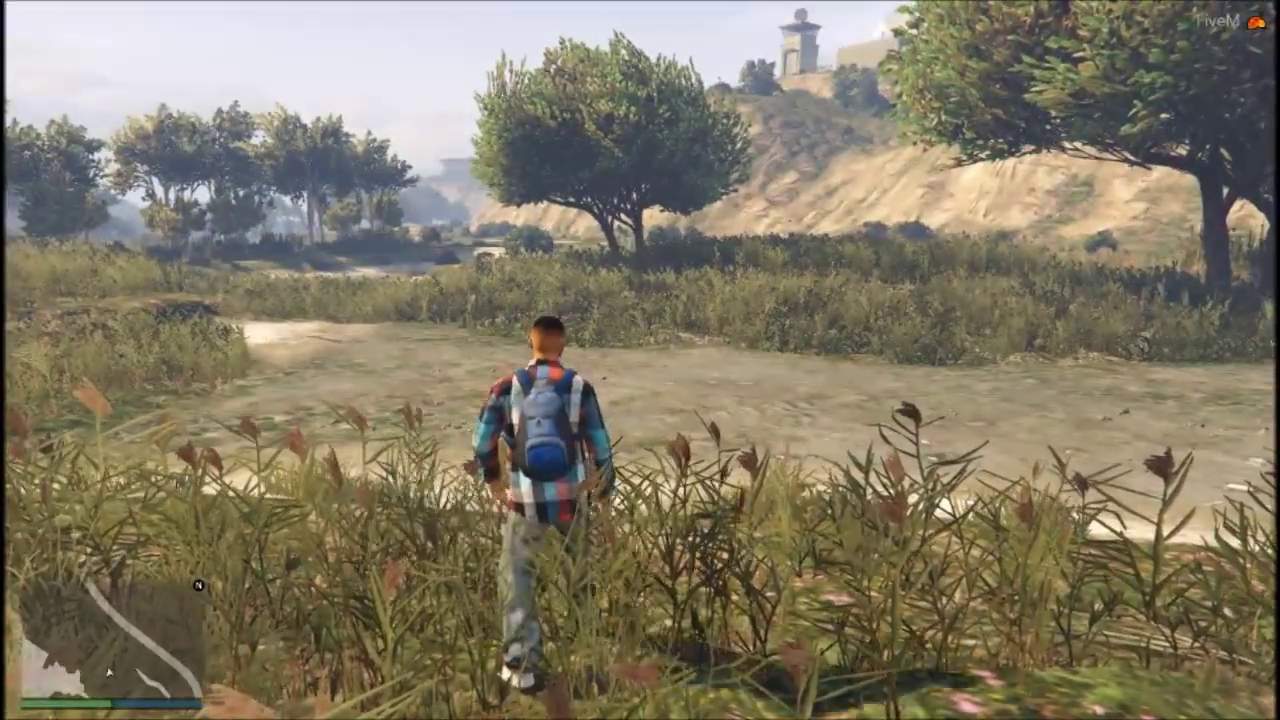
pyautogui.press('s')
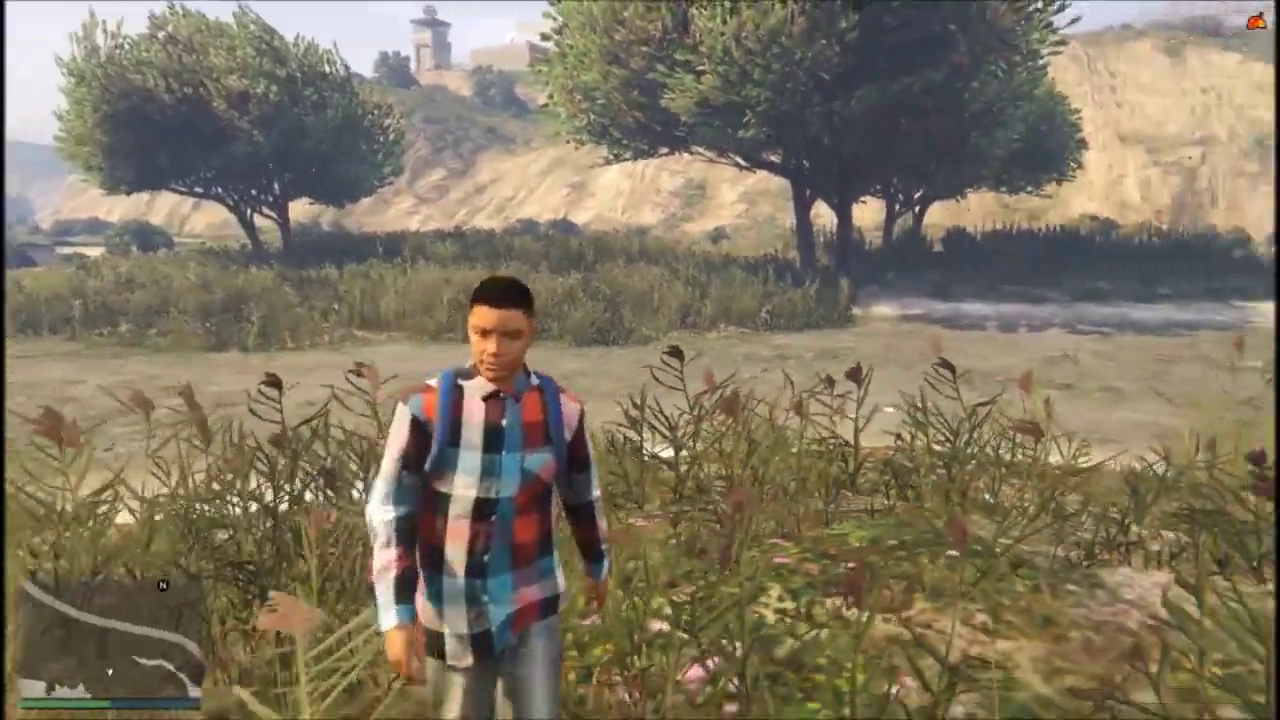
pyautogui.press('w')
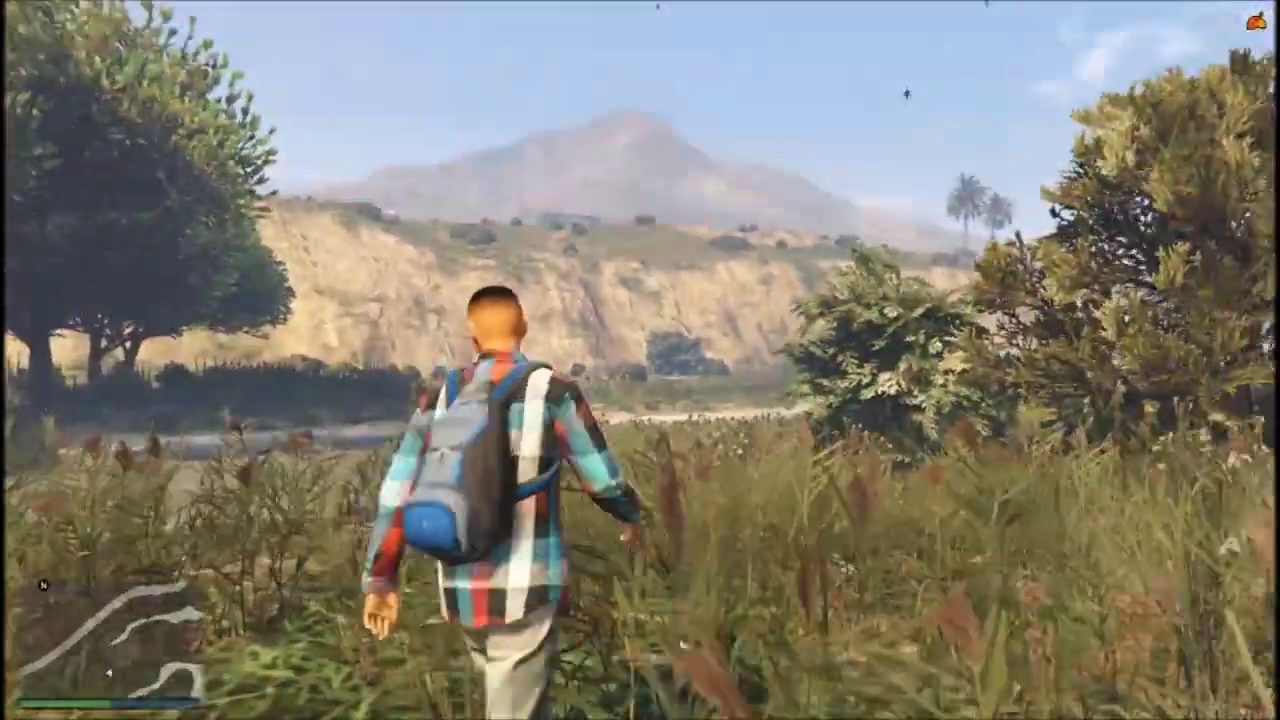
pyautogui.press('w')
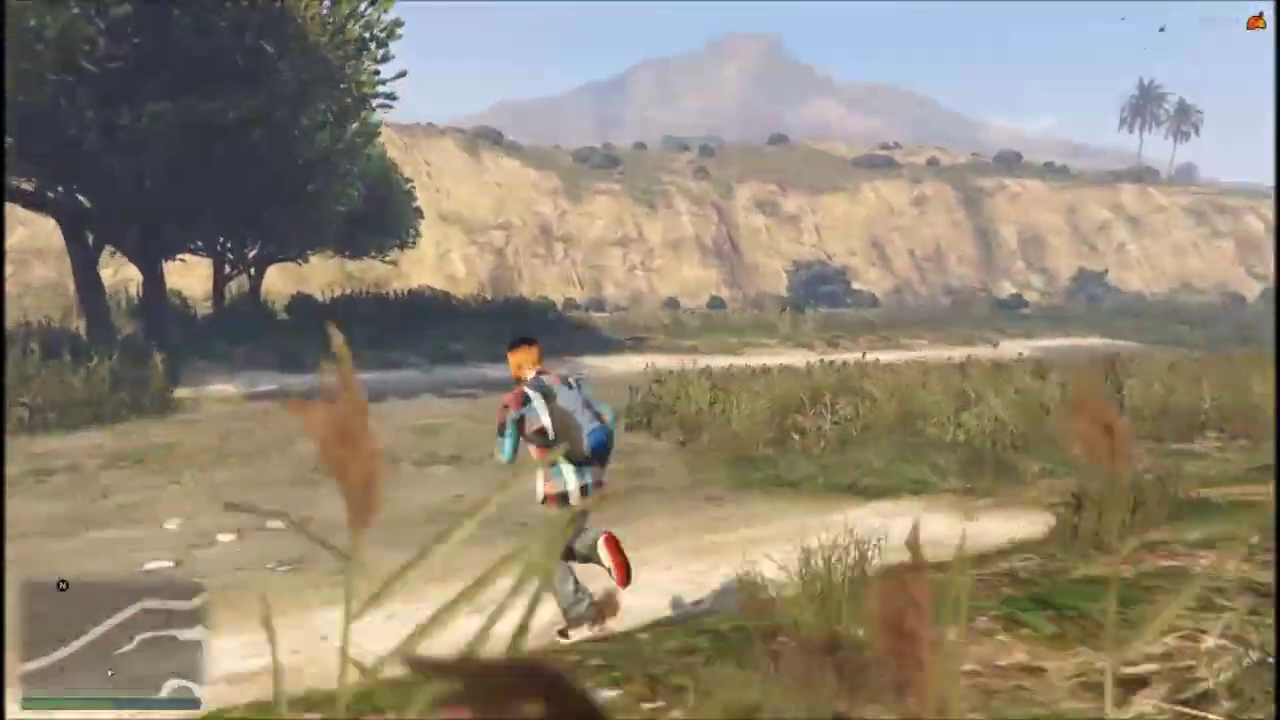
pyautogui.press('a')
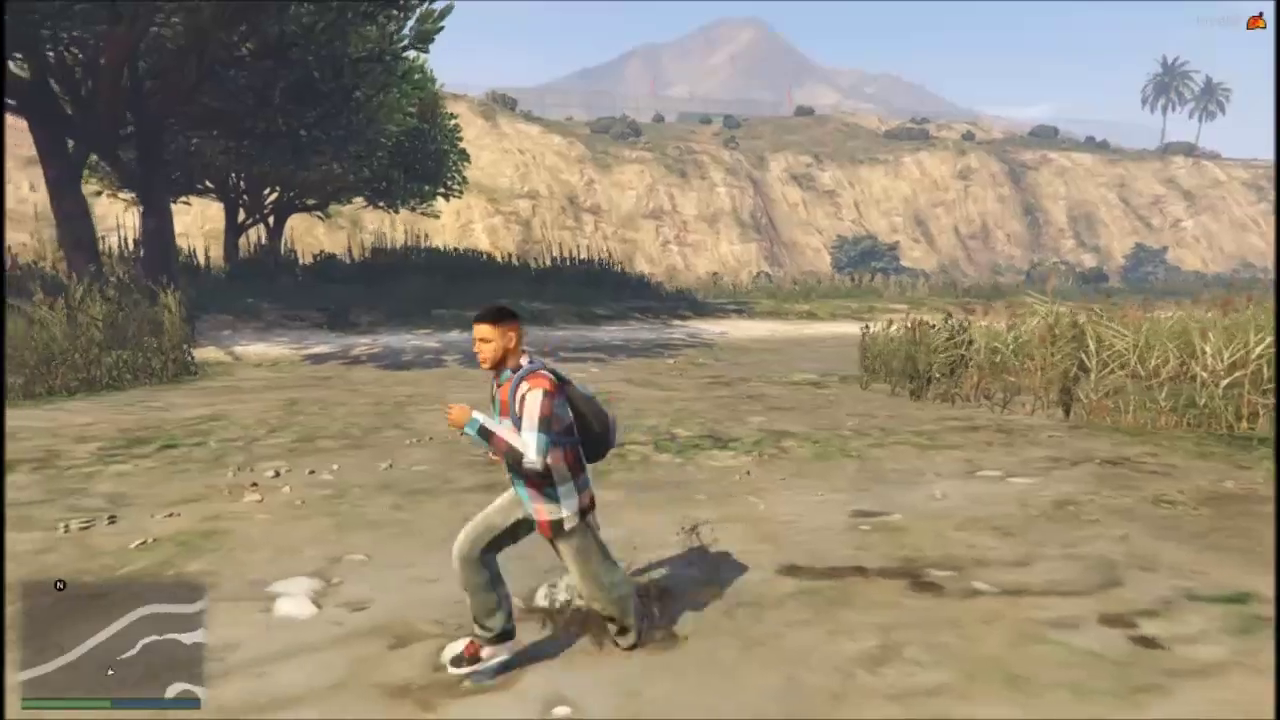
pyautogui.press('s')
pyautogui.press('w')
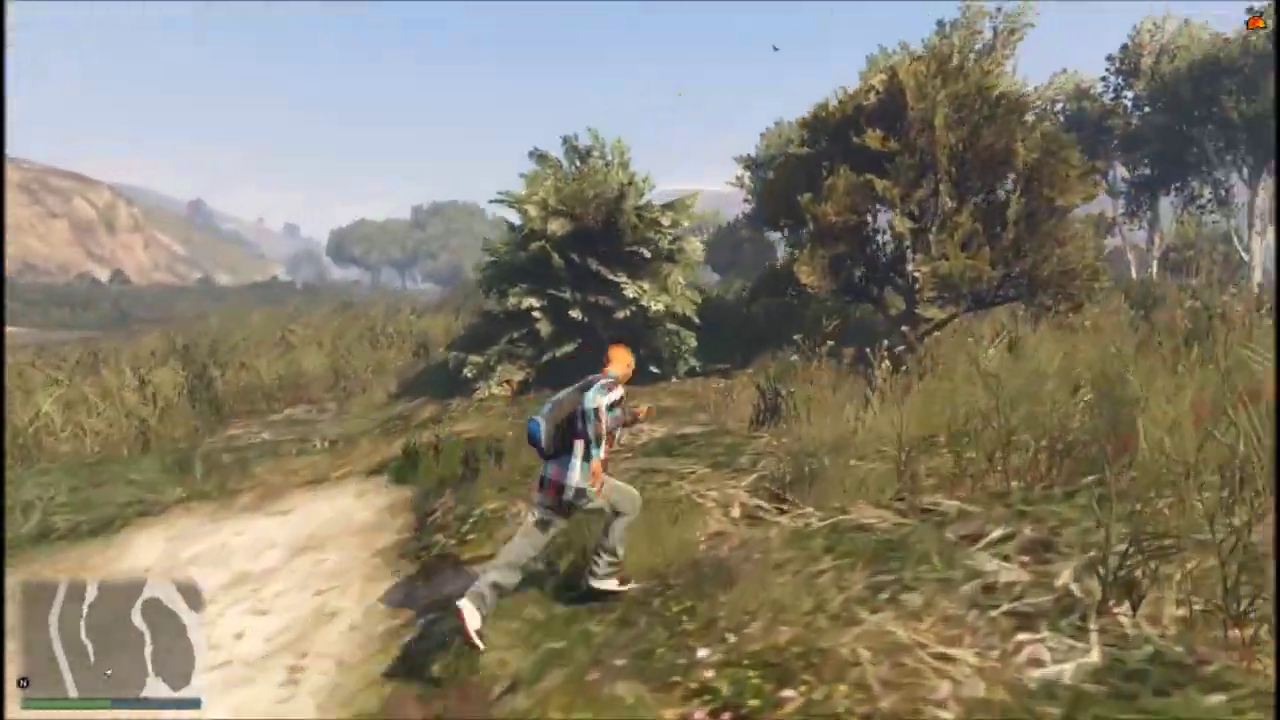
pyautogui.press('a')
pyautogui.press('w')
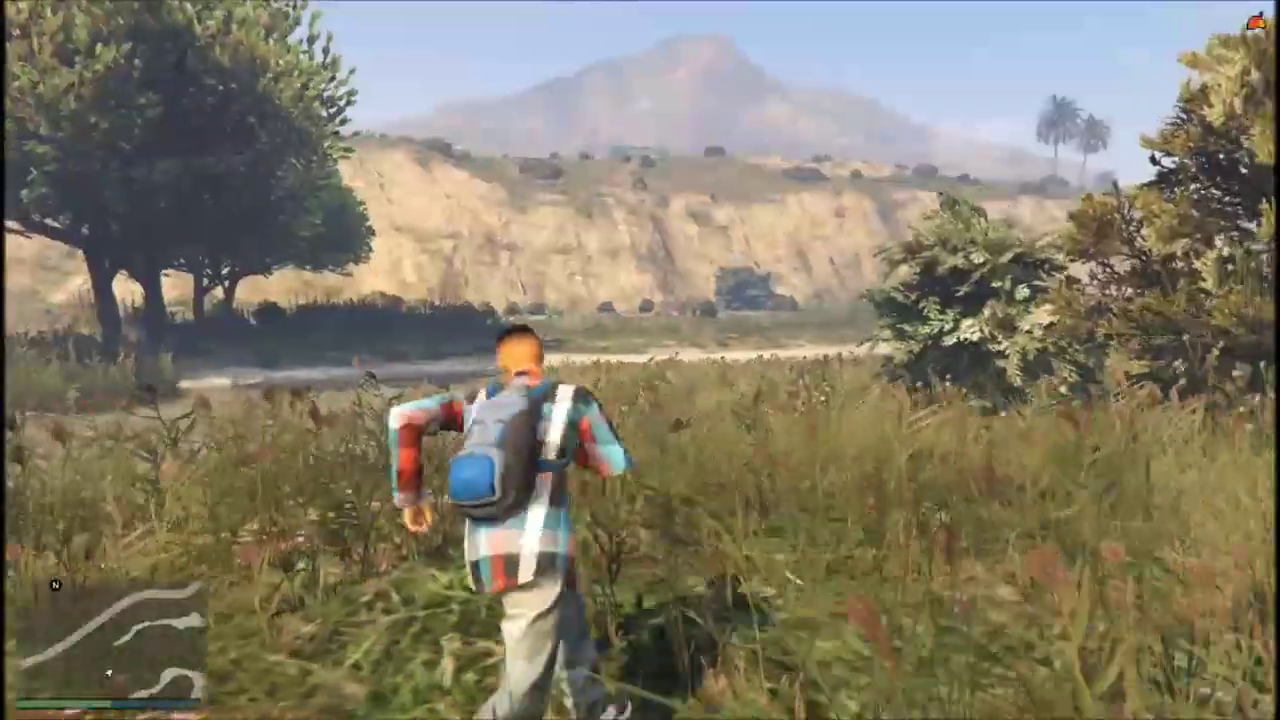
pyautogui.press('d')
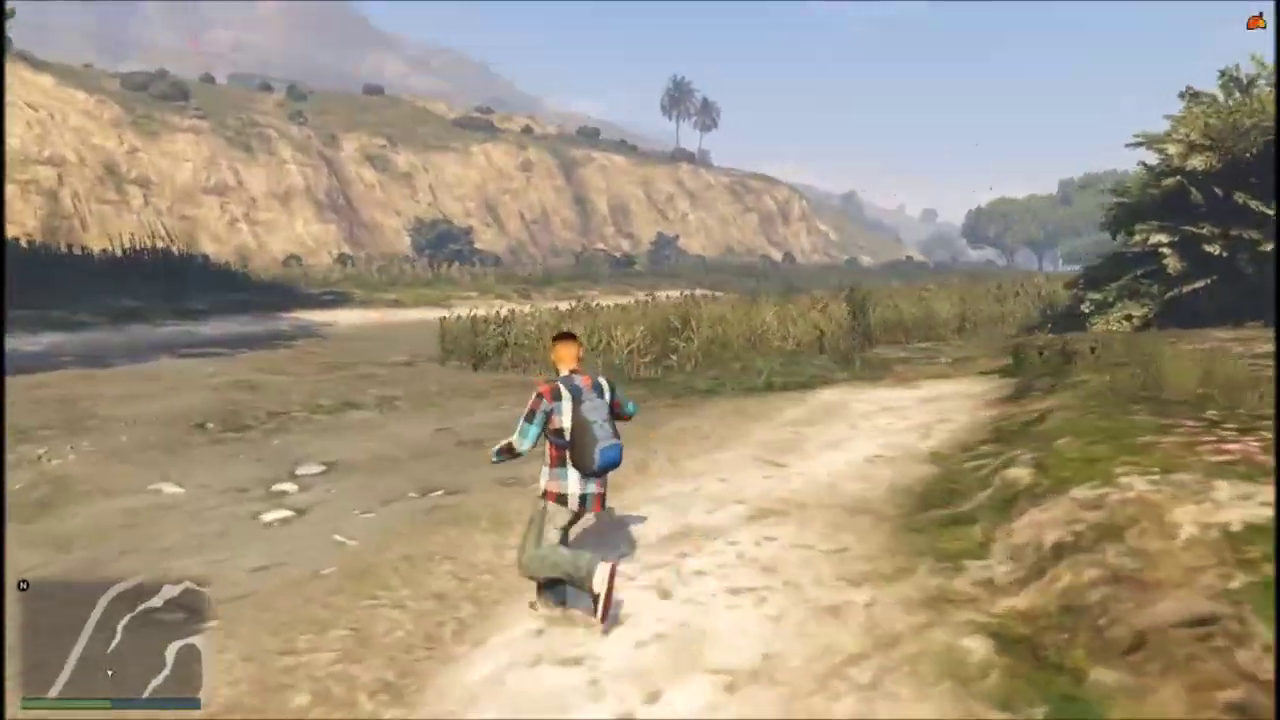